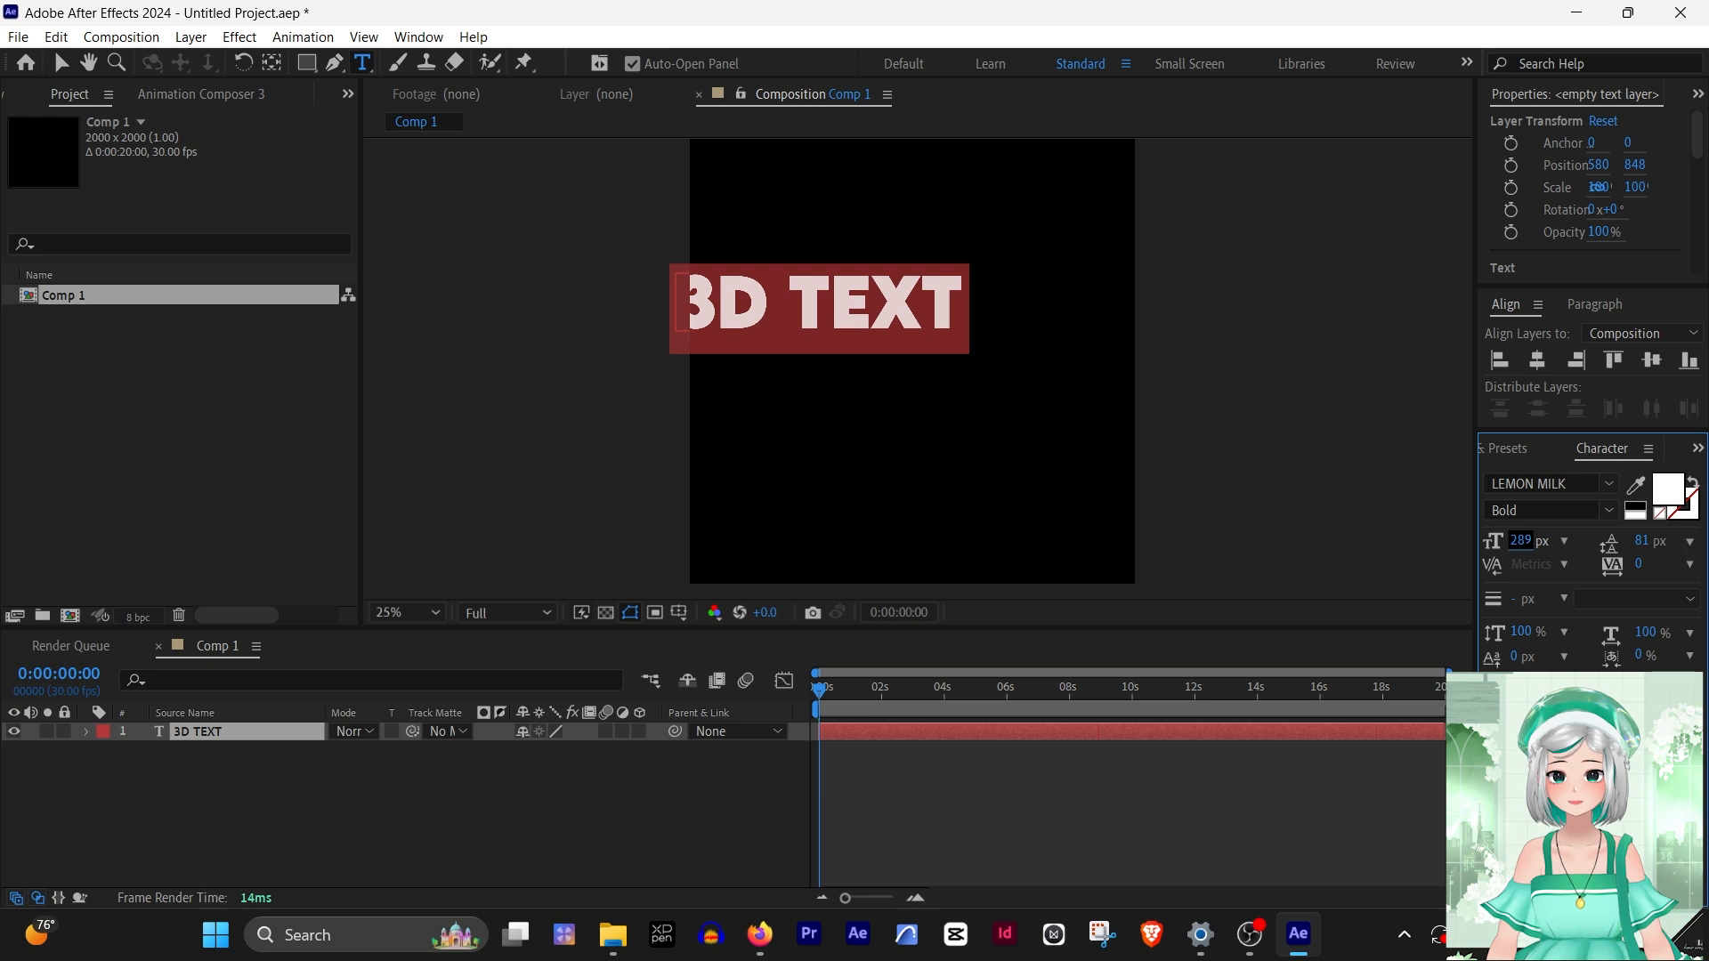
Move the 3D TEXT layer's anchor point to the middle of the lettering and centre the layer horizontally and vertically in the composition
{"action": "left_click", "coordinate": [1537, 360]}
{"action": "key", "text": "y"}
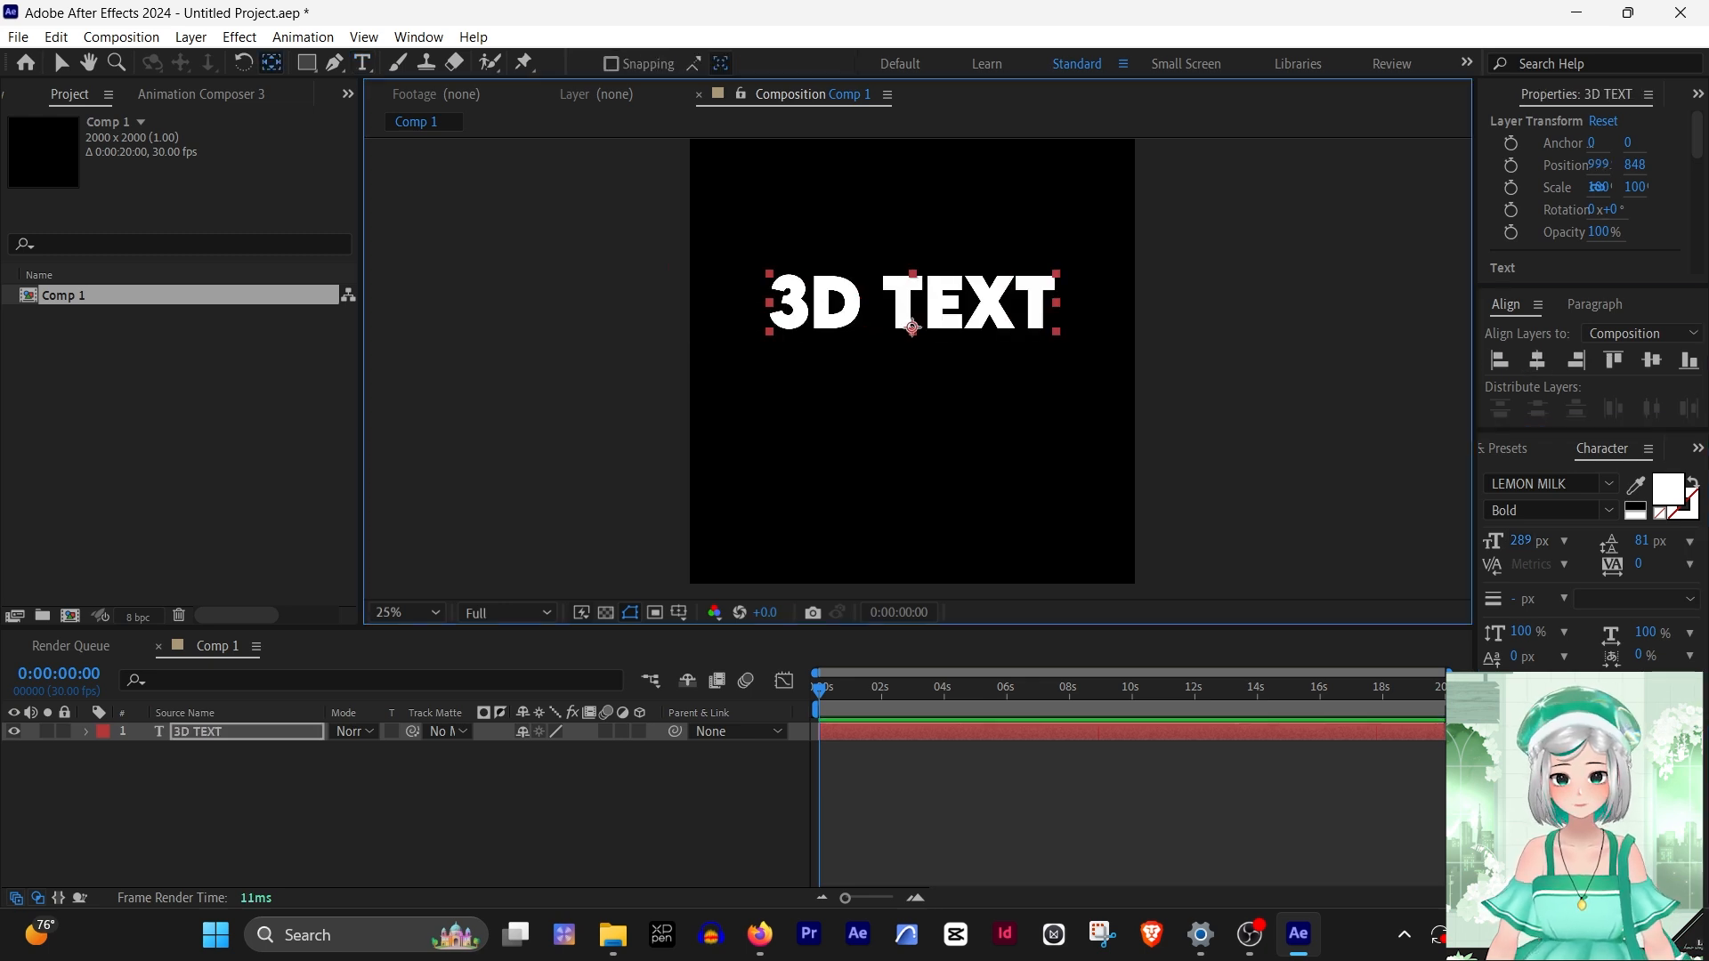
{"action": "left_click_drag", "start_coordinate": [912, 327], "coordinate": [912, 304]}
{"action": "left_click", "coordinate": [1537, 359]}
{"action": "left_click", "coordinate": [1651, 359]}
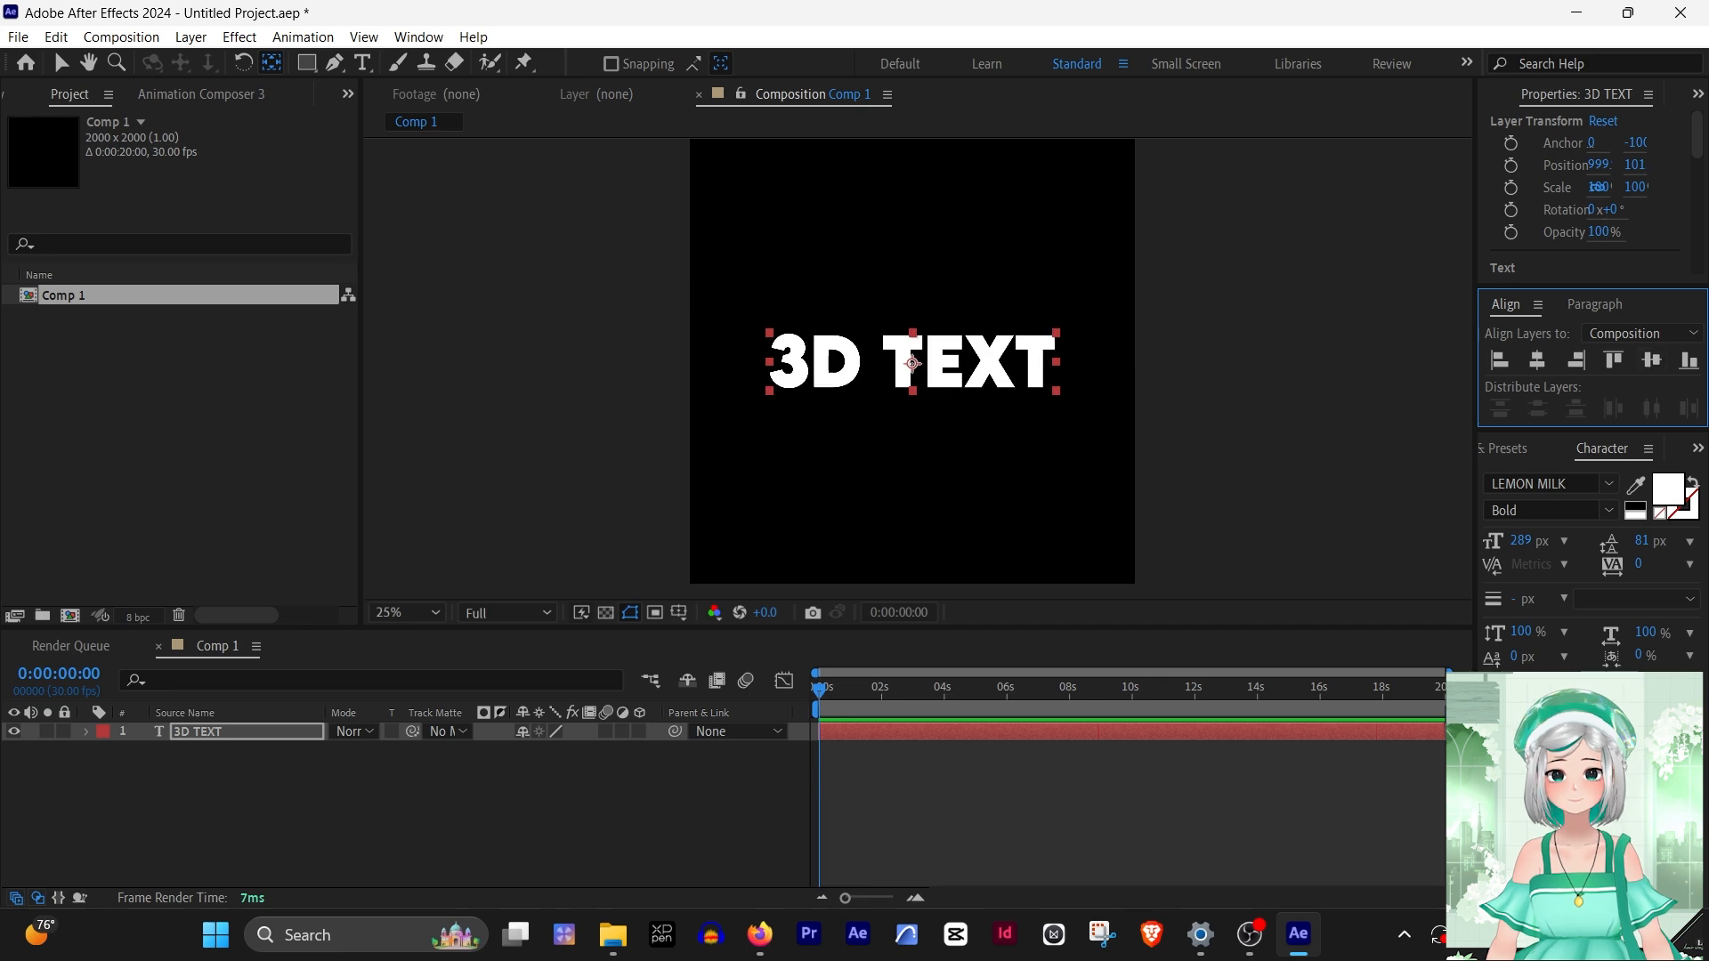
Make the 3D TEXT layer three-dimensional and switch the composition's renderer to Advanced 3D
{"action": "left_click", "coordinate": [445, 819]}
{"action": "left_click", "coordinate": [640, 731]}
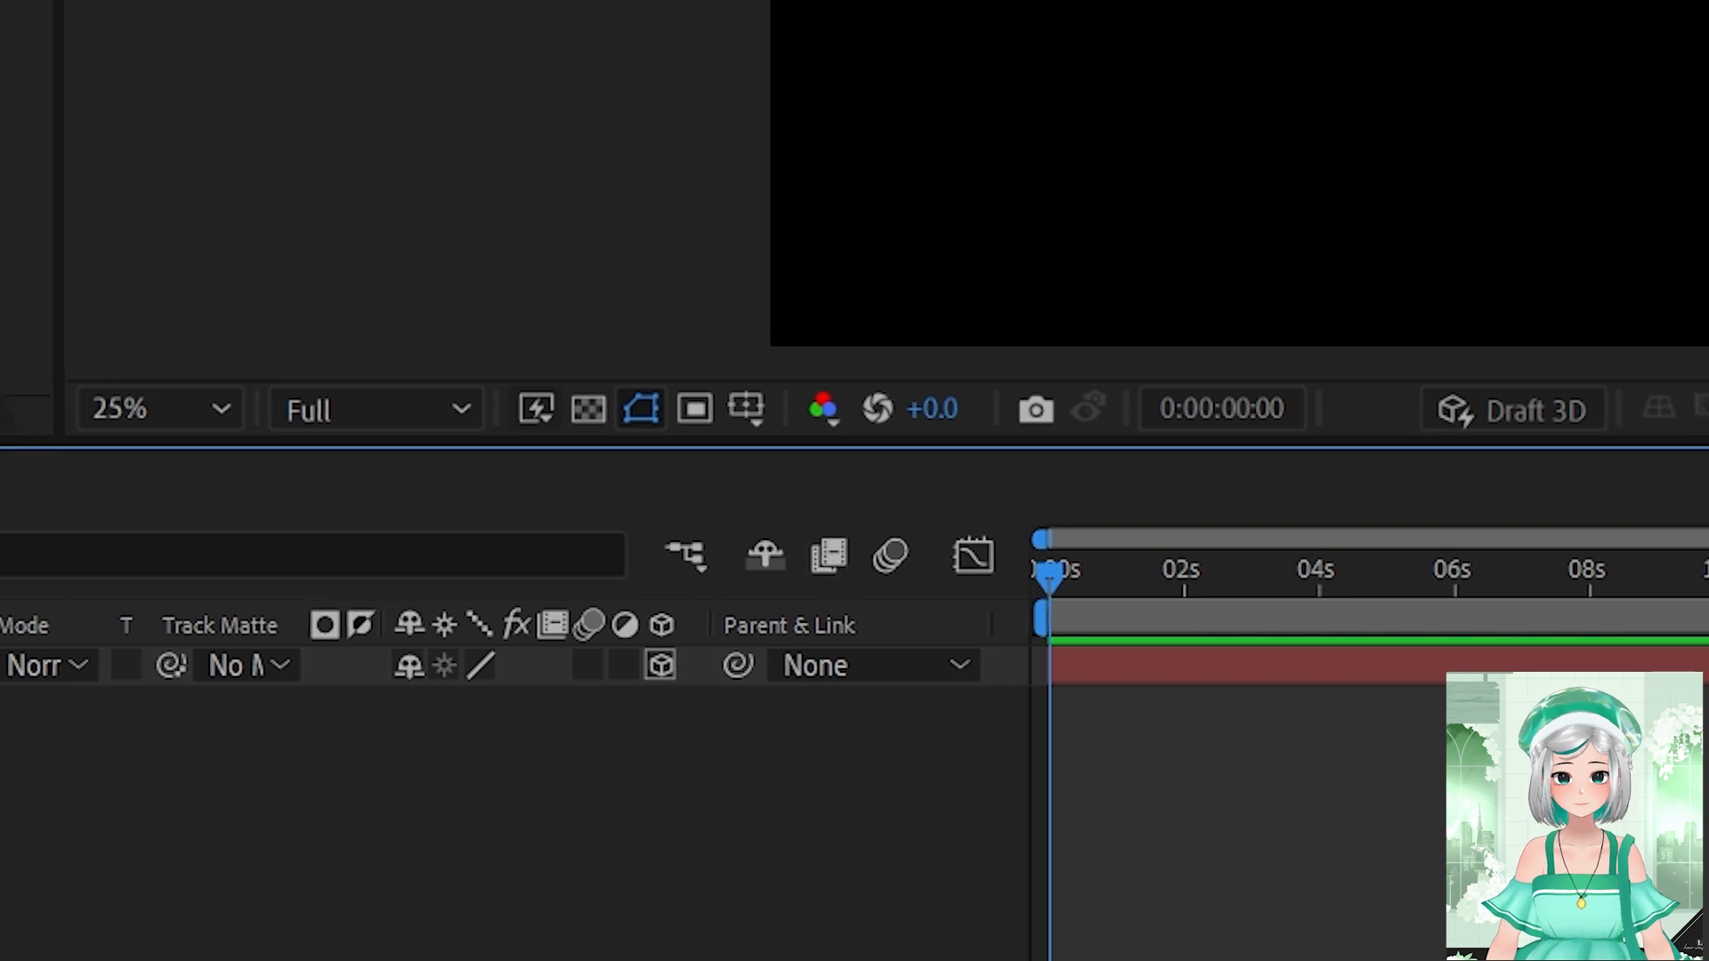
{"action": "left_click", "coordinate": [1602, 410]}
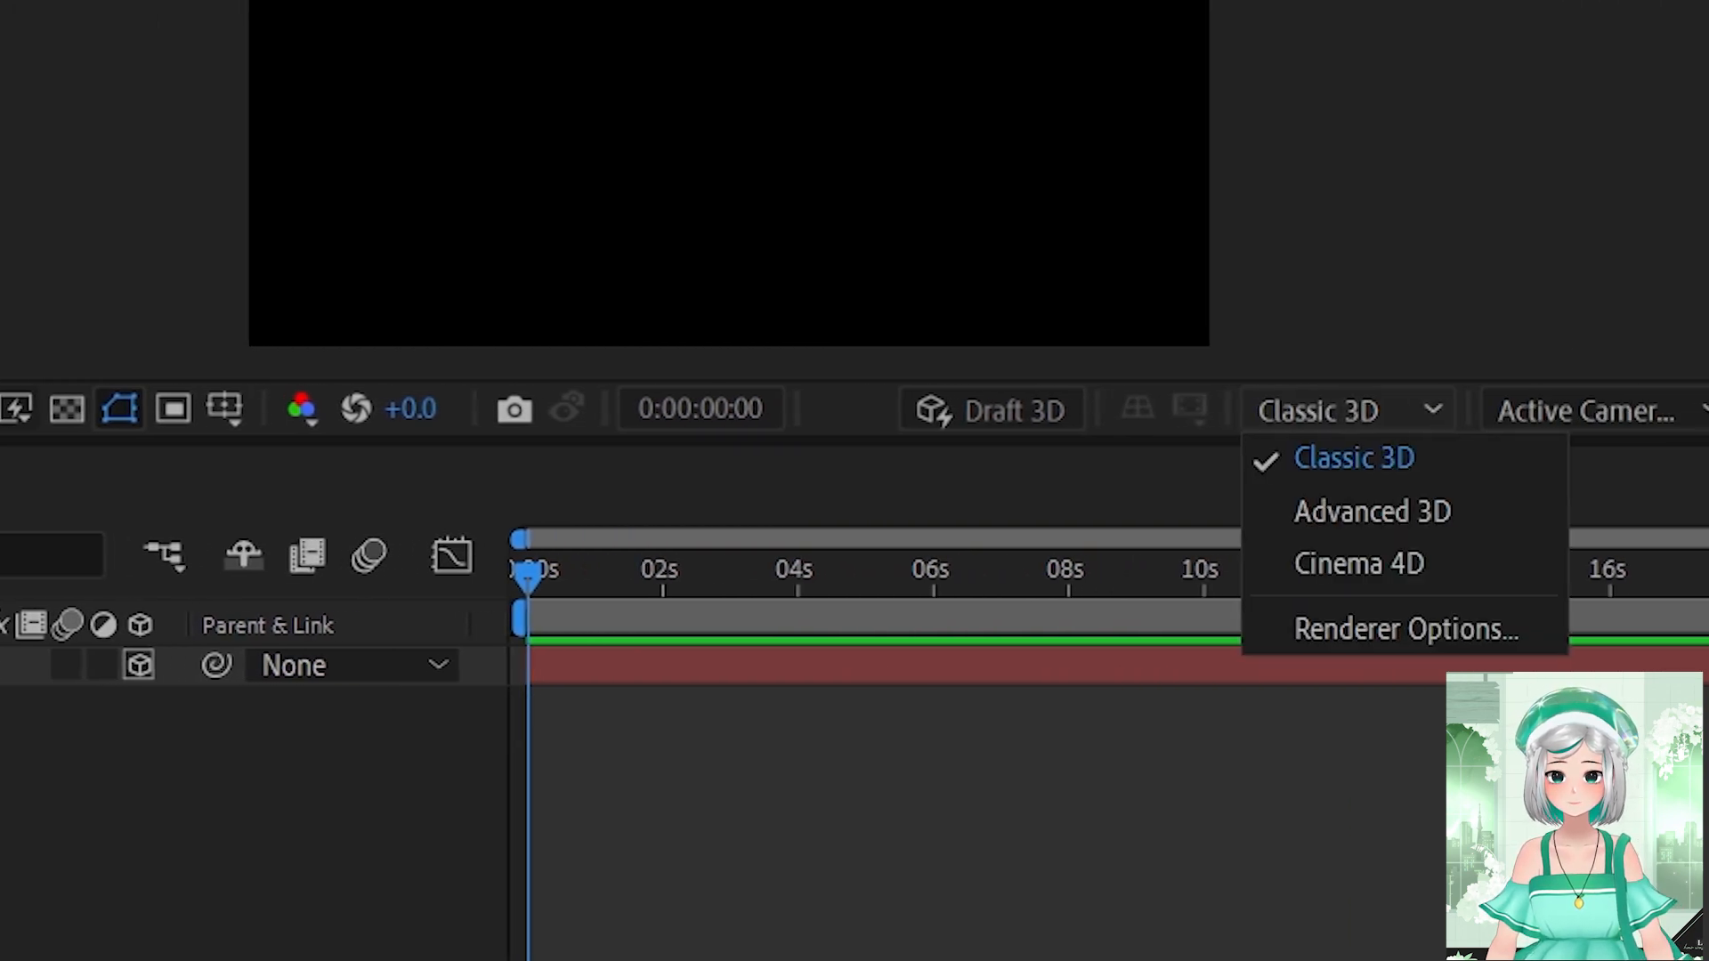
{"action": "key", "text": "Escape"}
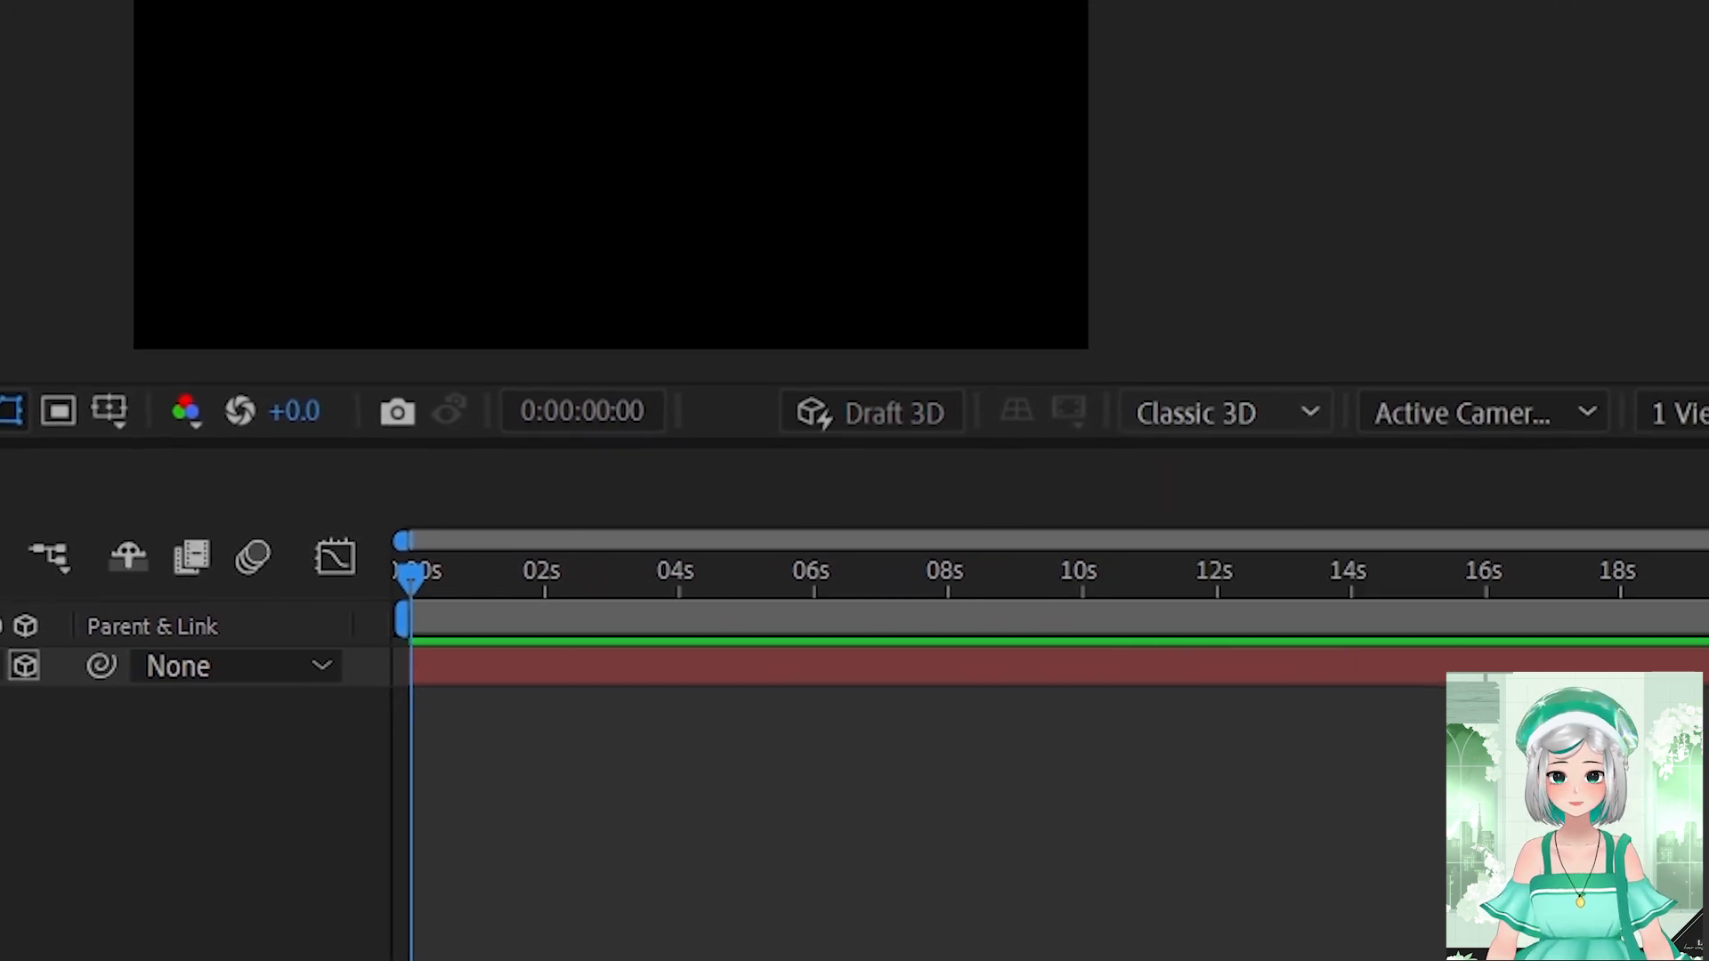
Duplicate the 3D TEXT layer and place the copy beneath the original in the layer order
{"action": "key", "text": "ctrl+d"}
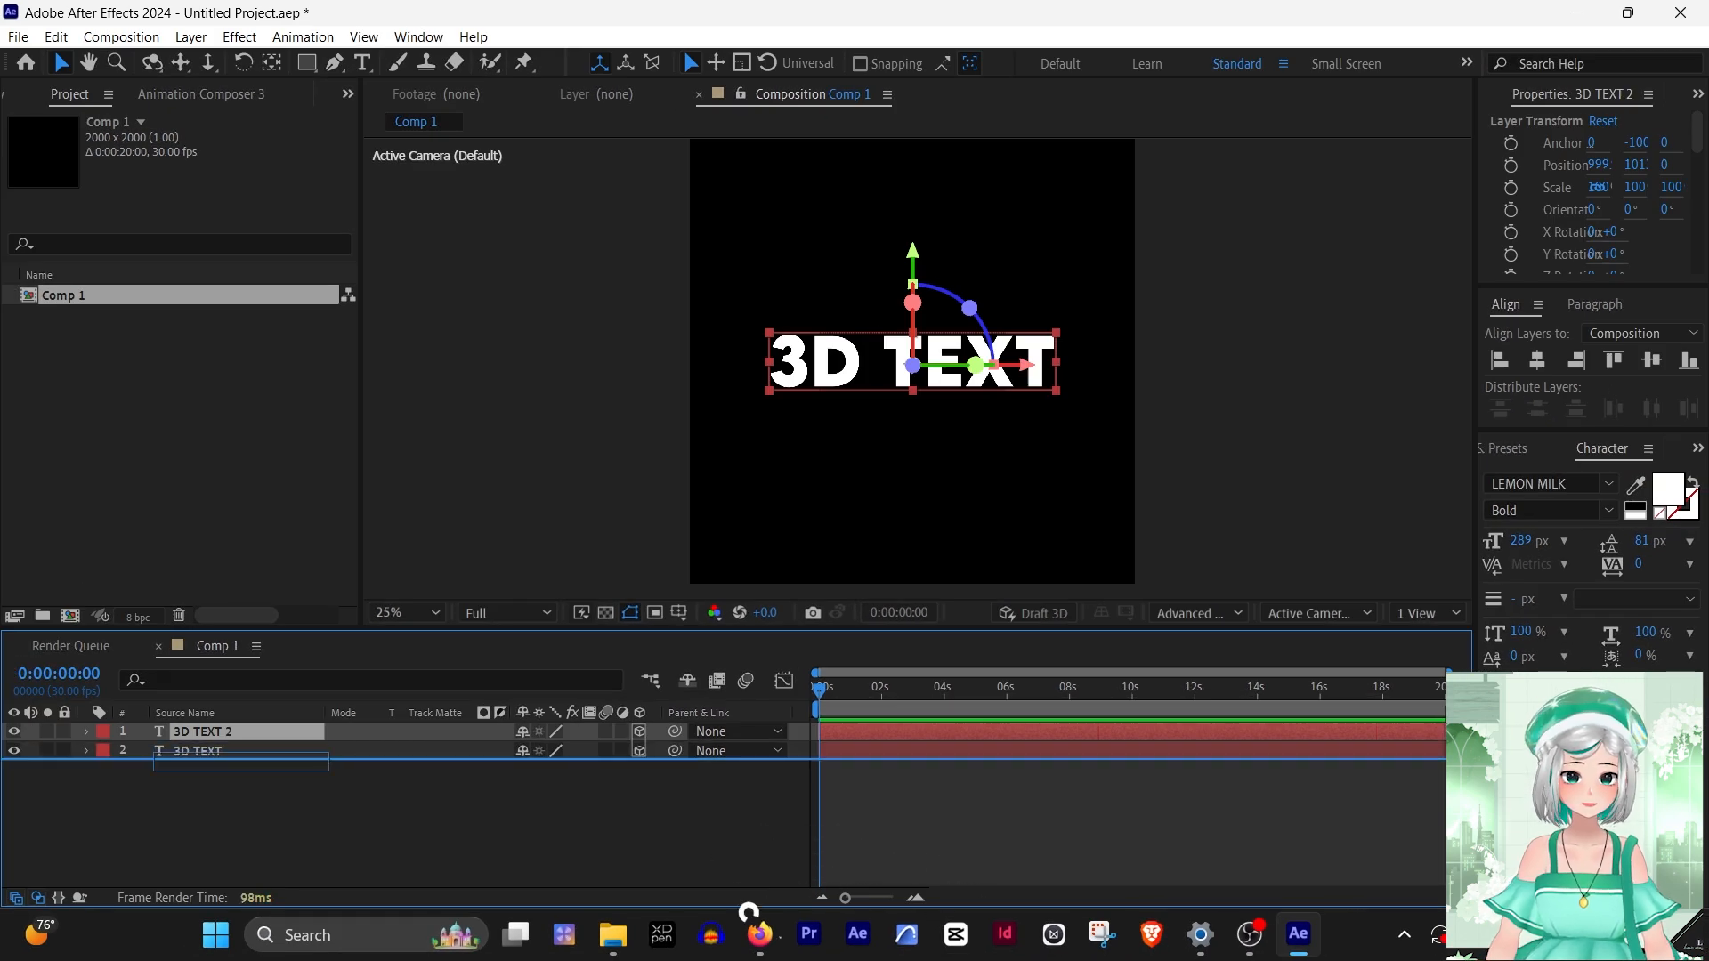
{"action": "key", "text": "ctrl+["}
Set the extrusion depth in the geometry options of the 3D TEXT 2 layer to 300
{"action": "key", "text": "ctrl+grave"}
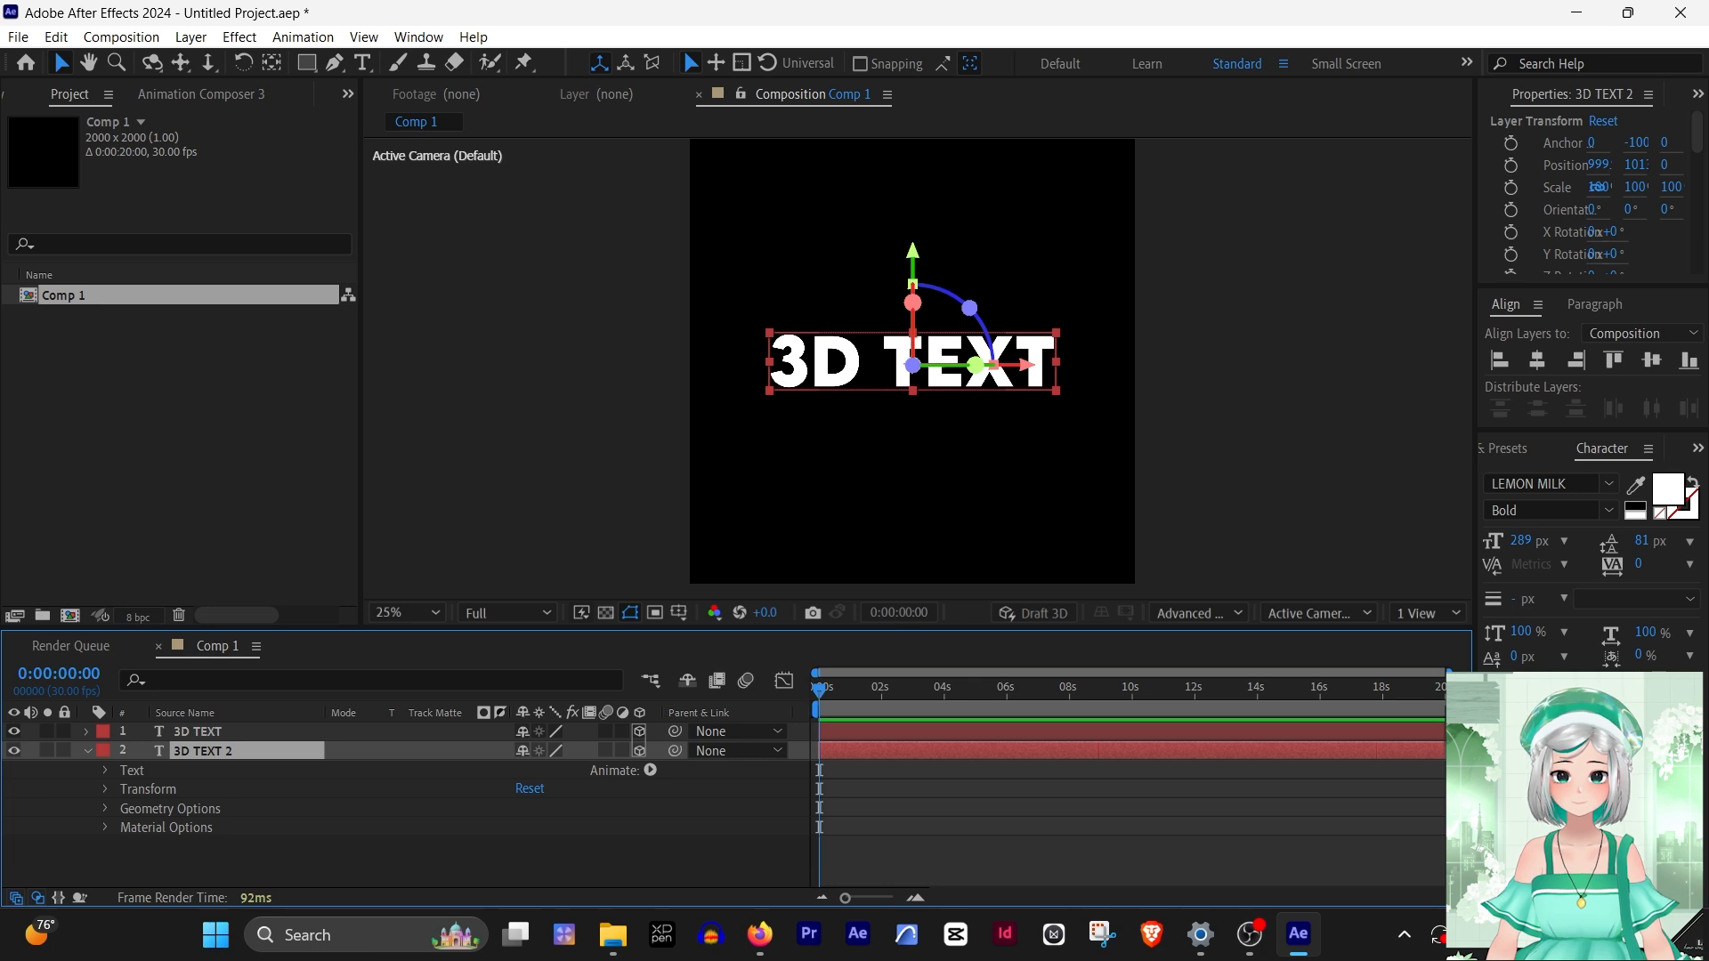
{"action": "left_click", "coordinate": [106, 808]}
{"action": "scroll", "coordinate": [405, 806], "scroll_direction": "down", "scroll_amount": 1}
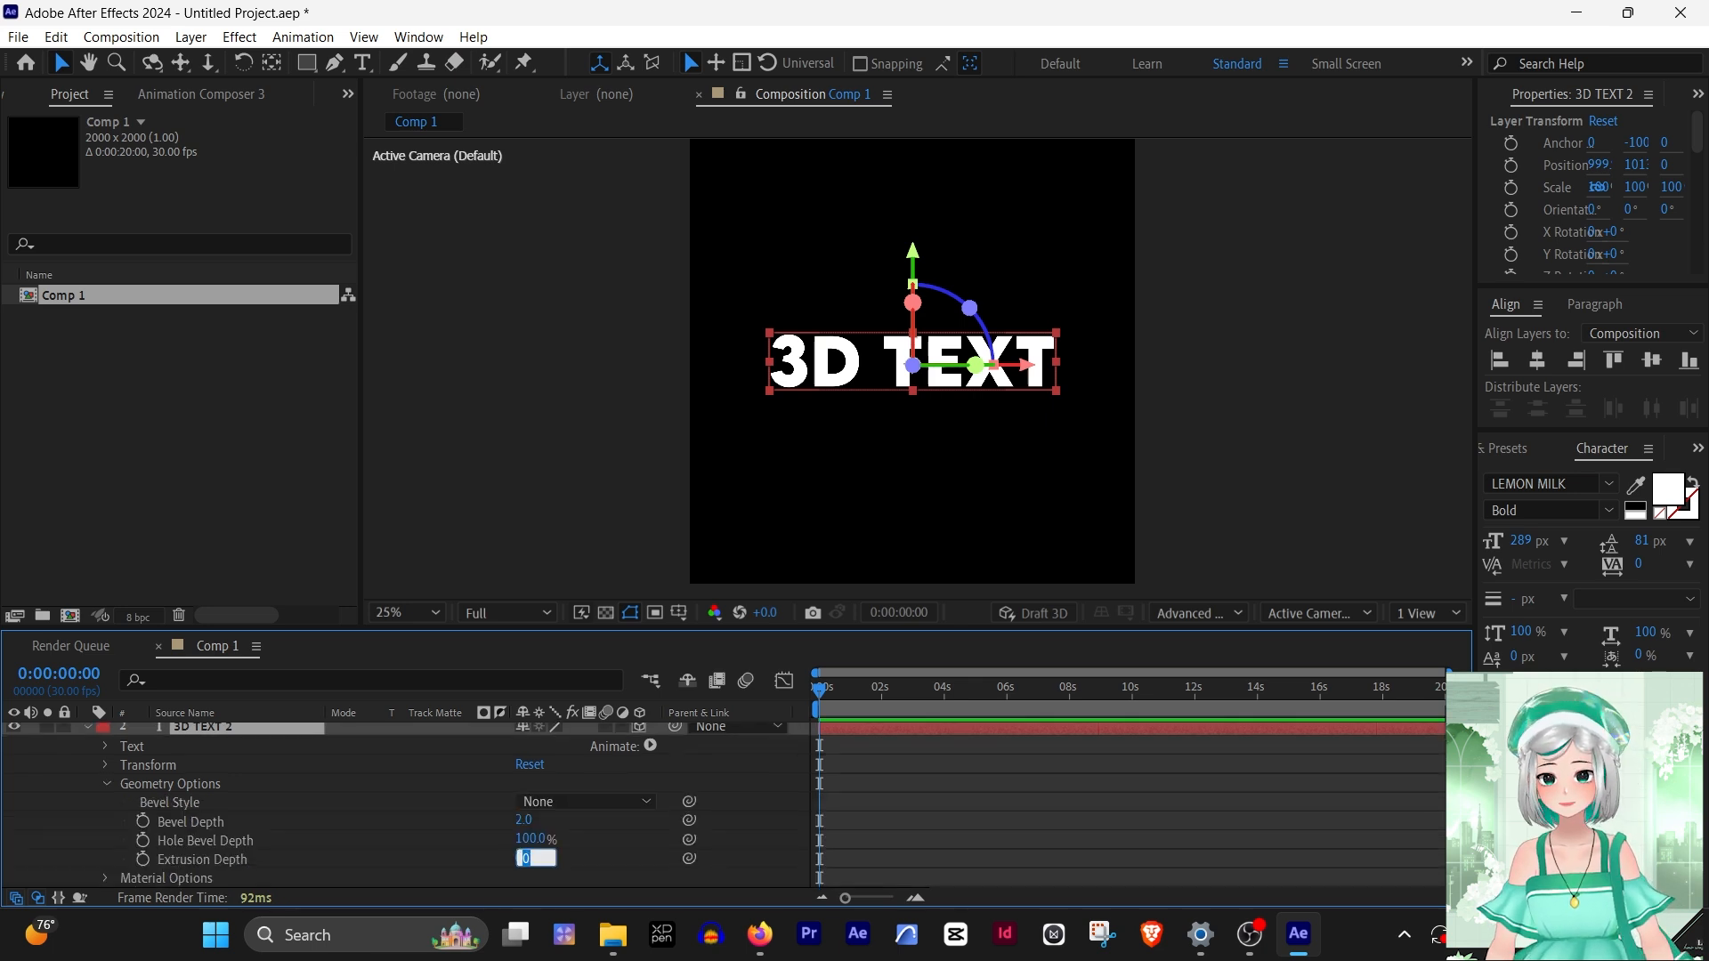
{"action": "left_click", "coordinate": [409, 837]}
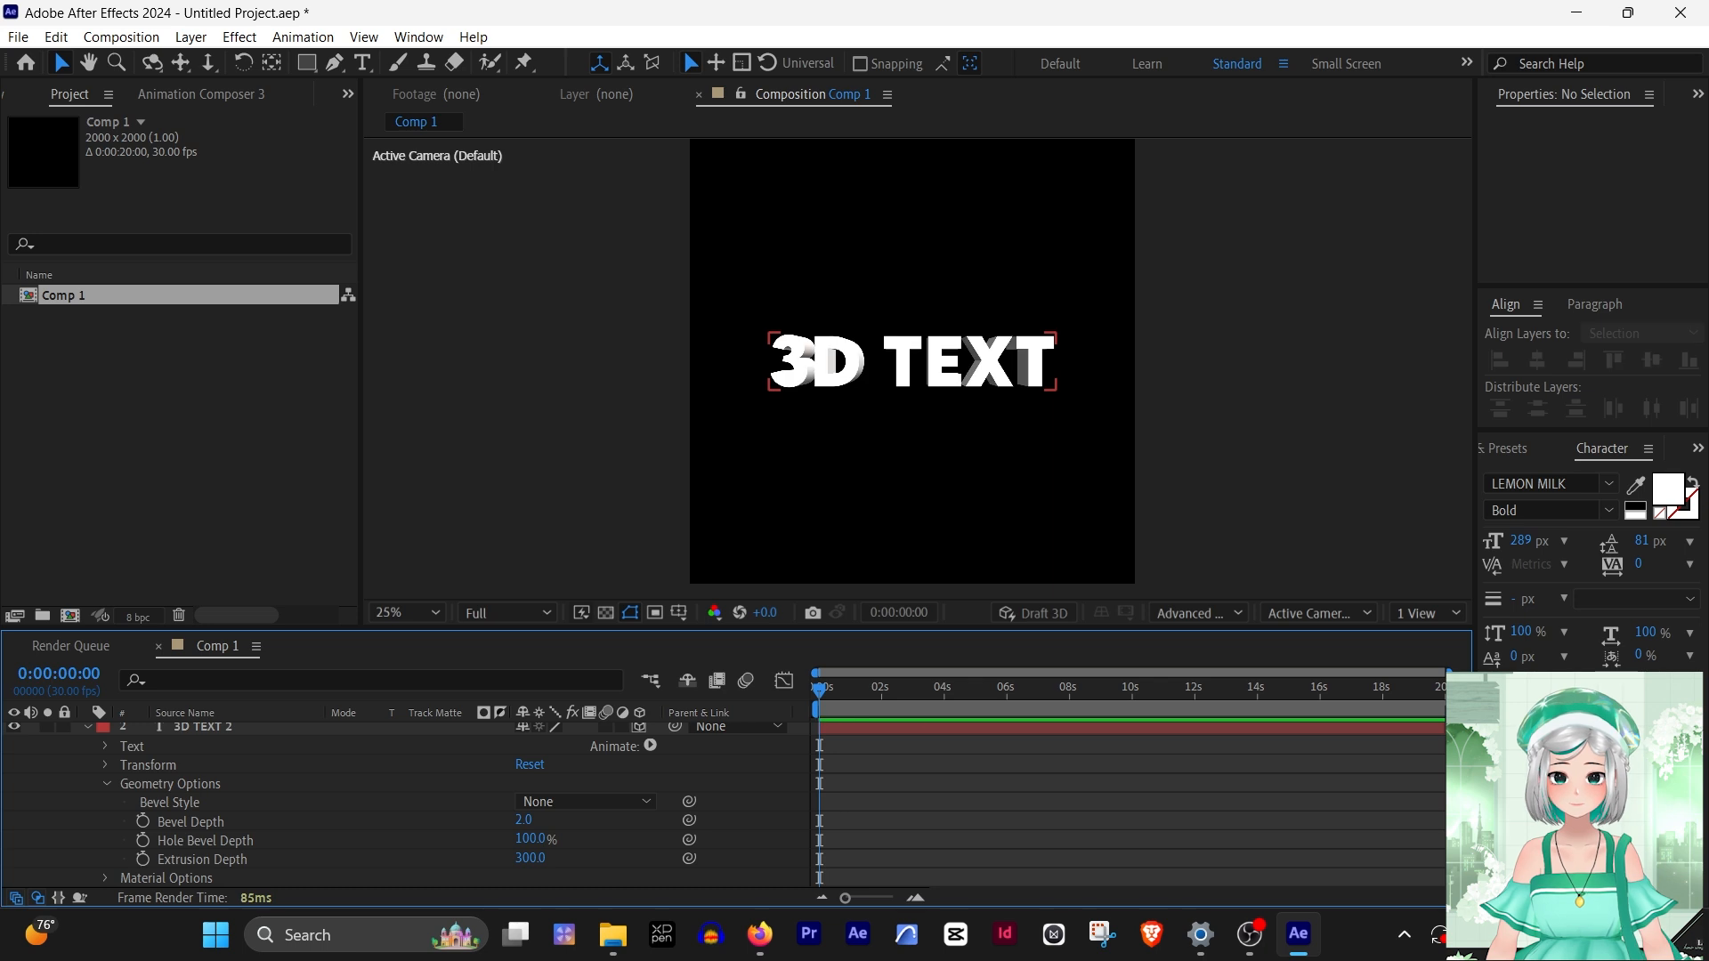
Change the fill of the 3D TEXT 2 lettering to black and show the composition's transparency grid
{"action": "scroll", "coordinate": [405, 805], "scroll_direction": "up", "scroll_amount": 1}
{"action": "double_click", "coordinate": [203, 750]}
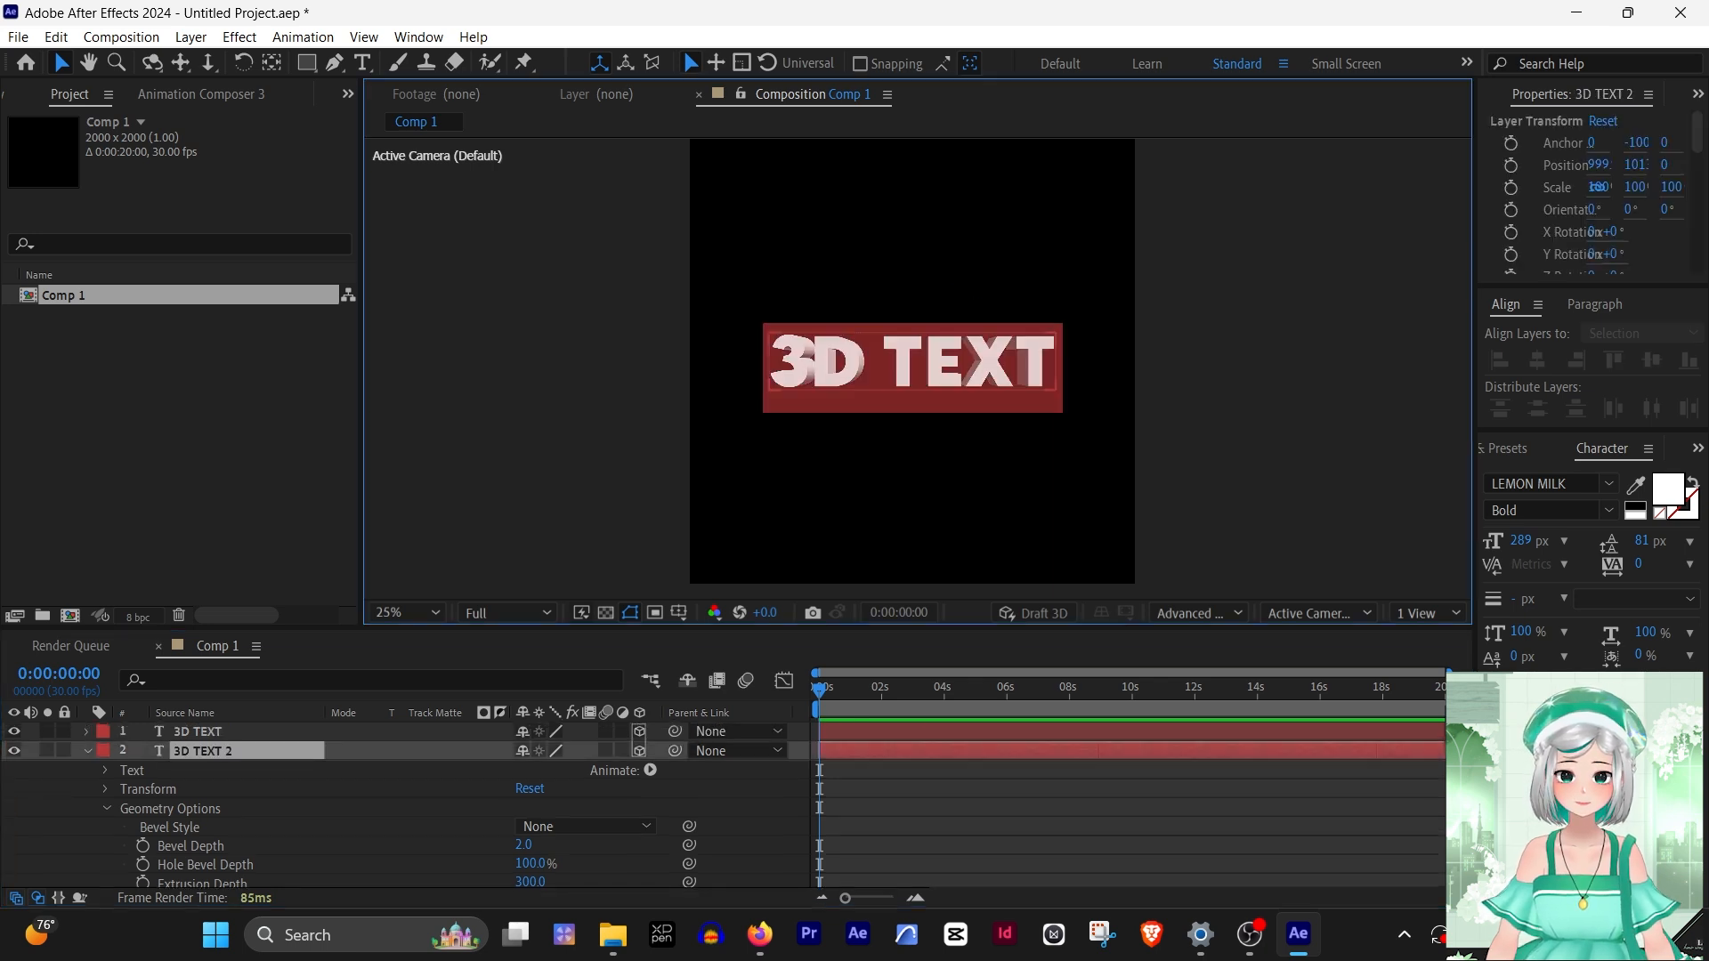
{"action": "left_click", "coordinate": [1635, 511]}
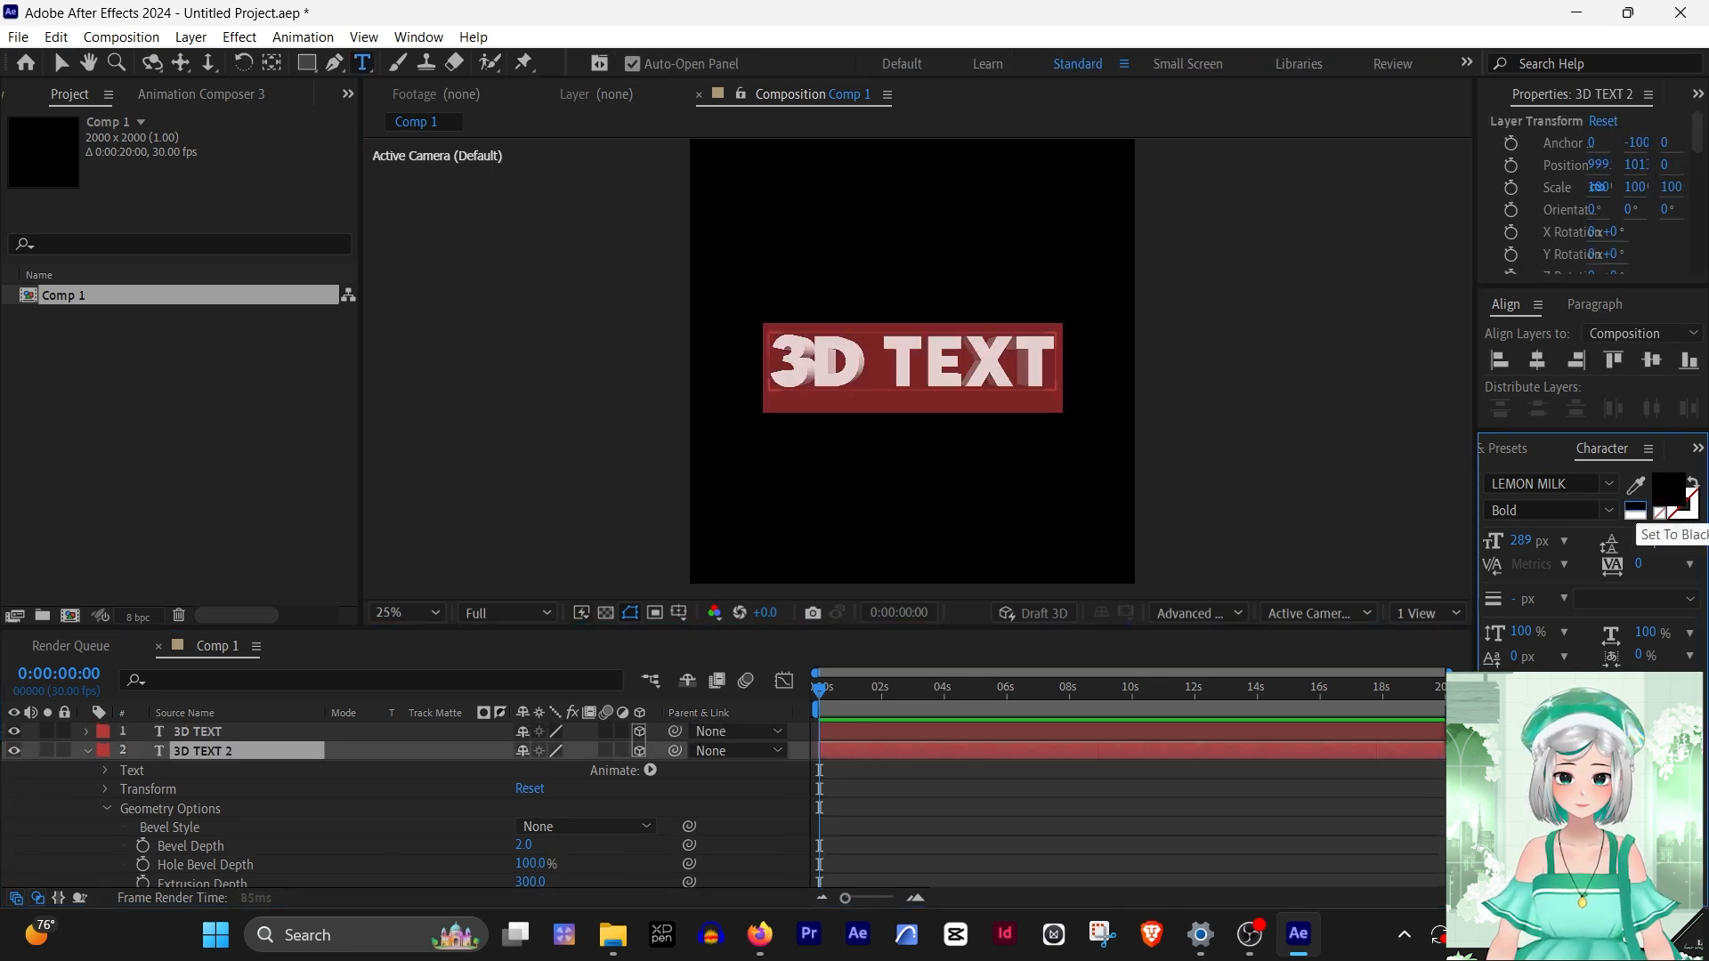
{"action": "left_click", "coordinate": [1131, 832]}
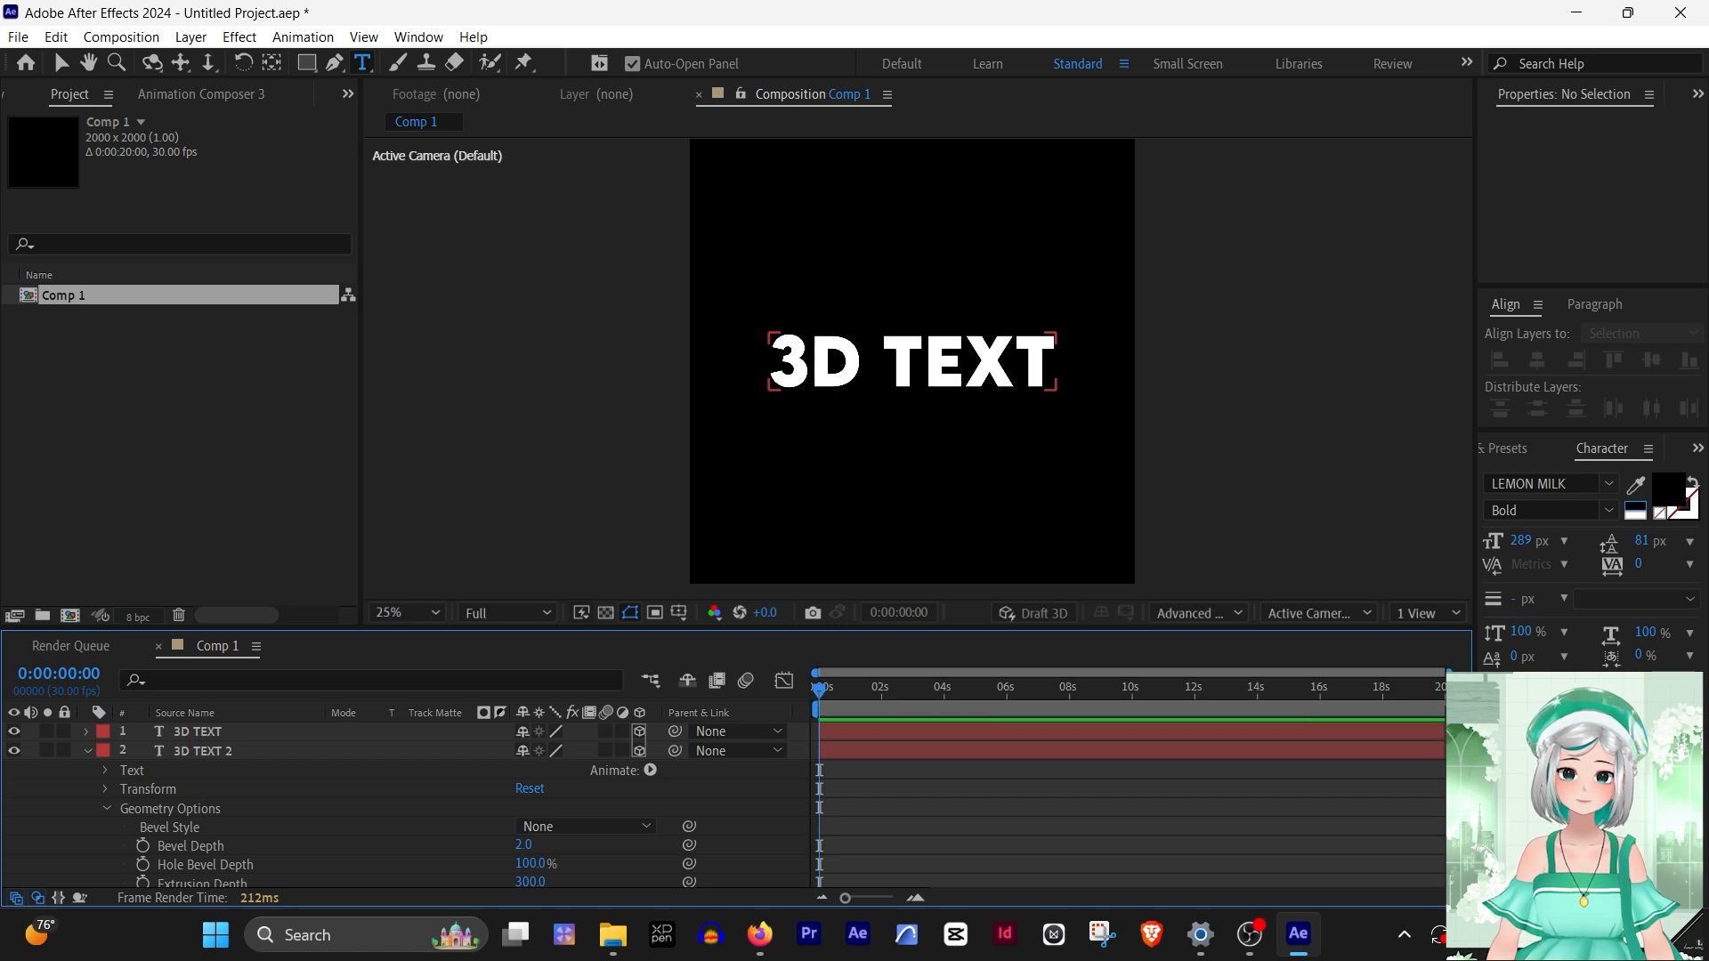
{"action": "key", "text": "alt+Tab"}
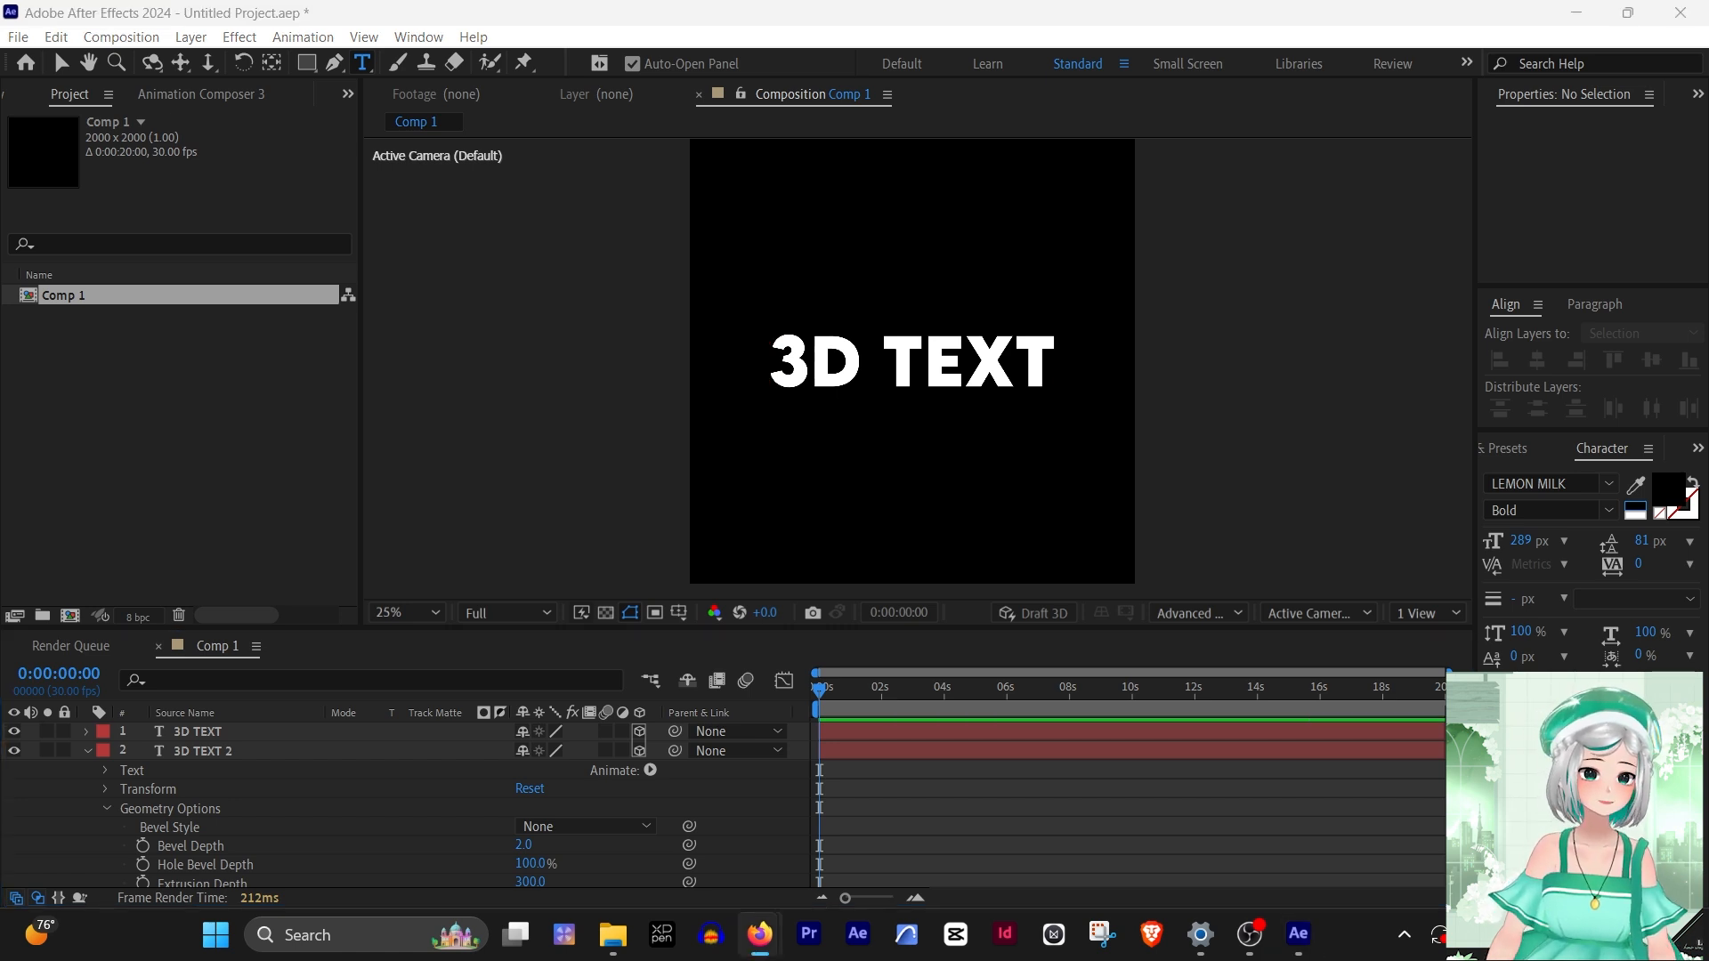
{"action": "left_click", "coordinate": [606, 612]}
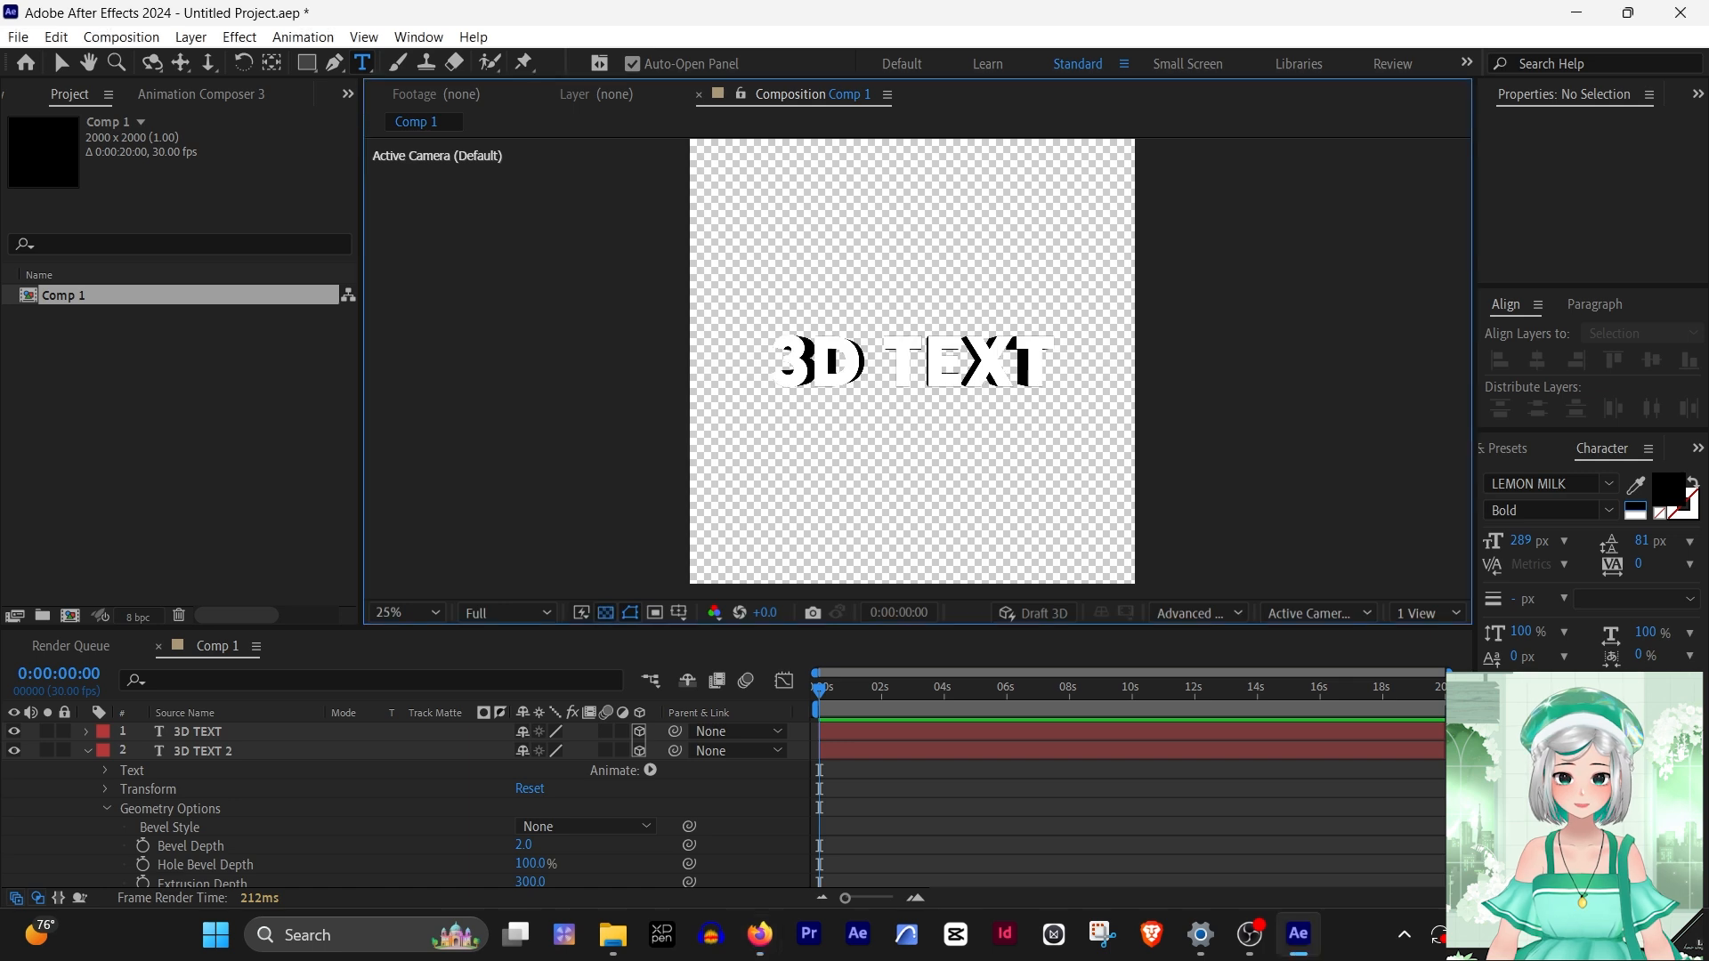
Give the 3D TEXT 2 layer a Convex bevel with a bevel depth of 19
{"action": "scroll", "coordinate": [401, 801], "scroll_direction": "down", "scroll_amount": 1}
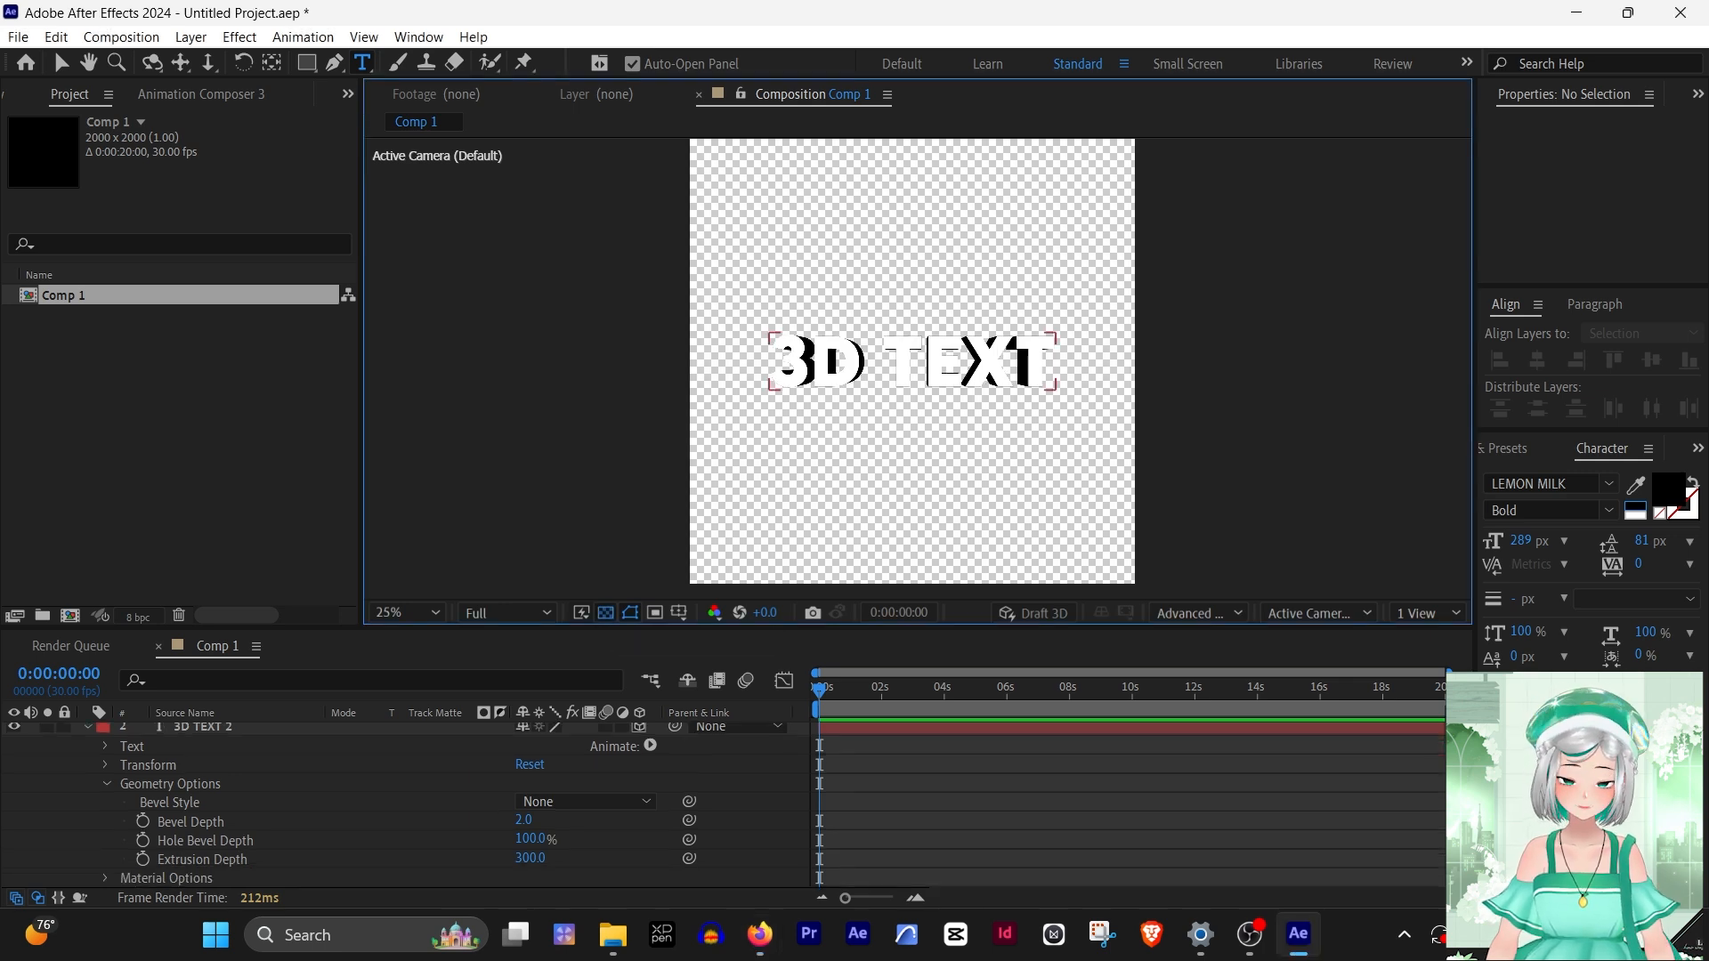
{"action": "left_click", "coordinate": [587, 802]}
{"action": "left_click", "coordinate": [580, 893]}
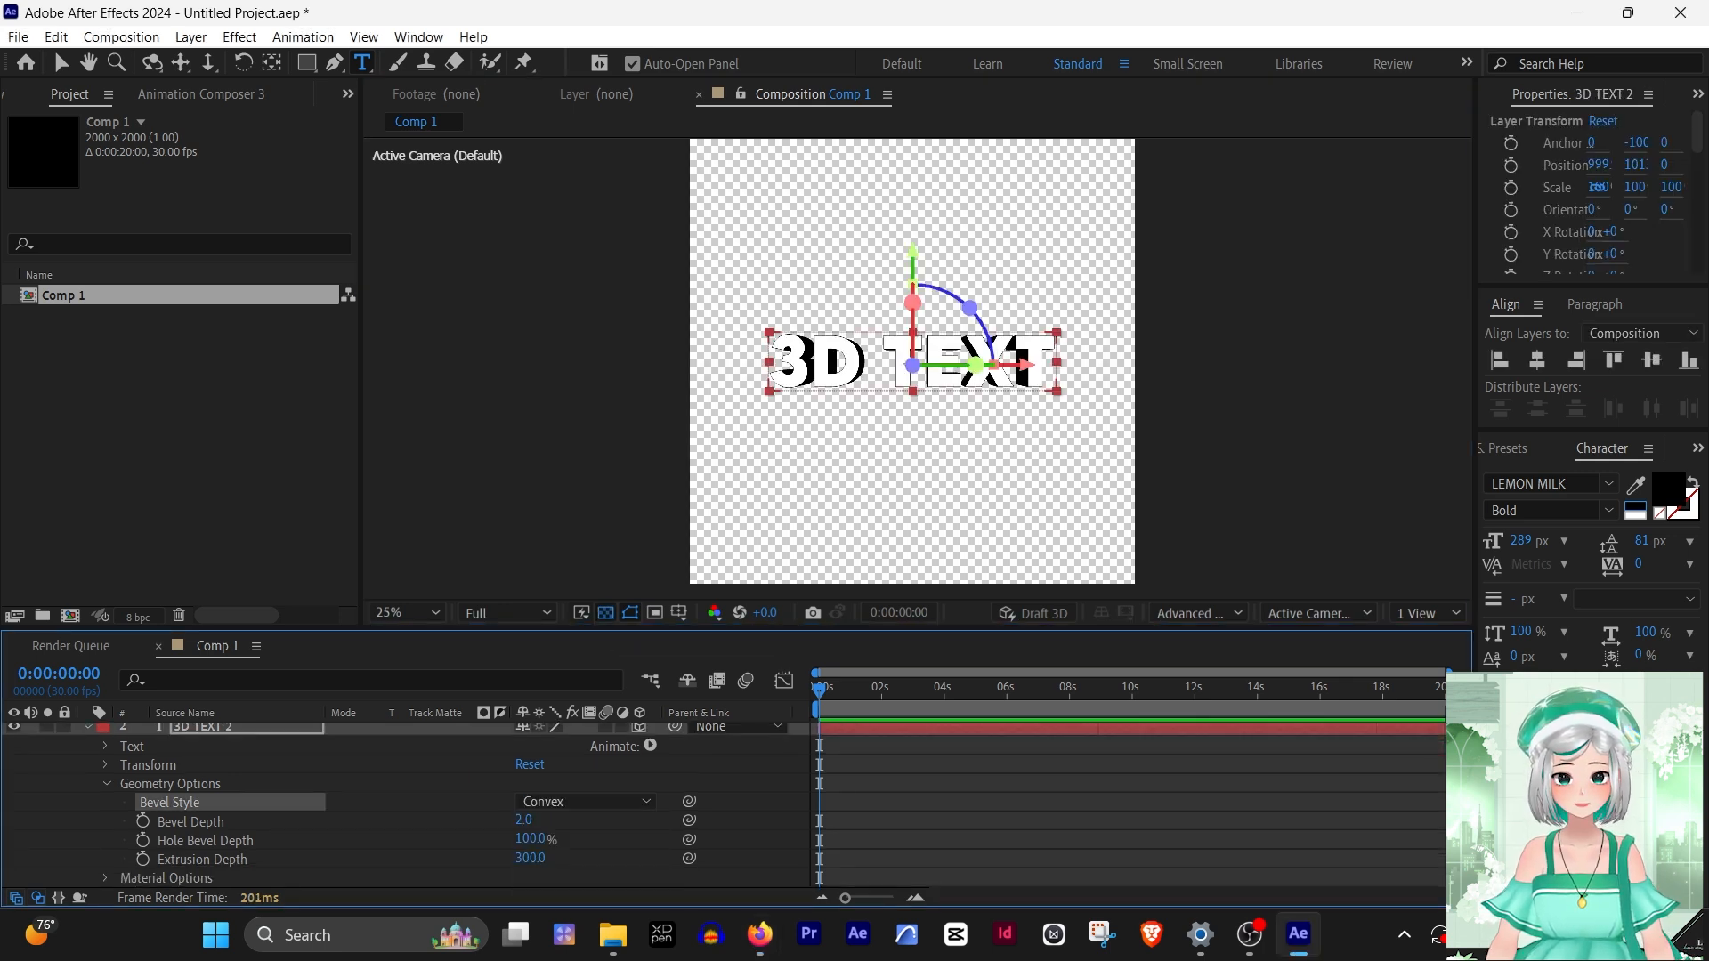
{"action": "key", "text": "alt+Tab"}
{"action": "left_click", "coordinate": [524, 821]}
{"action": "type", "text": "19"}
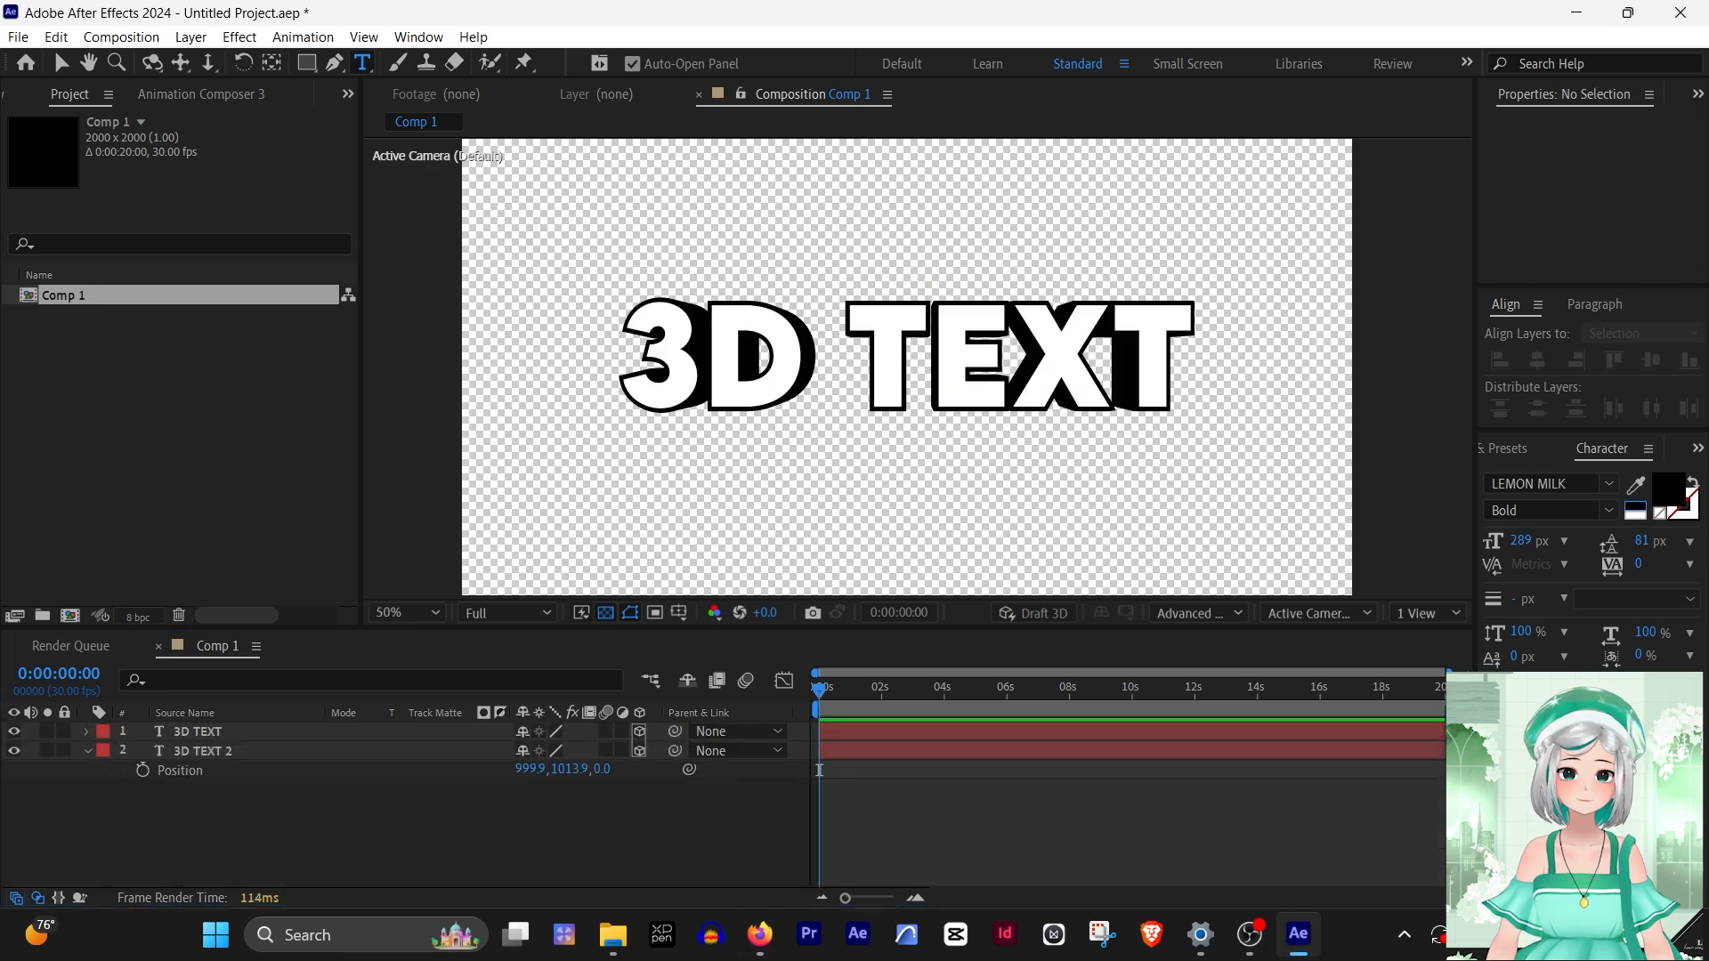
Add a two-node camera to the composition with the default settings
{"action": "right_click", "coordinate": [763, 555]}
{"action": "mouse_move", "coordinate": [812, 564]}
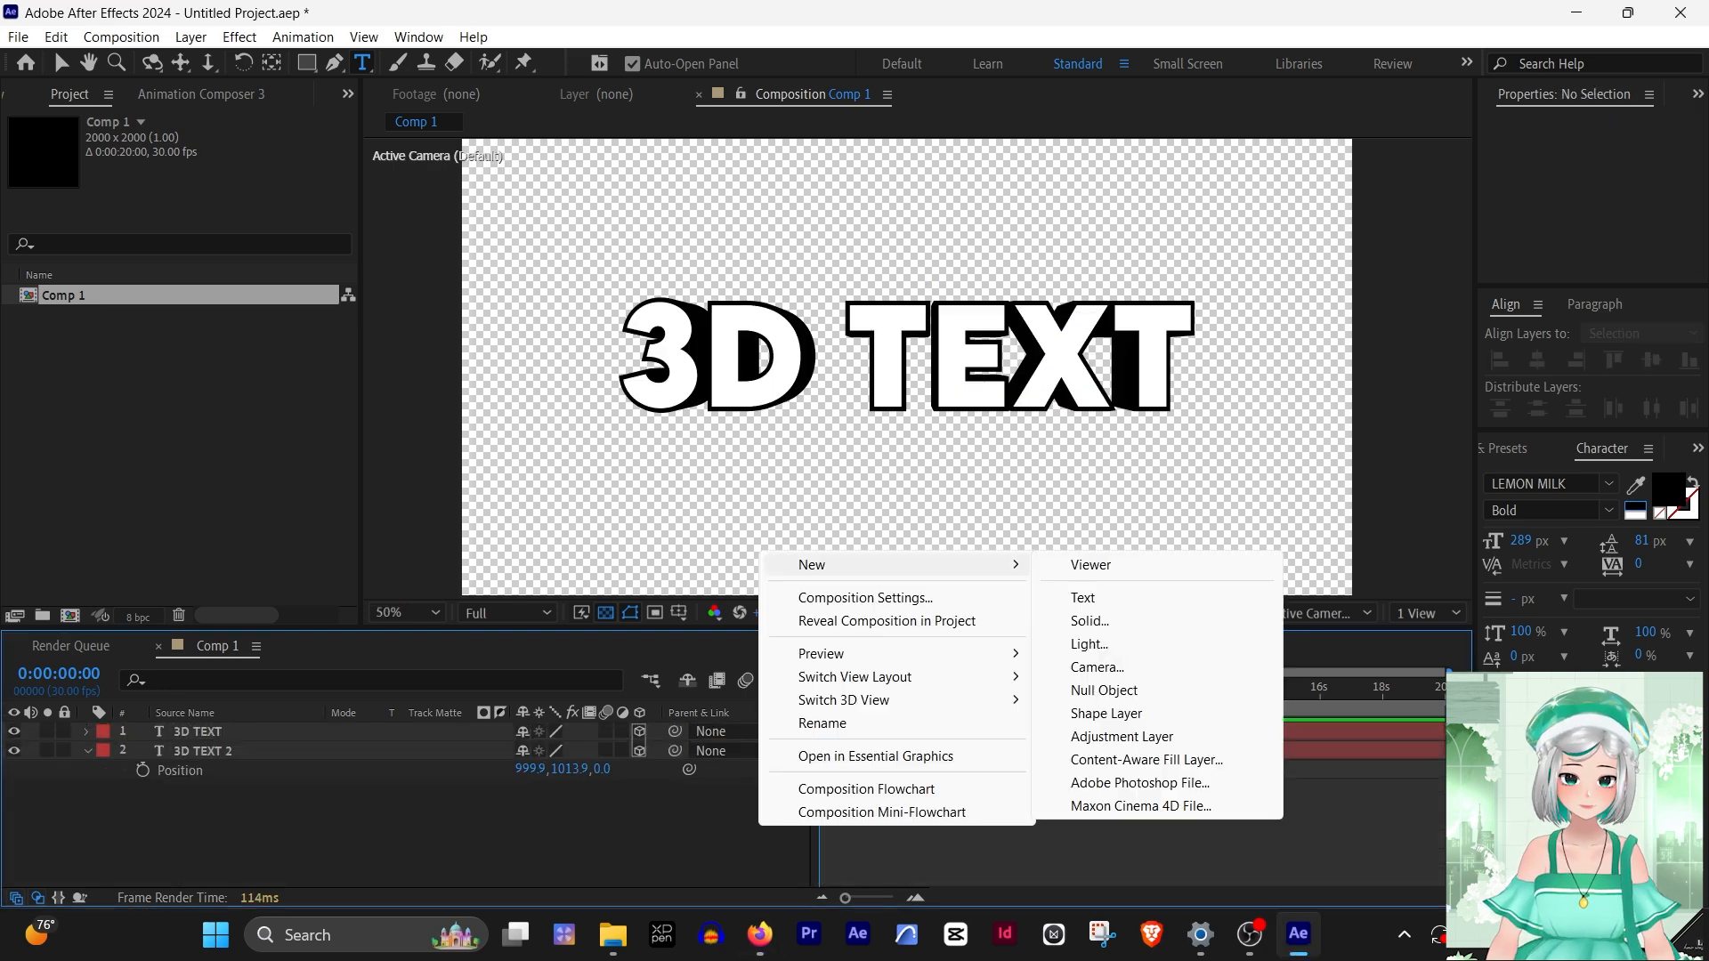
{"action": "left_click", "coordinate": [1097, 666]}
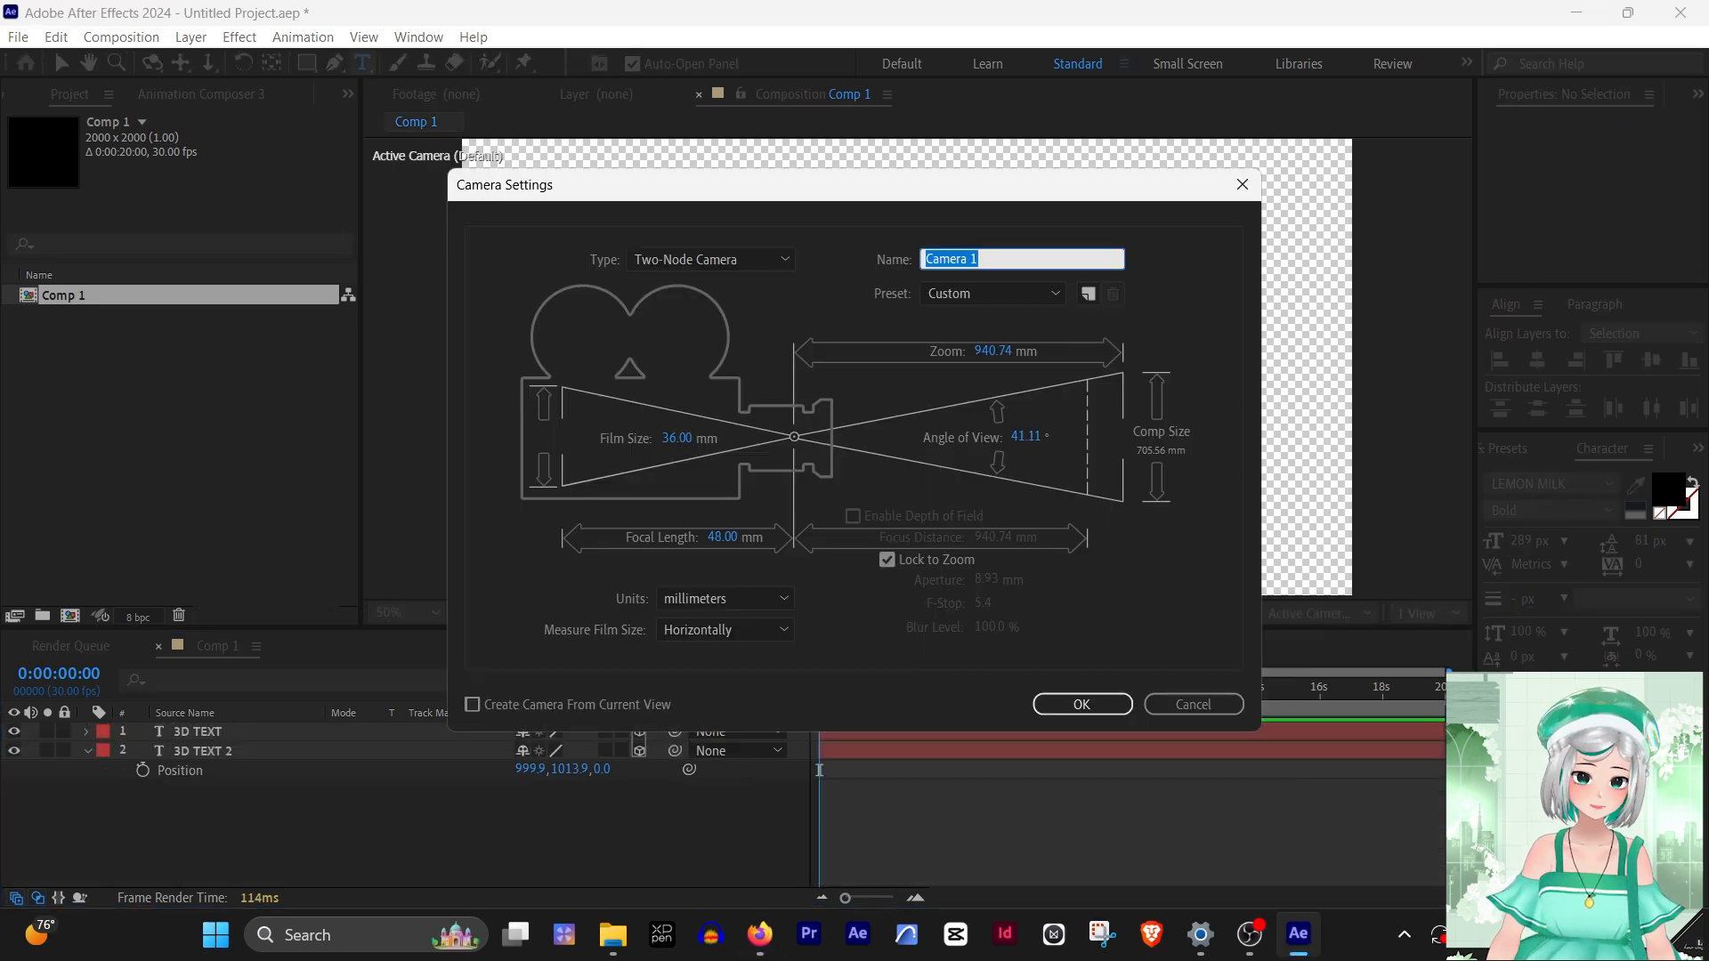
{"action": "left_click", "coordinate": [1085, 703]}
Add a null object, make it a 3D layer and parent Camera 1 to it
{"action": "right_click", "coordinate": [672, 576]}
{"action": "mouse_move", "coordinate": [712, 588]}
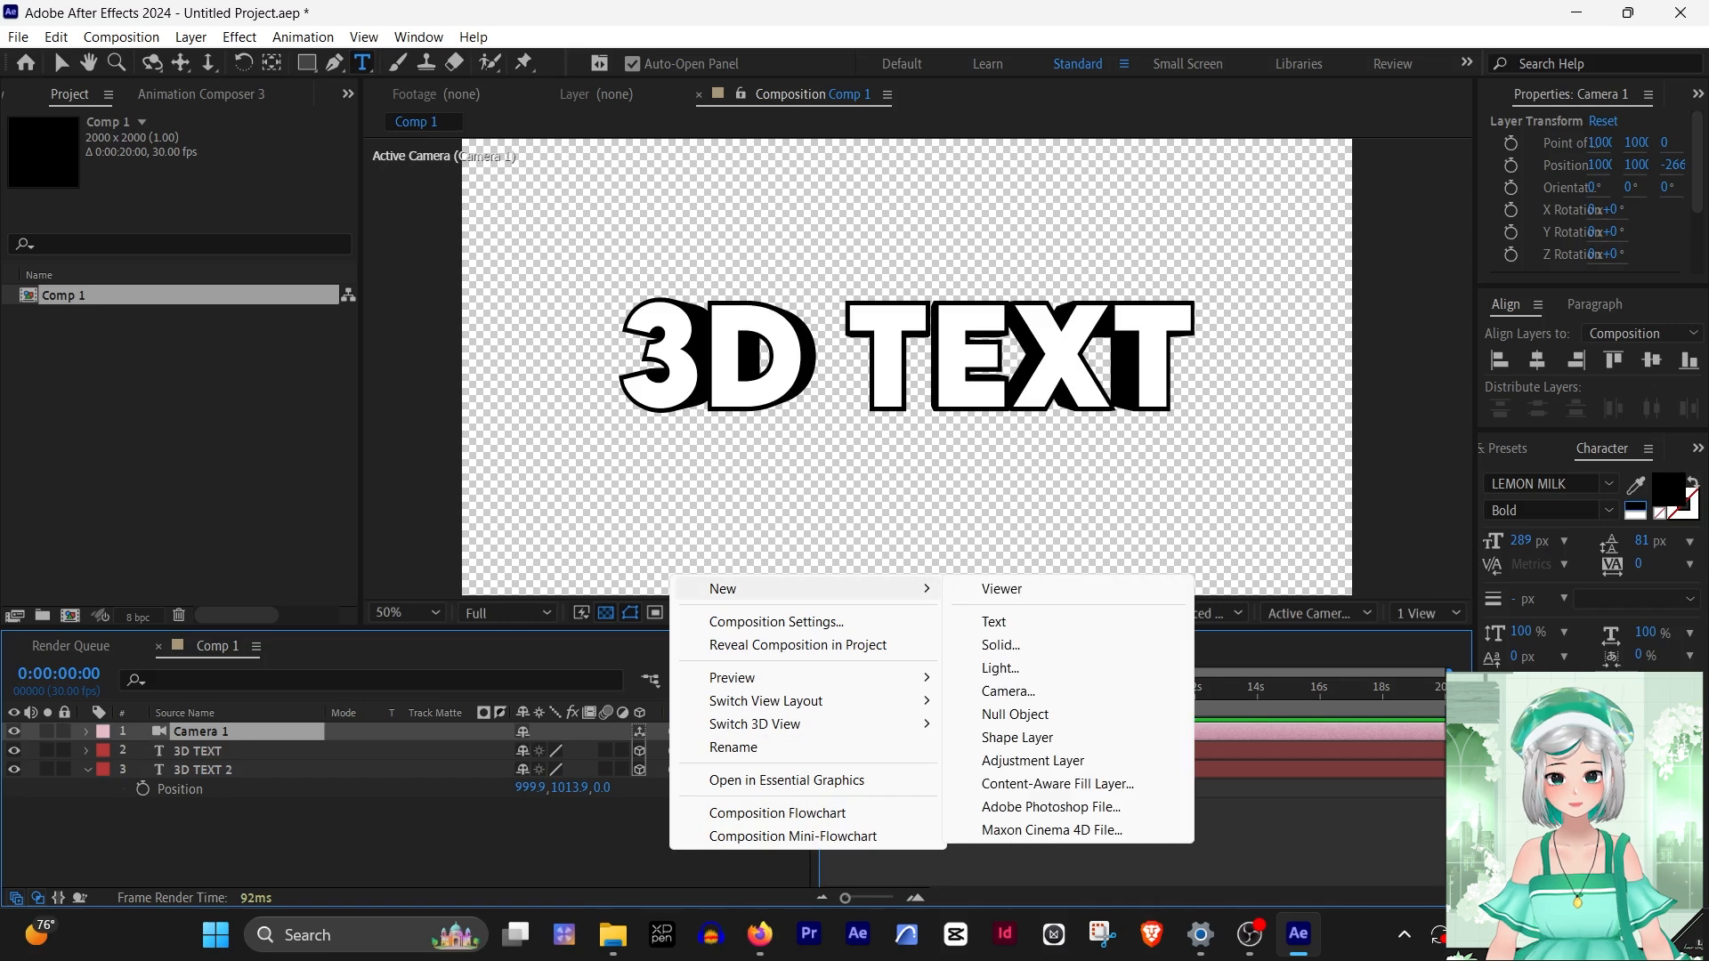
{"action": "left_click", "coordinate": [1008, 714]}
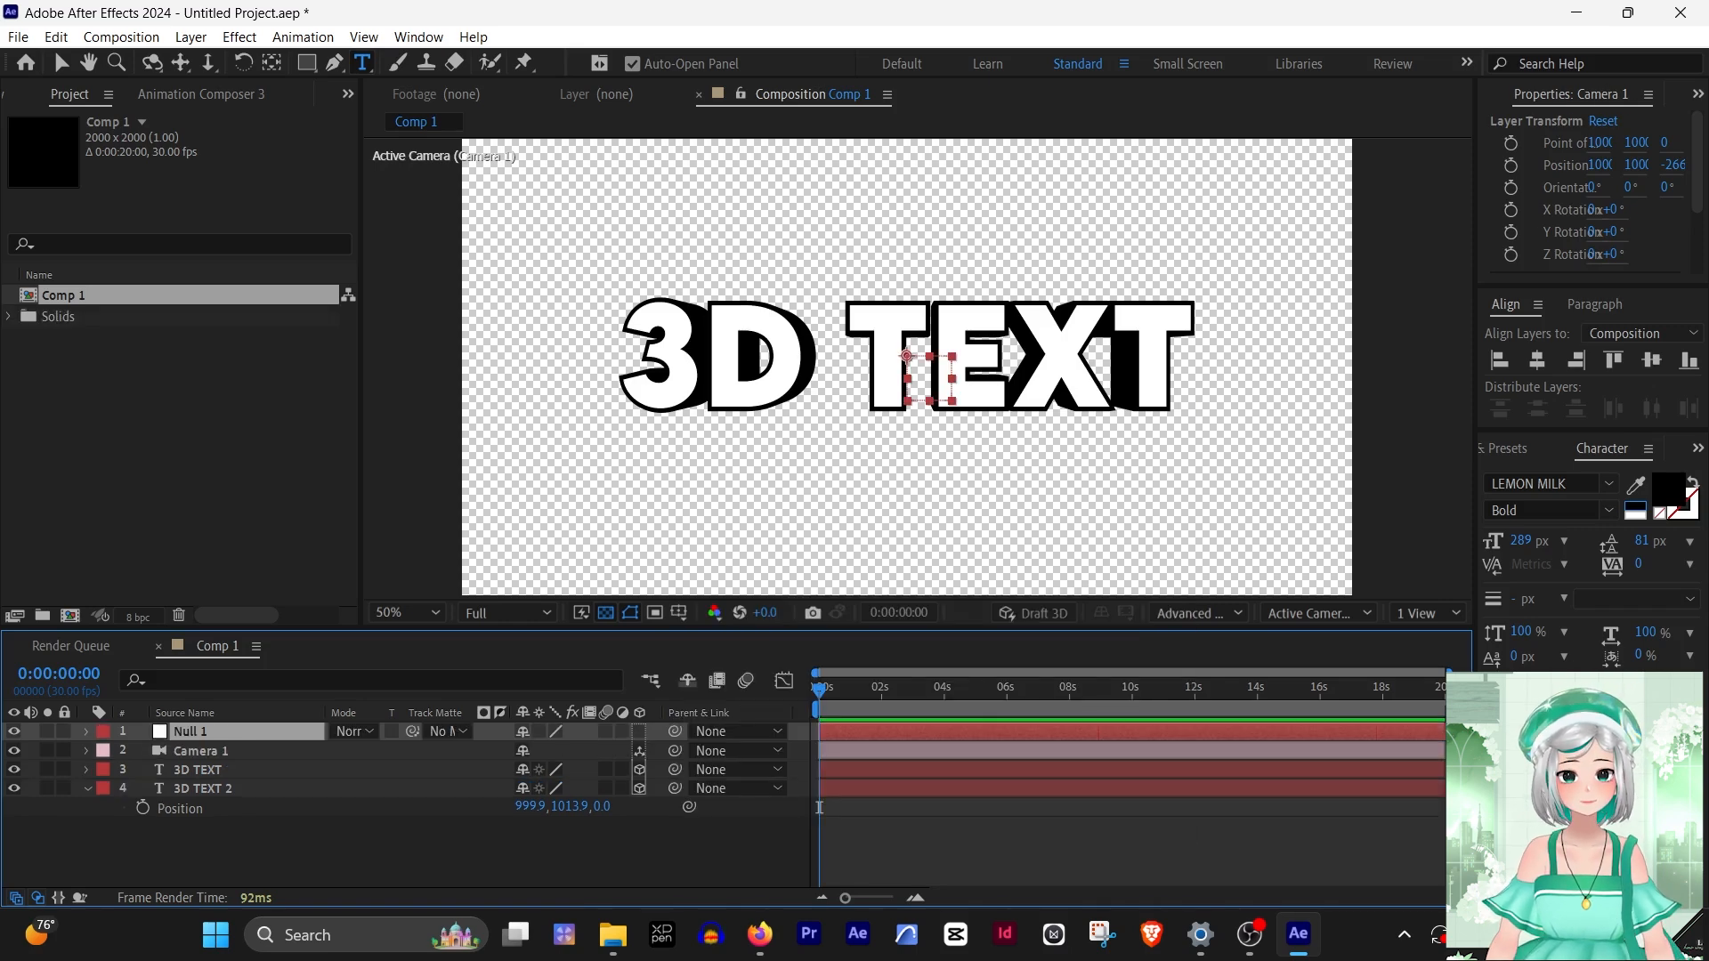
{"action": "left_click", "coordinate": [639, 731]}
{"action": "left_click", "coordinate": [639, 851]}
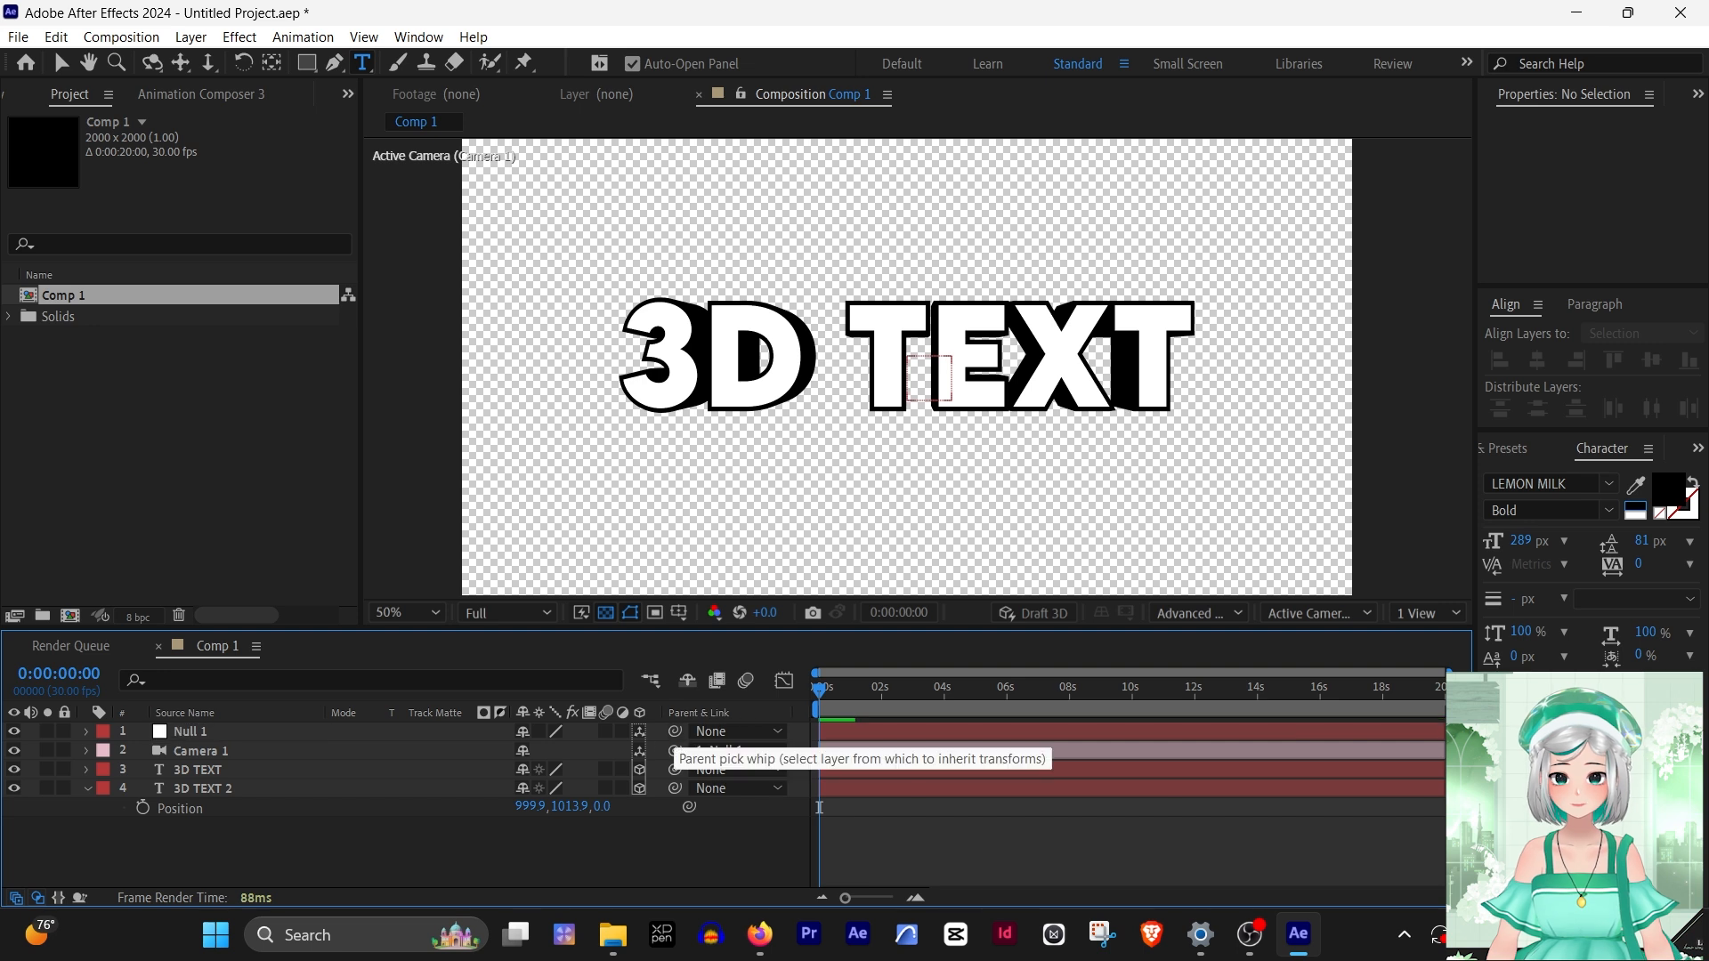
{"action": "left_click_drag", "start_coordinate": [675, 751], "coordinate": [191, 731]}
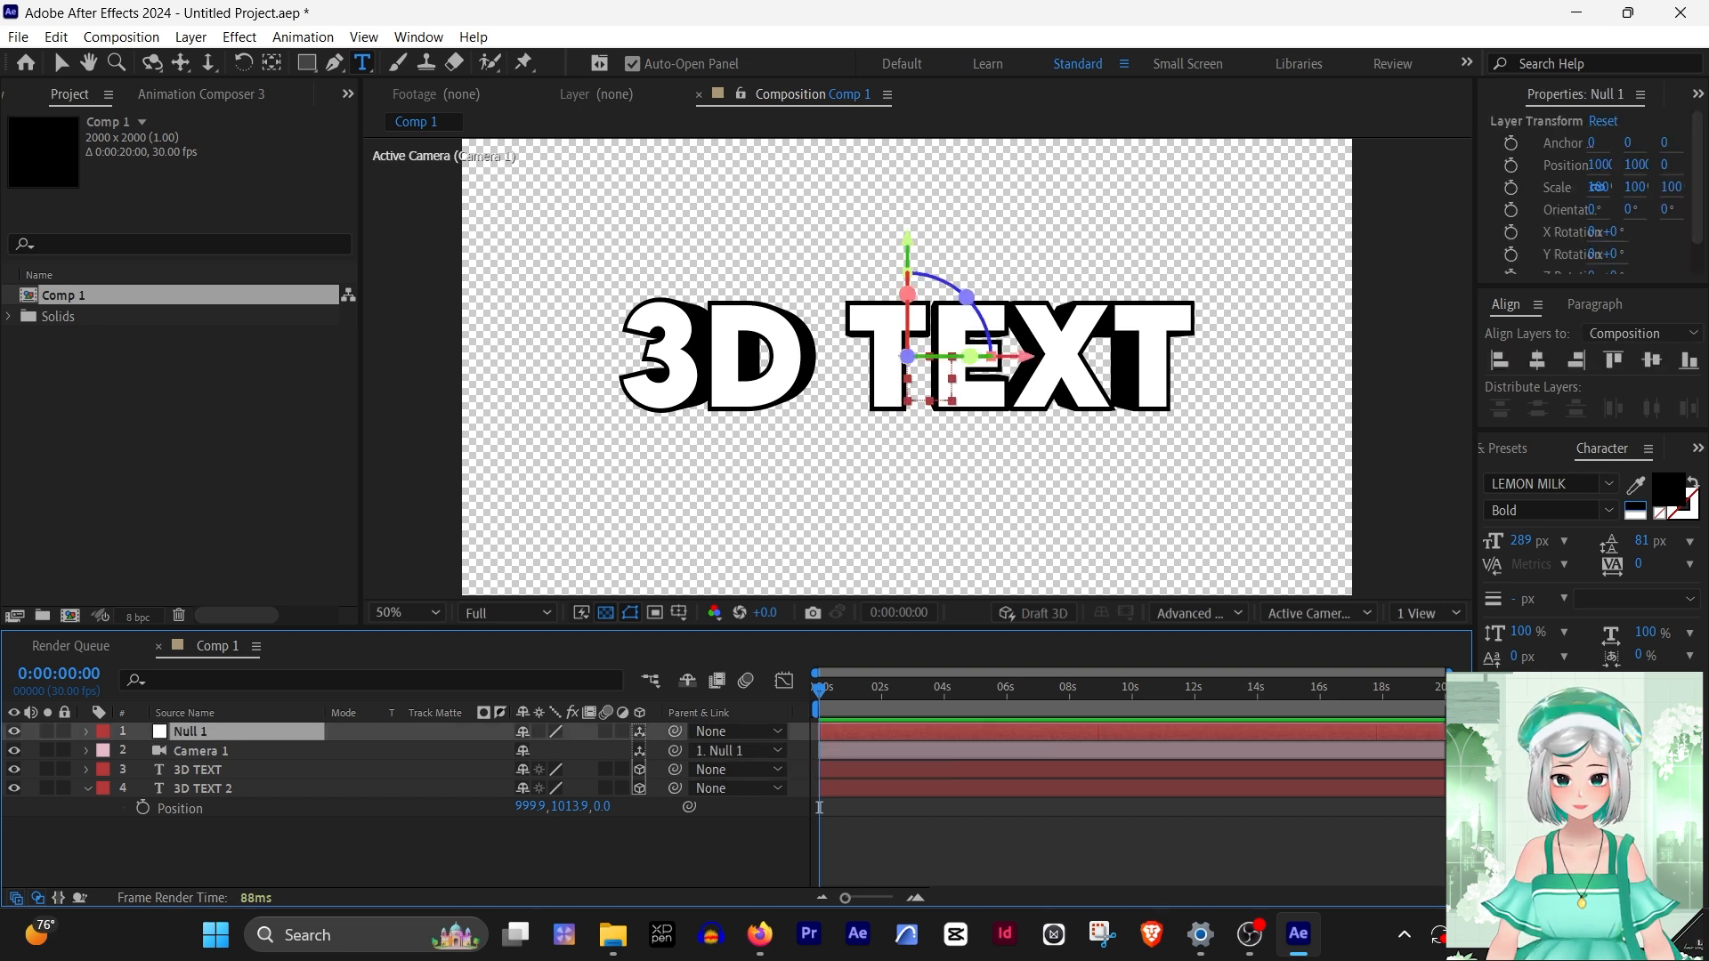
Show the rotation properties of Null 1 and set its Y rotation to -18°
{"action": "key", "text": "r"}
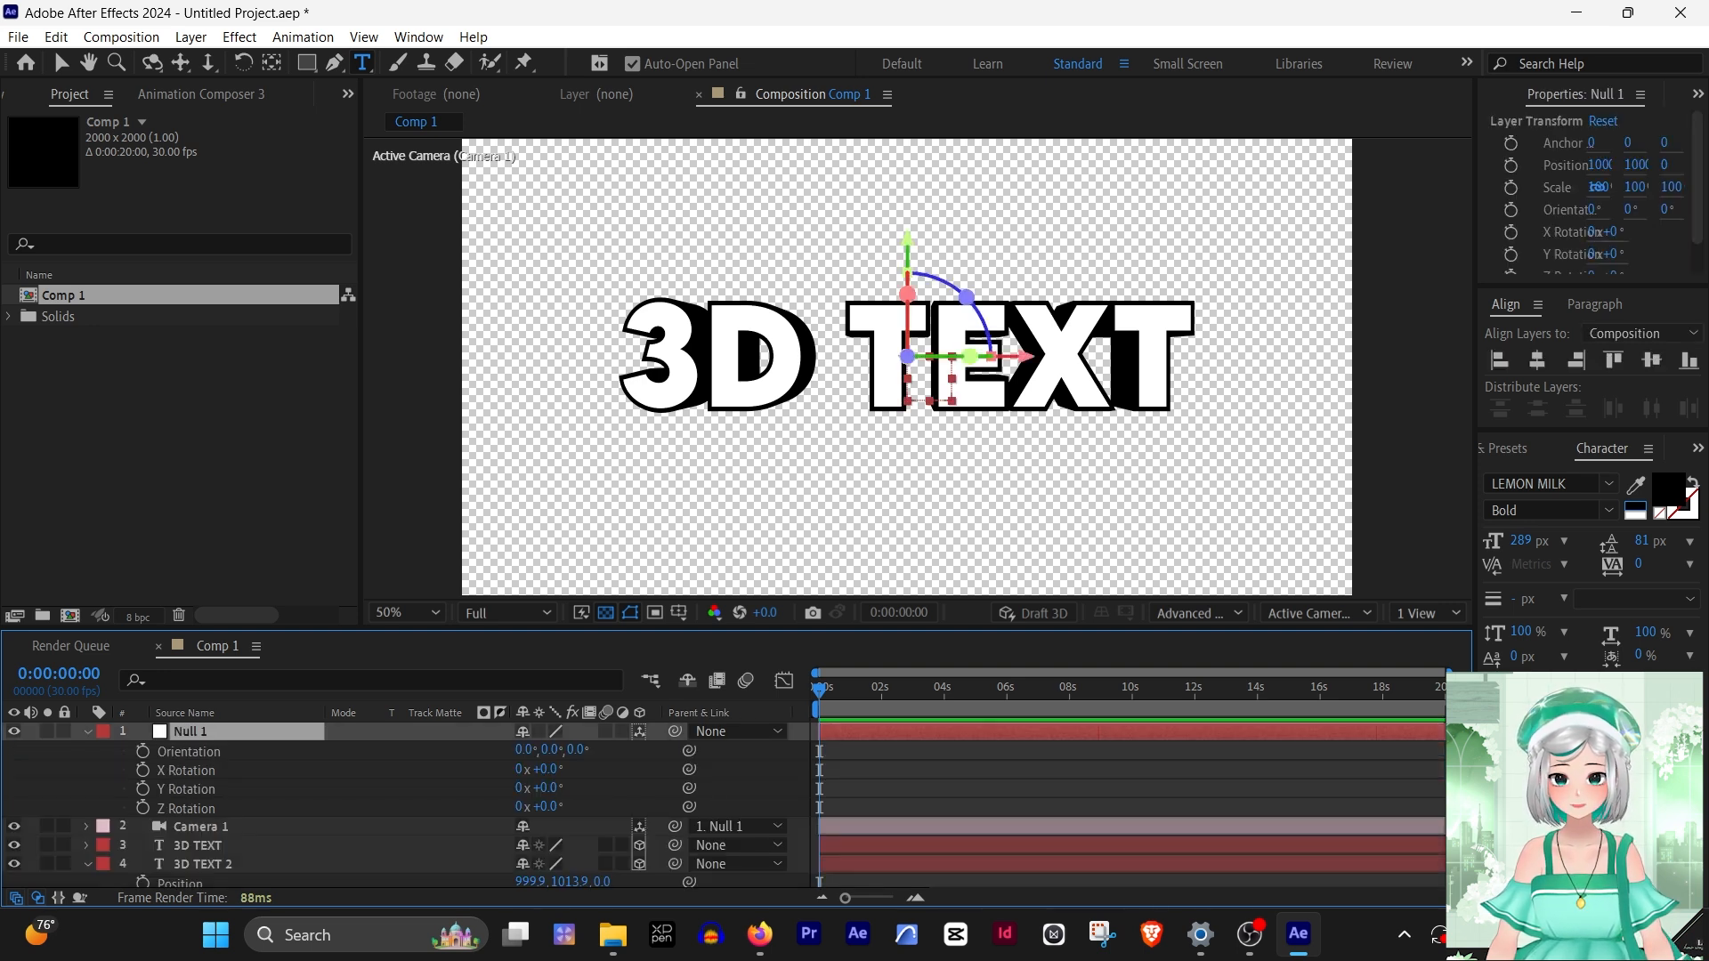
{"action": "left_click_drag", "start_coordinate": [547, 807], "coordinate": [530, 788]}
{"action": "key", "text": "ctrl+z"}
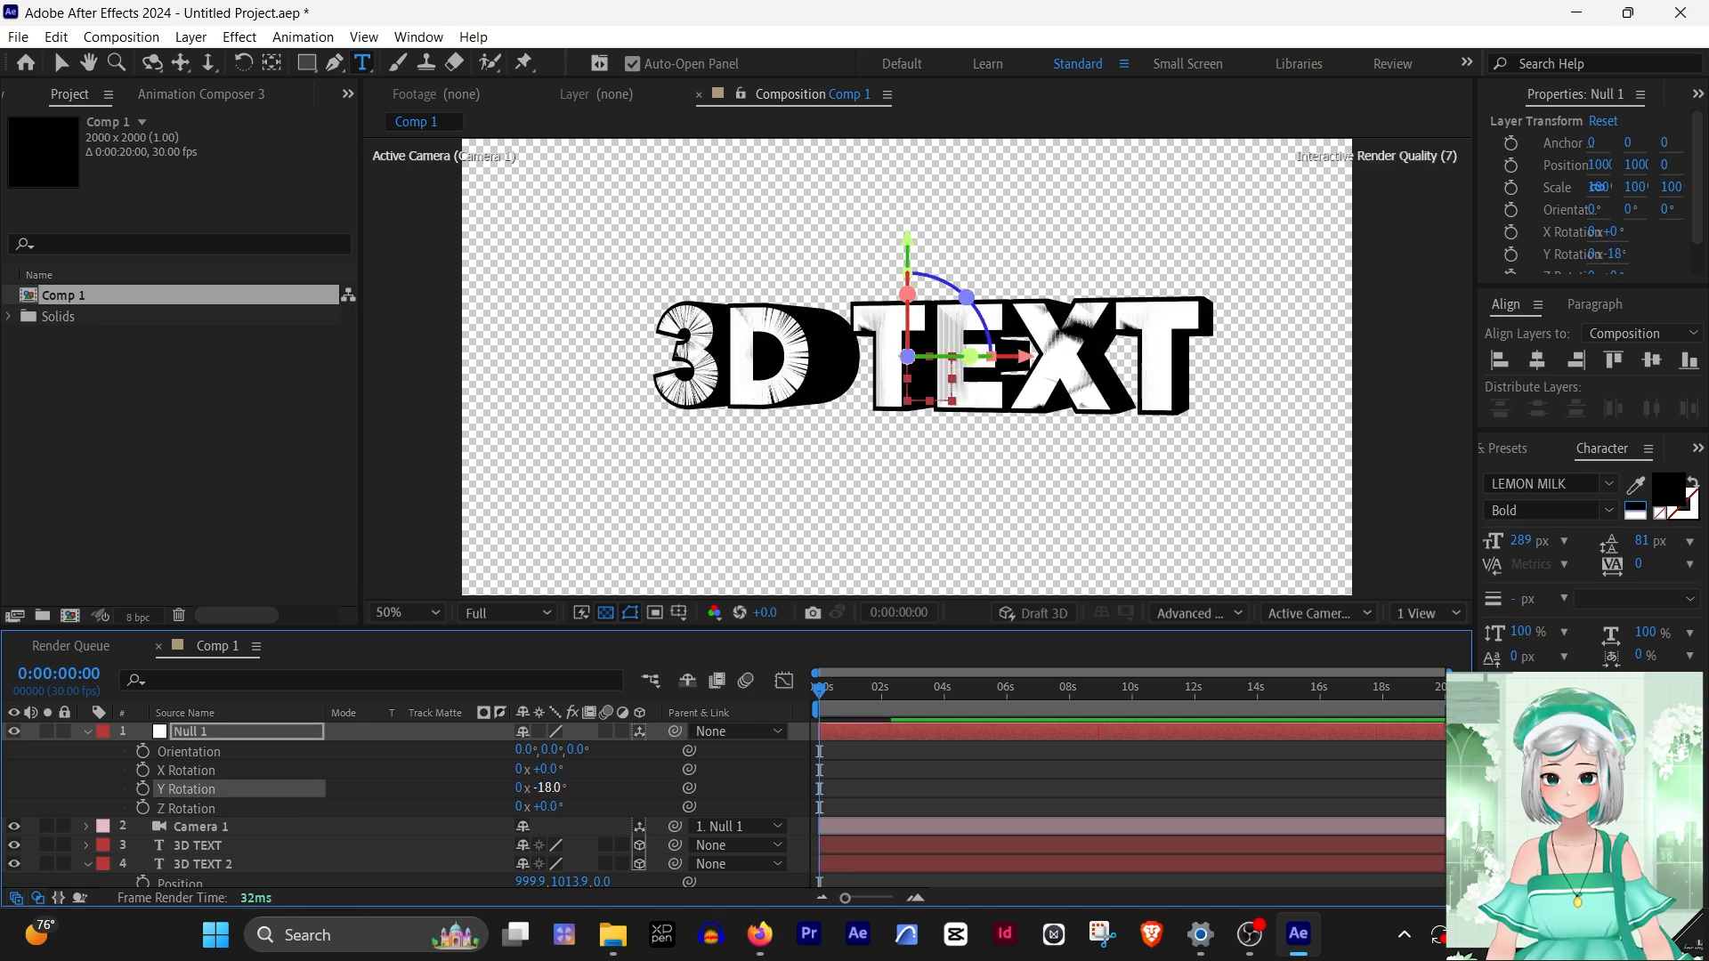
Push the 3D TEXT 2 layer behind the white lettering by setting its Z position to 3
{"action": "scroll", "coordinate": [531, 783], "scroll_direction": "down", "scroll_amount": 1}
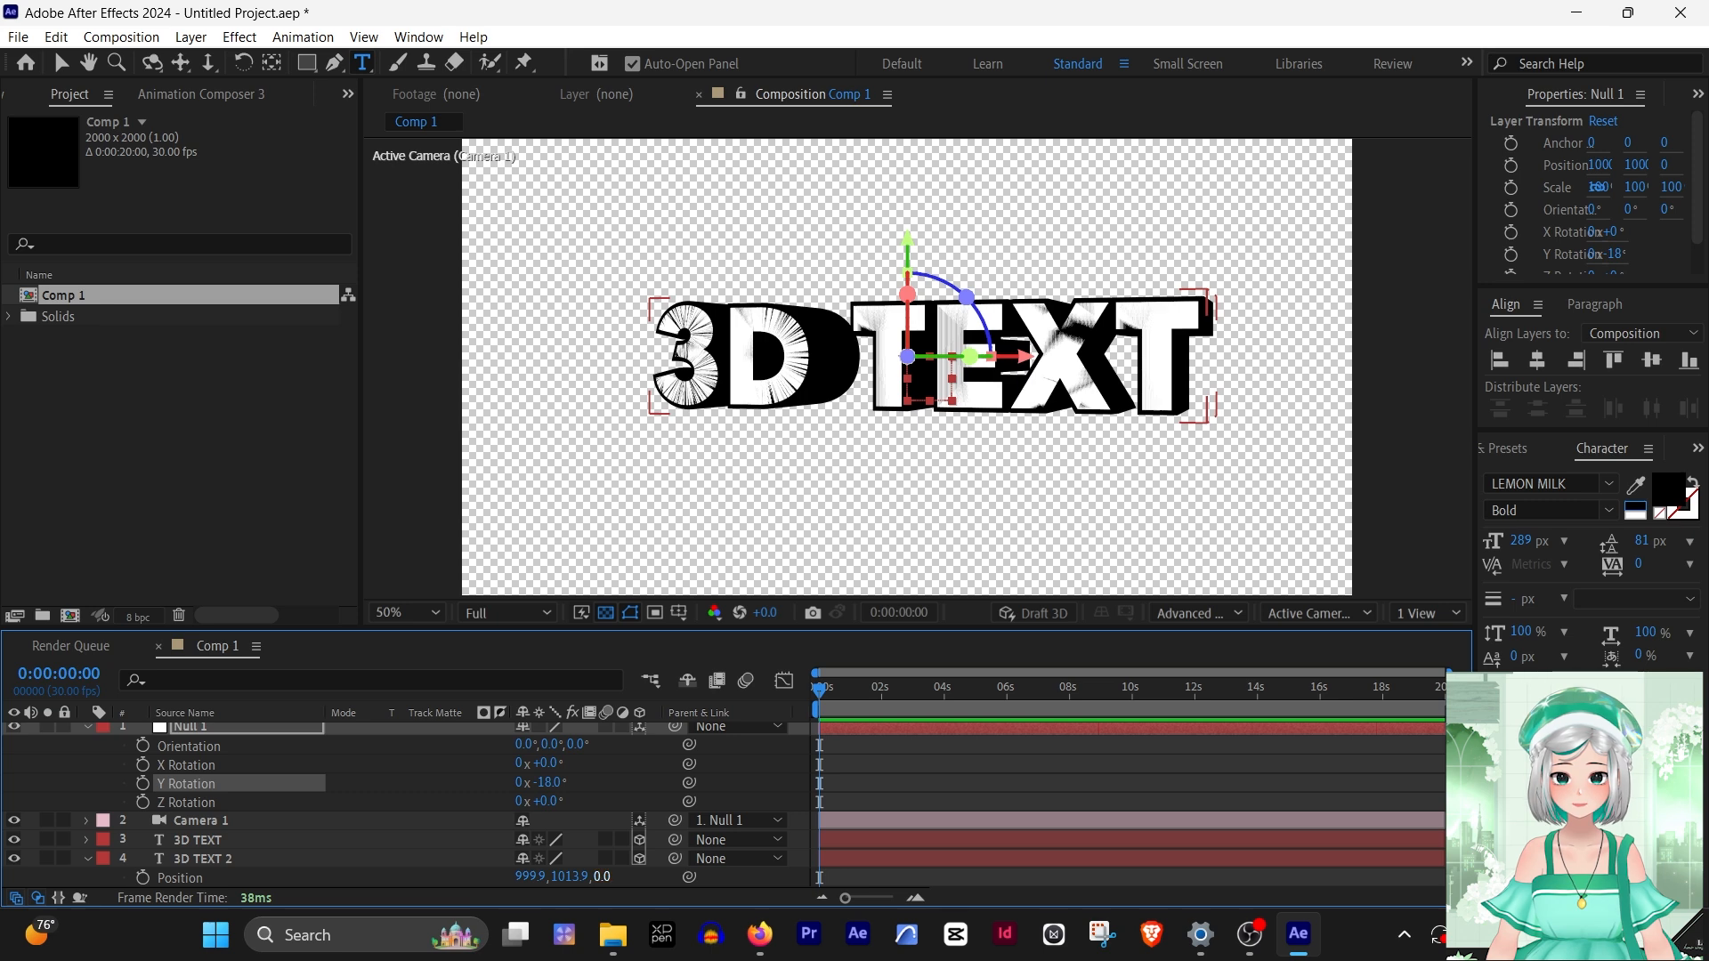
{"action": "left_click_drag", "start_coordinate": [602, 878], "coordinate": [605, 878]}
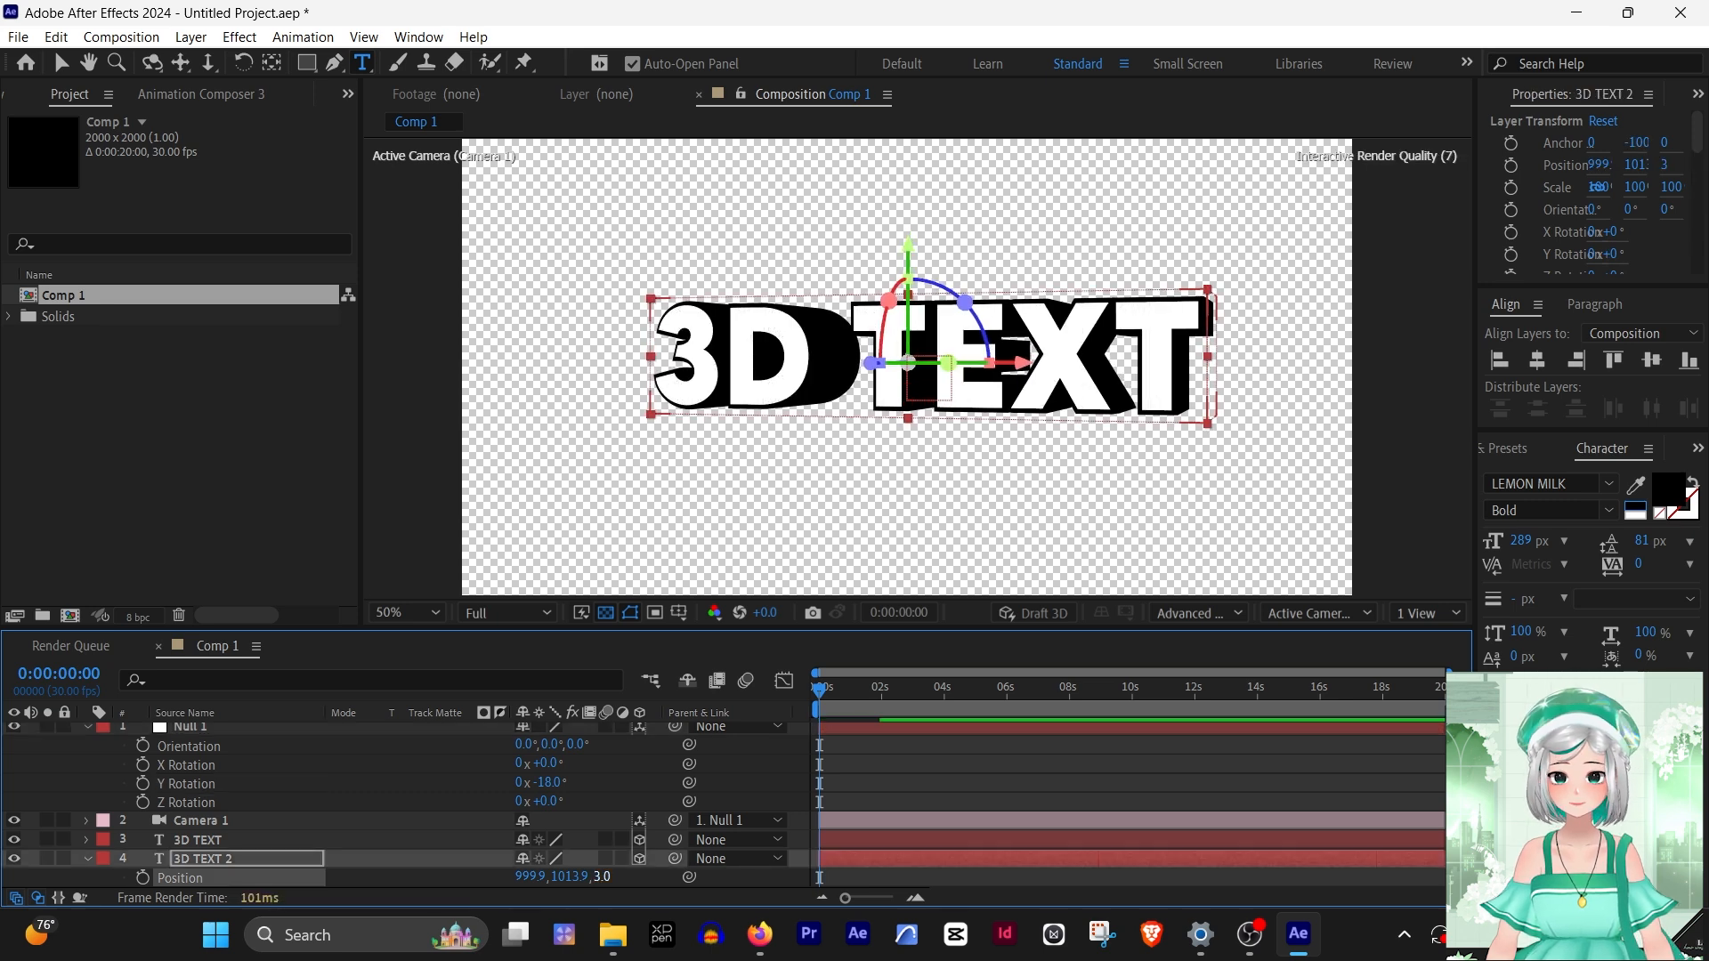
Keyframe Null 1 at 0 seconds with an X rotation of 7° and a Y rotation of -13°
{"action": "scroll", "coordinate": [400, 801], "scroll_direction": "up", "scroll_amount": 1}
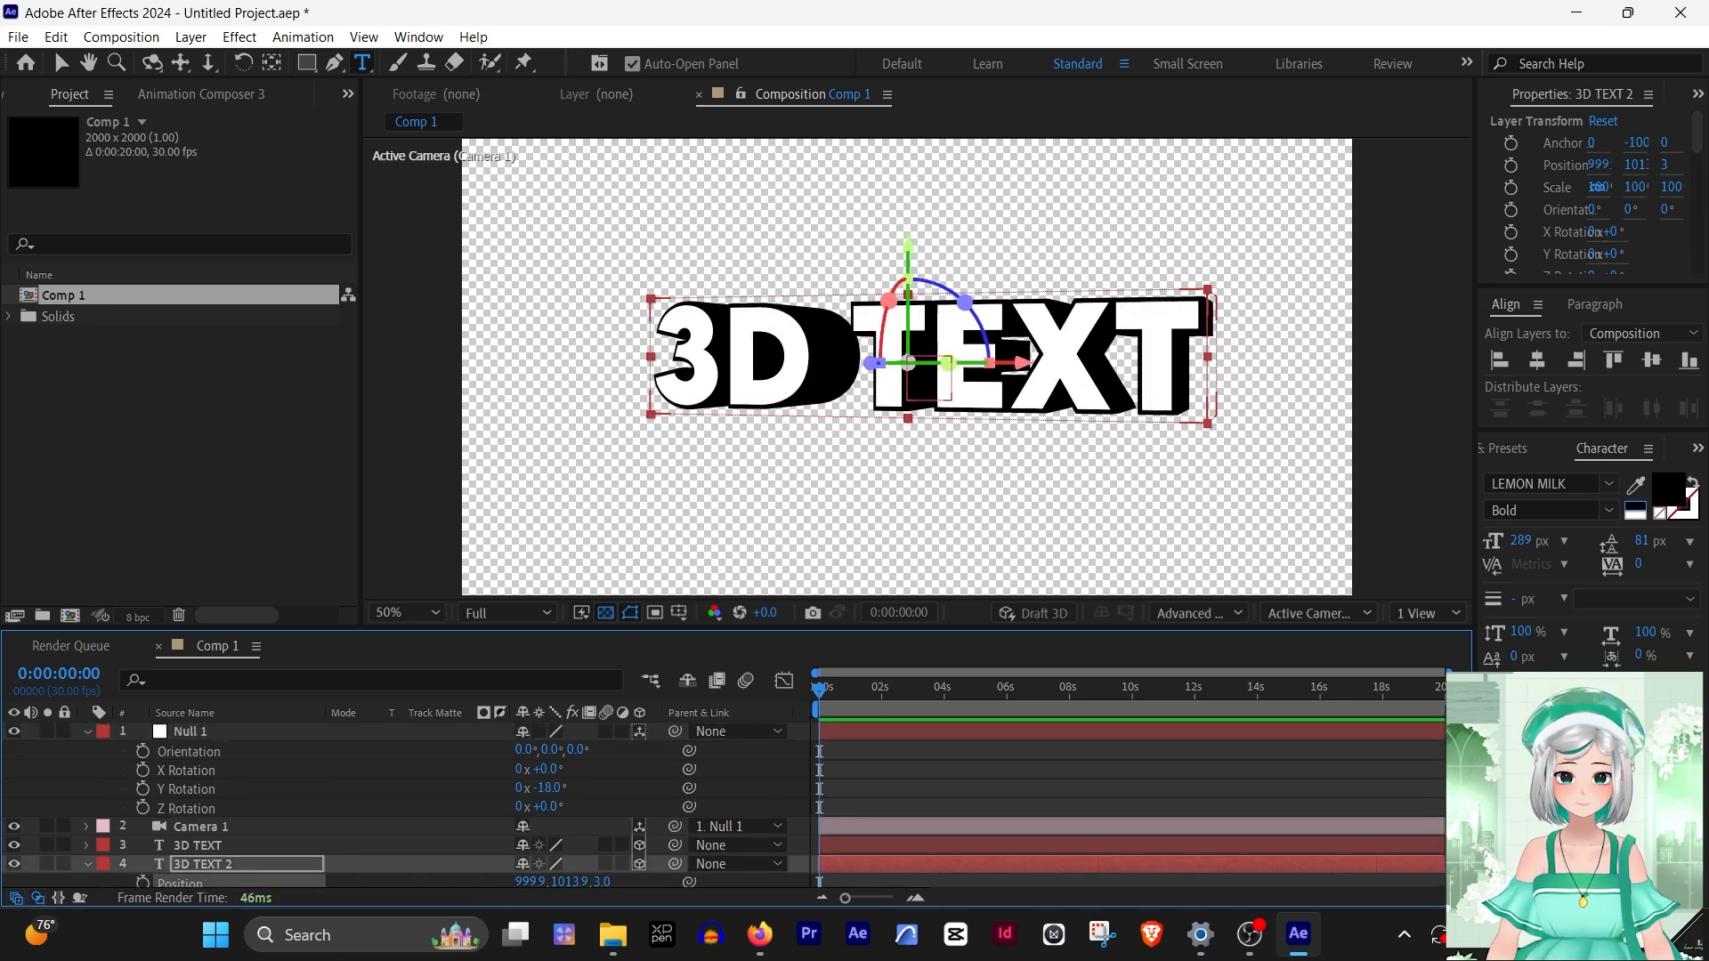
{"action": "left_click_drag", "start_coordinate": [542, 787], "coordinate": [553, 769]}
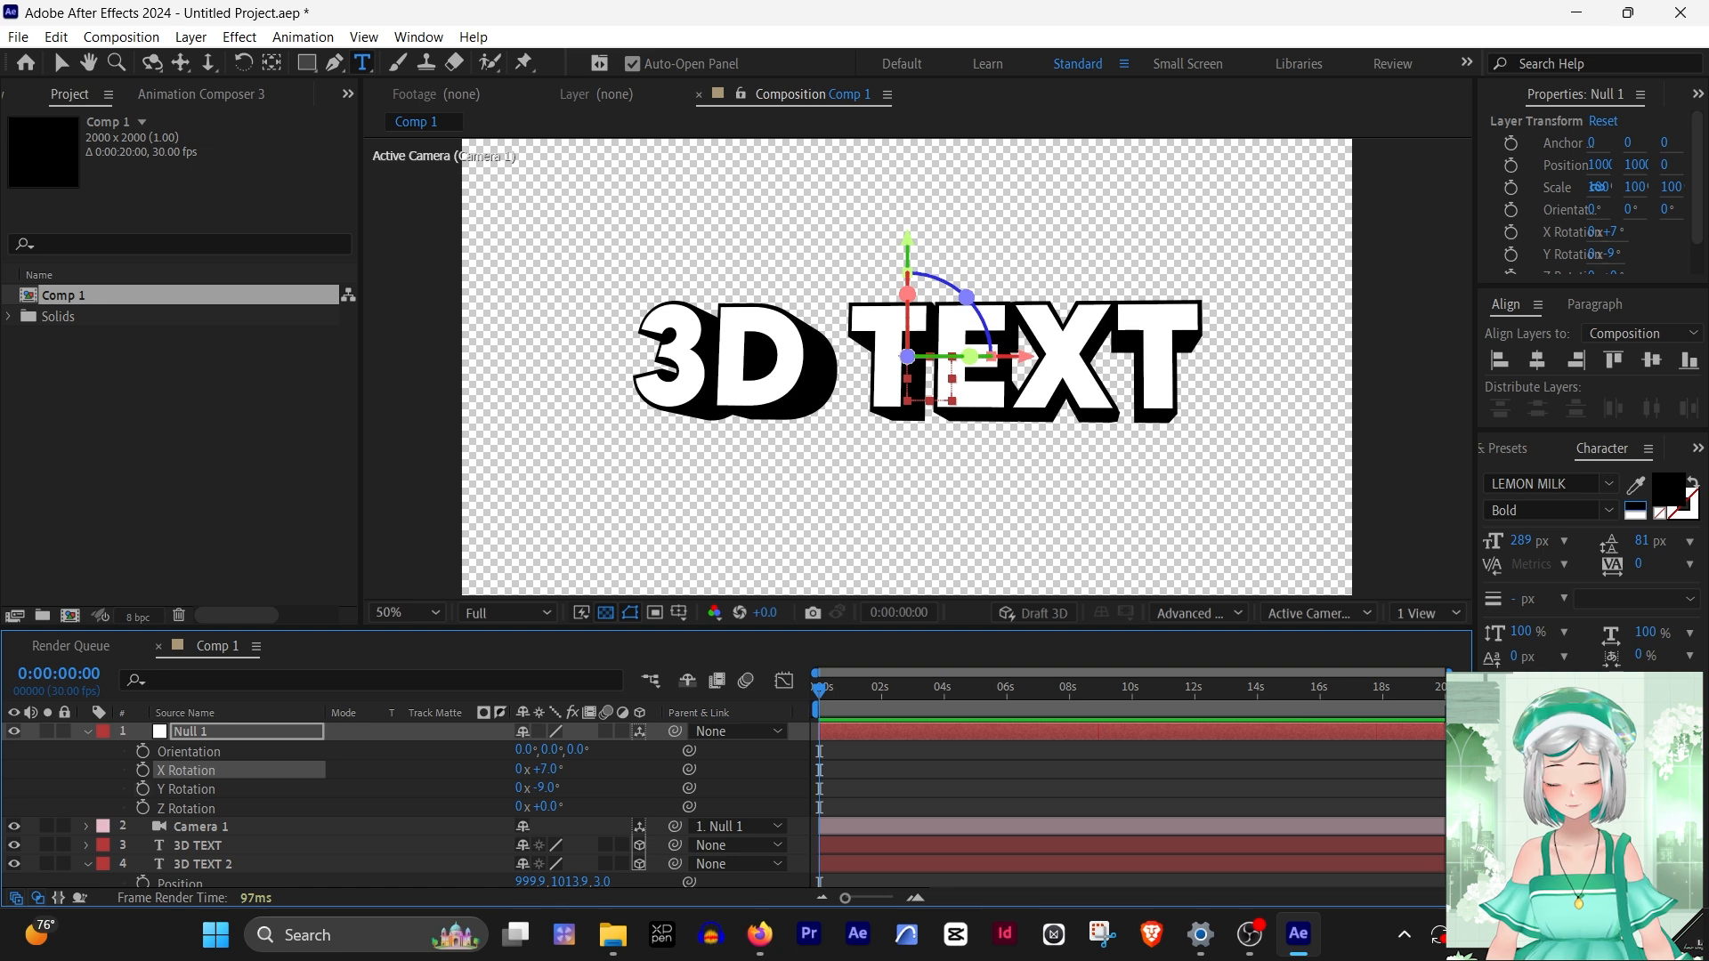
{"action": "left_click", "coordinate": [142, 788]}
{"action": "left_click", "coordinate": [143, 770]}
{"action": "left_click", "coordinate": [206, 790], "text": "shift"}
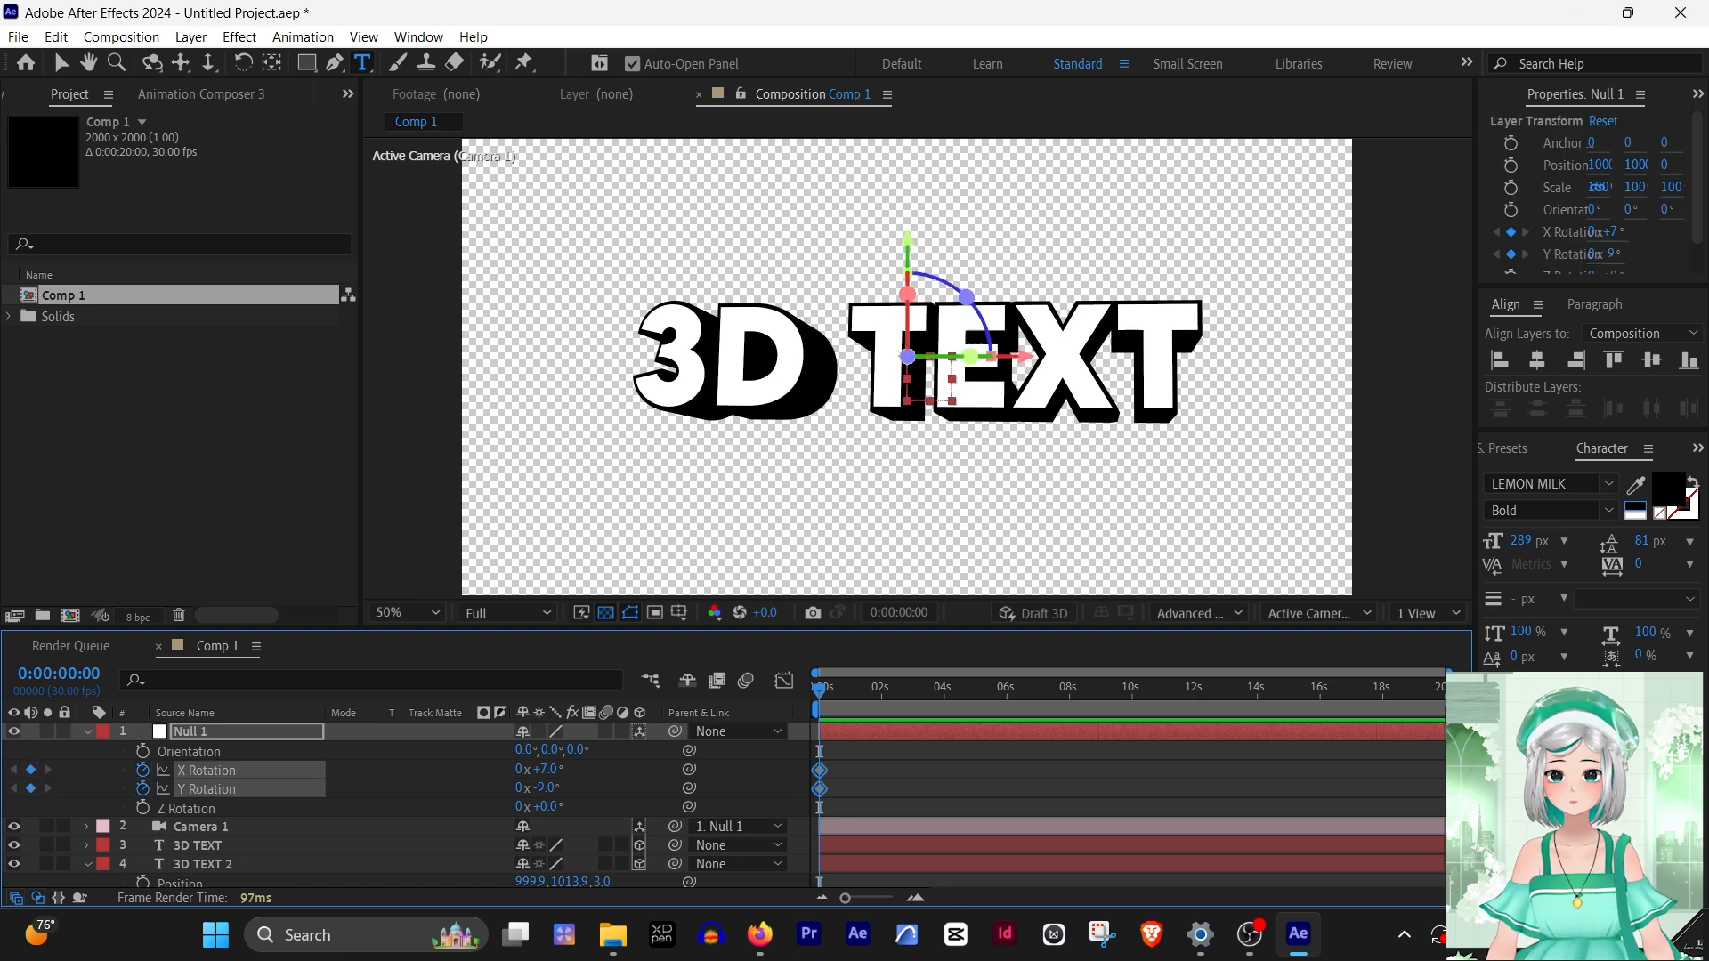
{"action": "left_click_drag", "start_coordinate": [545, 789], "coordinate": [542, 788]}
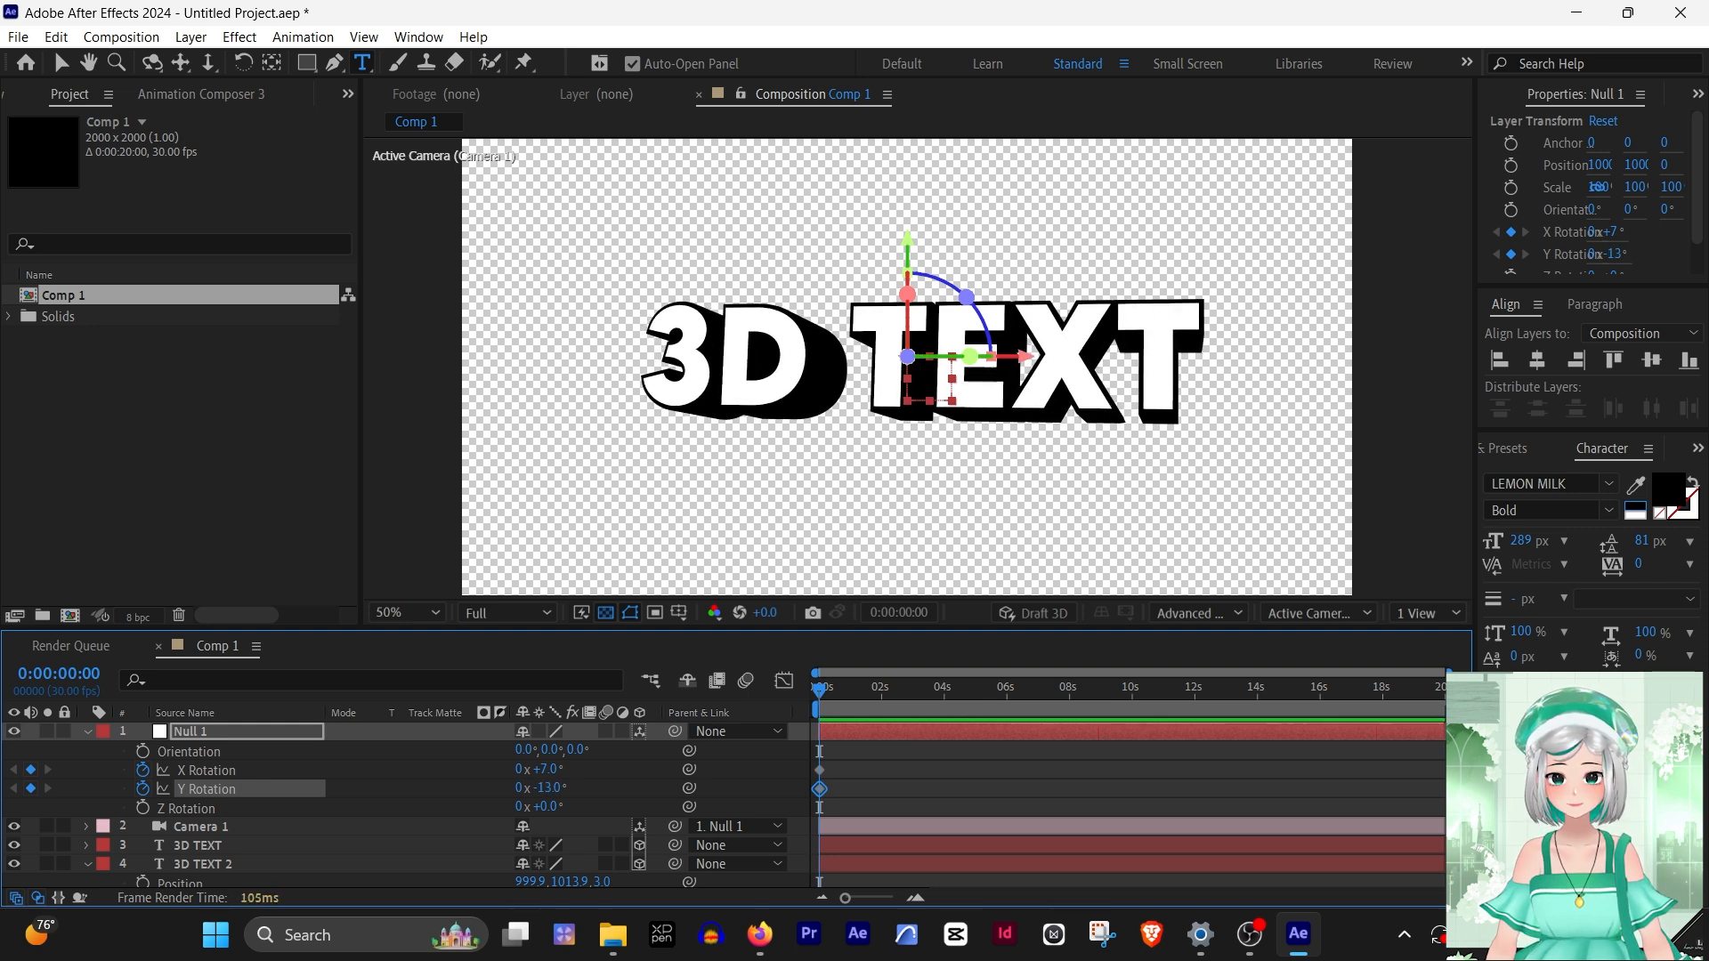
Move both rotation keyframes of Null 1 to about 3.4 seconds and key its X and Y rotation at 0° at the start
{"action": "left_click_drag", "start_coordinate": [861, 790], "coordinate": [926, 771]}
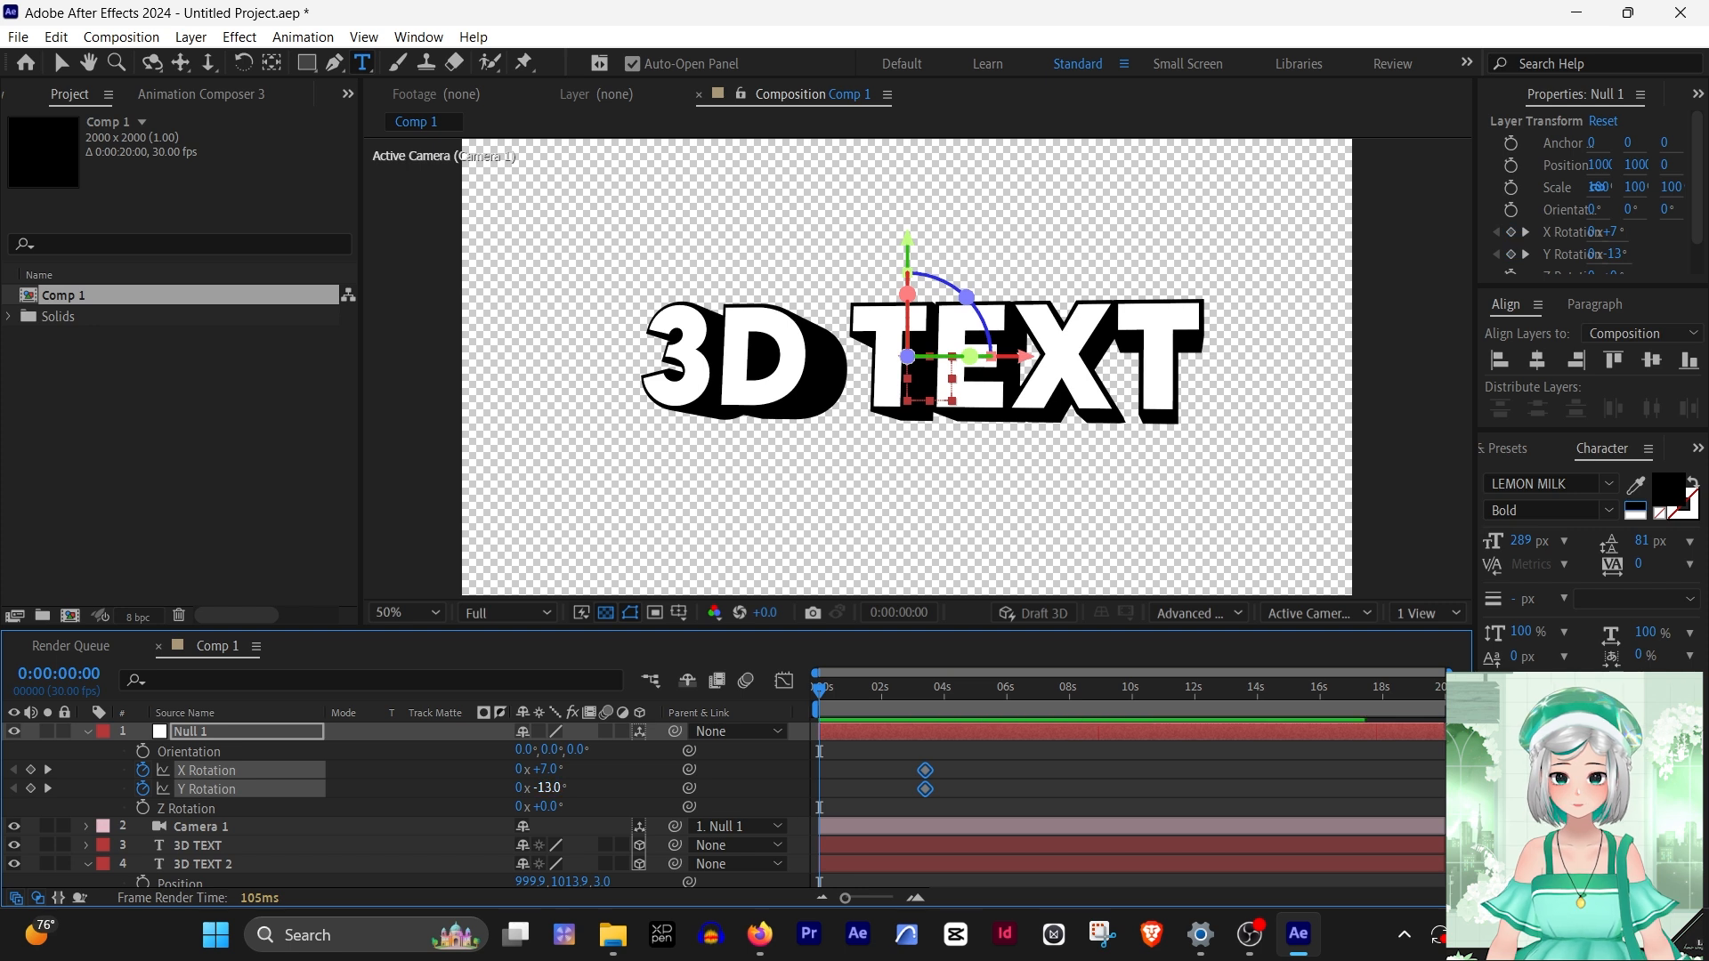
{"action": "left_click", "coordinate": [549, 788]}
{"action": "type", "text": "0"}
{"action": "left_click", "coordinate": [548, 770]}
{"action": "type", "text": "0"}
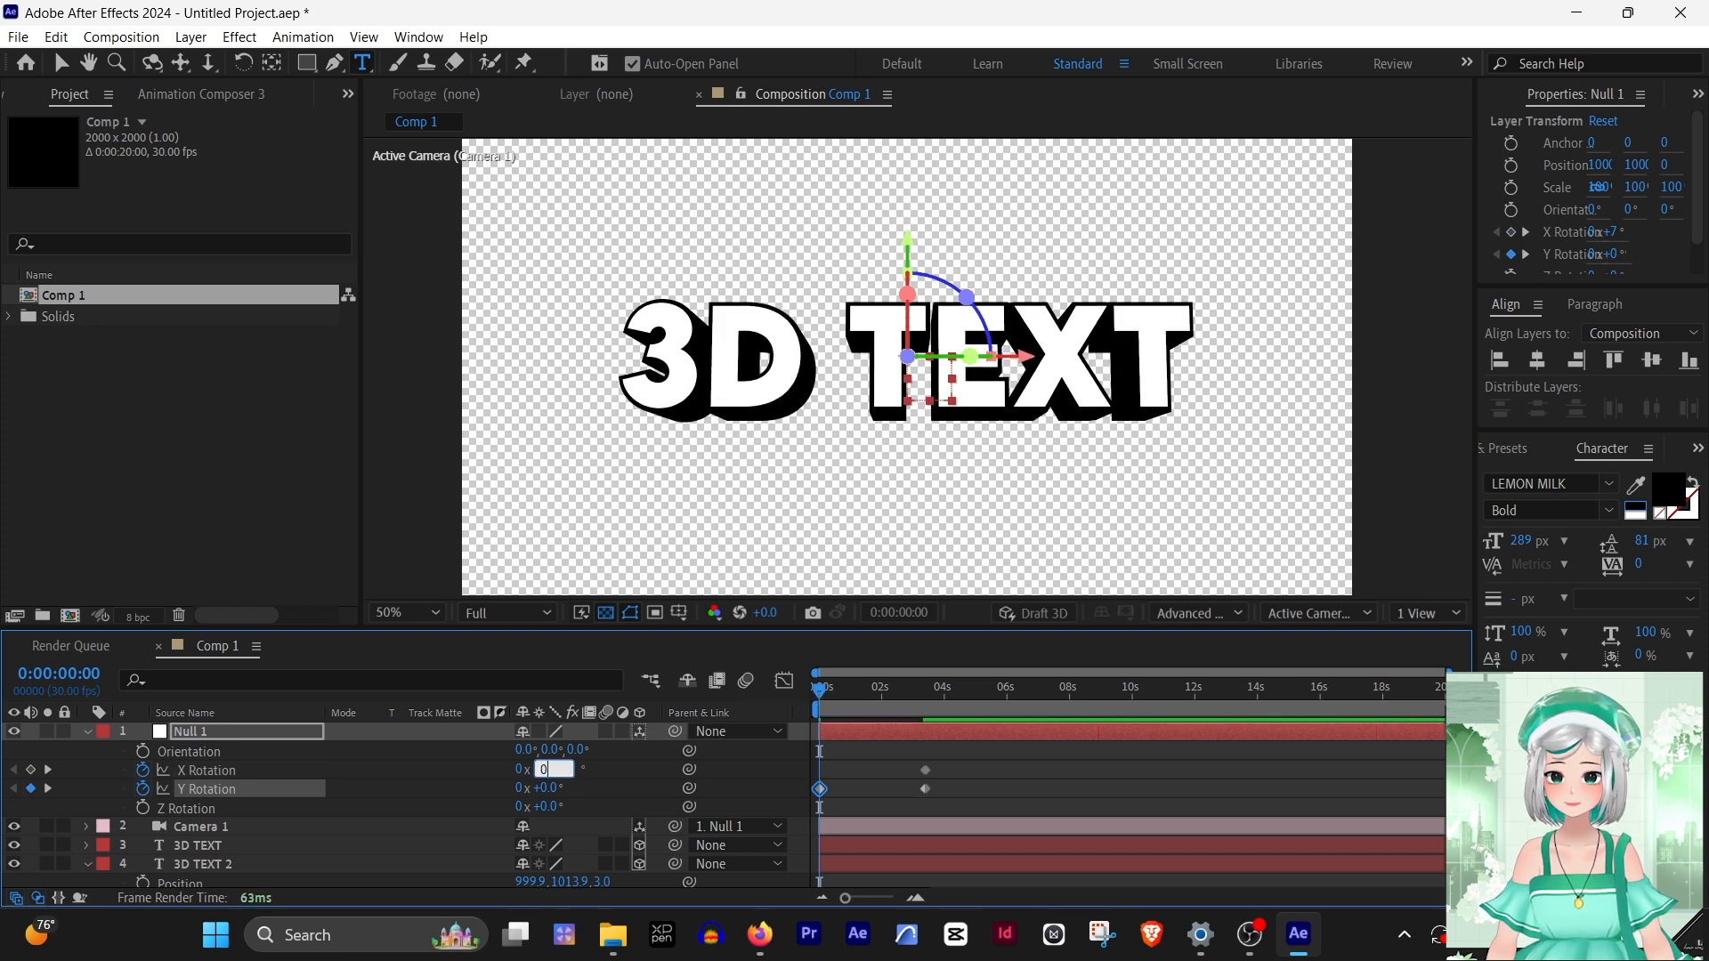
{"action": "left_click", "coordinate": [614, 780]}
Play back the camera rotation animation from the start of the timeline
{"action": "key", "text": "space"}
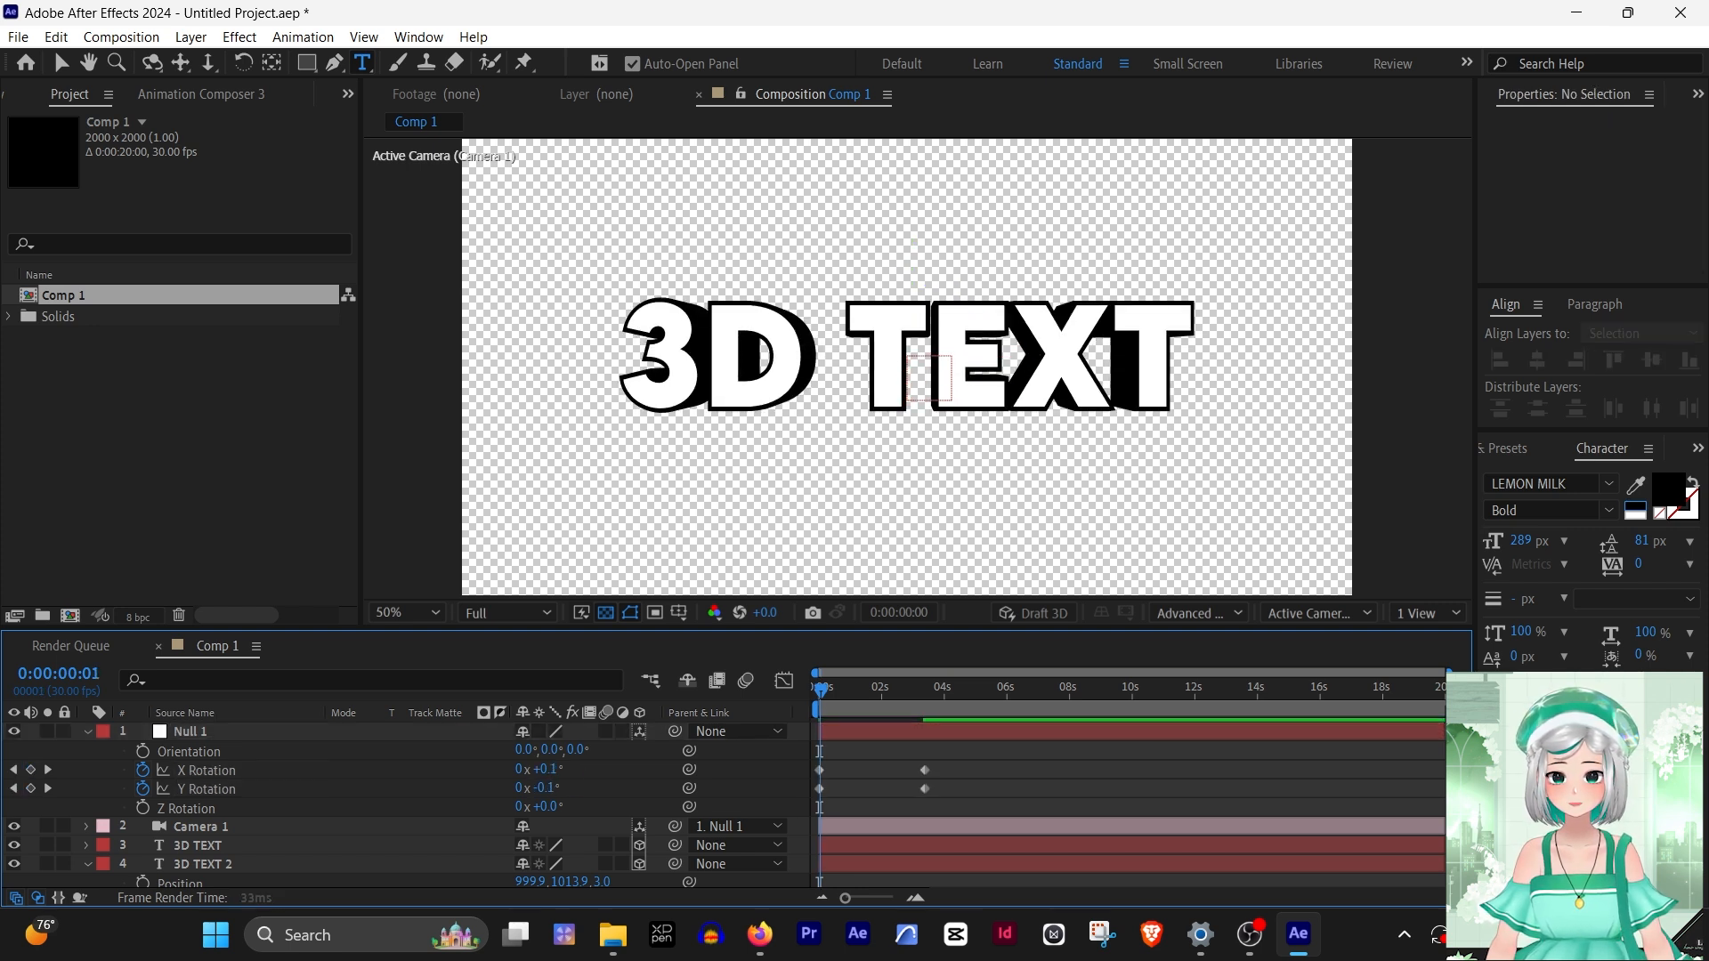
{"action": "key", "text": "space"}
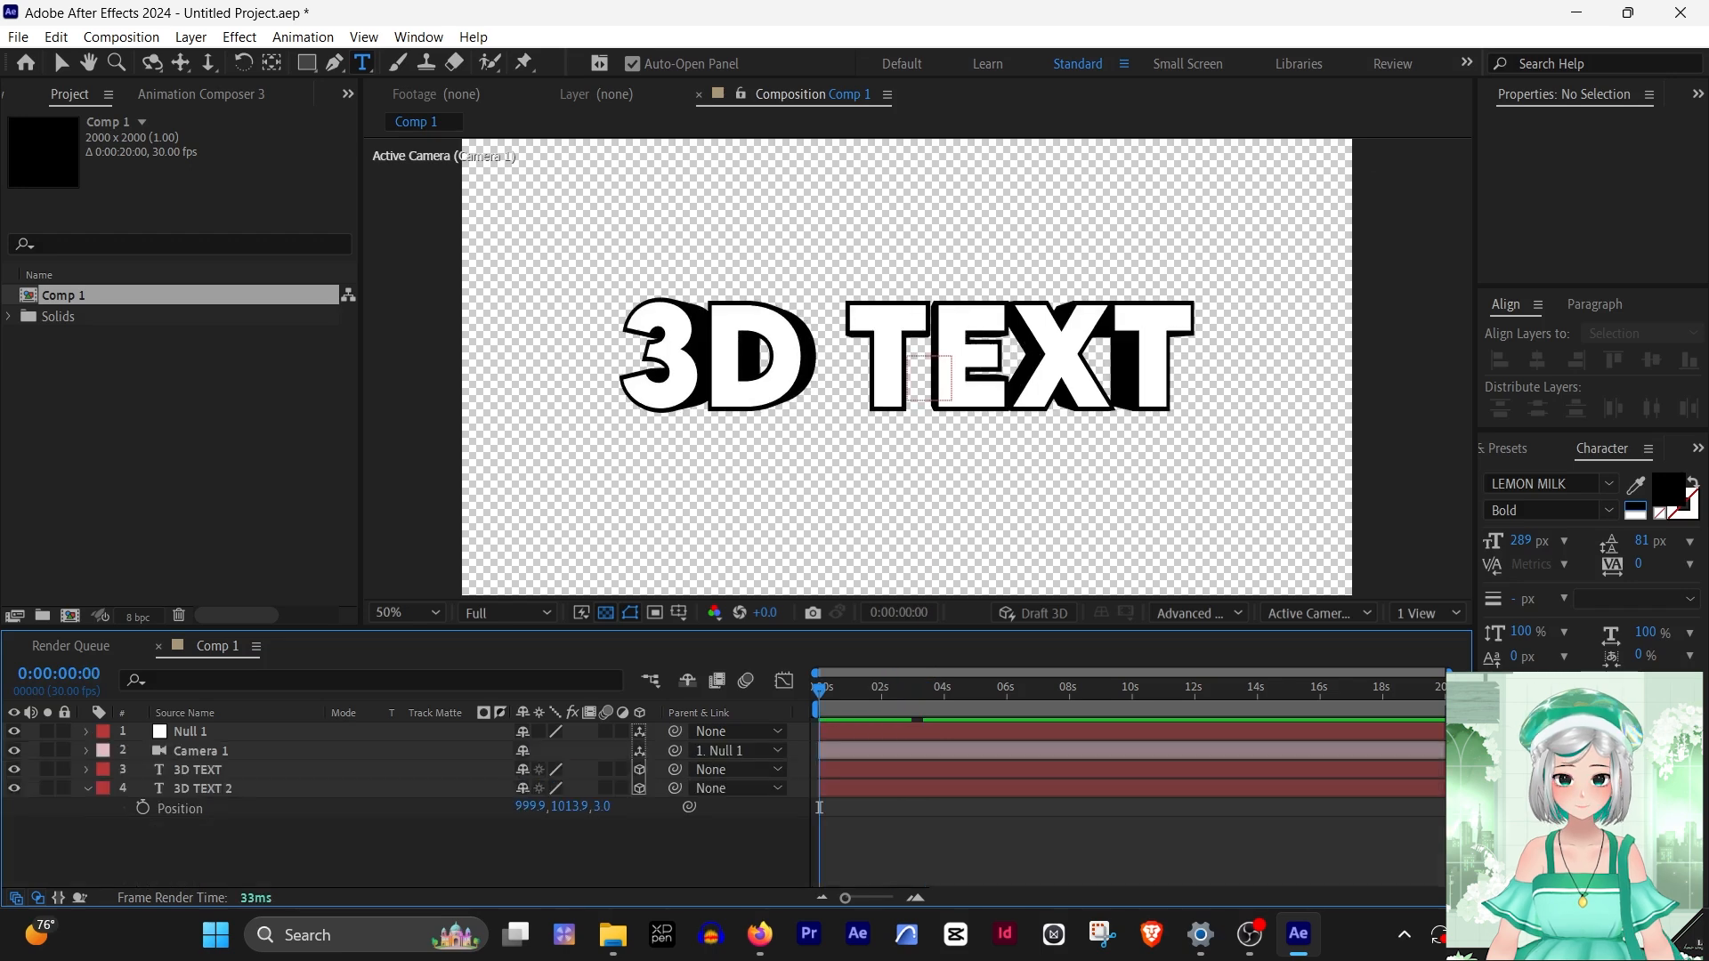
Pre-compose all layers of Comp 1 into a composition named 3d text
{"action": "key", "text": "ctrl+a"}
{"action": "key", "text": "ctrl+shift+c"}
{"action": "type", "text": "3d text"}
{"action": "key", "text": "Return"}
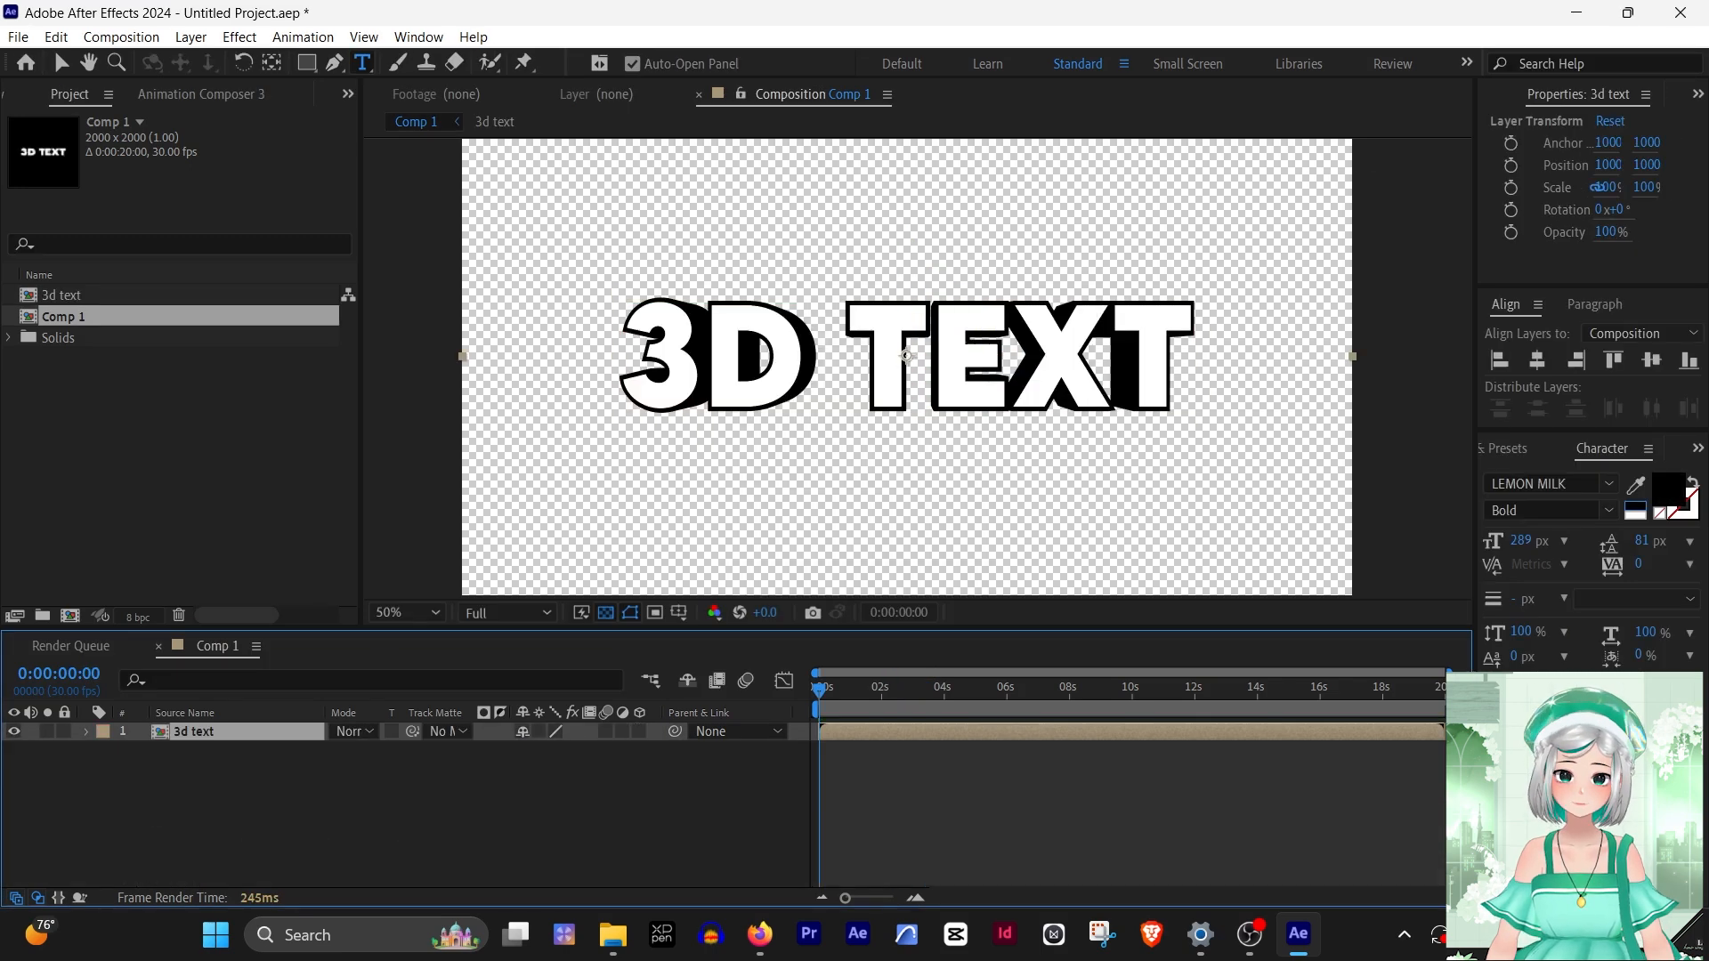
Add a Stroke layer style to the 3d text precomp and set its color to white (FFFFFF)
{"action": "right_click", "coordinate": [285, 731]}
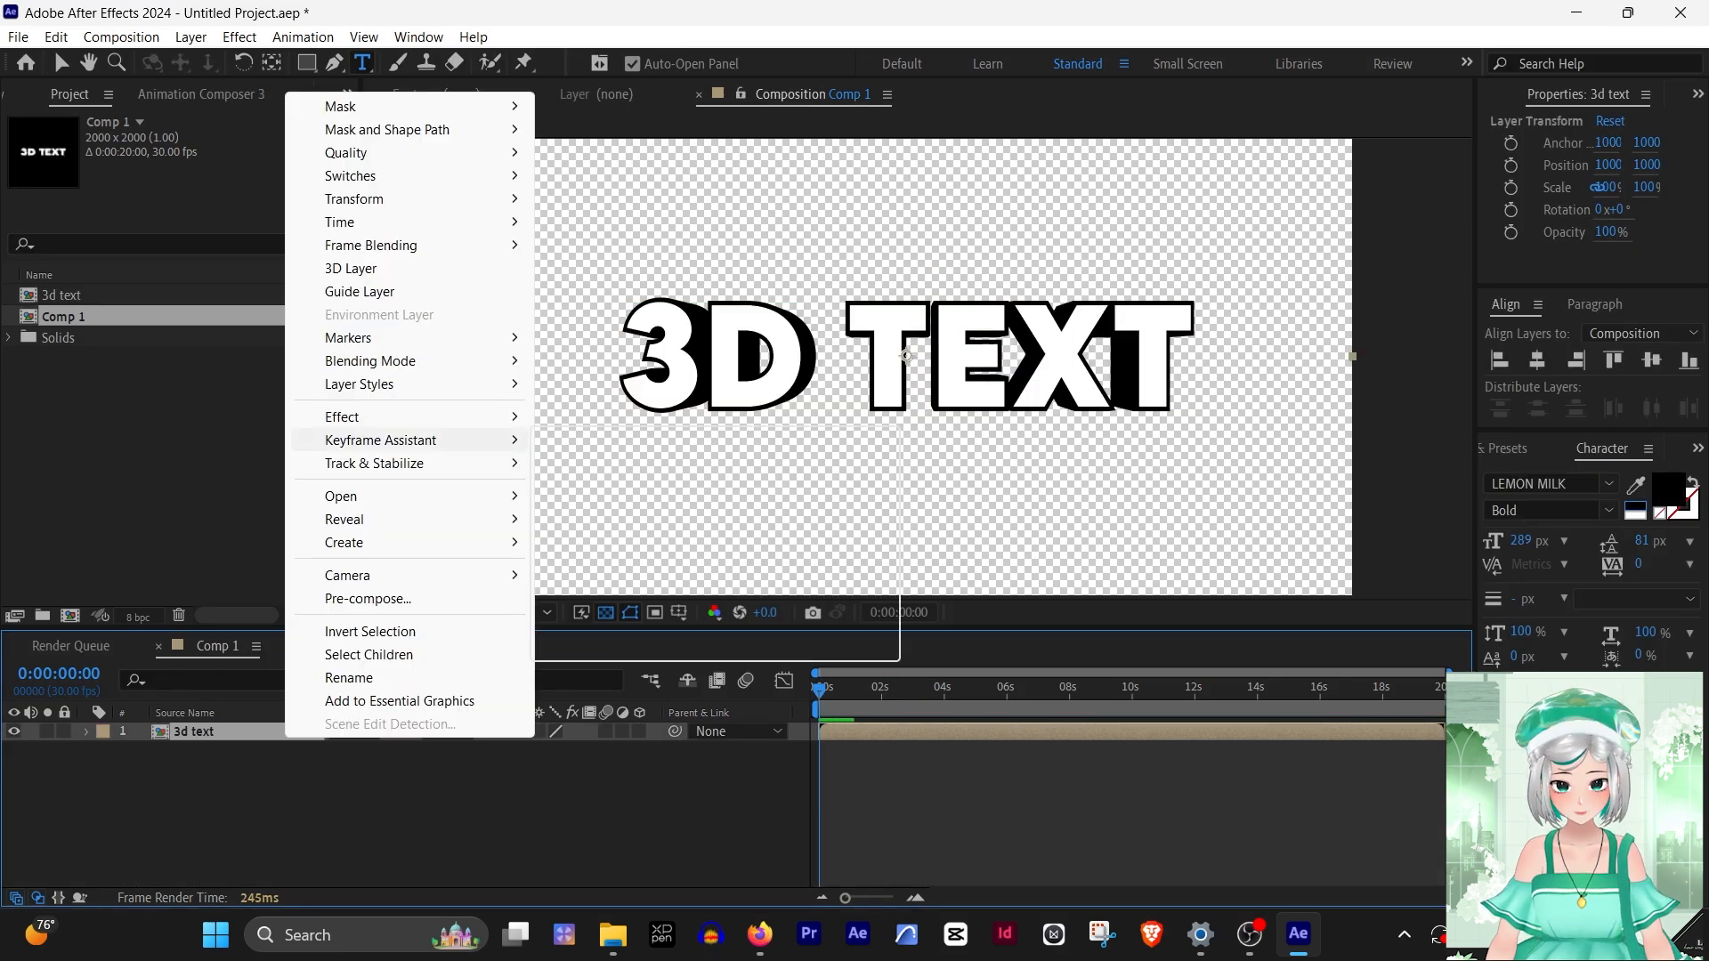
{"action": "mouse_move", "coordinate": [373, 384]}
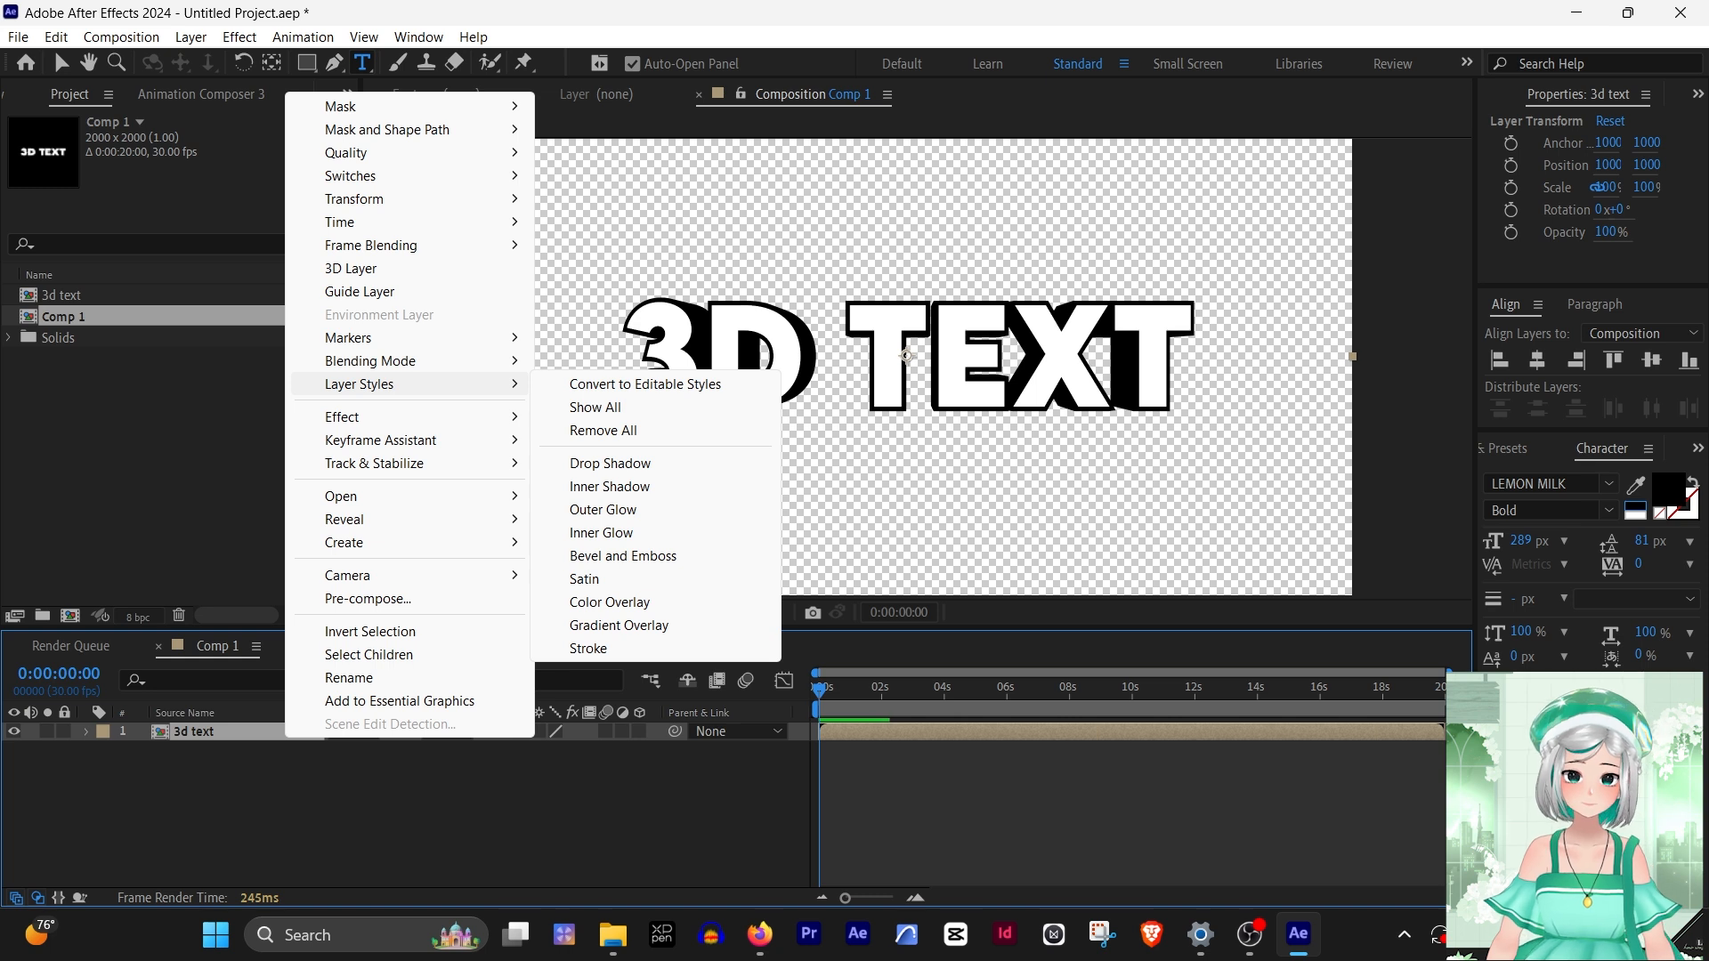
{"action": "left_click", "coordinate": [588, 648]}
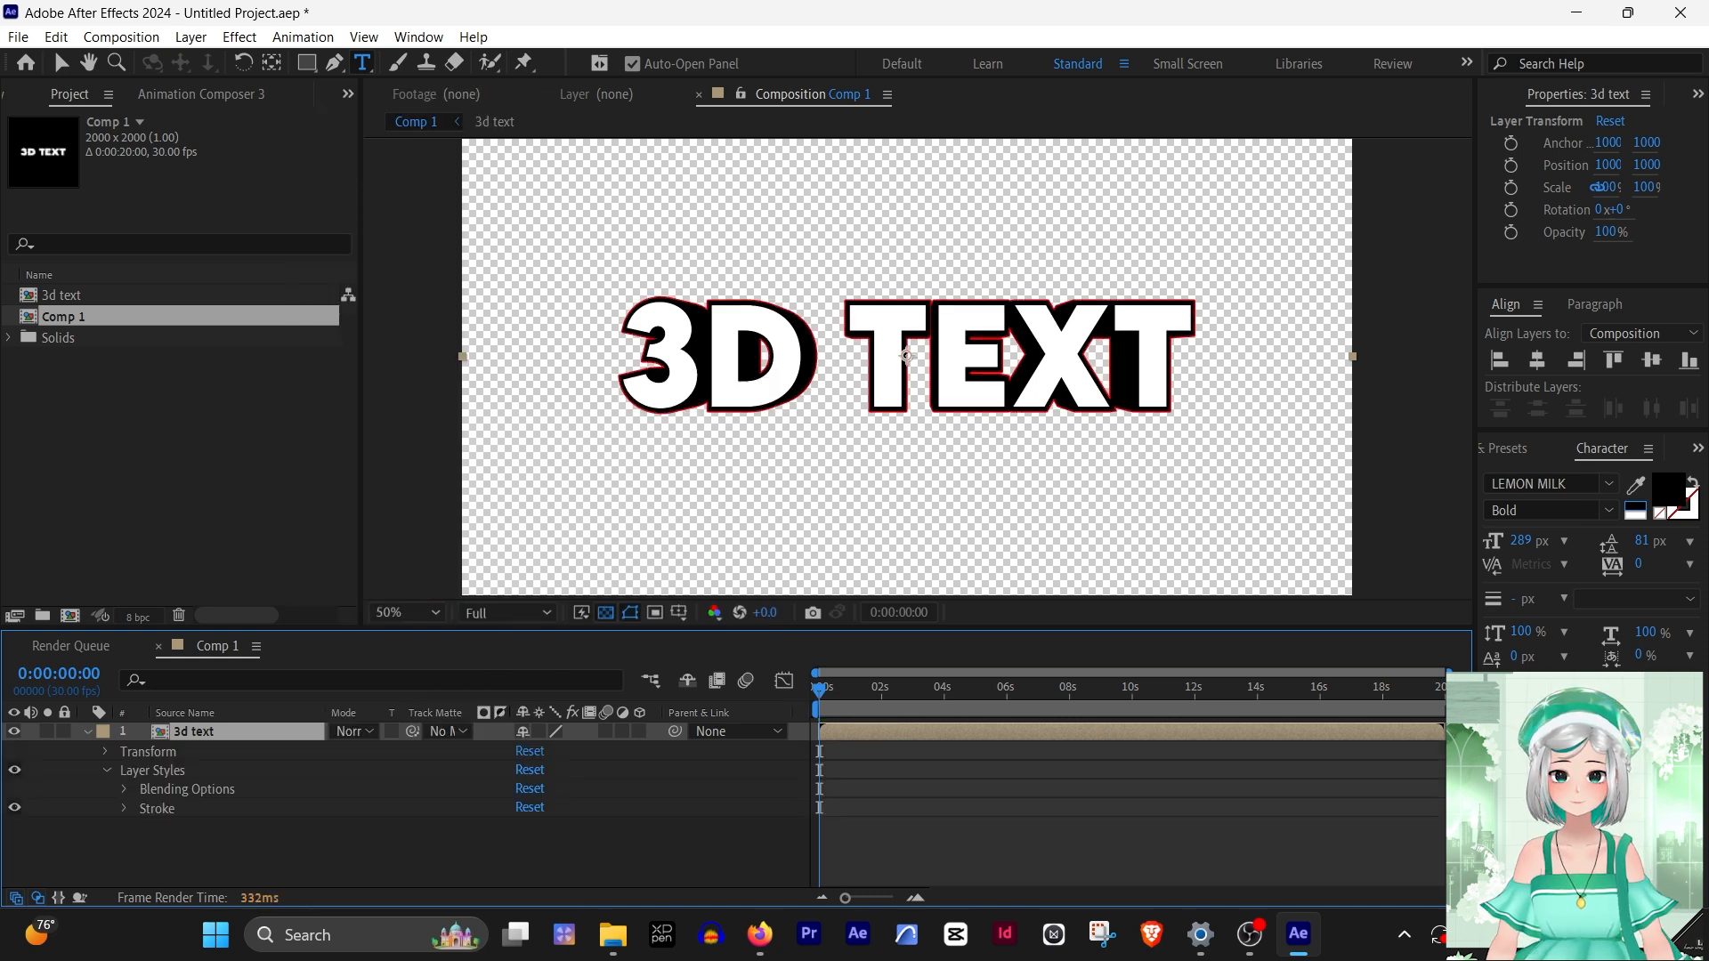
{"action": "left_click", "coordinate": [125, 808]}
{"action": "left_click", "coordinate": [528, 845]}
{"action": "left_click", "coordinate": [188, 559]}
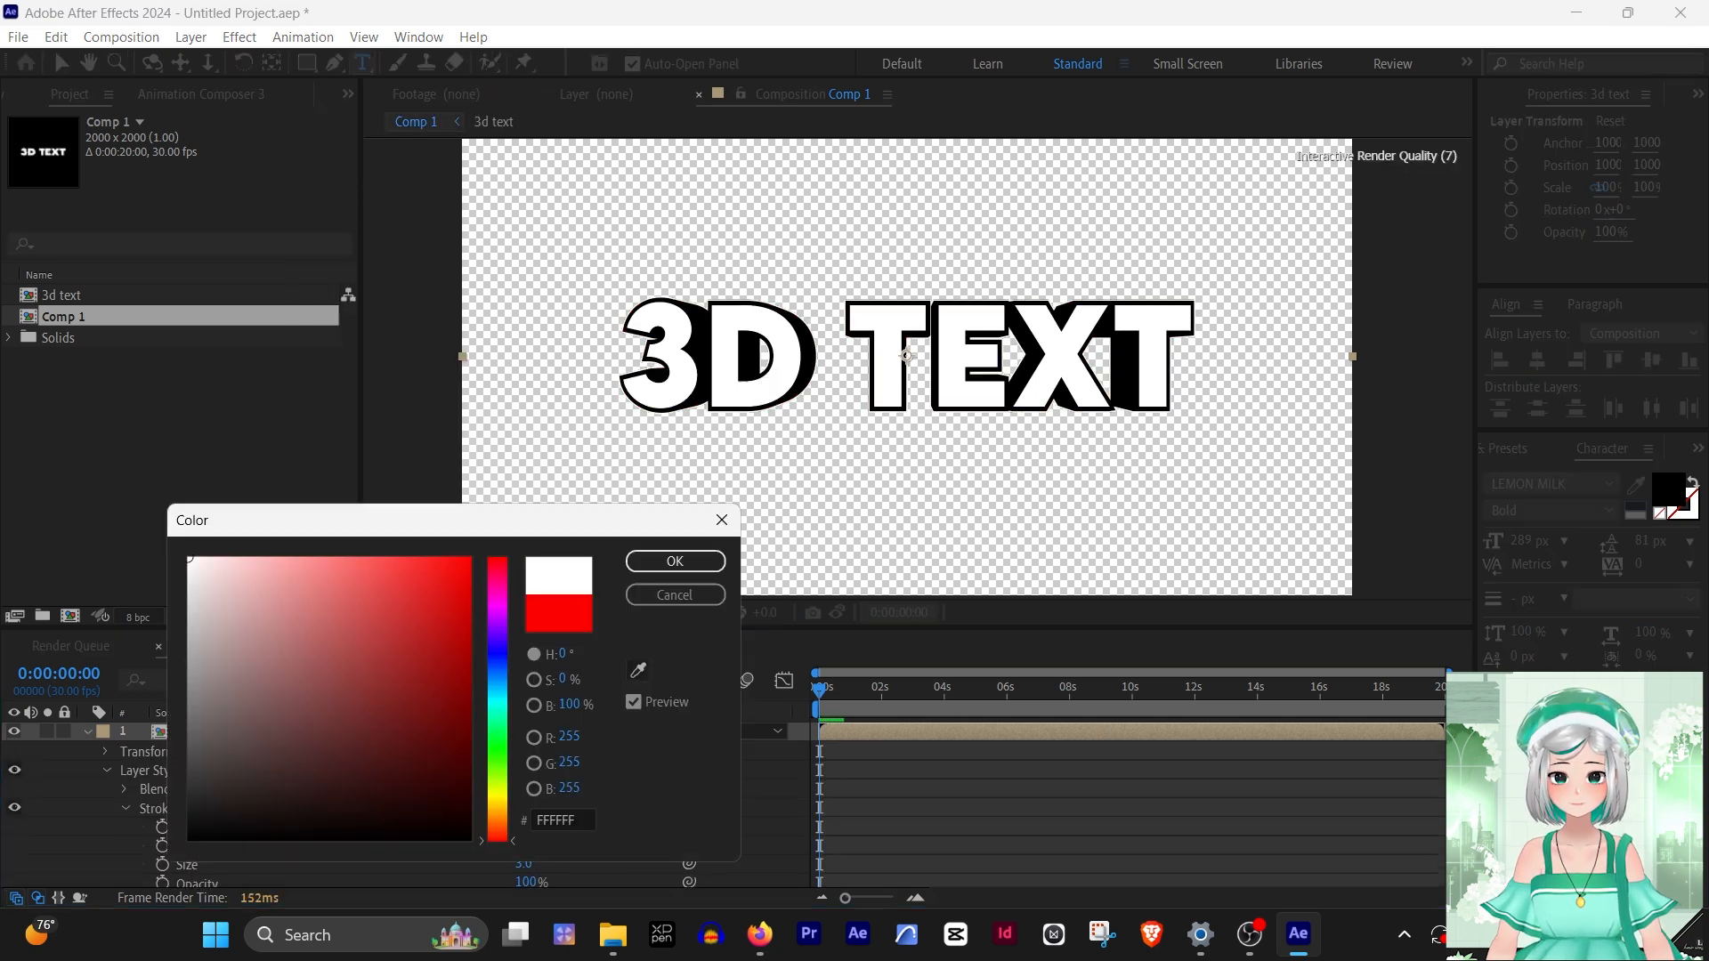
{"action": "left_click", "coordinate": [675, 561]}
Turn off the transparency grid and play back the outlined text animation from the start
{"action": "left_click", "coordinate": [605, 612]}
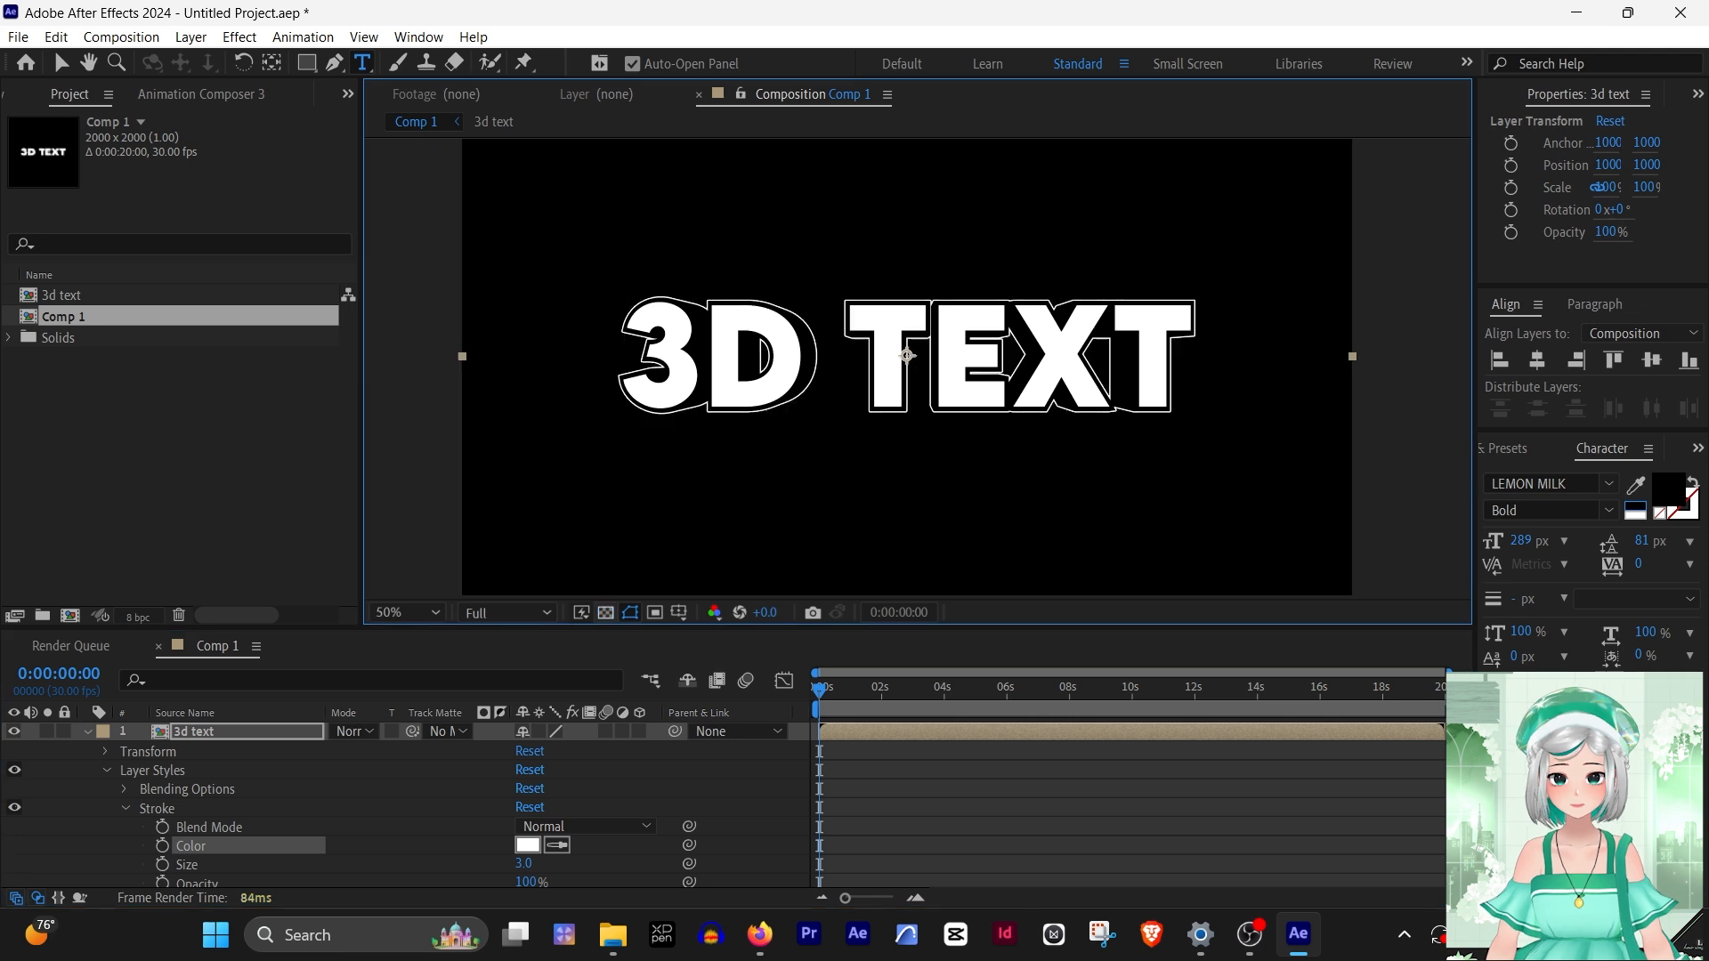
{"action": "key", "text": "space"}
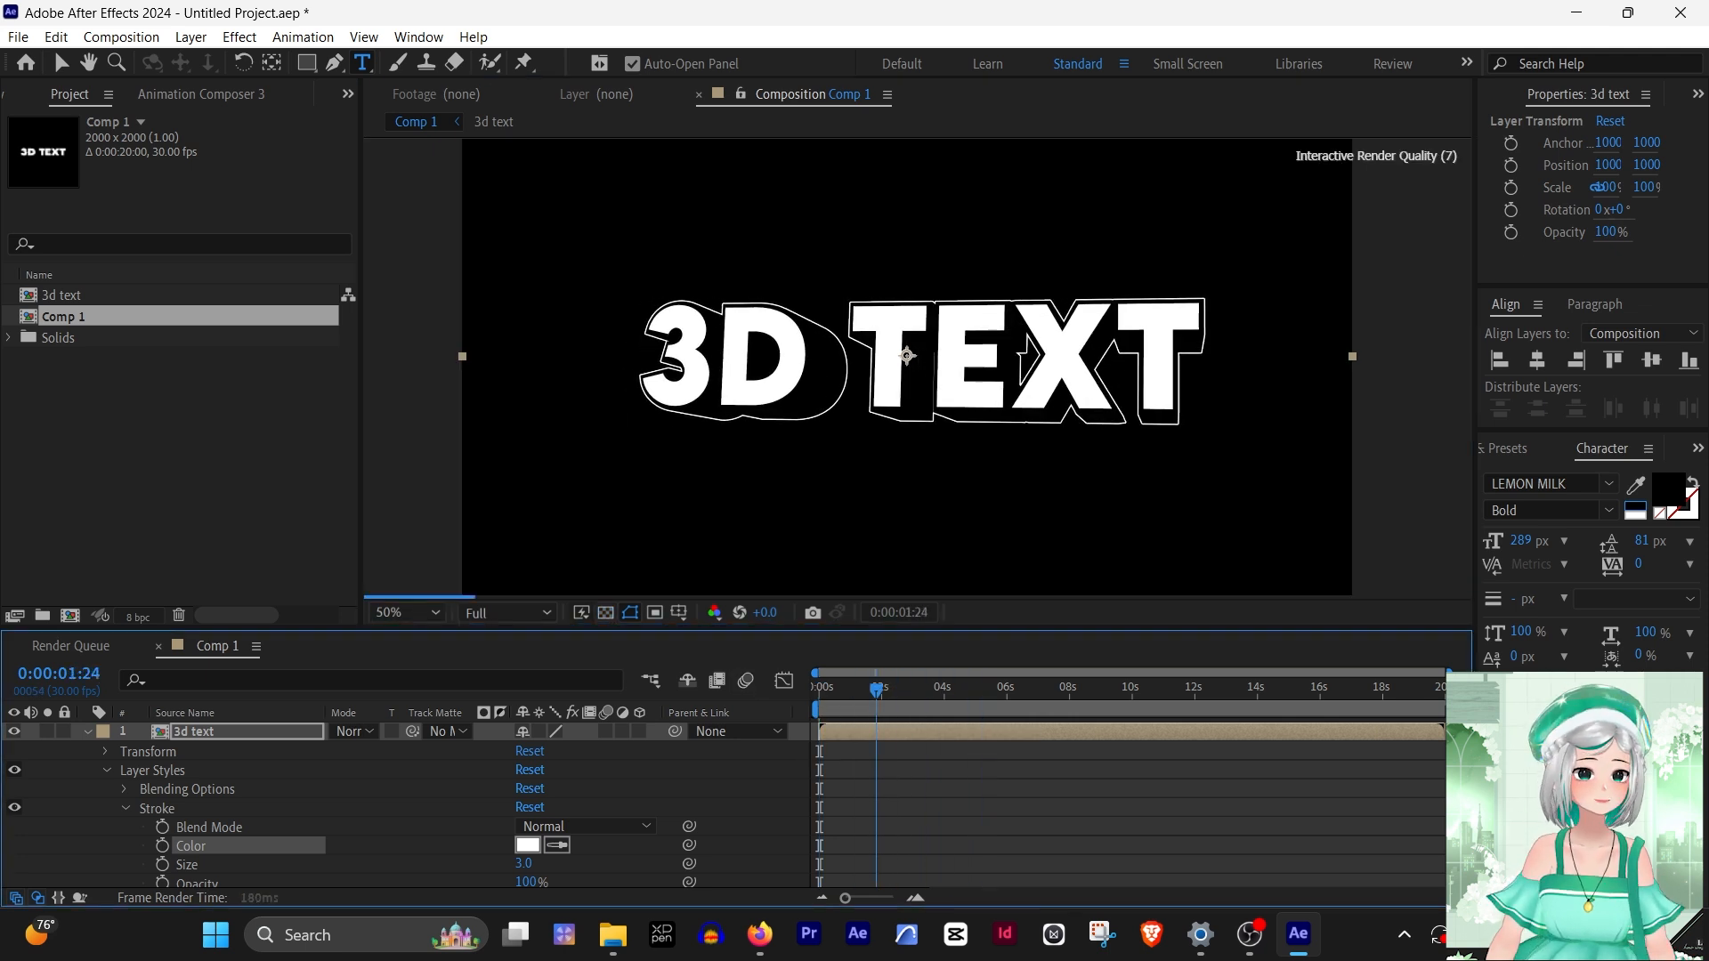
{"action": "key", "text": "space"}
{"action": "key", "text": "alt+Tab"}
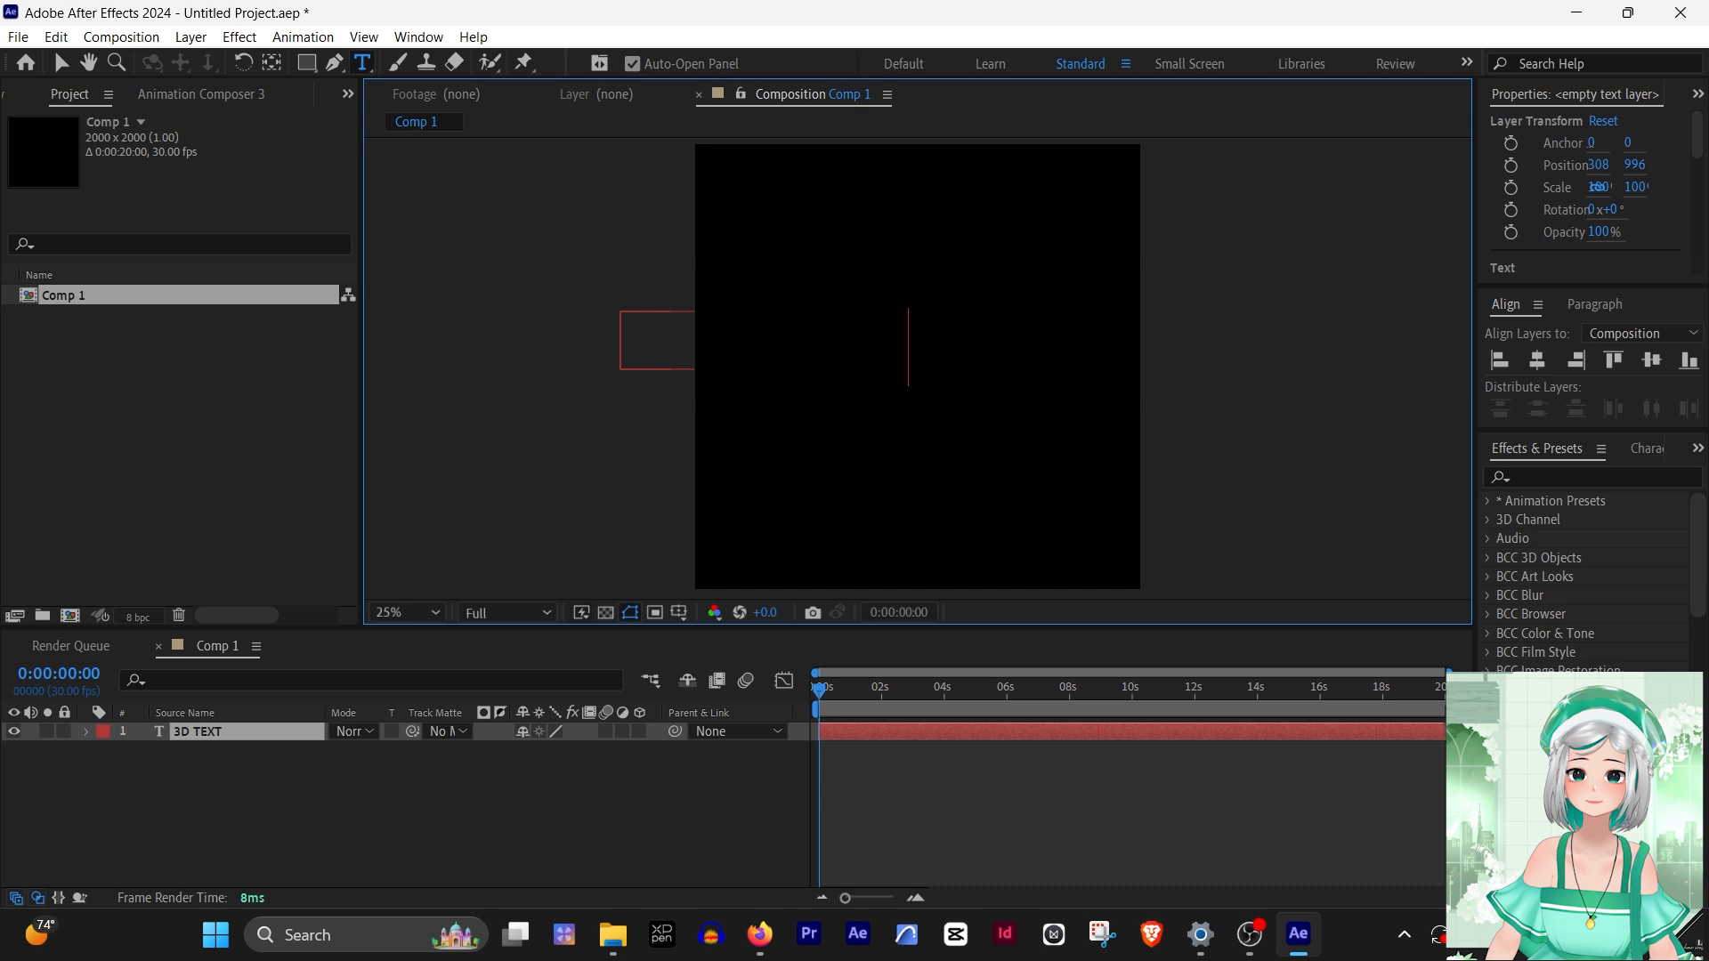
Change the fill color of the 3D TEXT lettering to white
{"action": "key", "text": "ctrl+a"}
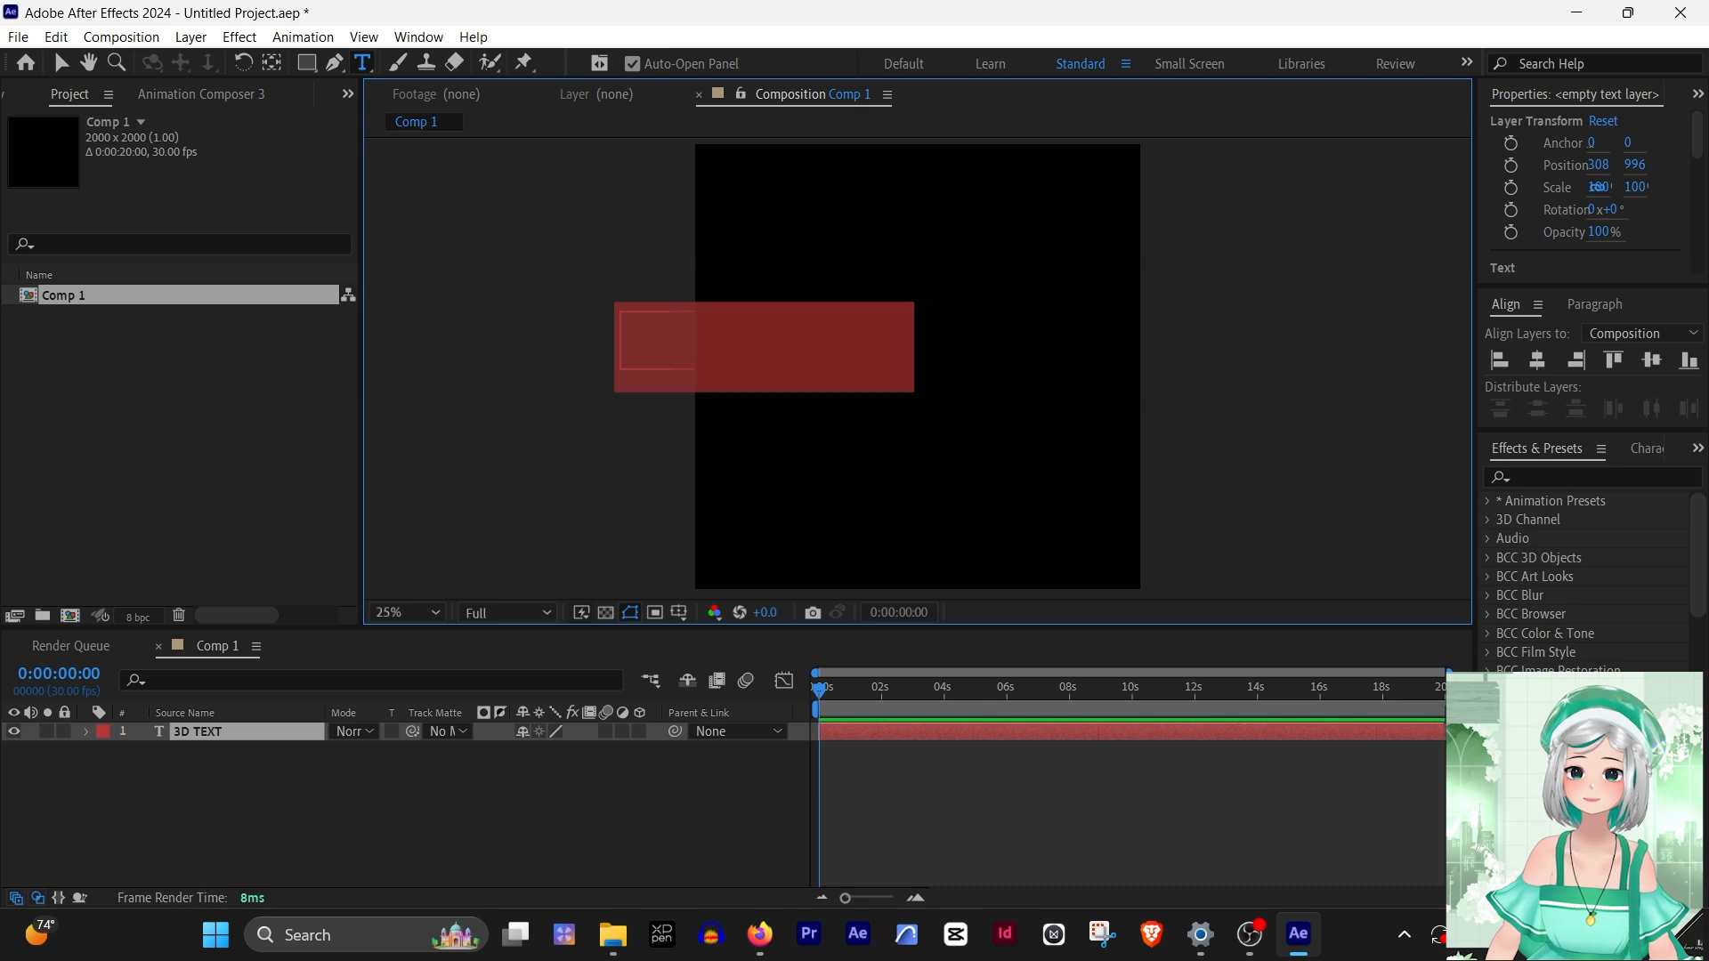
{"action": "left_click", "coordinate": [1646, 449]}
{"action": "left_click", "coordinate": [1634, 516]}
{"action": "left_click", "coordinate": [245, 731]}
Centre the 3D TEXT layer horizontally and vertically in the composition, with the playhead at 0:00:01:24
{"action": "left_click", "coordinate": [877, 689]}
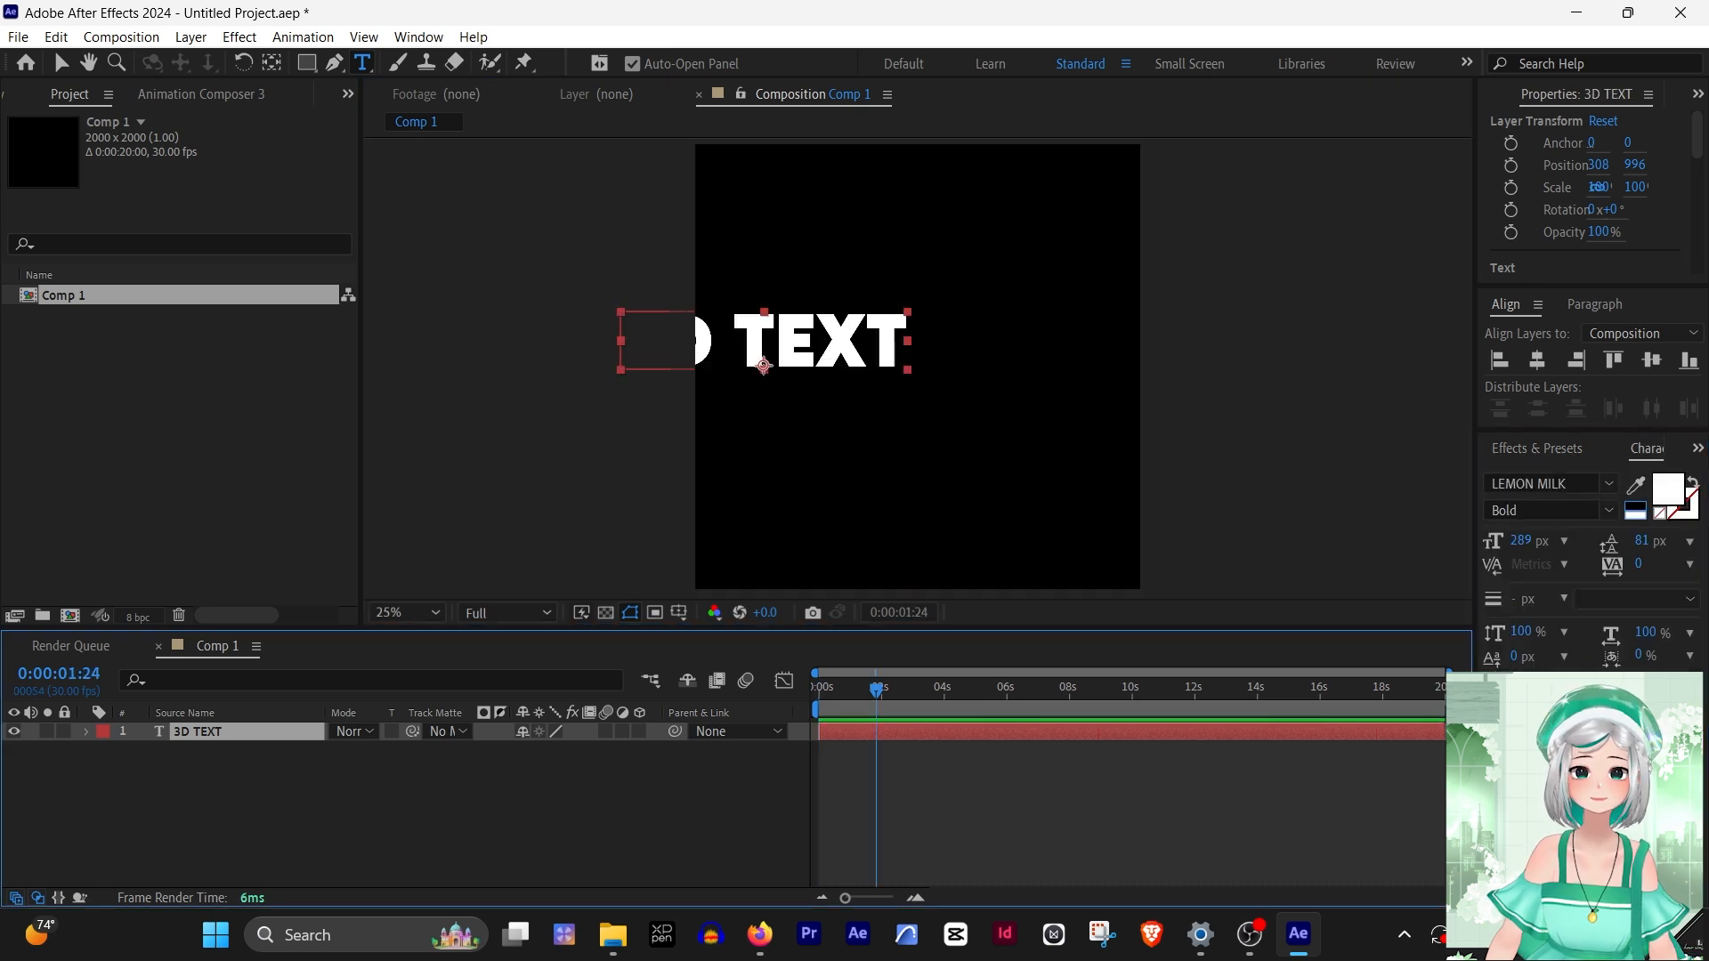
{"action": "left_click", "coordinate": [1537, 359]}
{"action": "left_click", "coordinate": [1651, 360]}
{"action": "left_click", "coordinate": [246, 731]}
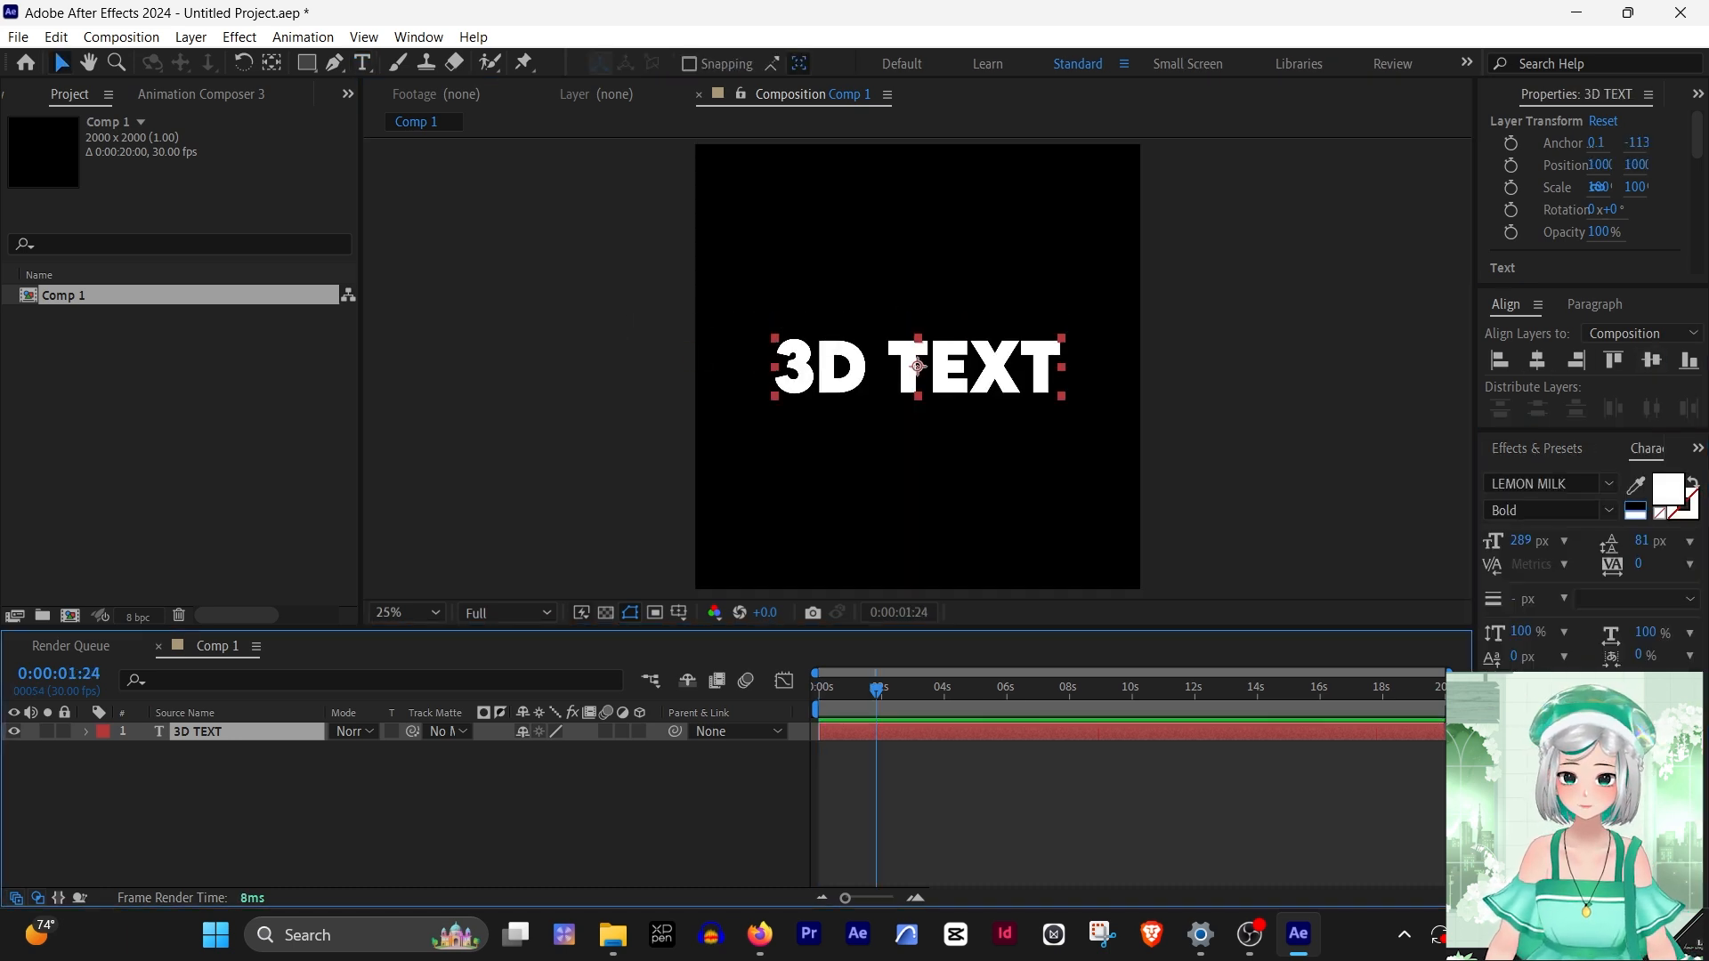
{"action": "double_click", "coordinate": [245, 731]}
Create a white solid layer and place it beneath the 3D TEXT layer as the background
{"action": "left_click", "coordinate": [462, 810]}
{"action": "right_click", "coordinate": [461, 810]}
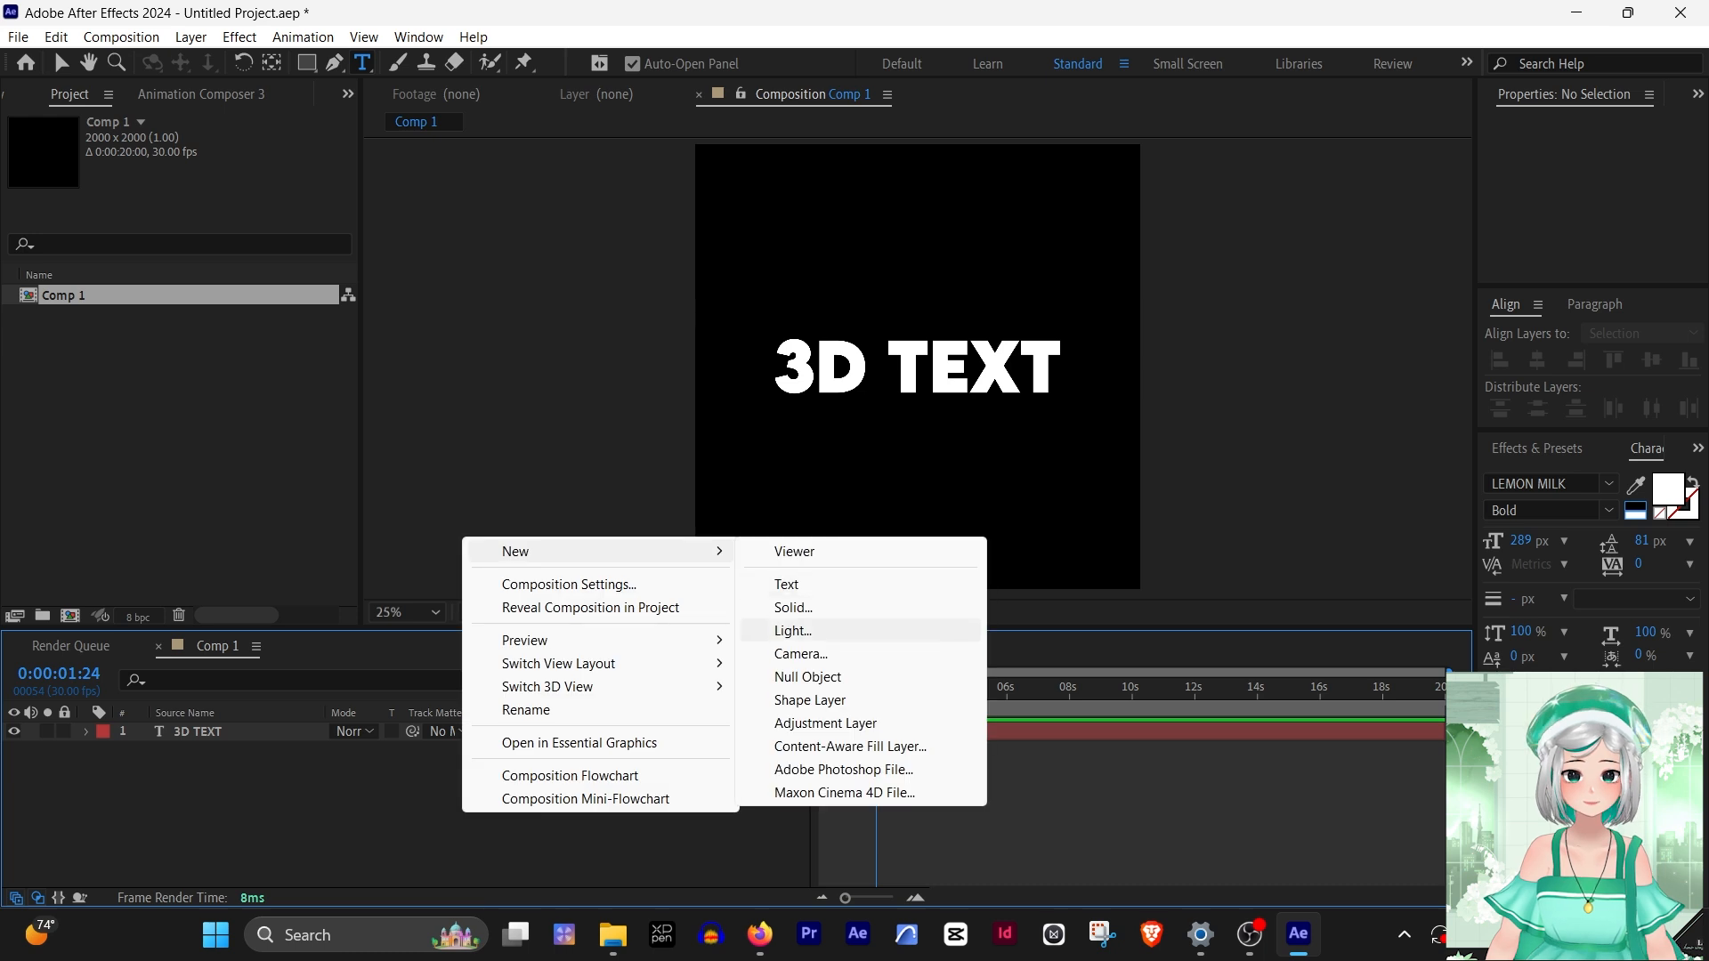
{"action": "left_click", "coordinate": [786, 603]}
{"action": "left_click", "coordinate": [566, 735]}
{"action": "left_click_drag", "start_coordinate": [246, 731], "coordinate": [236, 800]}
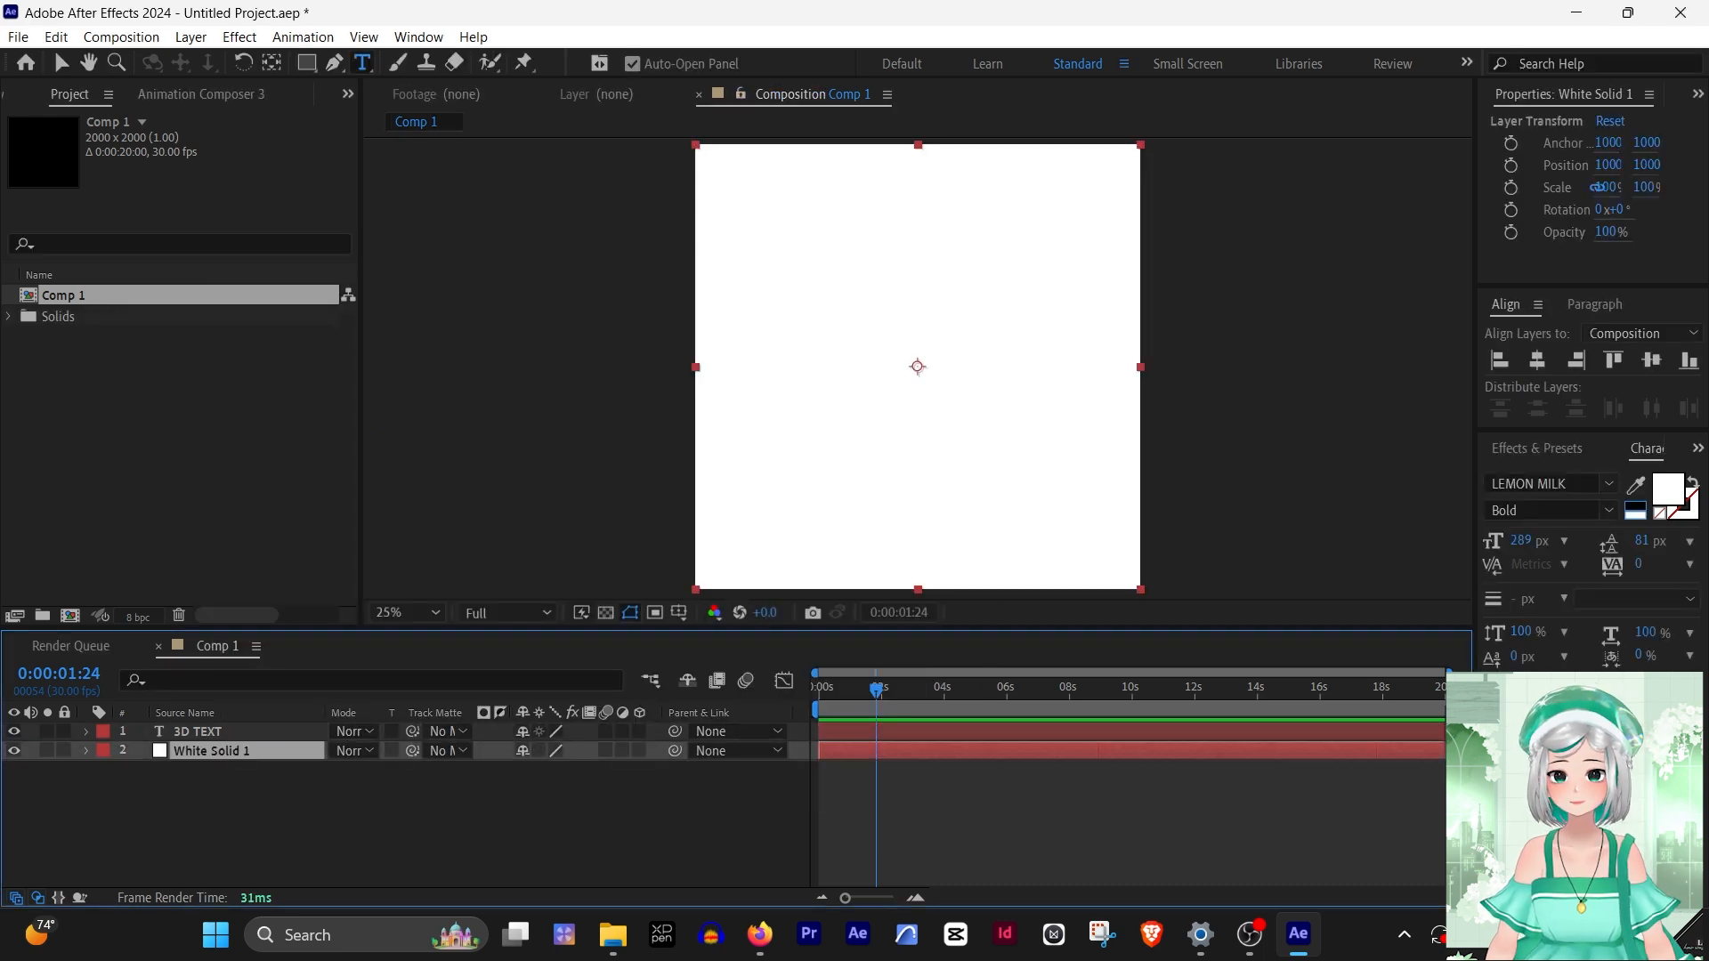
Set the fill color of the 3D TEXT lettering to black
{"action": "left_click", "coordinate": [205, 731]}
{"action": "double_click", "coordinate": [204, 732]}
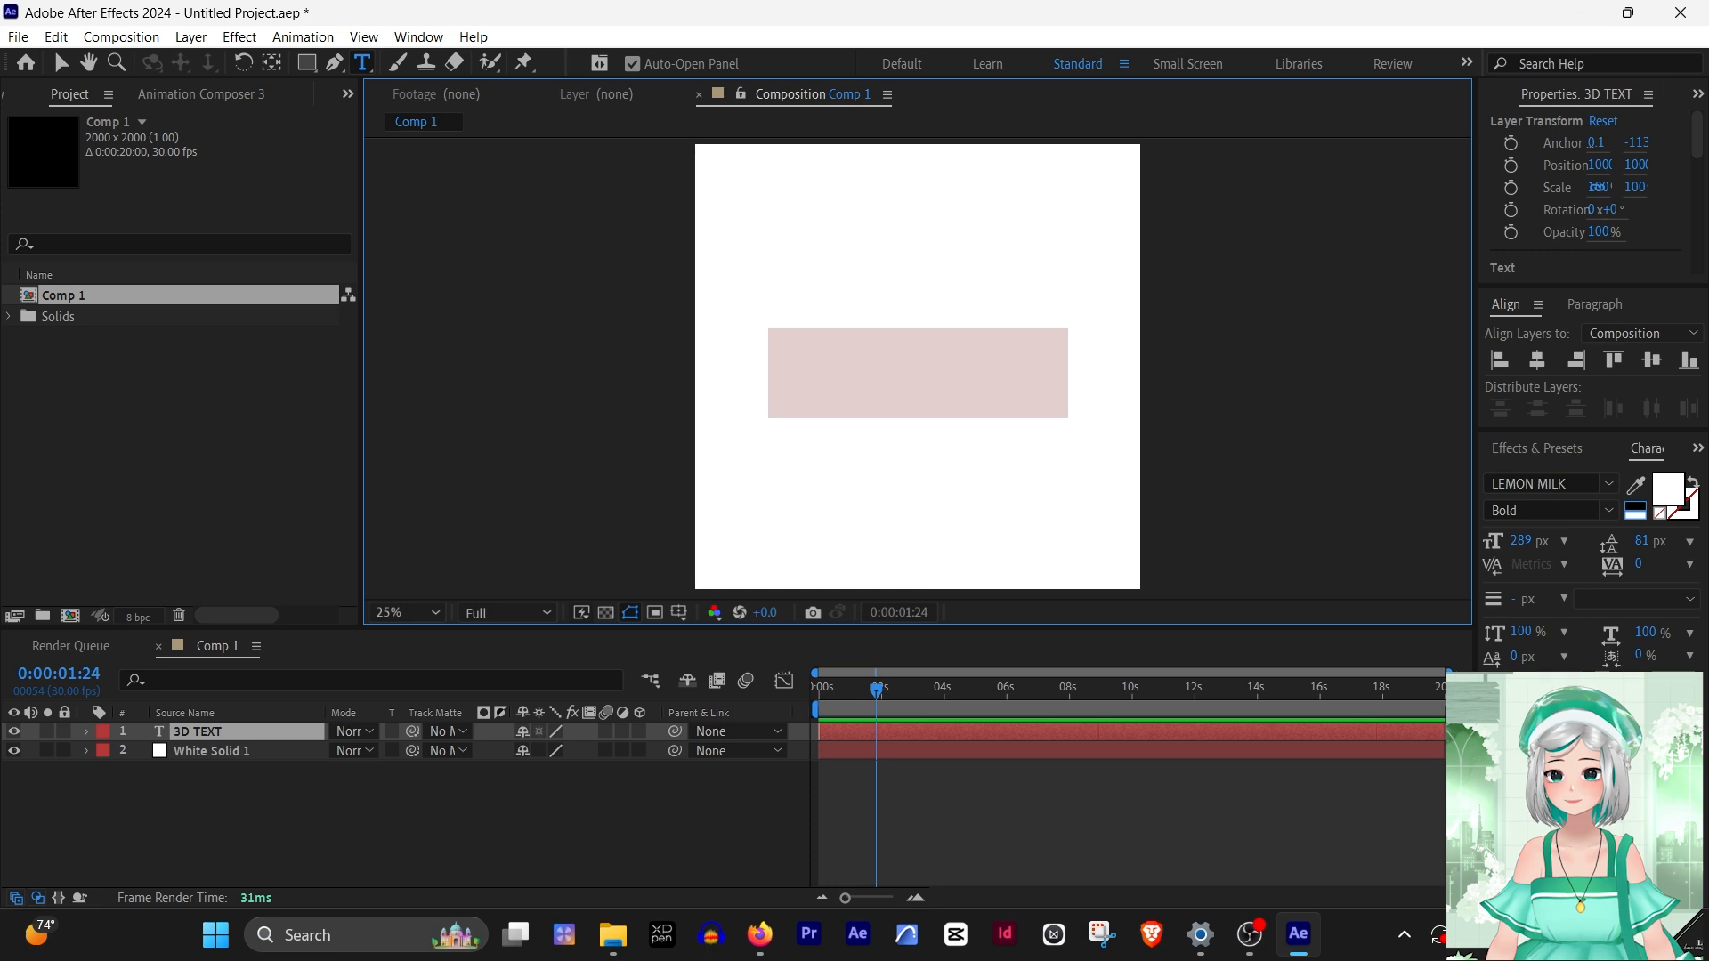
{"action": "left_click", "coordinate": [1634, 505]}
{"action": "left_click", "coordinate": [427, 818]}
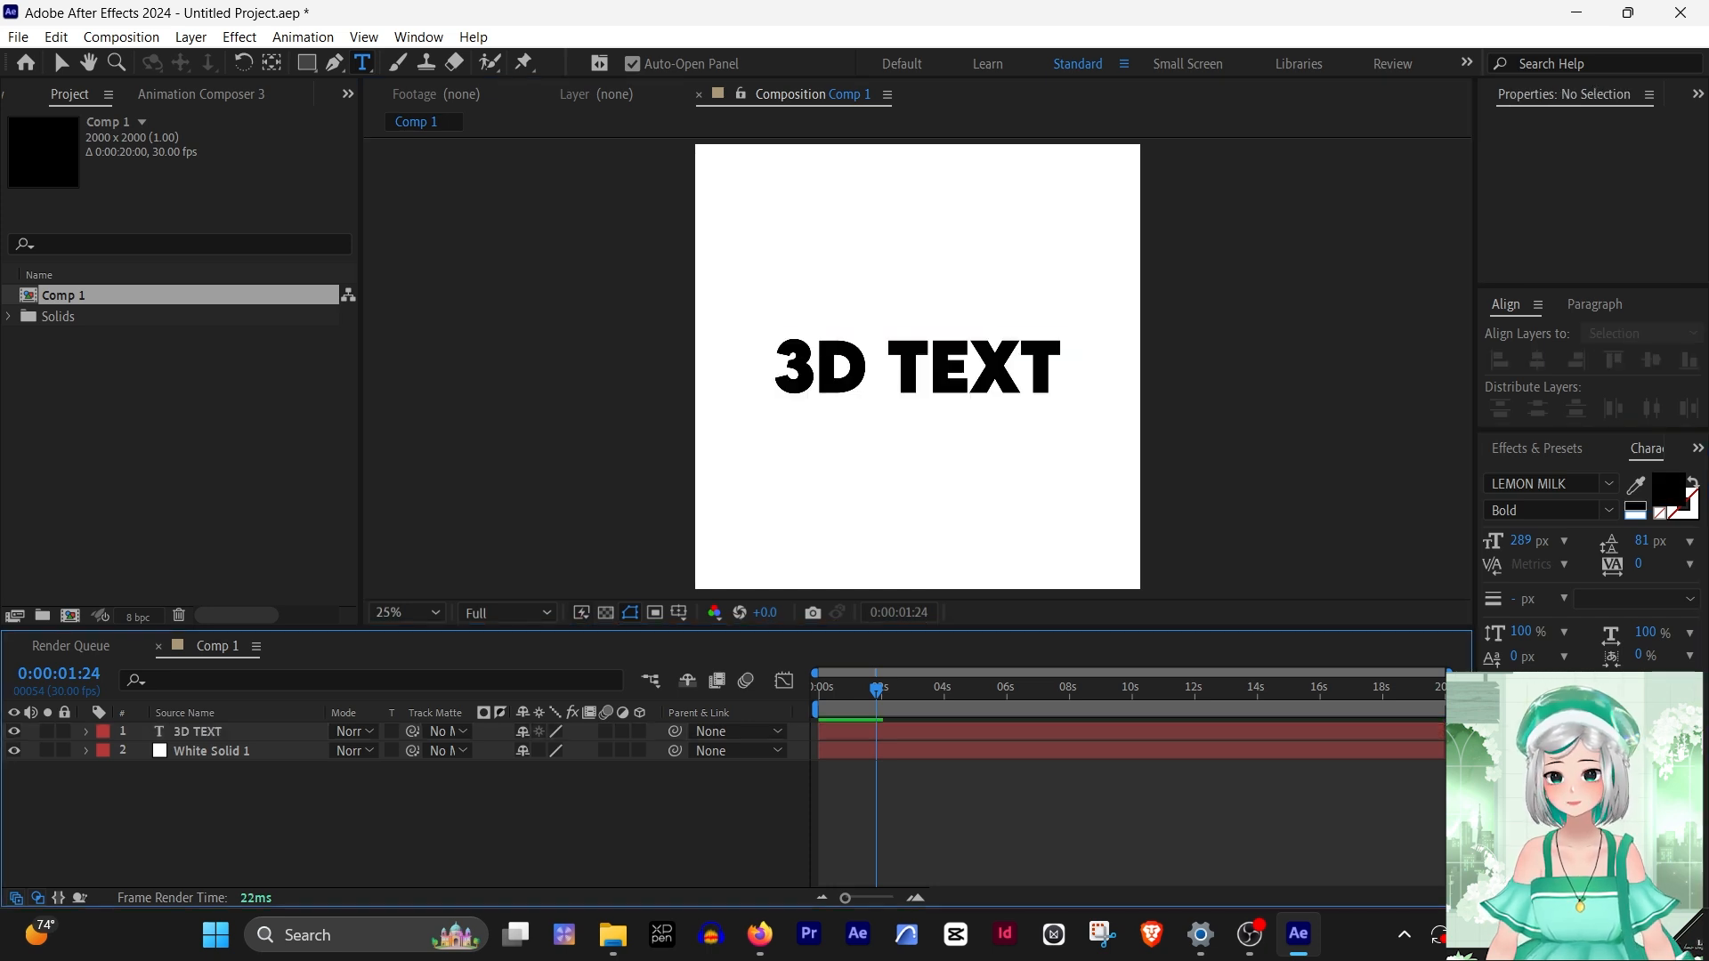
Make the 3D TEXT layer a 3D layer and switch the composition's renderer to Cinema 4D
{"action": "left_click", "coordinate": [204, 731]}
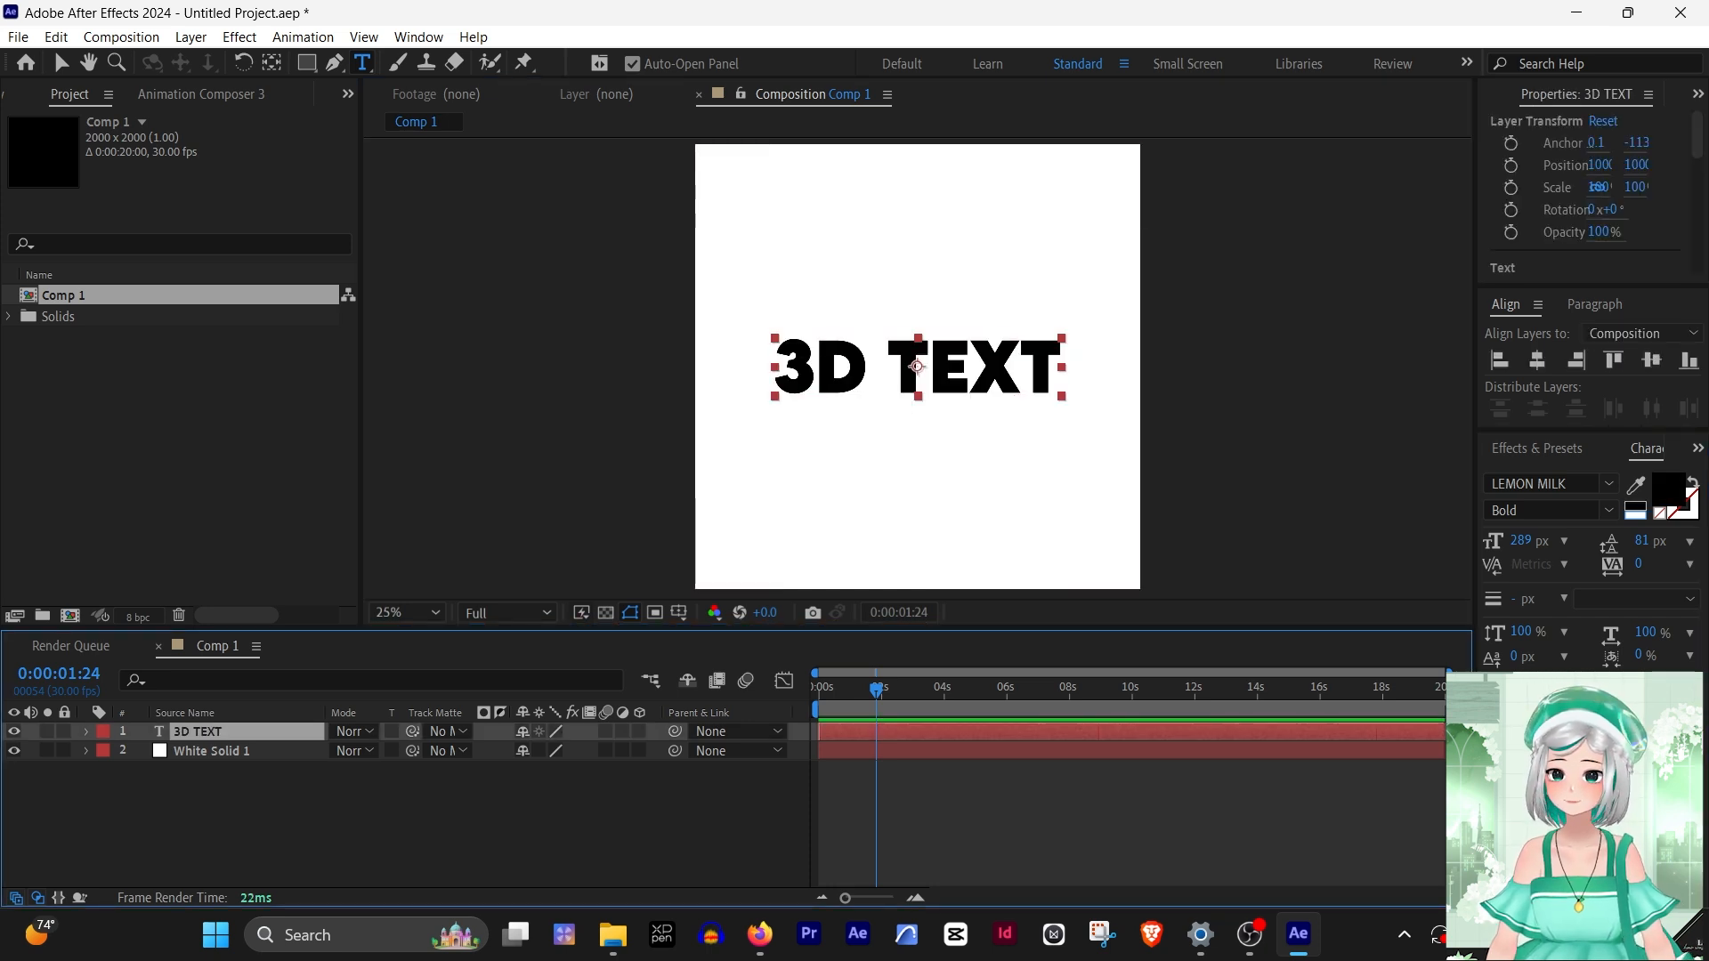
{"action": "left_click", "coordinate": [639, 731]}
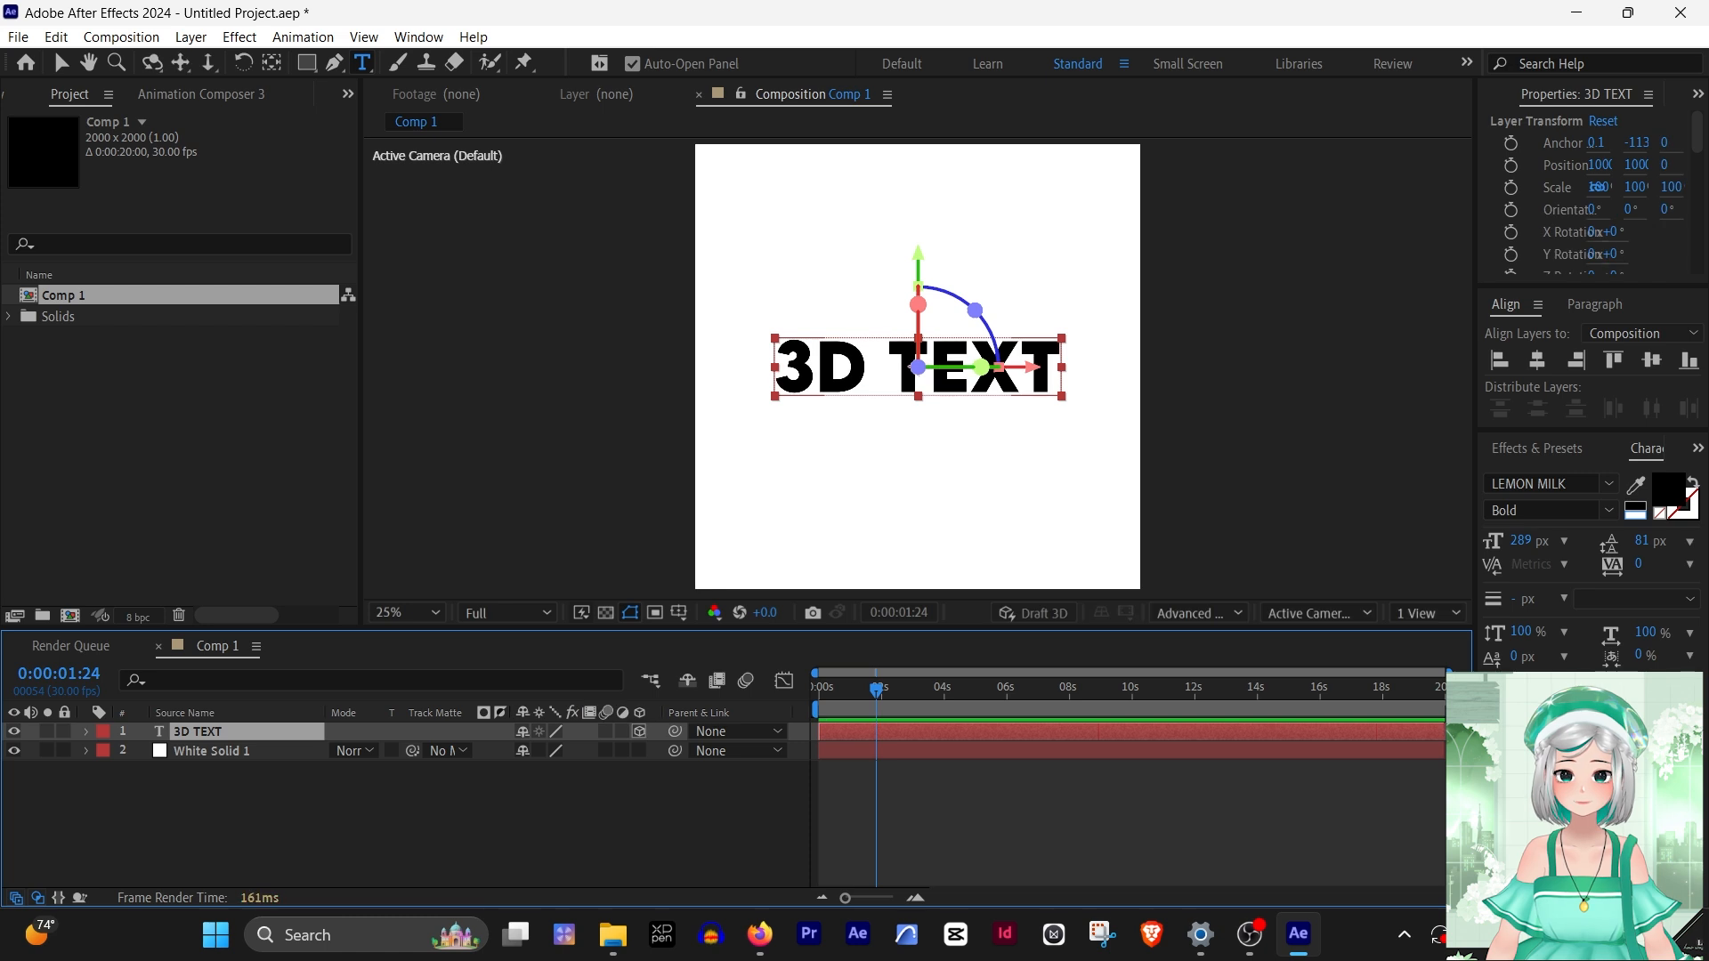
{"action": "left_click", "coordinate": [1197, 613]}
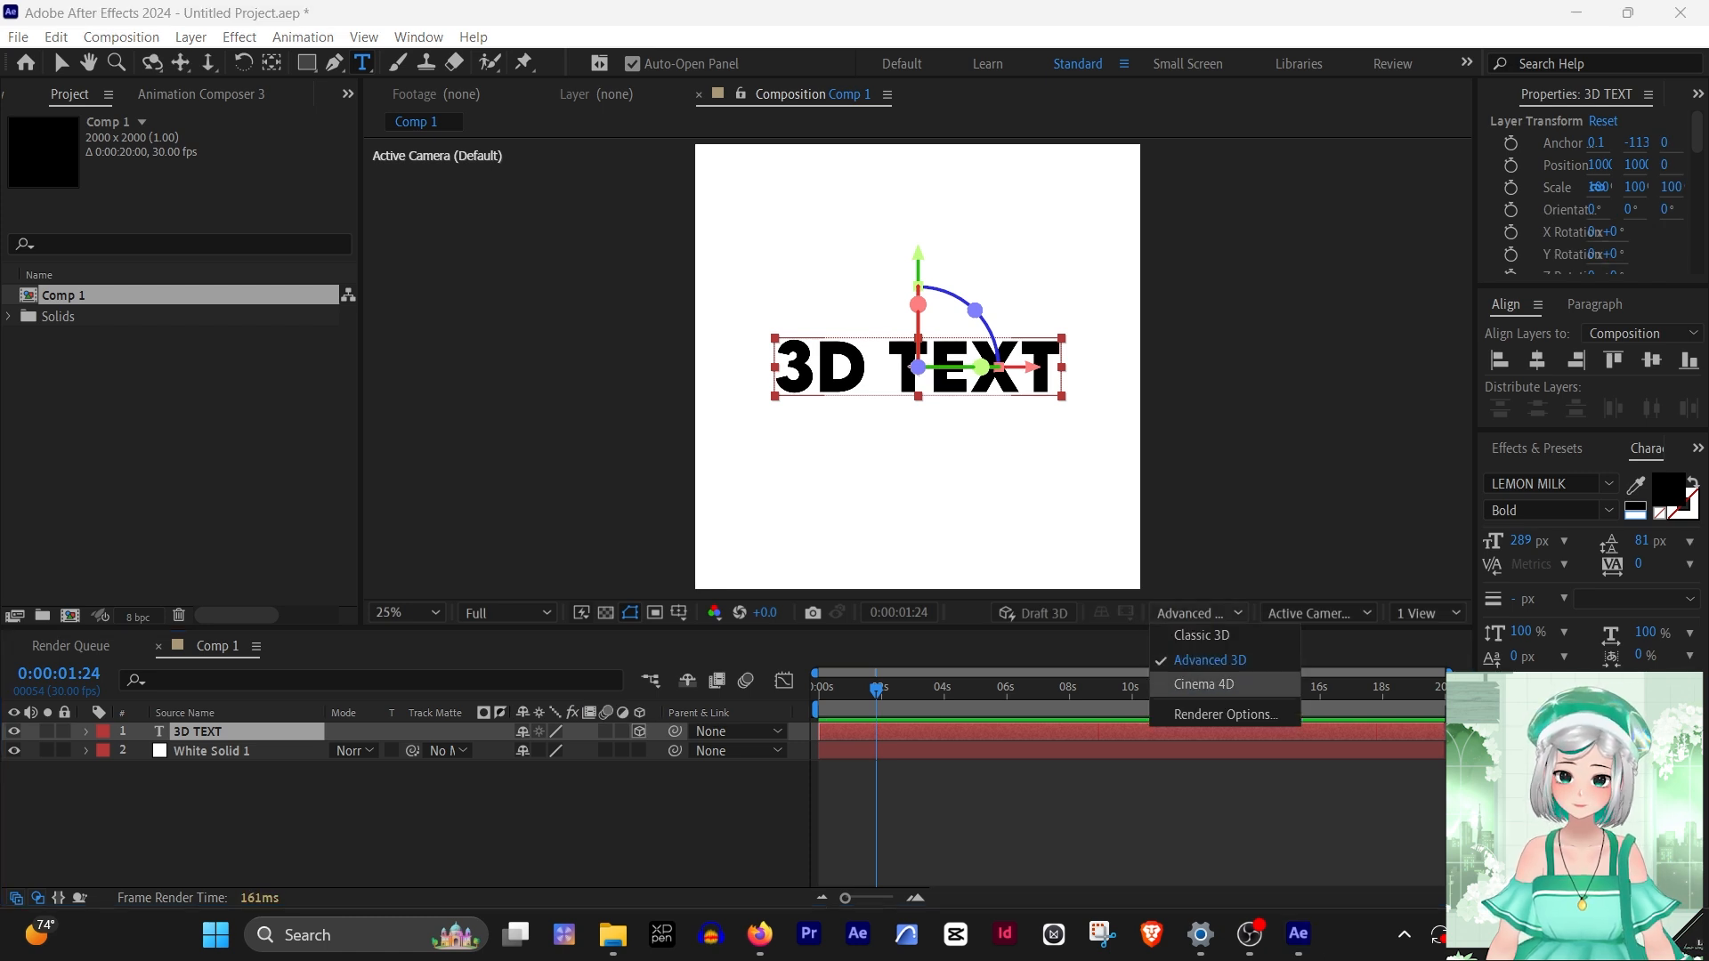
{"action": "left_click", "coordinate": [1203, 685]}
Set the extrusion depth of the 3D TEXT layer to 100 in its geometry options
{"action": "left_click", "coordinate": [87, 731]}
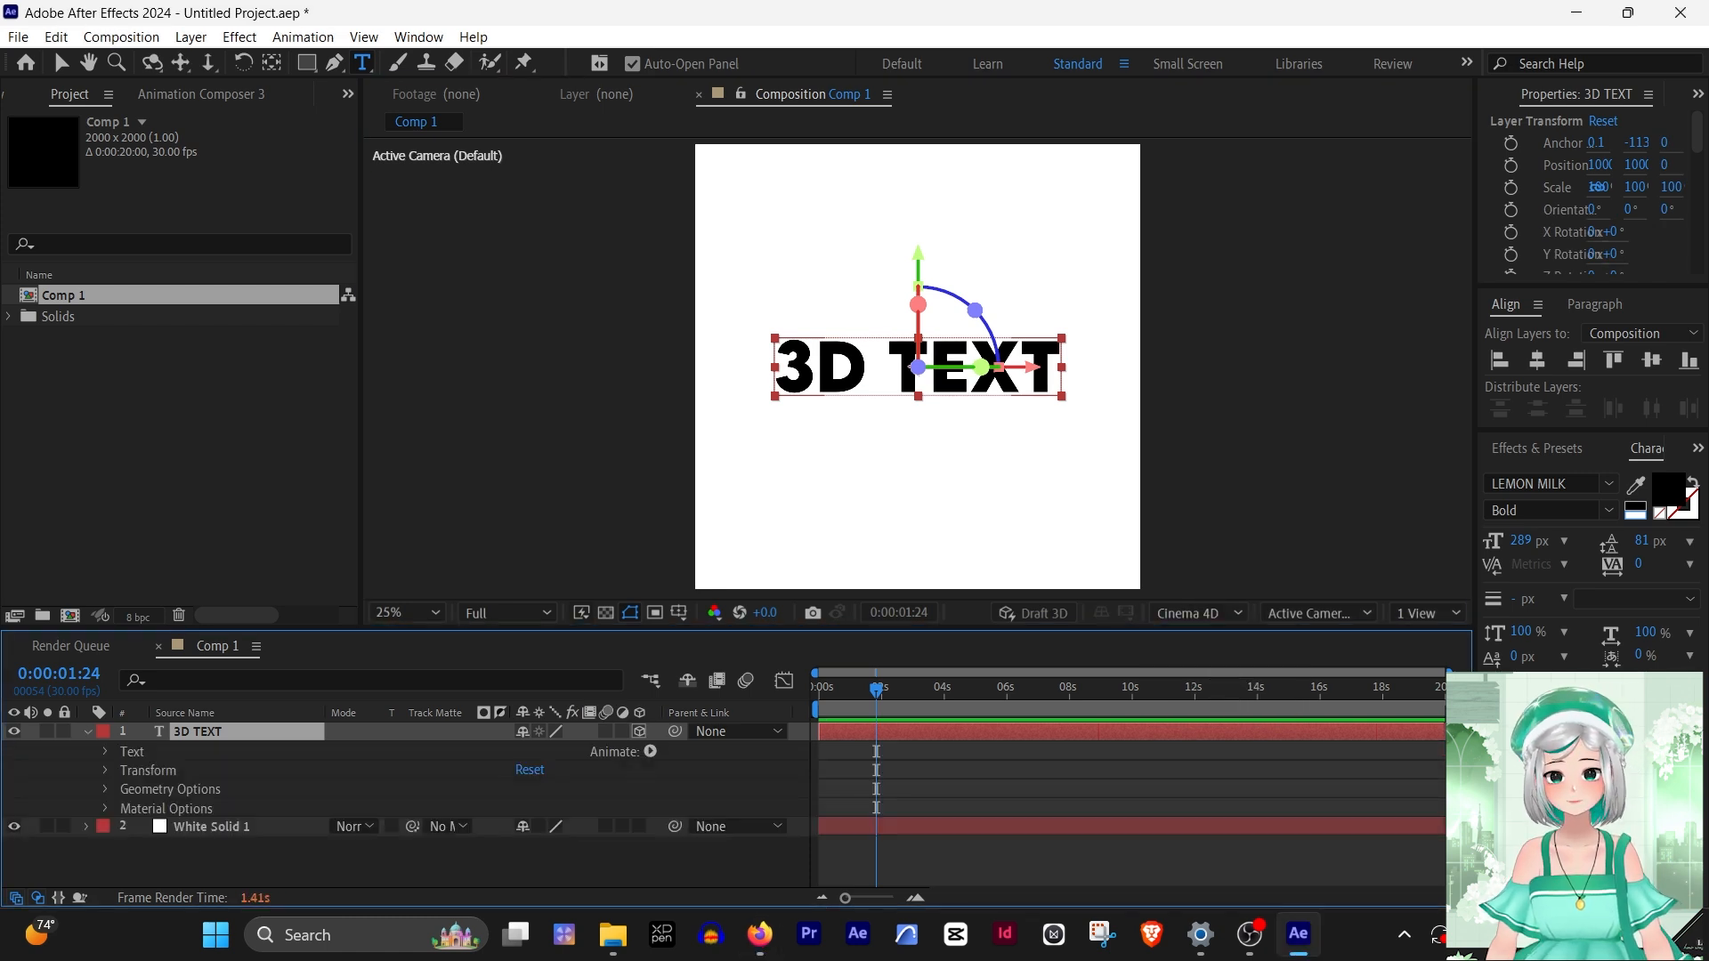
{"action": "left_click", "coordinate": [106, 789]}
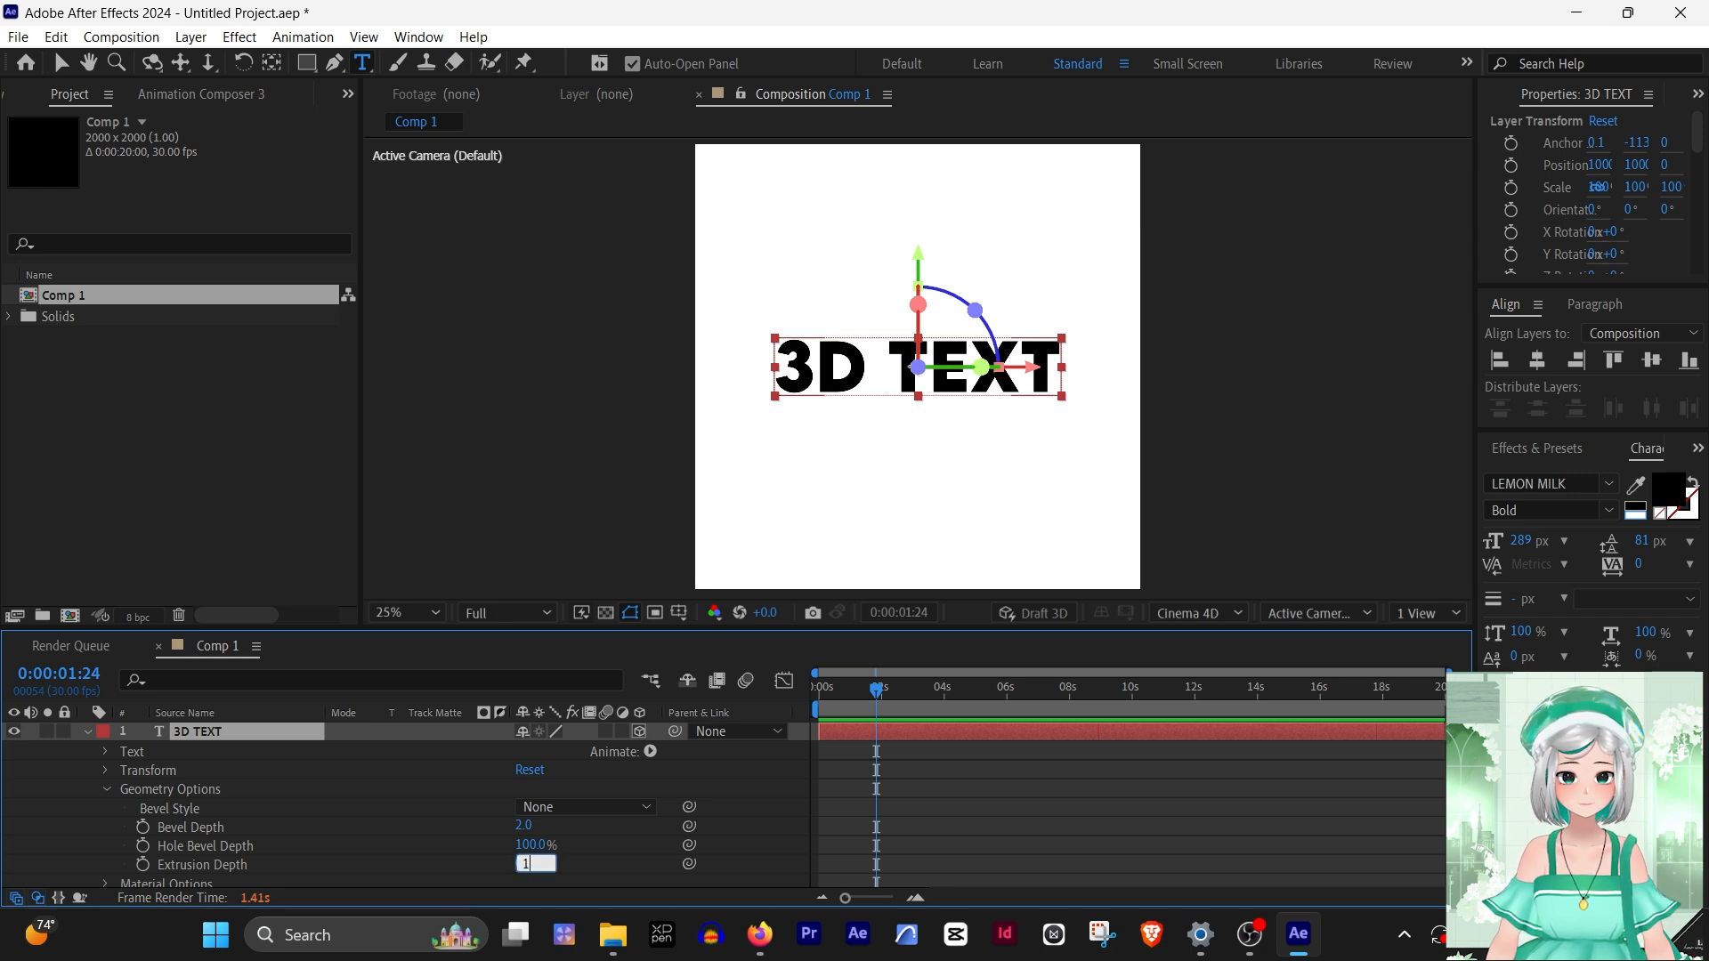
{"action": "key", "text": "Return"}
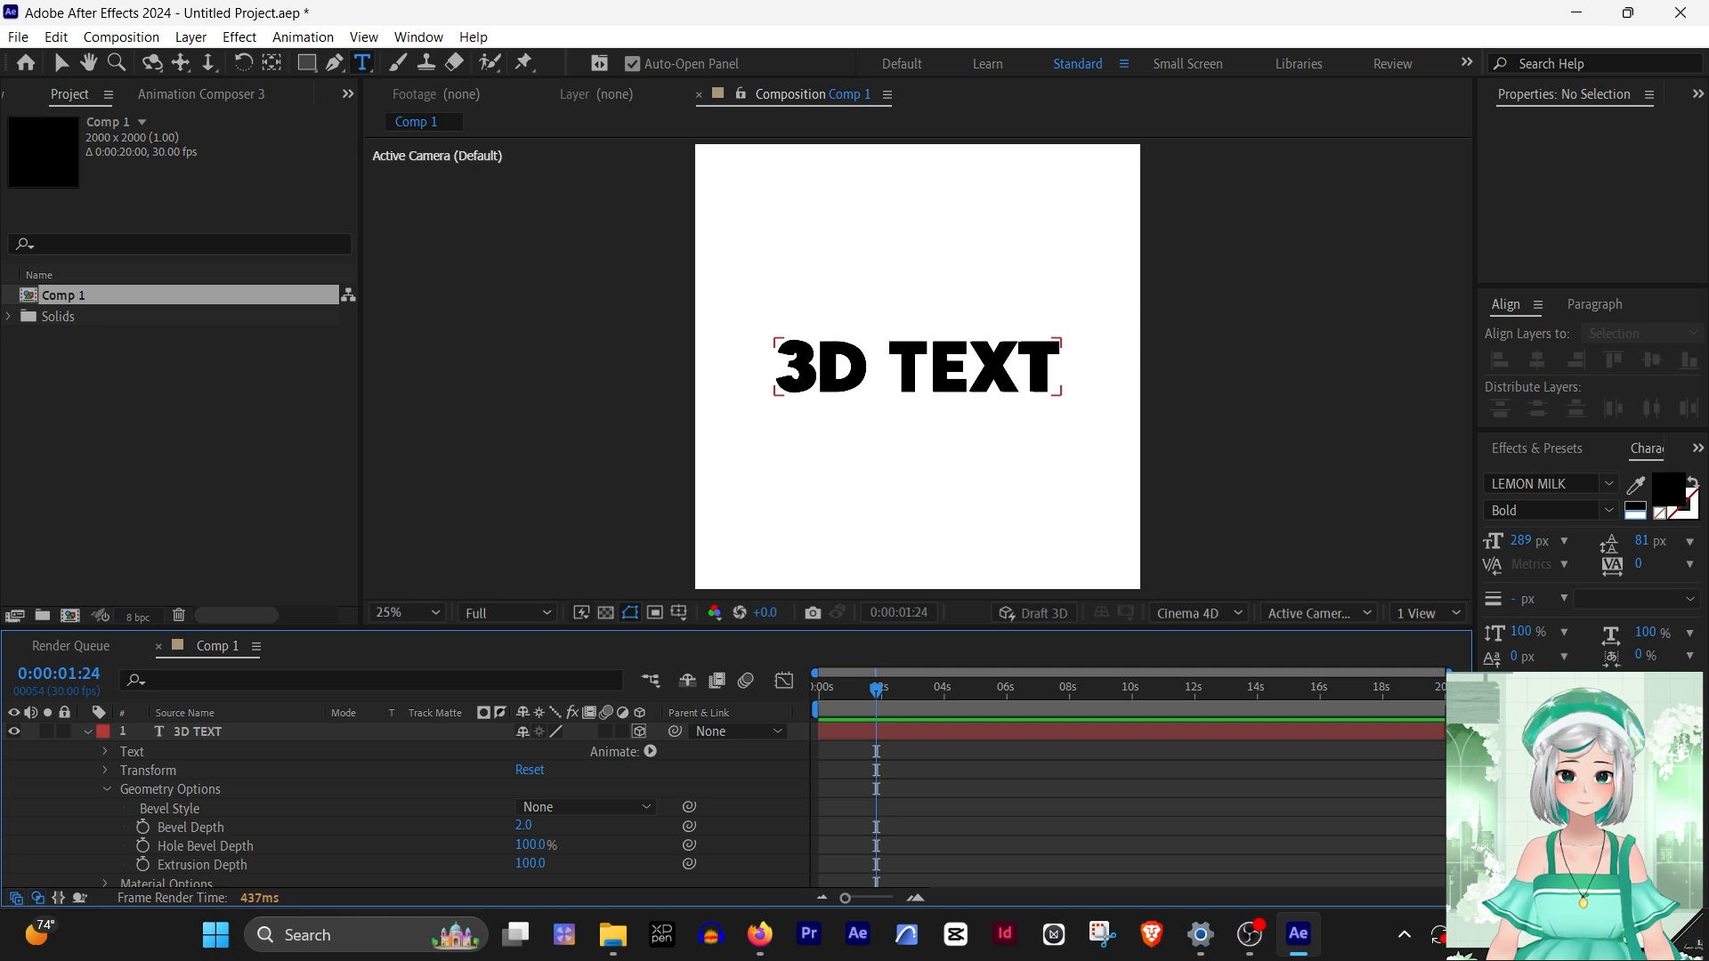
Create shapes from the 3D TEXT text layer
{"action": "left_click", "coordinate": [87, 731]}
{"action": "left_click", "coordinate": [183, 732]}
{"action": "right_click", "coordinate": [183, 735]}
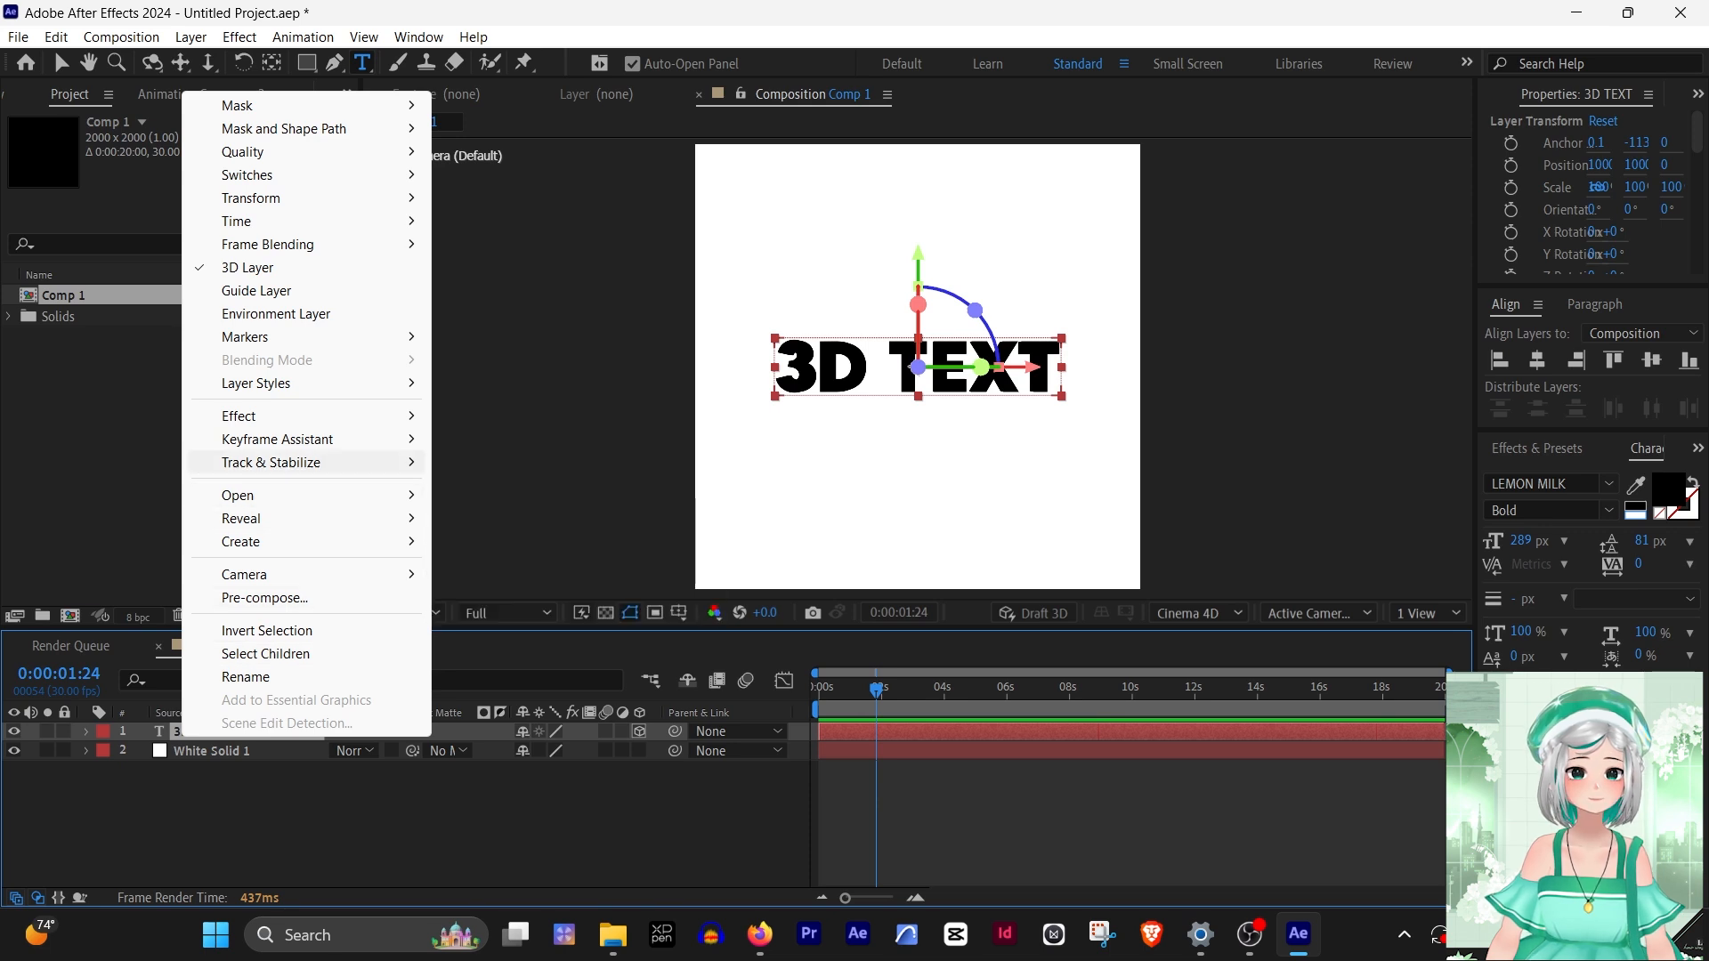
{"action": "mouse_move", "coordinate": [267, 541]}
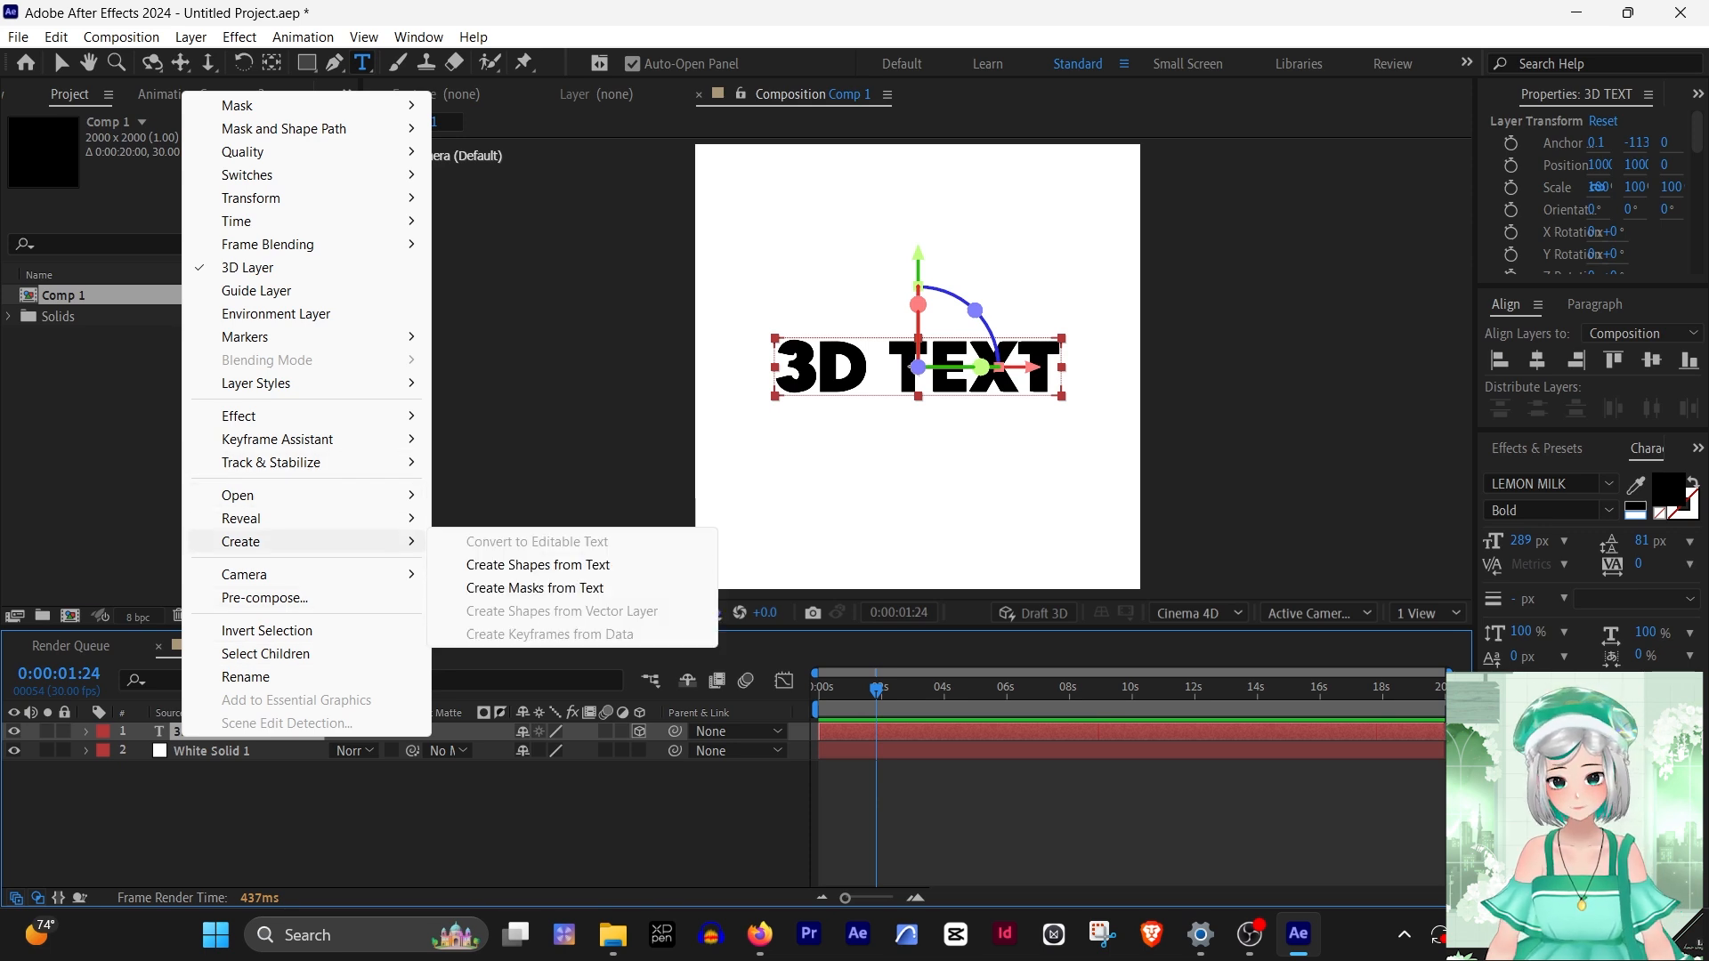
{"action": "left_click", "coordinate": [537, 565]}
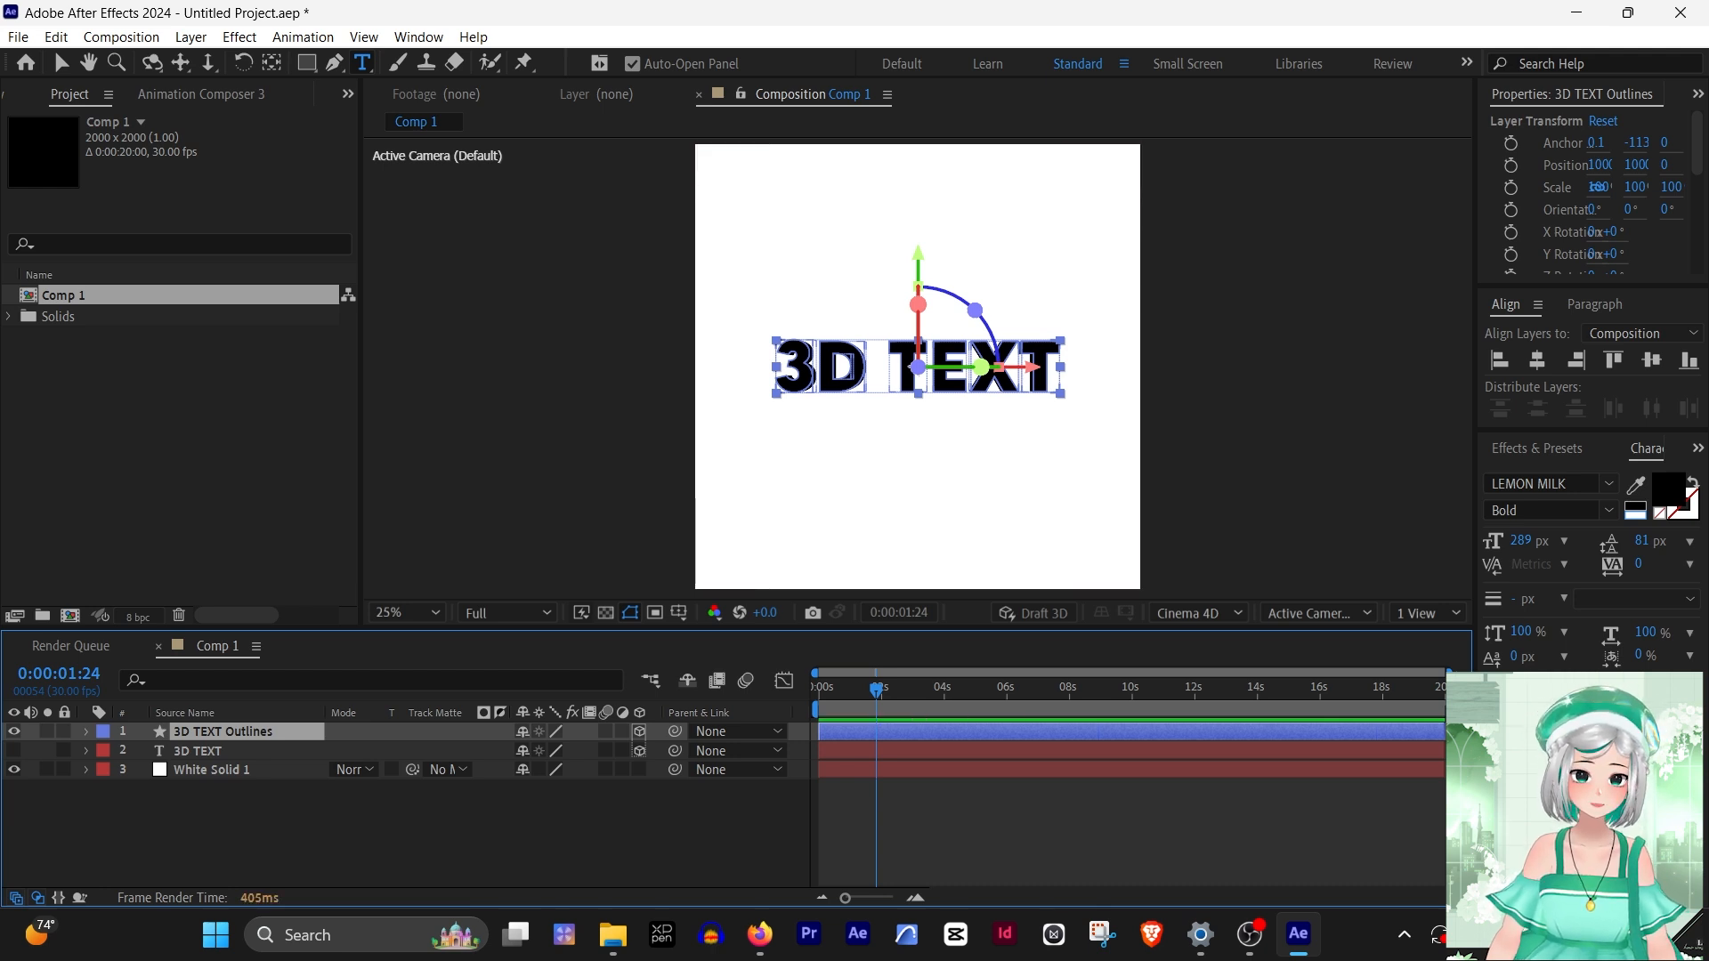
Reveal the letter groups of the 3D TEXT Outlines layer and duplicate the layer five times
{"action": "left_click", "coordinate": [87, 732]}
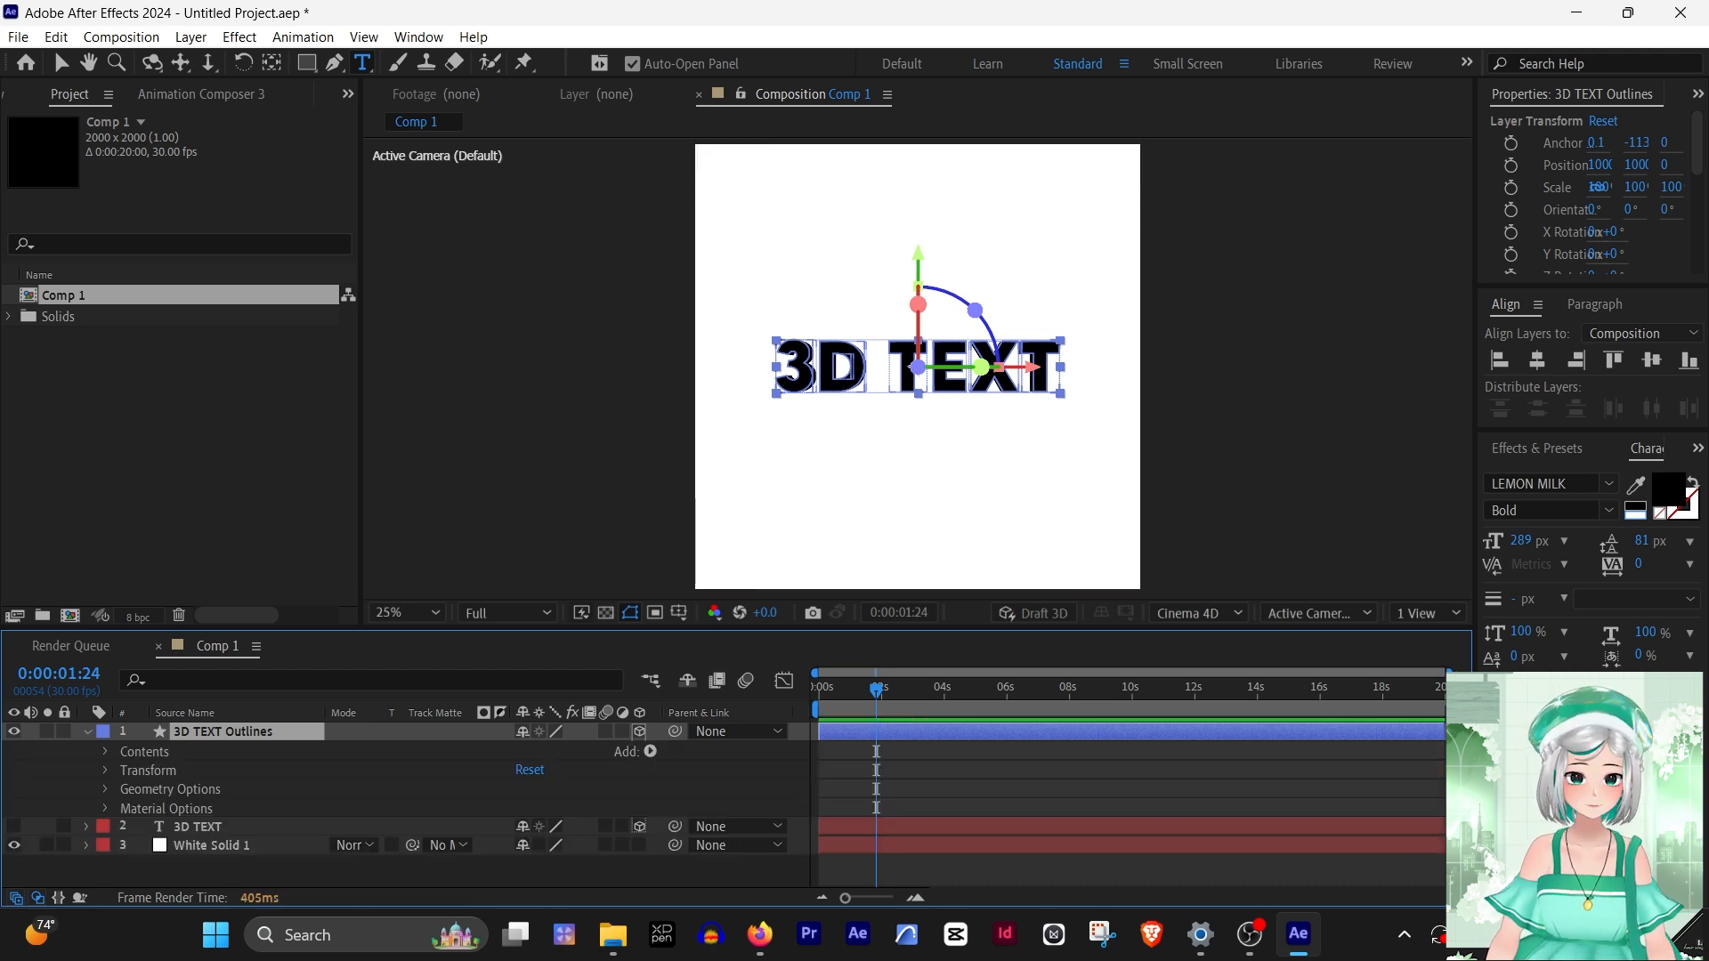
{"action": "left_click", "coordinate": [105, 752]}
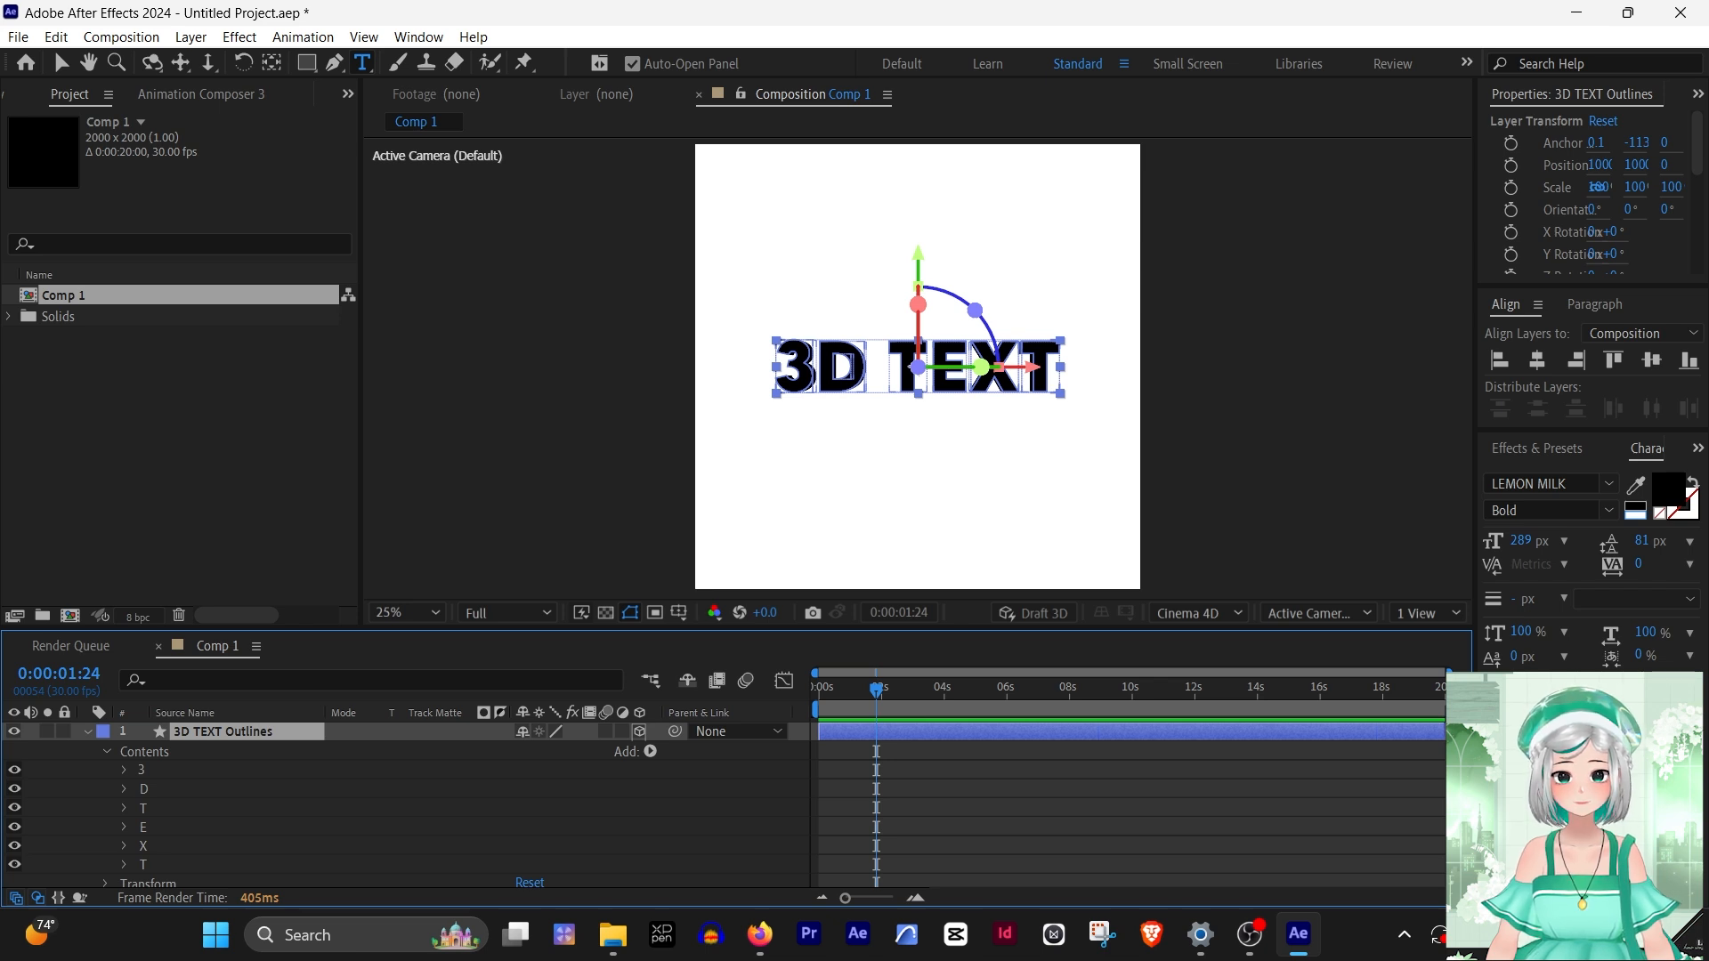
{"action": "key", "text": "ctrl+d"}
{"action": "key", "text": "ctrl+d"}
{"action": "key", "text": "ctrl+d"}
{"action": "key", "text": "ctrl+d"}
{"action": "key", "text": "ctrl+d"}
Delete every letter group except 3 from the original 3D TEXT Outlines layer
{"action": "scroll", "coordinate": [223, 789], "scroll_direction": "down", "scroll_amount": 2}
{"action": "left_click", "coordinate": [144, 769]}
{"action": "left_click", "coordinate": [144, 846], "text": "shift"}
{"action": "key", "text": "Delete"}
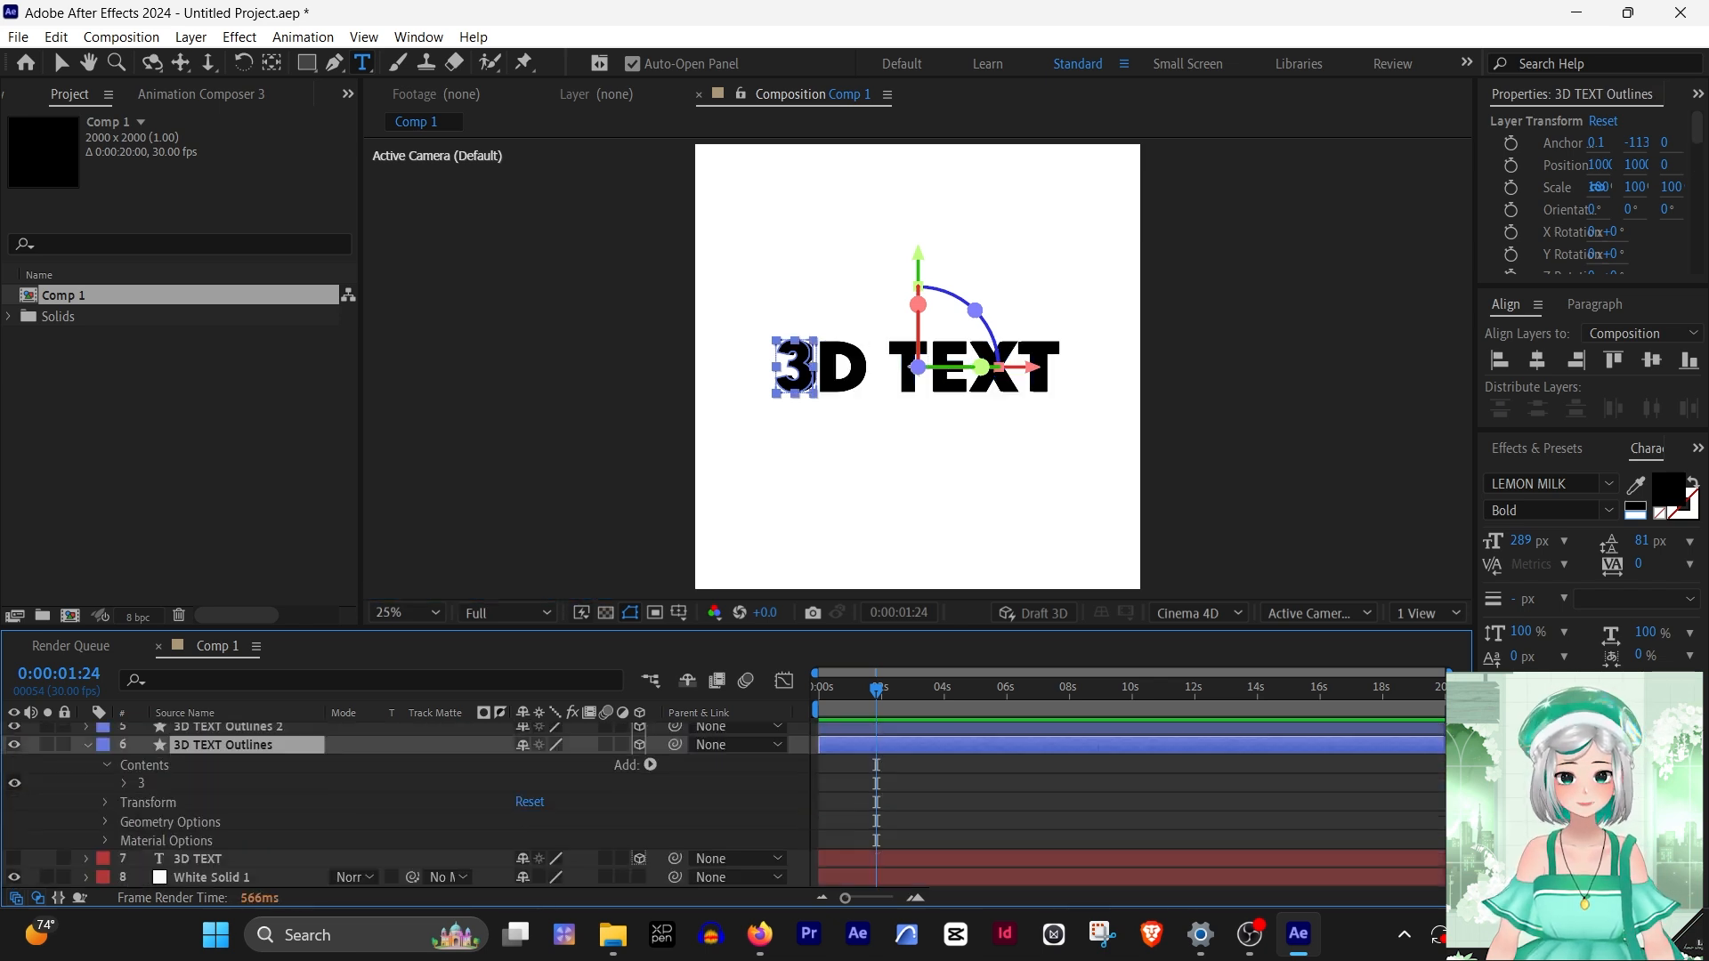
Rename the original outlines layer to 3 and the copy directly above it to D
{"action": "key", "text": "Return"}
{"action": "type", "text": "3"}
{"action": "left_click", "coordinate": [228, 727]}
{"action": "key", "text": "Return"}
{"action": "type", "text": "D"}
Delete every letter group except D from the contents of the D layer
{"action": "left_click", "coordinate": [88, 727]}
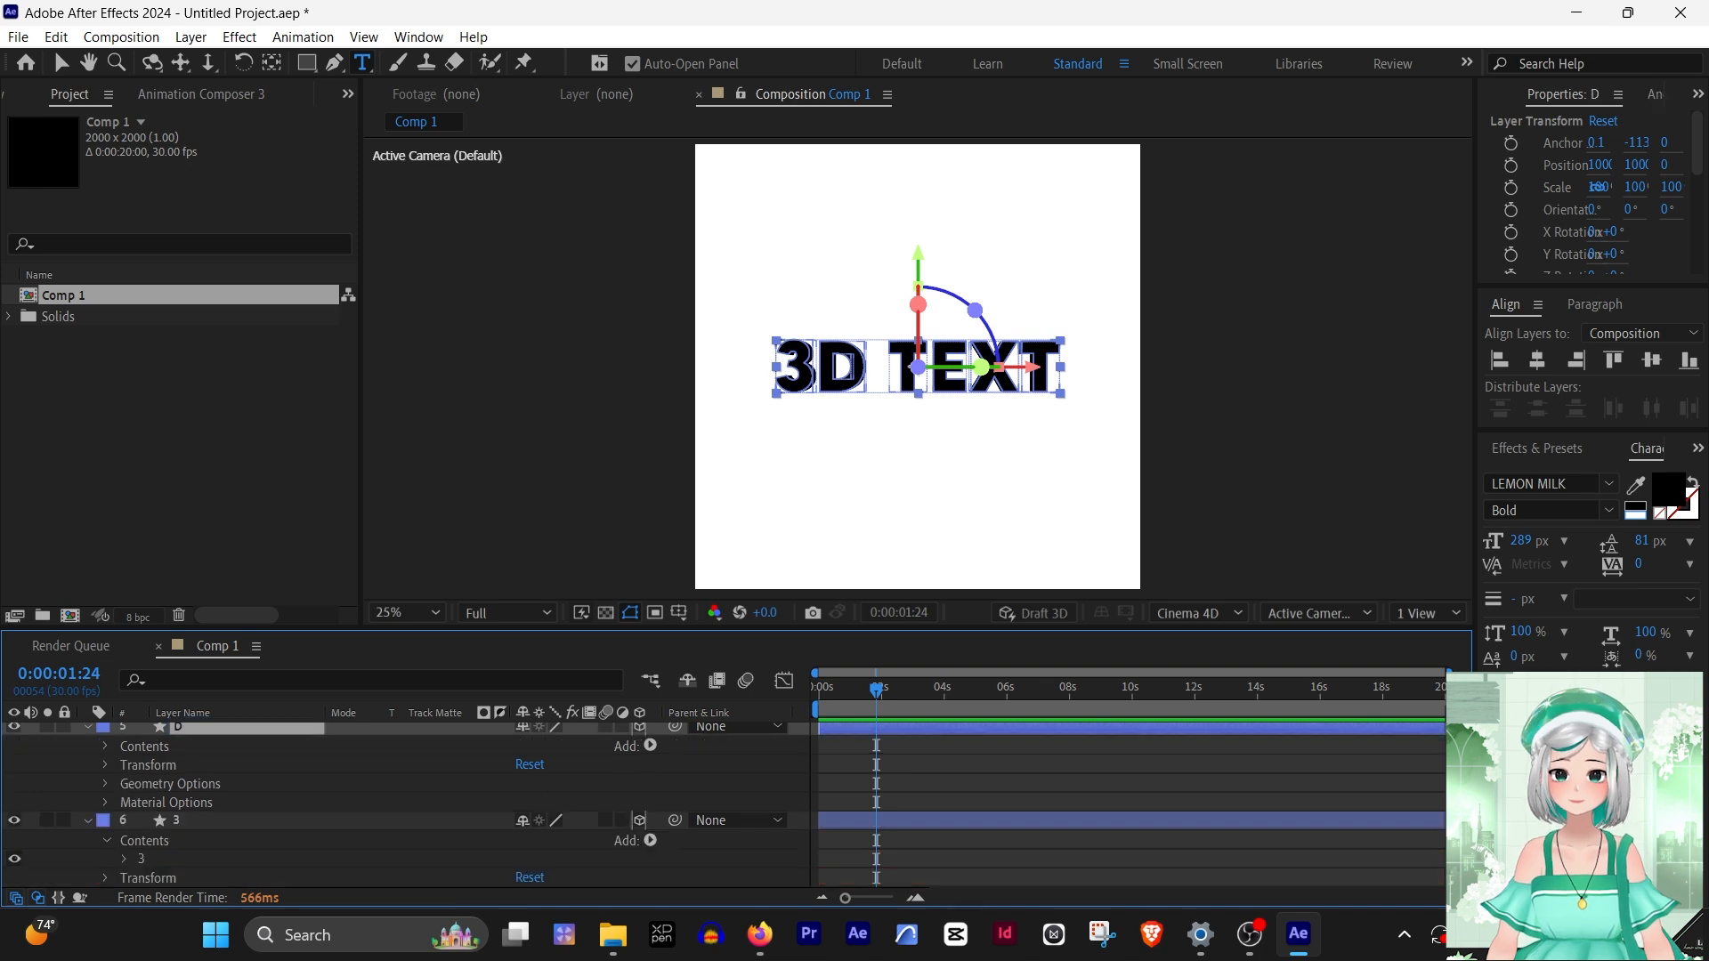
{"action": "left_click", "coordinate": [106, 745]}
{"action": "left_click", "coordinate": [144, 803]}
{"action": "left_click", "coordinate": [144, 859], "text": "shift"}
{"action": "left_click", "coordinate": [145, 764], "text": "ctrl"}
{"action": "key", "text": "Delete"}
Rename the four remaining outline copies, working upward from the D layer, to T, E, X and T
{"action": "scroll", "coordinate": [222, 783], "scroll_direction": "up", "scroll_amount": 1}
{"action": "left_click", "coordinate": [228, 764]}
{"action": "key", "text": "Return"}
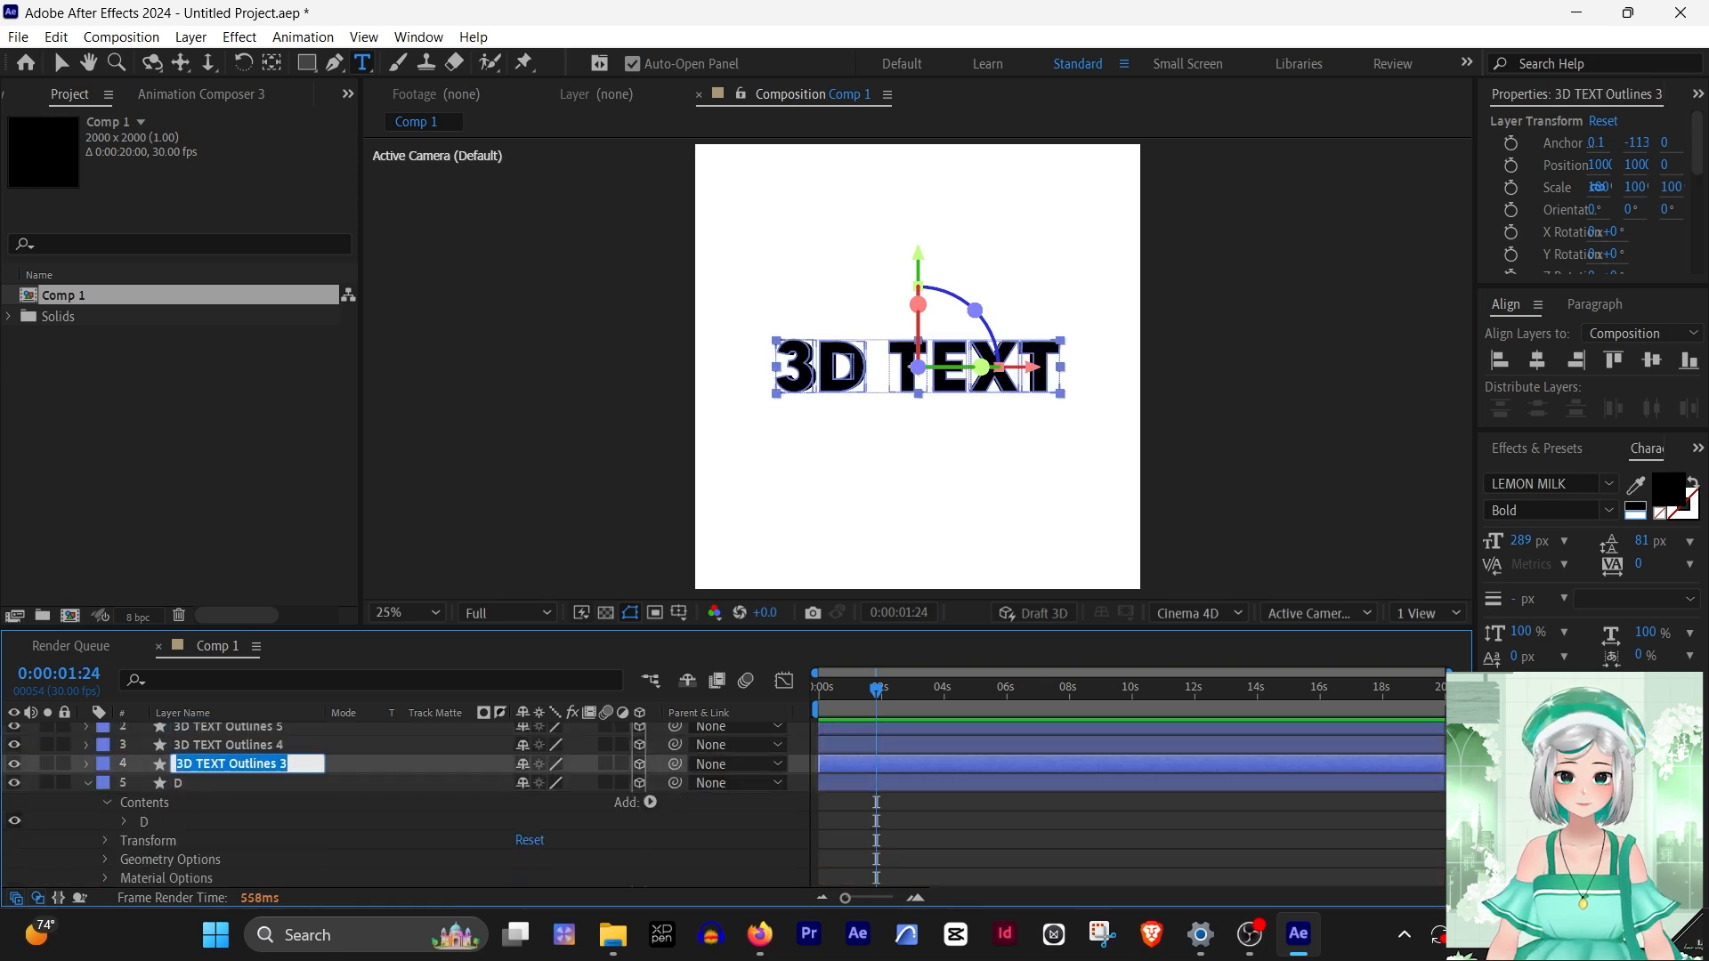
{"action": "type", "text": "T"}
{"action": "left_click", "coordinate": [228, 745]}
{"action": "key", "text": "Return"}
{"action": "type", "text": "E"}
{"action": "left_click", "coordinate": [227, 727]}
{"action": "scroll", "coordinate": [228, 748], "scroll_direction": "up", "scroll_amount": 1}
{"action": "key", "text": "Return"}
{"action": "type", "text": "X"}
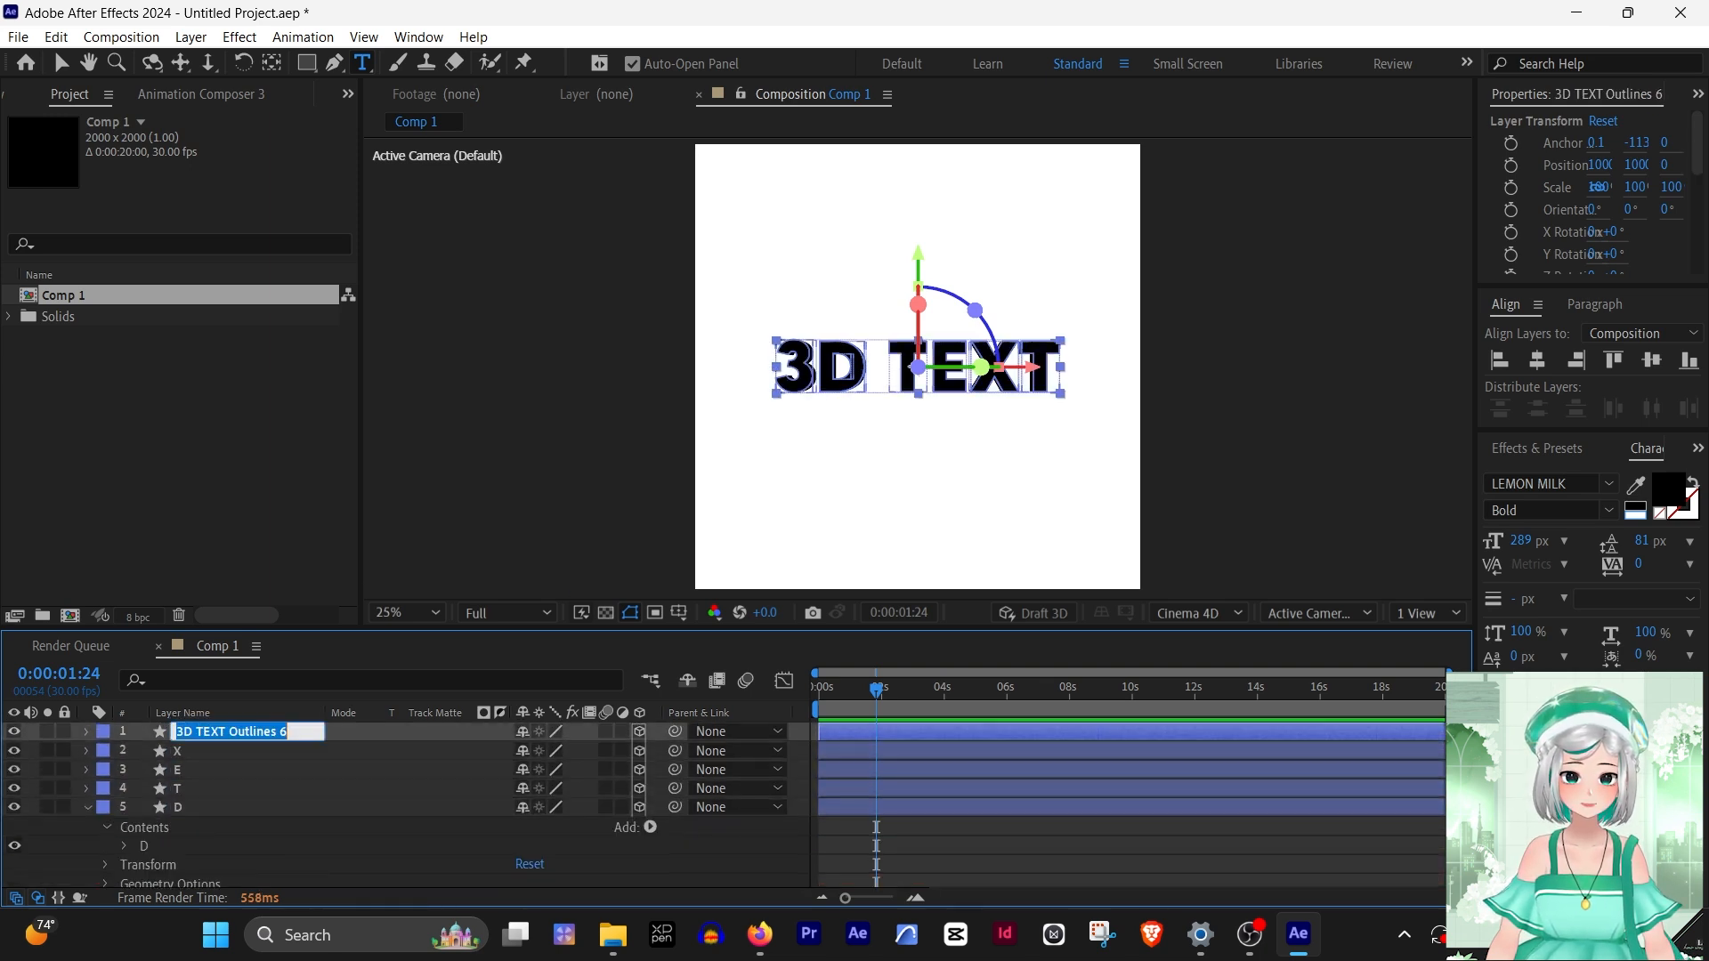
{"action": "type", "text": "T"}
{"action": "left_click", "coordinate": [223, 827]}
Delete every letter group except the first T from the T layer directly above D
{"action": "left_click", "coordinate": [88, 789]}
{"action": "scroll", "coordinate": [223, 801], "scroll_direction": "down", "scroll_amount": 1}
{"action": "left_click", "coordinate": [106, 764]}
{"action": "left_click", "coordinate": [144, 783]}
{"action": "left_click", "coordinate": [144, 802], "text": "ctrl"}
{"action": "left_click", "coordinate": [145, 841], "text": "ctrl"}
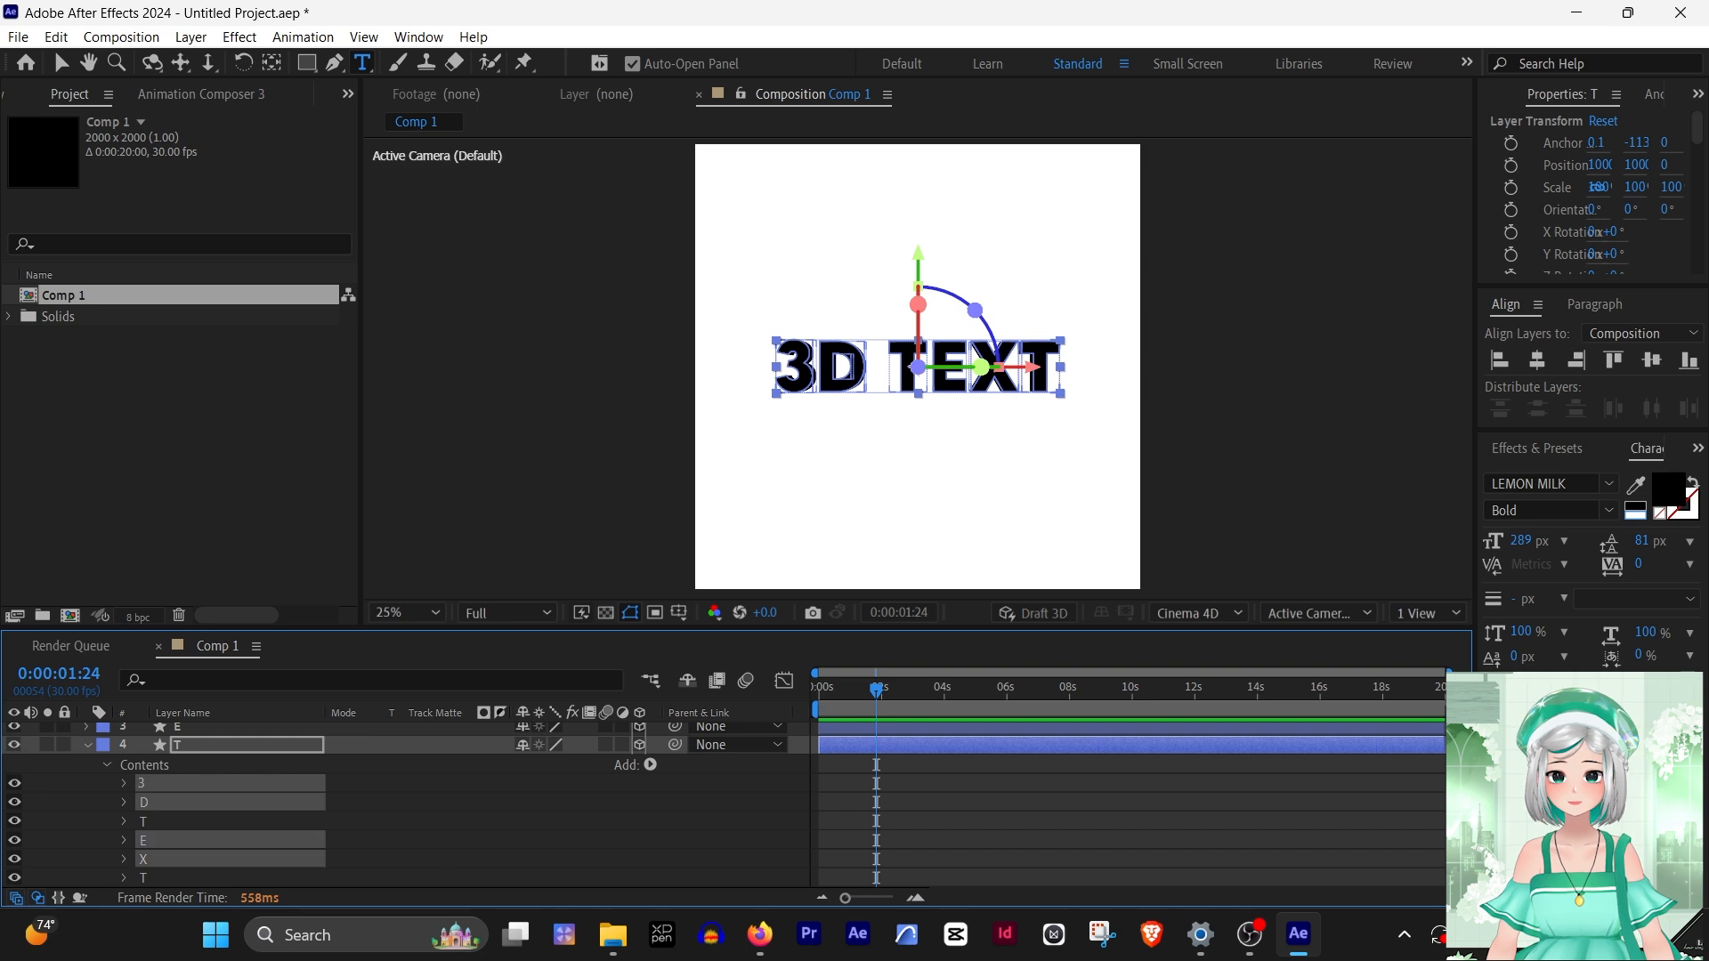
{"action": "left_click", "coordinate": [144, 877], "text": "ctrl"}
{"action": "key", "text": "Delete"}
Delete every letter group except E from the contents of the E layer
{"action": "left_click", "coordinate": [87, 727]}
{"action": "left_click", "coordinate": [106, 745]}
{"action": "left_click", "coordinate": [144, 764]}
{"action": "left_click", "coordinate": [144, 784], "text": "ctrl"}
{"action": "left_click", "coordinate": [145, 840], "text": "ctrl"}
{"action": "left_click", "coordinate": [144, 859], "text": "ctrl"}
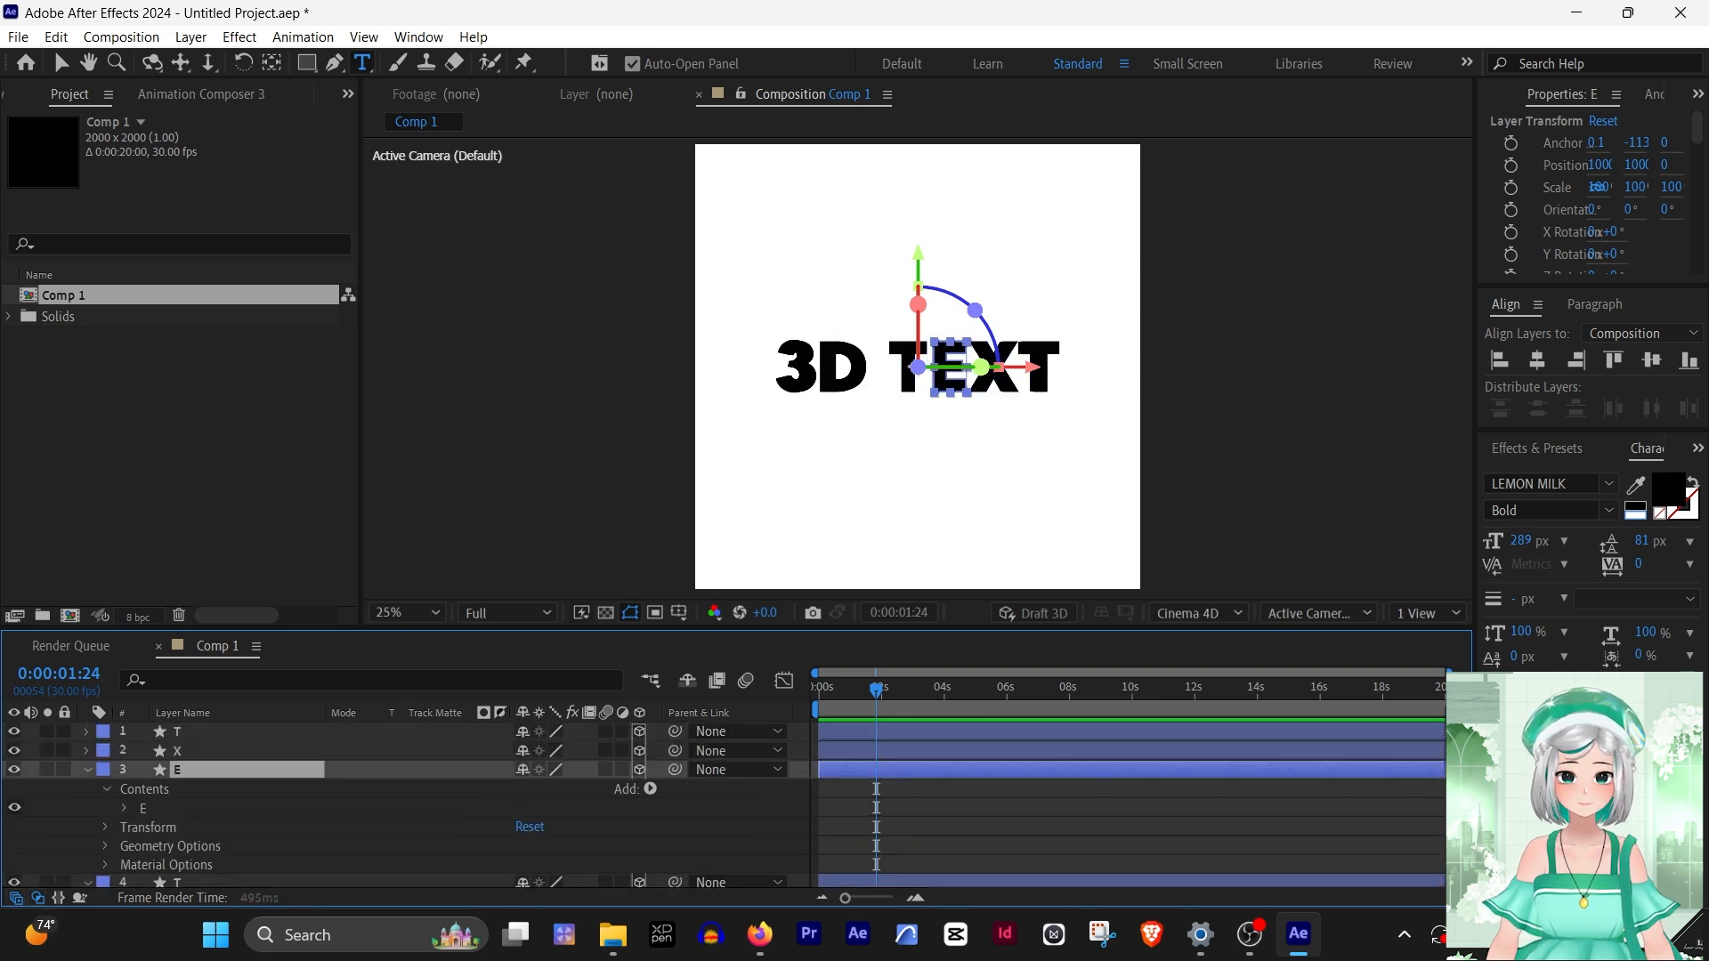
Delete every letter group except X from the contents of the X layer
{"action": "left_click", "coordinate": [87, 750]}
{"action": "left_click", "coordinate": [106, 770]}
{"action": "left_click", "coordinate": [144, 783]}
{"action": "left_click", "coordinate": [144, 840], "text": "shift"}
{"action": "left_click", "coordinate": [145, 877], "text": "ctrl"}
{"action": "key", "text": "Delete"}
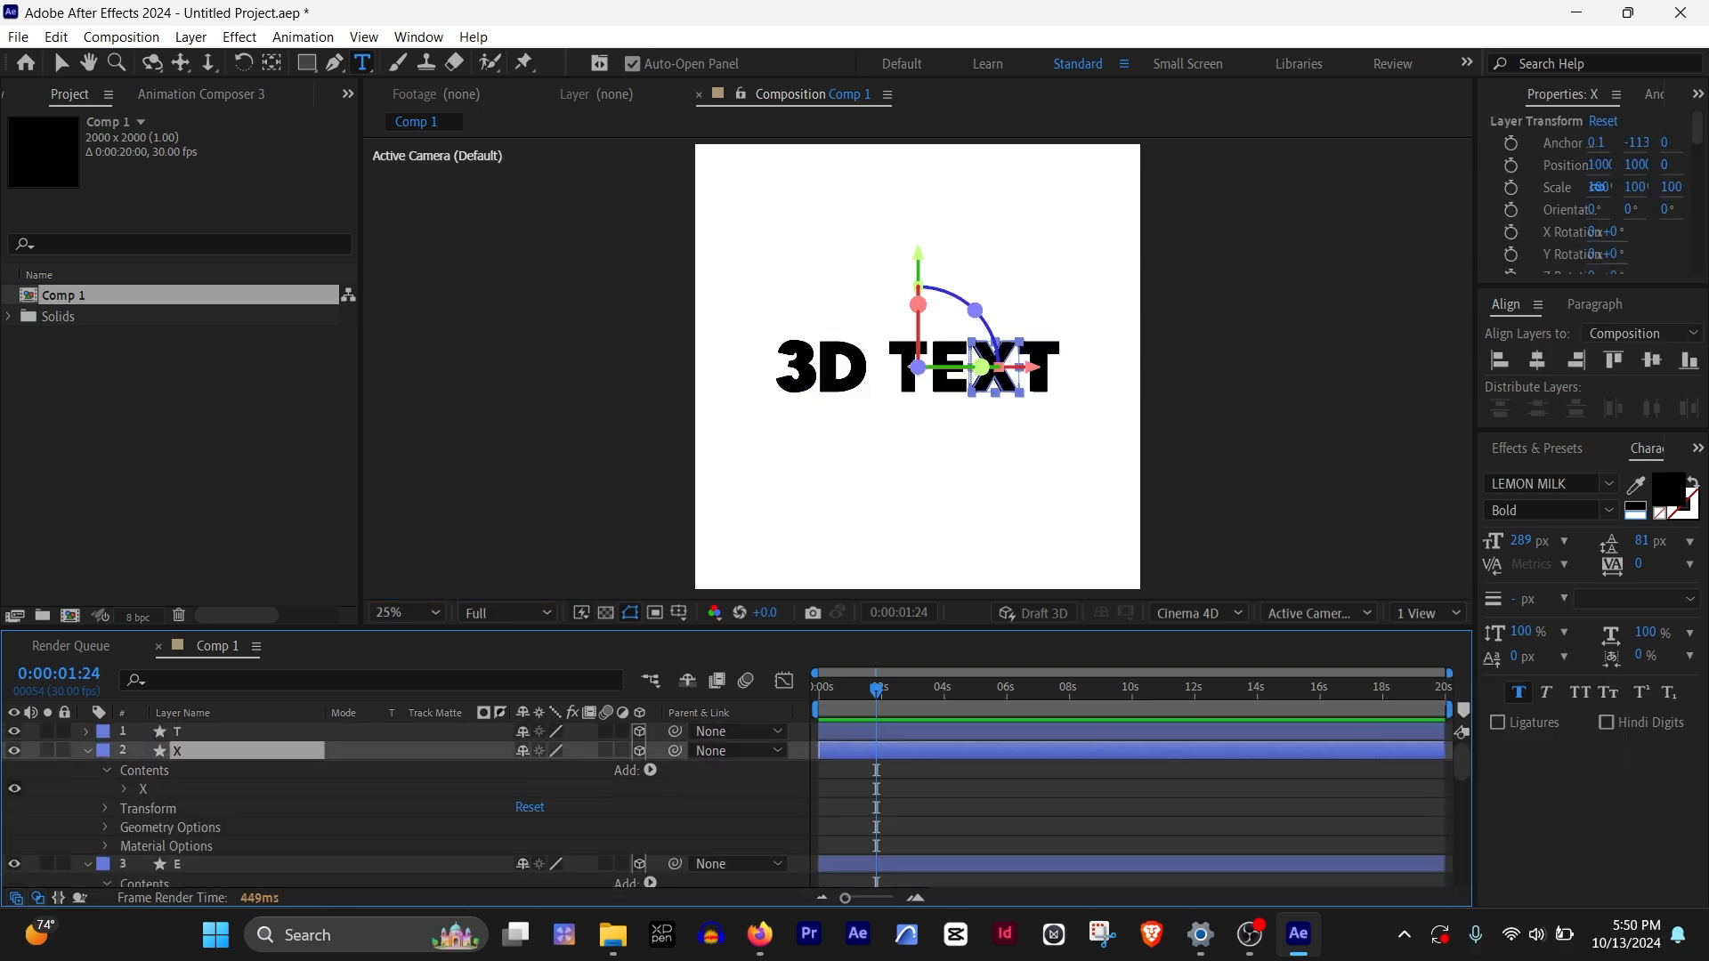
Delete every letter group except the last T from the topmost T layer
{"action": "left_click", "coordinate": [87, 731]}
{"action": "left_click", "coordinate": [106, 751]}
{"action": "left_click", "coordinate": [144, 770]}
{"action": "left_click", "coordinate": [144, 846], "text": "shift"}
{"action": "key", "text": "Delete"}
Collapse the topmost T and X layers and make the timeline area taller, leaving no layer selected
{"action": "left_click", "coordinate": [87, 731]}
{"action": "left_click", "coordinate": [88, 751]}
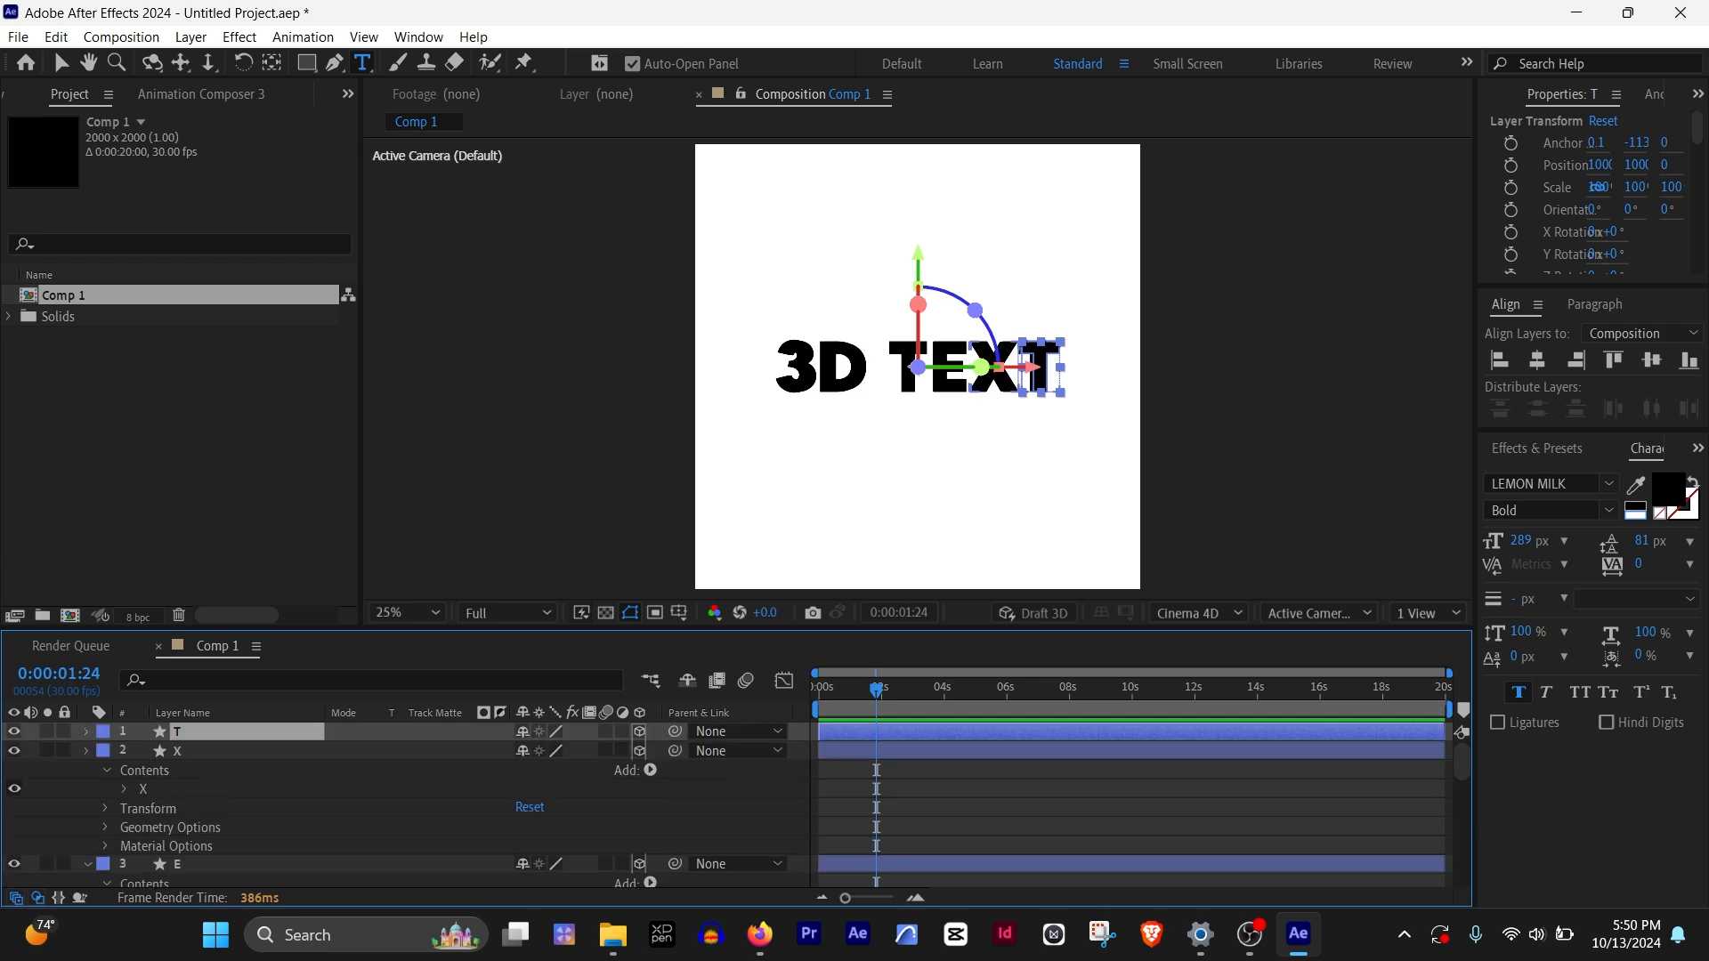
{"action": "left_click_drag", "start_coordinate": [427, 628], "coordinate": [428, 604]}
{"action": "key", "text": "ctrl+shift+a"}
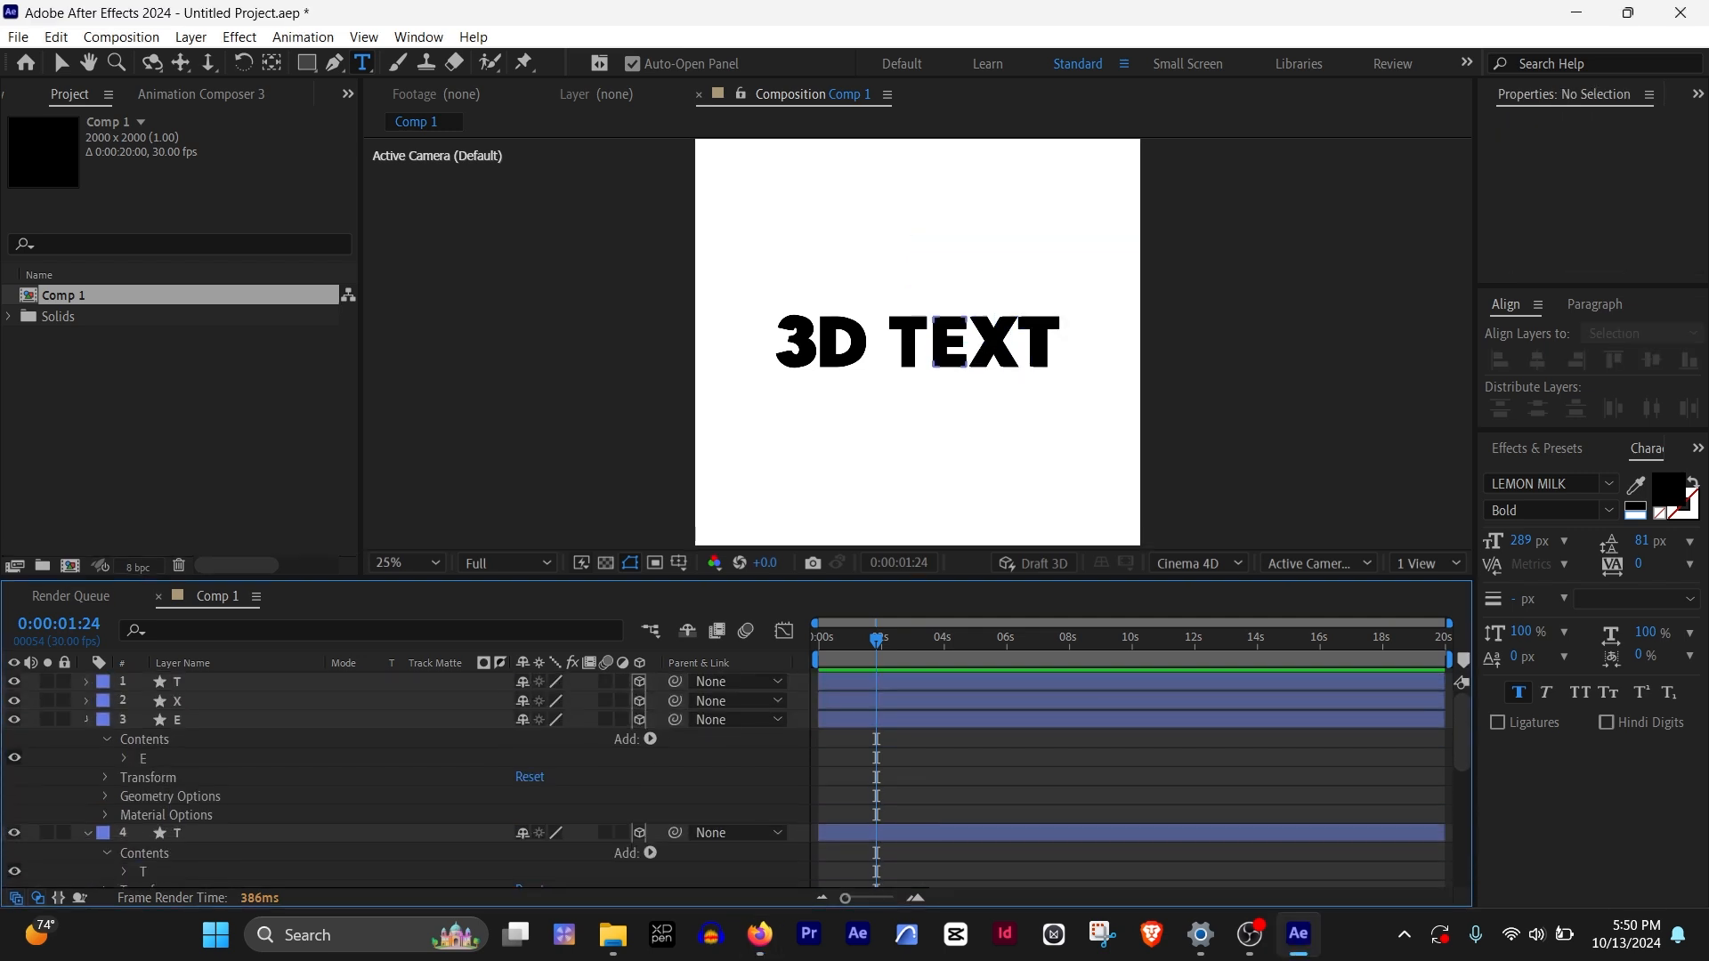
Collapse the layers, add a Side Color property to the 3 group in the 3 layer and set it to 604CFF
{"action": "key", "text": "u"}
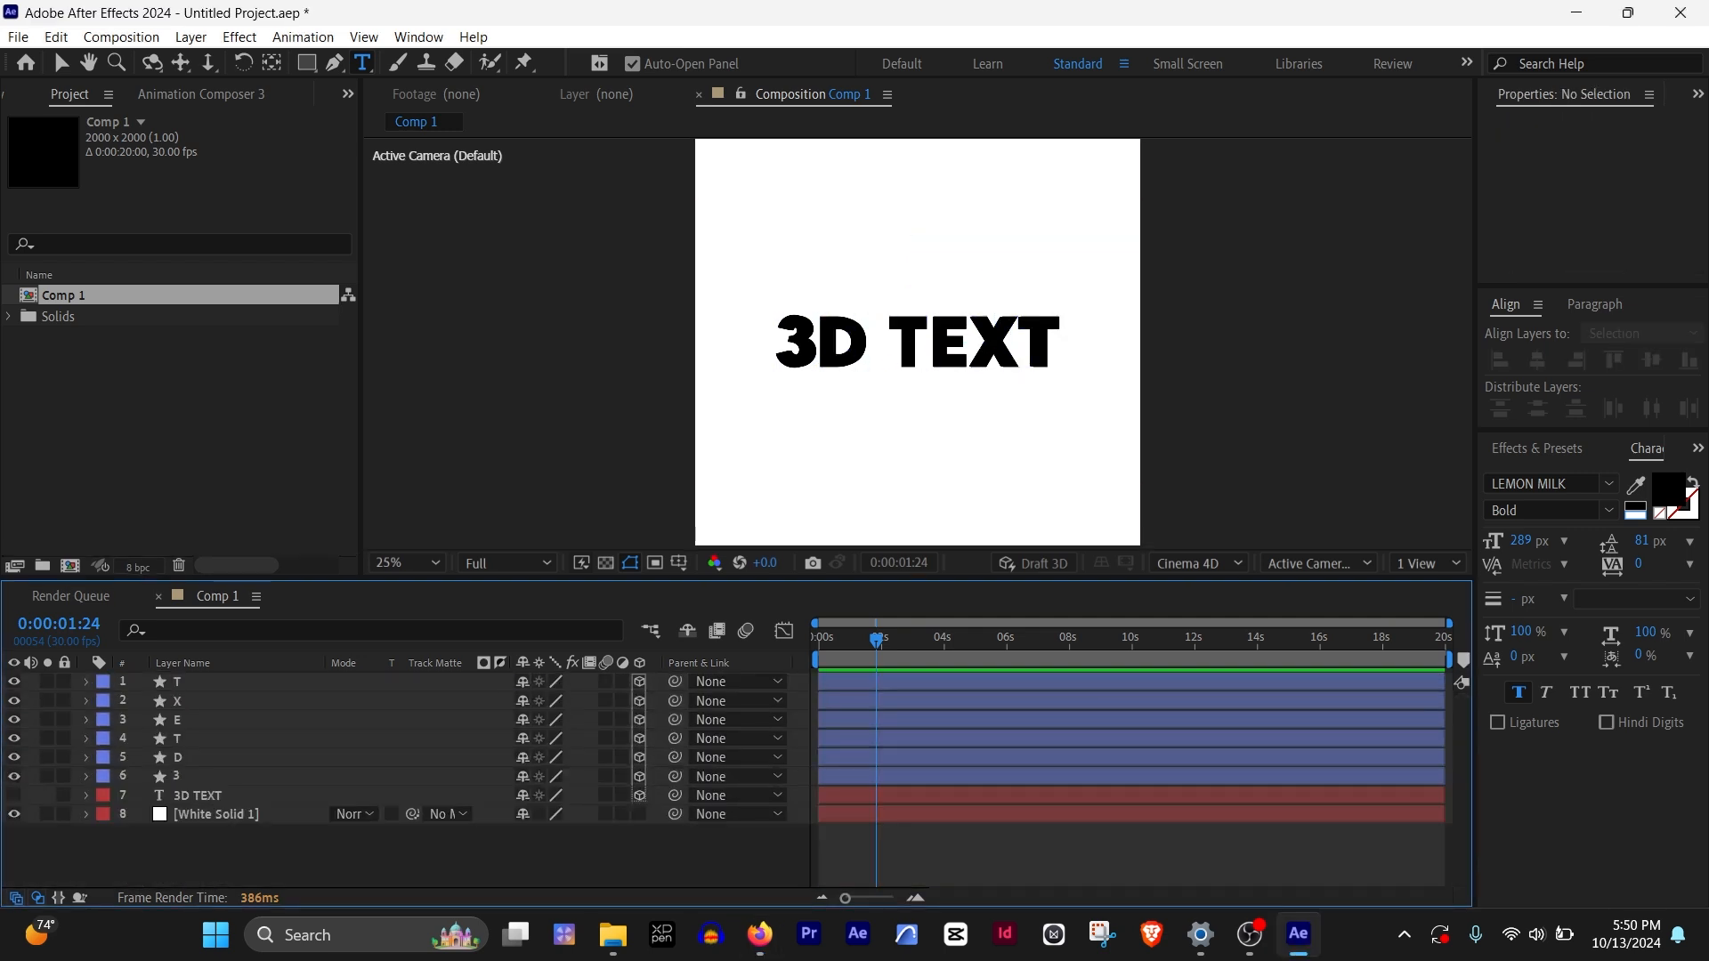
{"action": "key", "text": "alt+Tab"}
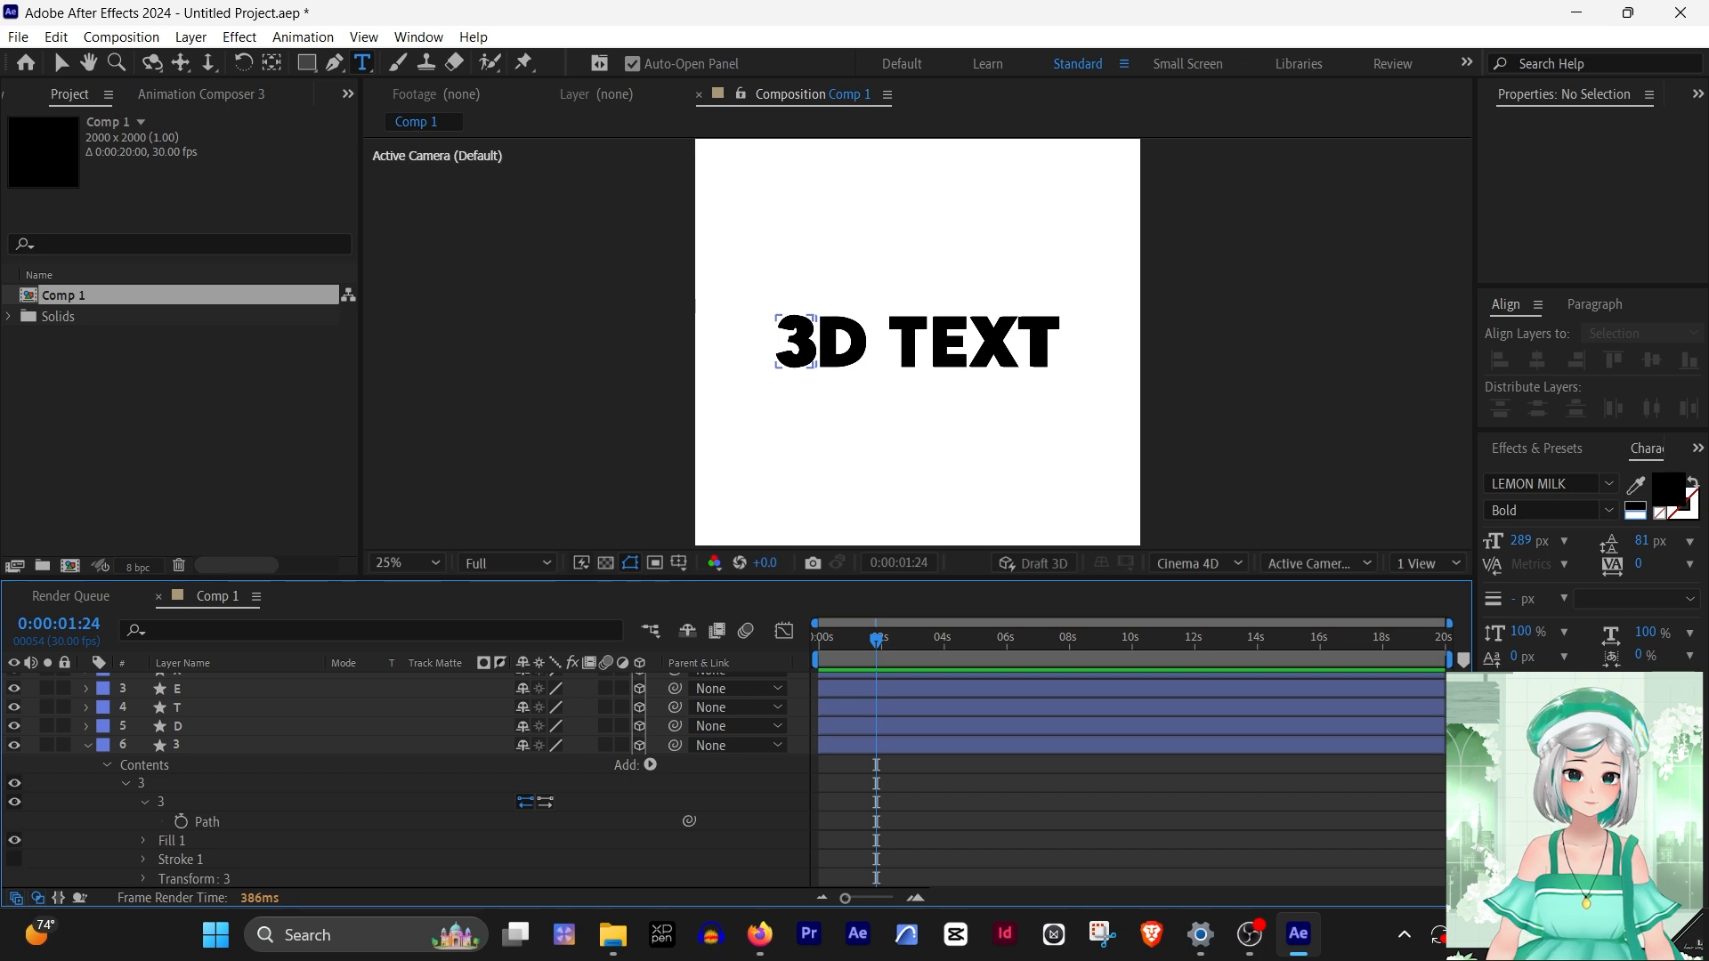
{"action": "left_click", "coordinate": [142, 783]}
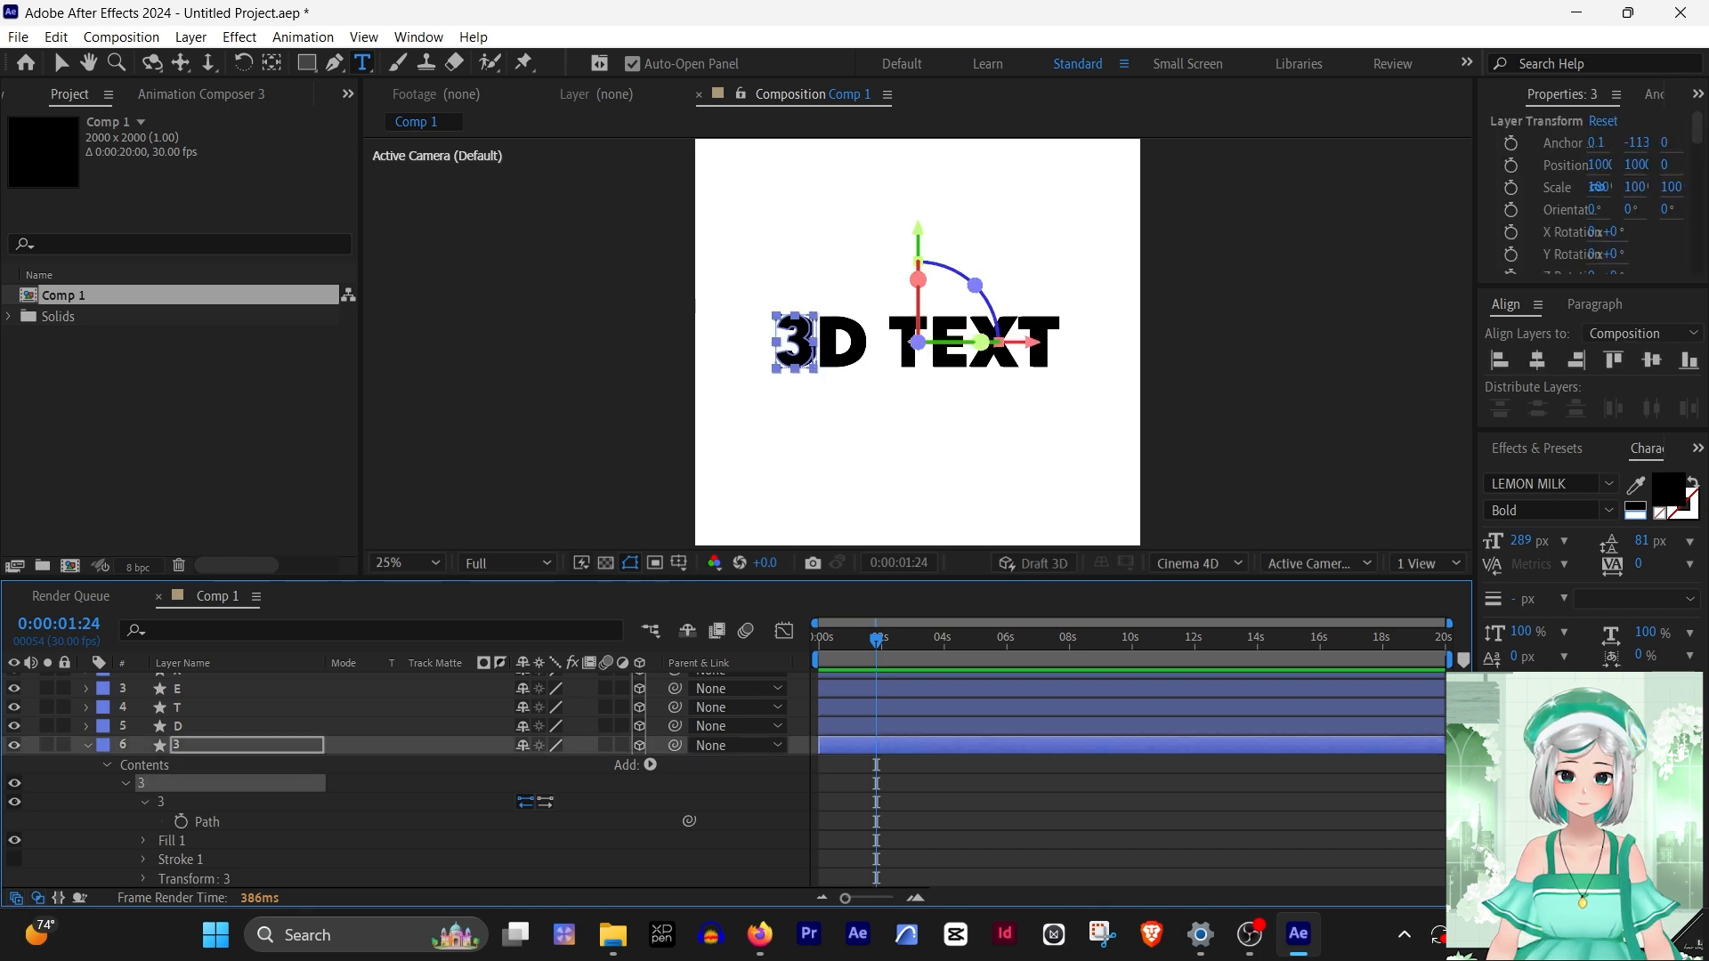
{"action": "left_click", "coordinate": [651, 764]}
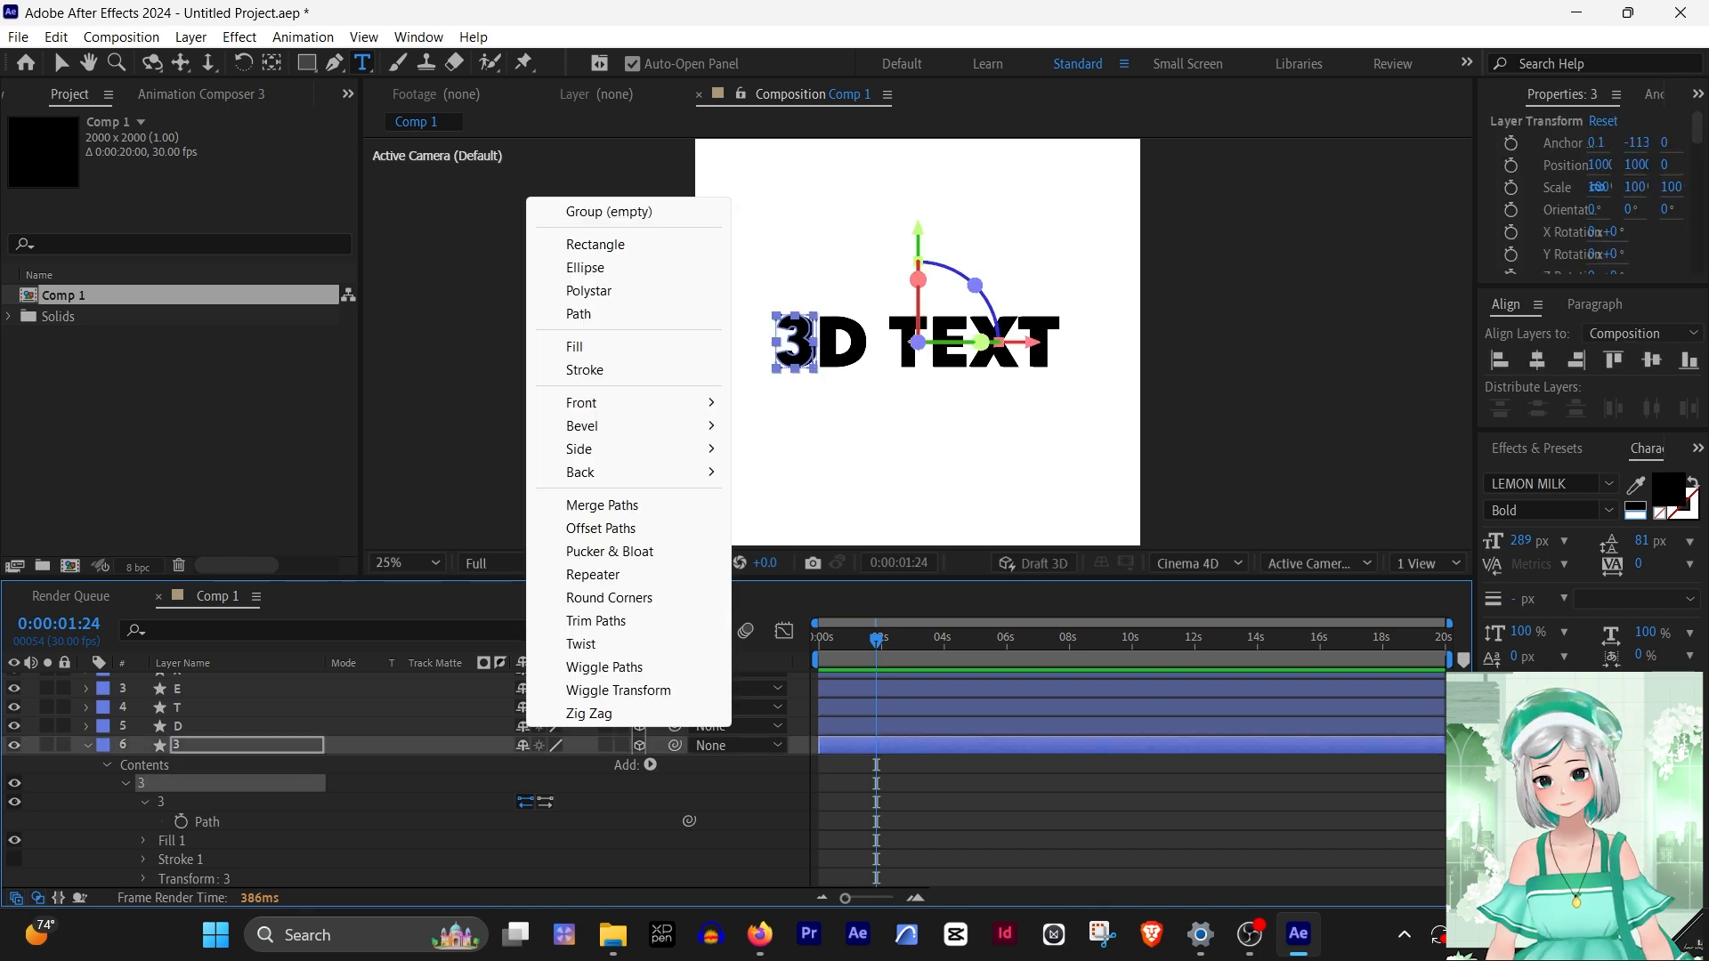
{"action": "mouse_move", "coordinate": [623, 448]}
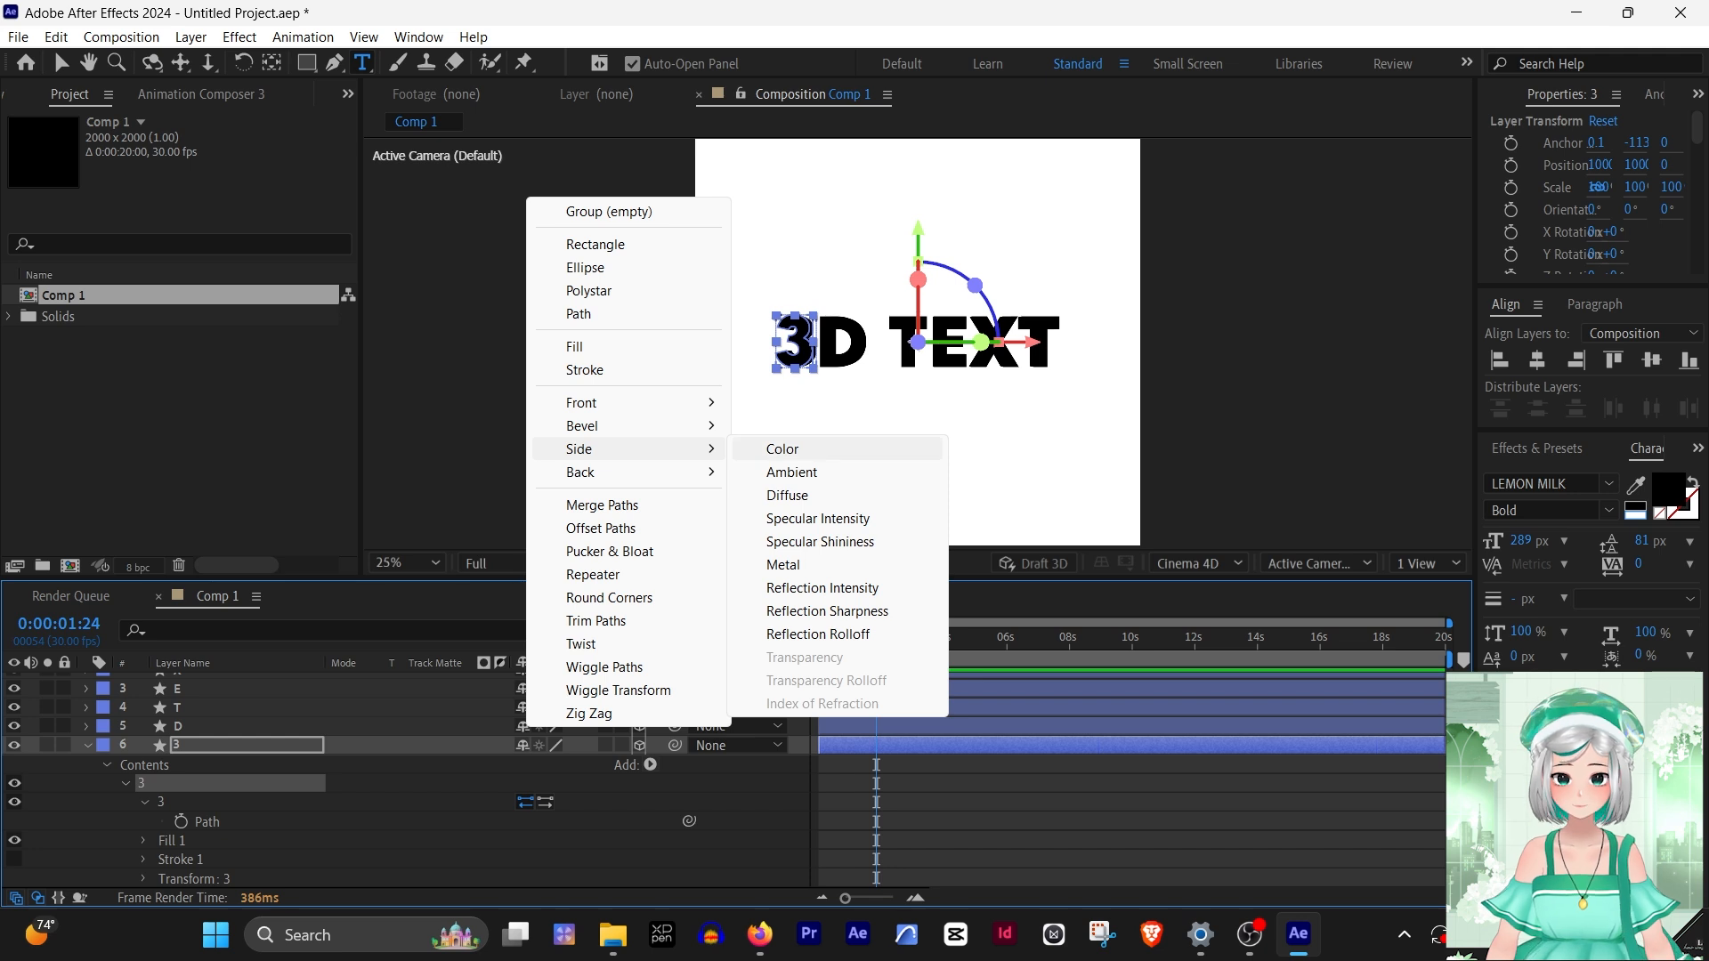
{"action": "left_click", "coordinate": [783, 449]}
{"action": "scroll", "coordinate": [400, 783], "scroll_direction": "down", "scroll_amount": 2}
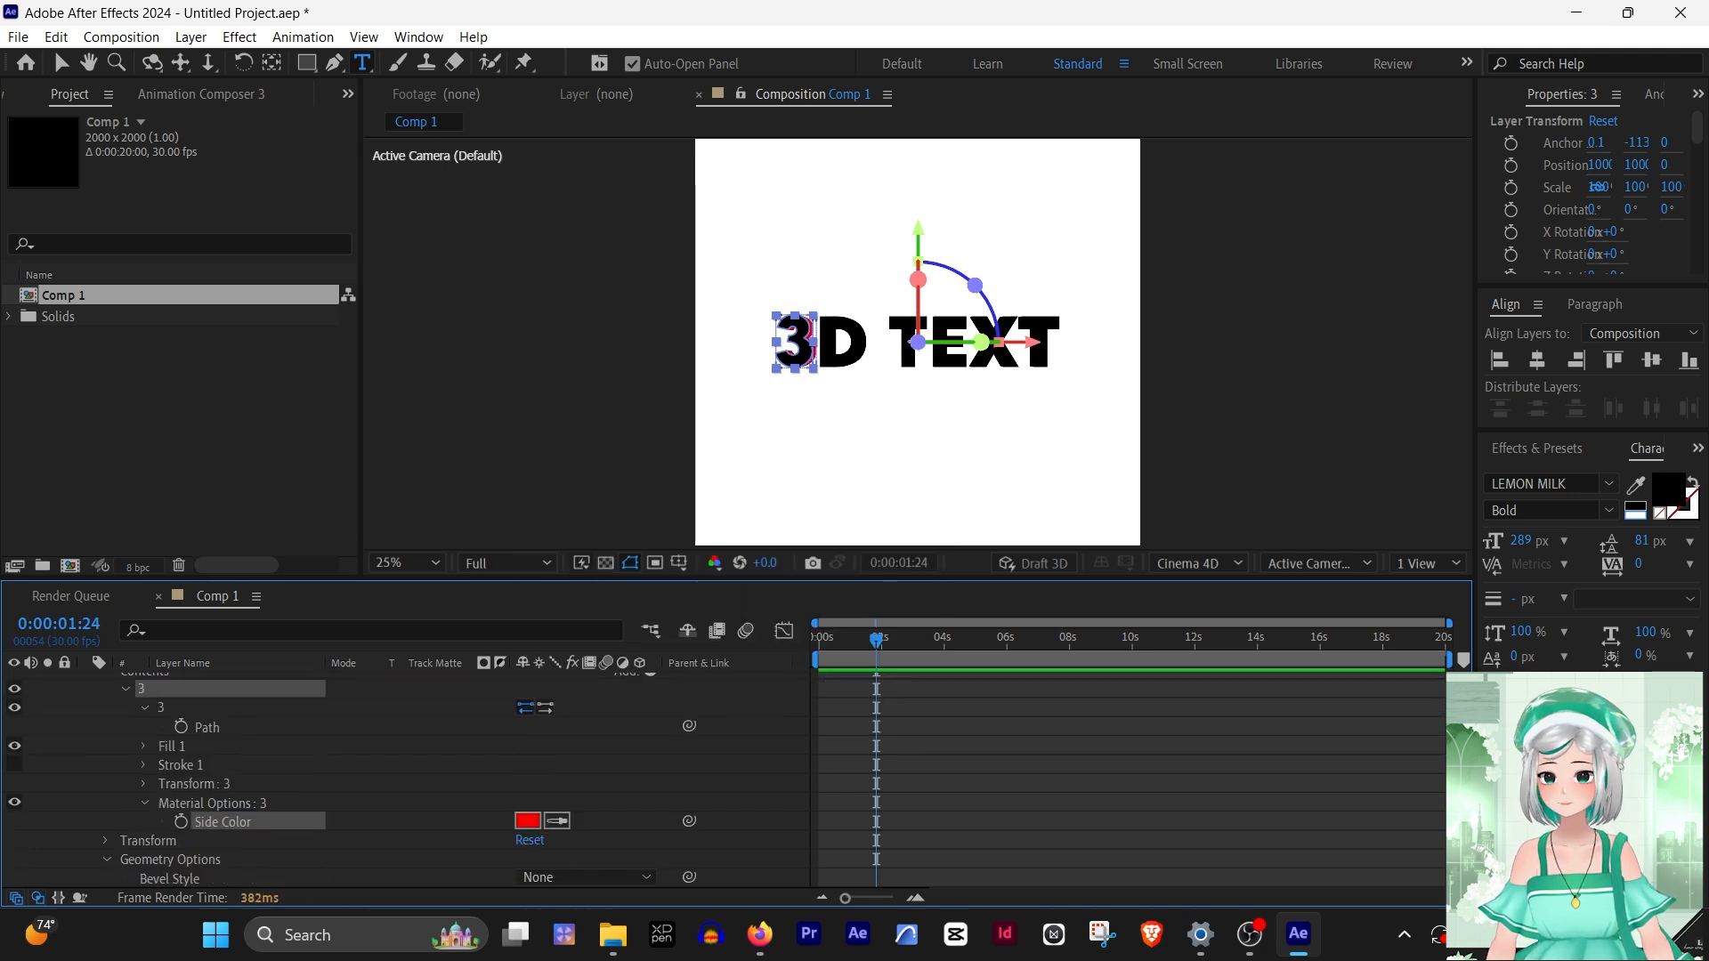
{"action": "left_click", "coordinate": [527, 820]}
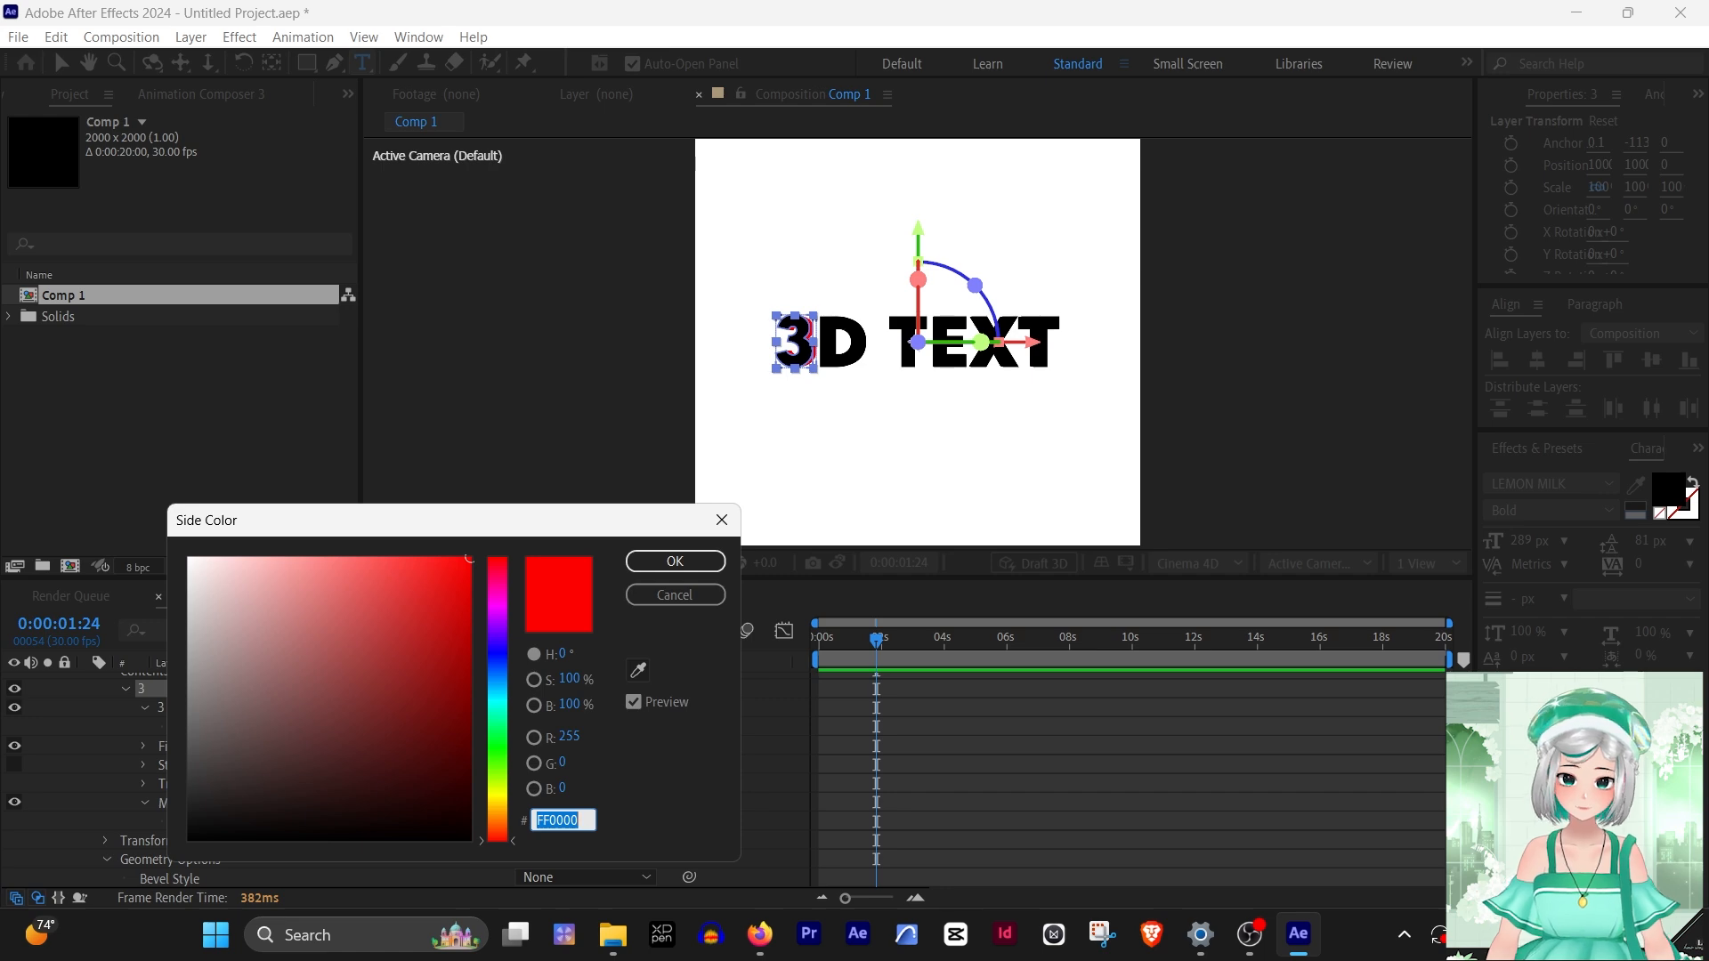
{"action": "type", "text": "6A6CFF"}
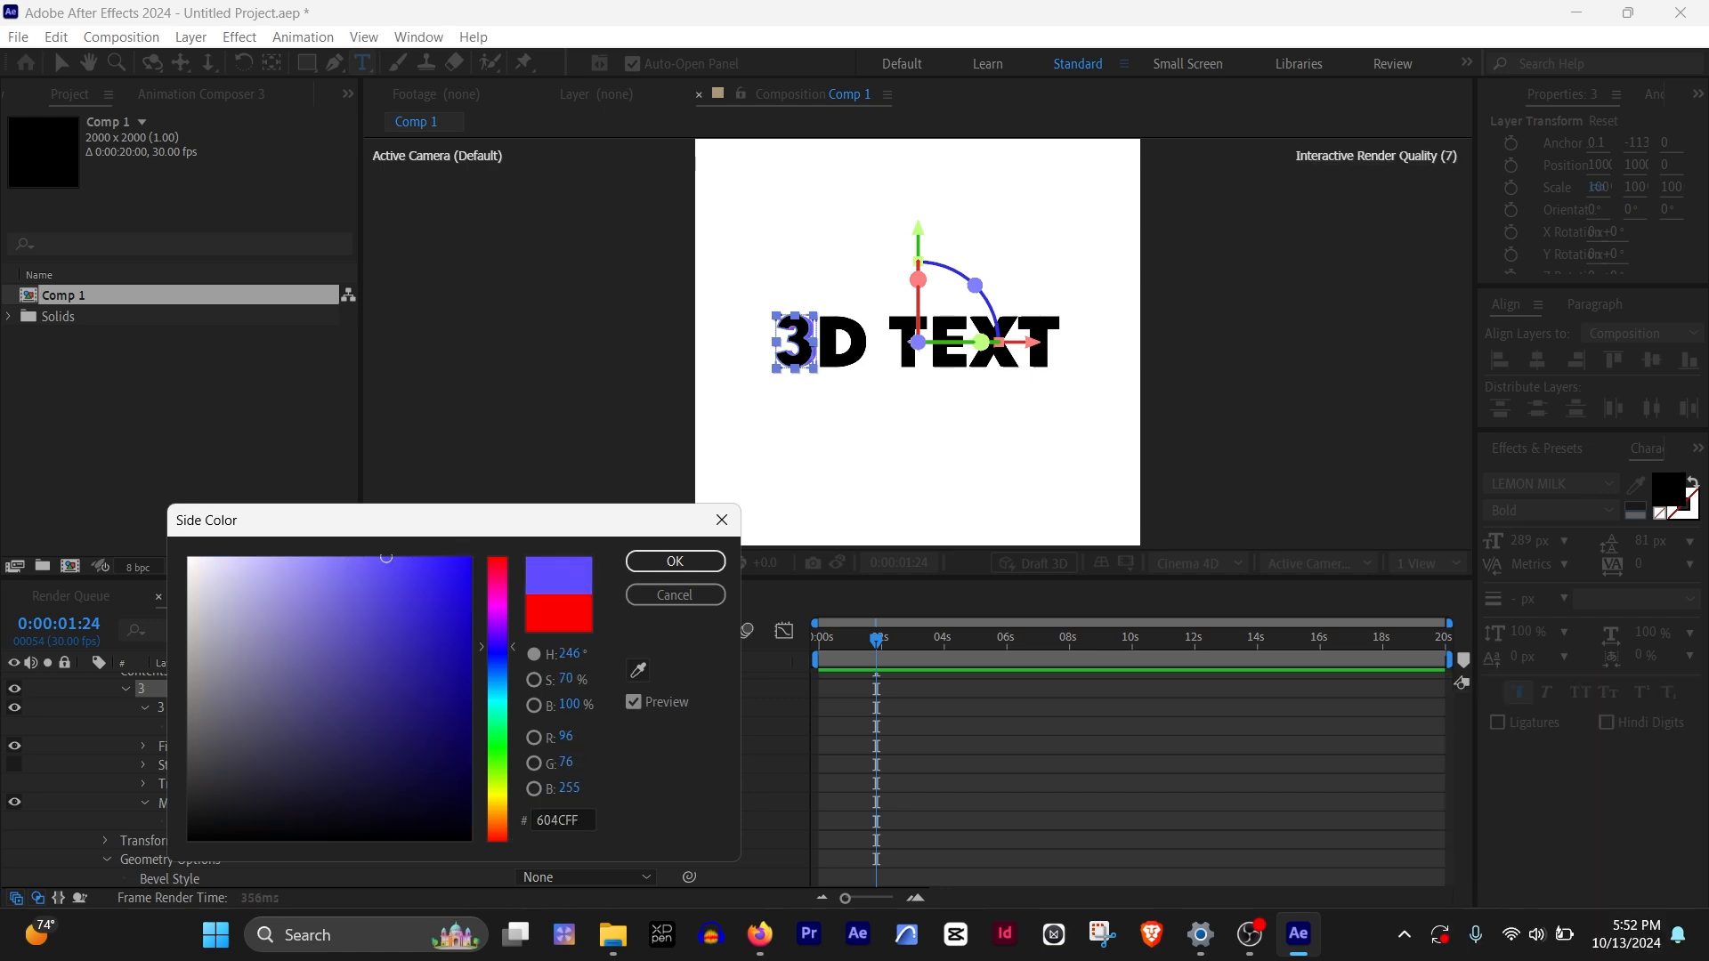
{"action": "key", "text": "Return"}
Add a Side Color property to the contents of the D layer and set it to light cyan
{"action": "left_click", "coordinate": [124, 796]}
{"action": "left_click", "coordinate": [649, 726]}
{"action": "mouse_move", "coordinate": [583, 418]}
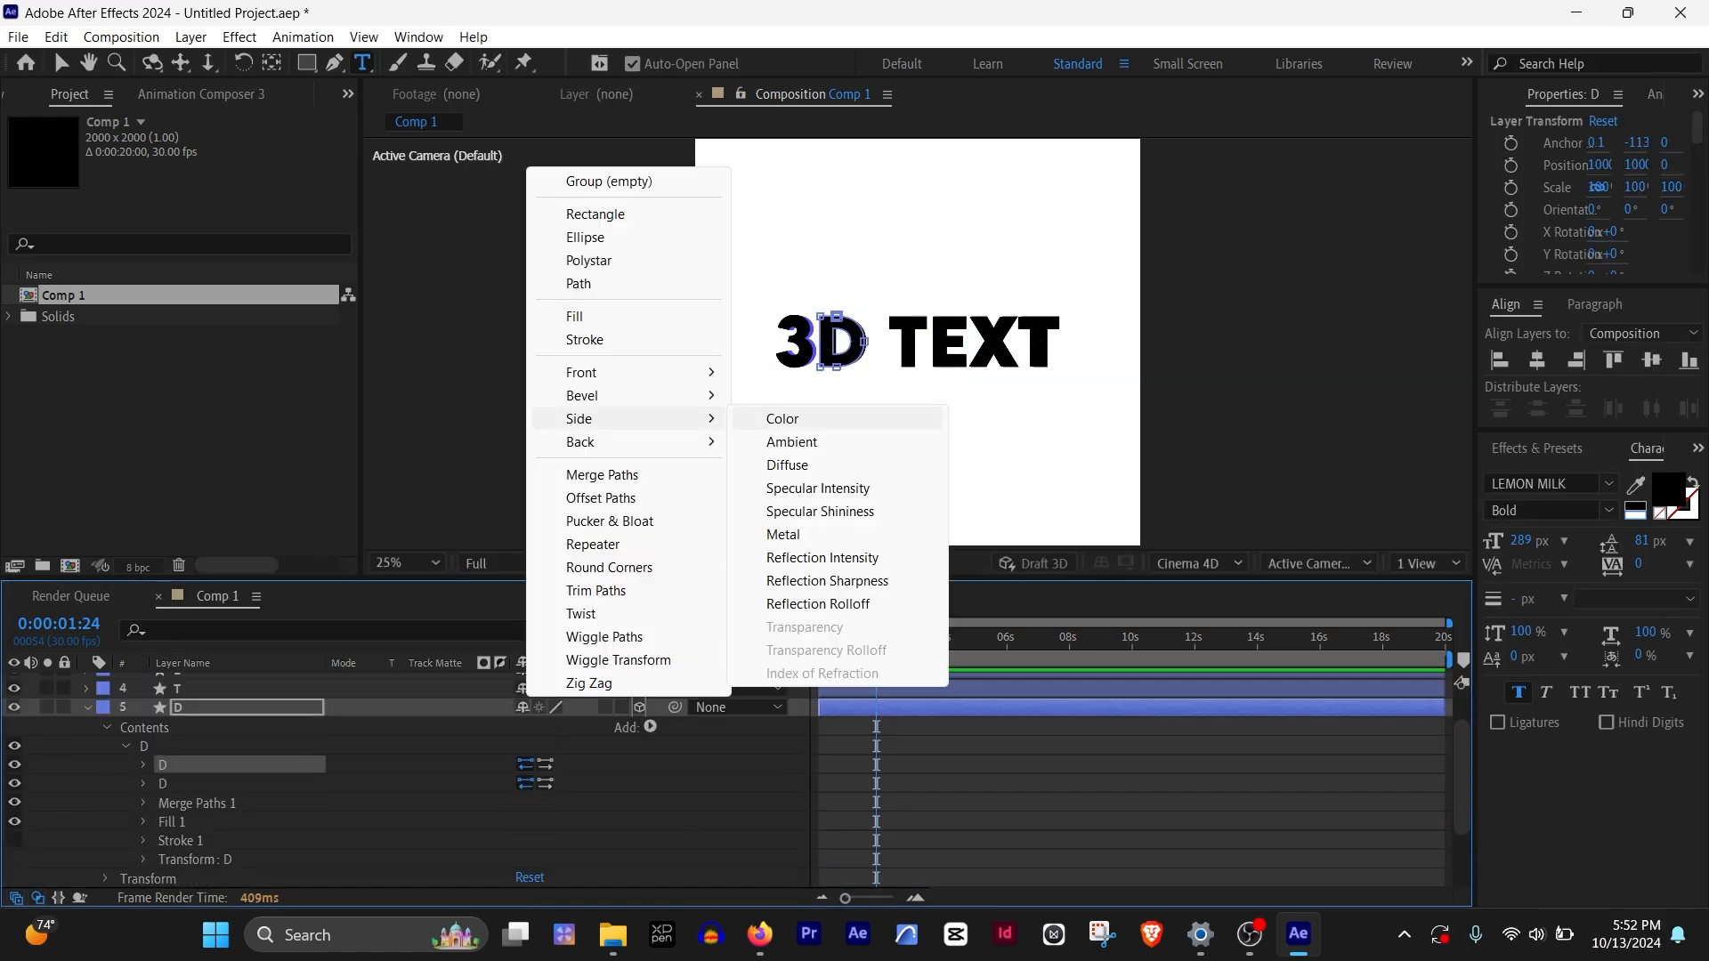
{"action": "left_click", "coordinate": [782, 418]}
{"action": "left_click", "coordinate": [528, 821]}
{"action": "left_click", "coordinate": [497, 699]}
{"action": "left_click", "coordinate": [305, 559]}
{"action": "left_click", "coordinate": [674, 561]}
Add a Side Color property to the E group in the E layer and set it to yellow, FFF65B
{"action": "left_click", "coordinate": [649, 756]}
{"action": "left_click", "coordinate": [782, 443]}
{"action": "left_click", "coordinate": [497, 795]}
{"action": "left_click", "coordinate": [371, 561]}
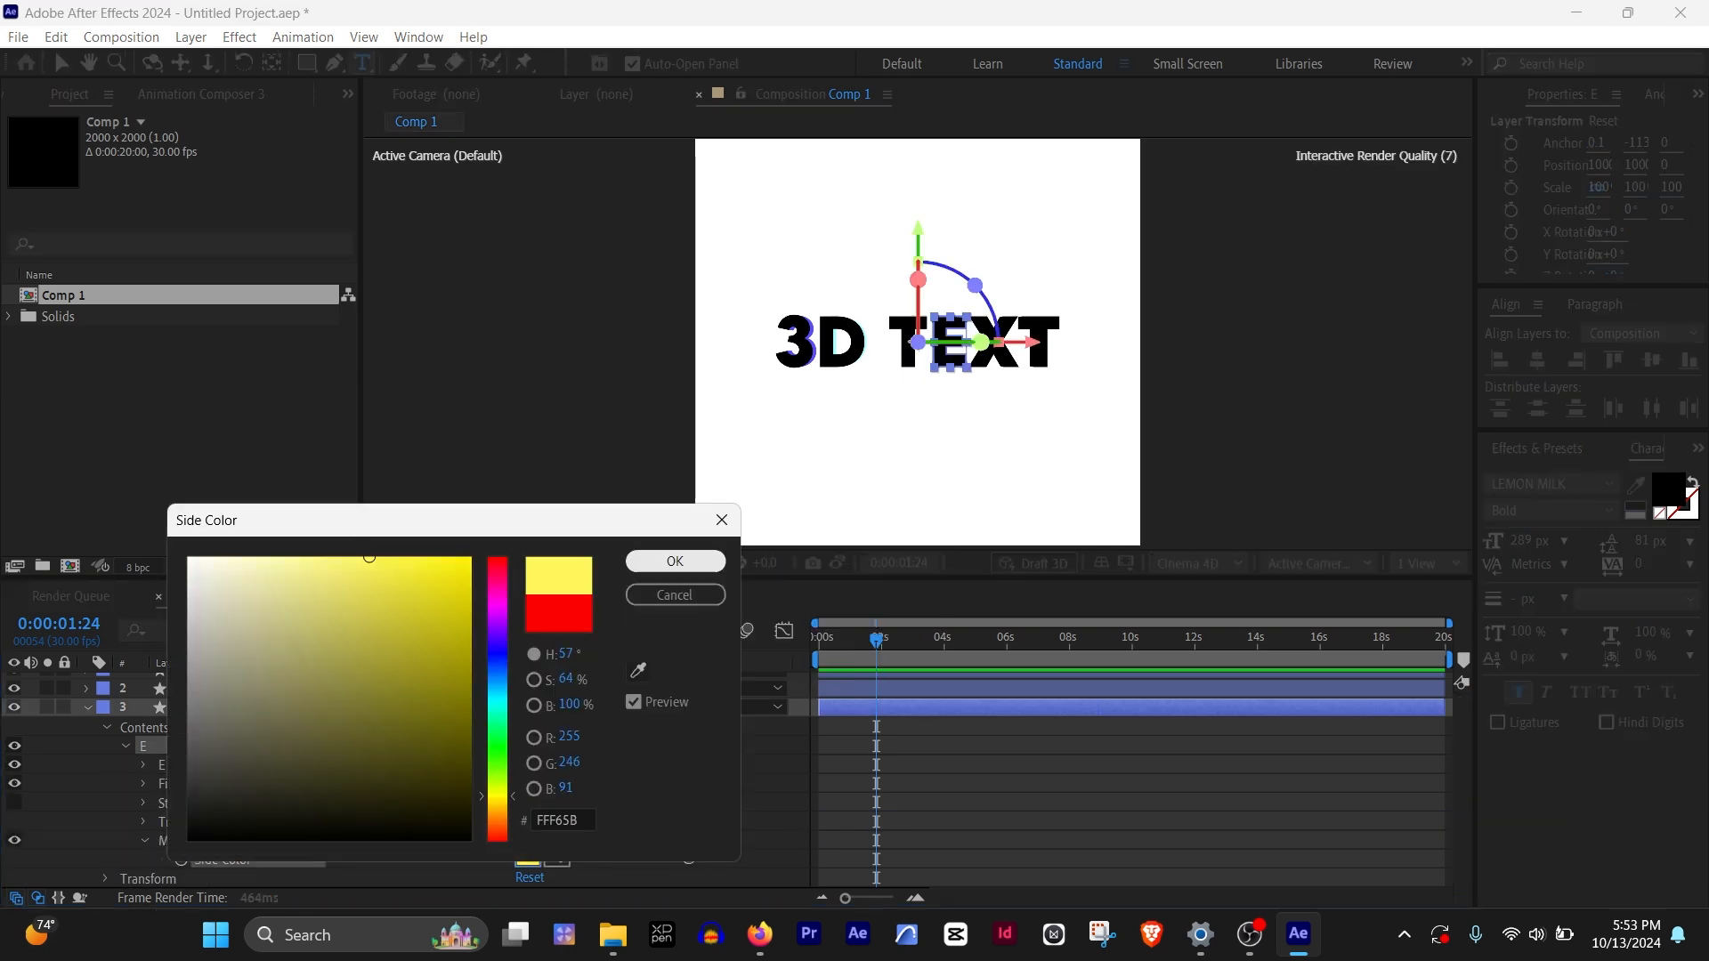
{"action": "left_click", "coordinate": [674, 560]}
Set the side color of the X to orange and that of the last T to pinkish red
{"action": "left_click", "coordinate": [528, 853]}
{"action": "left_click", "coordinate": [675, 561]}
{"action": "left_click", "coordinate": [649, 701]}
{"action": "left_click", "coordinate": [782, 397]}
{"action": "left_click", "coordinate": [528, 832]}
{"action": "left_click", "coordinate": [675, 561]}
Center the anchor point within each letter's shape layer, from the 3 to the last T, one layer at a time
{"action": "left_click", "coordinate": [178, 776]}
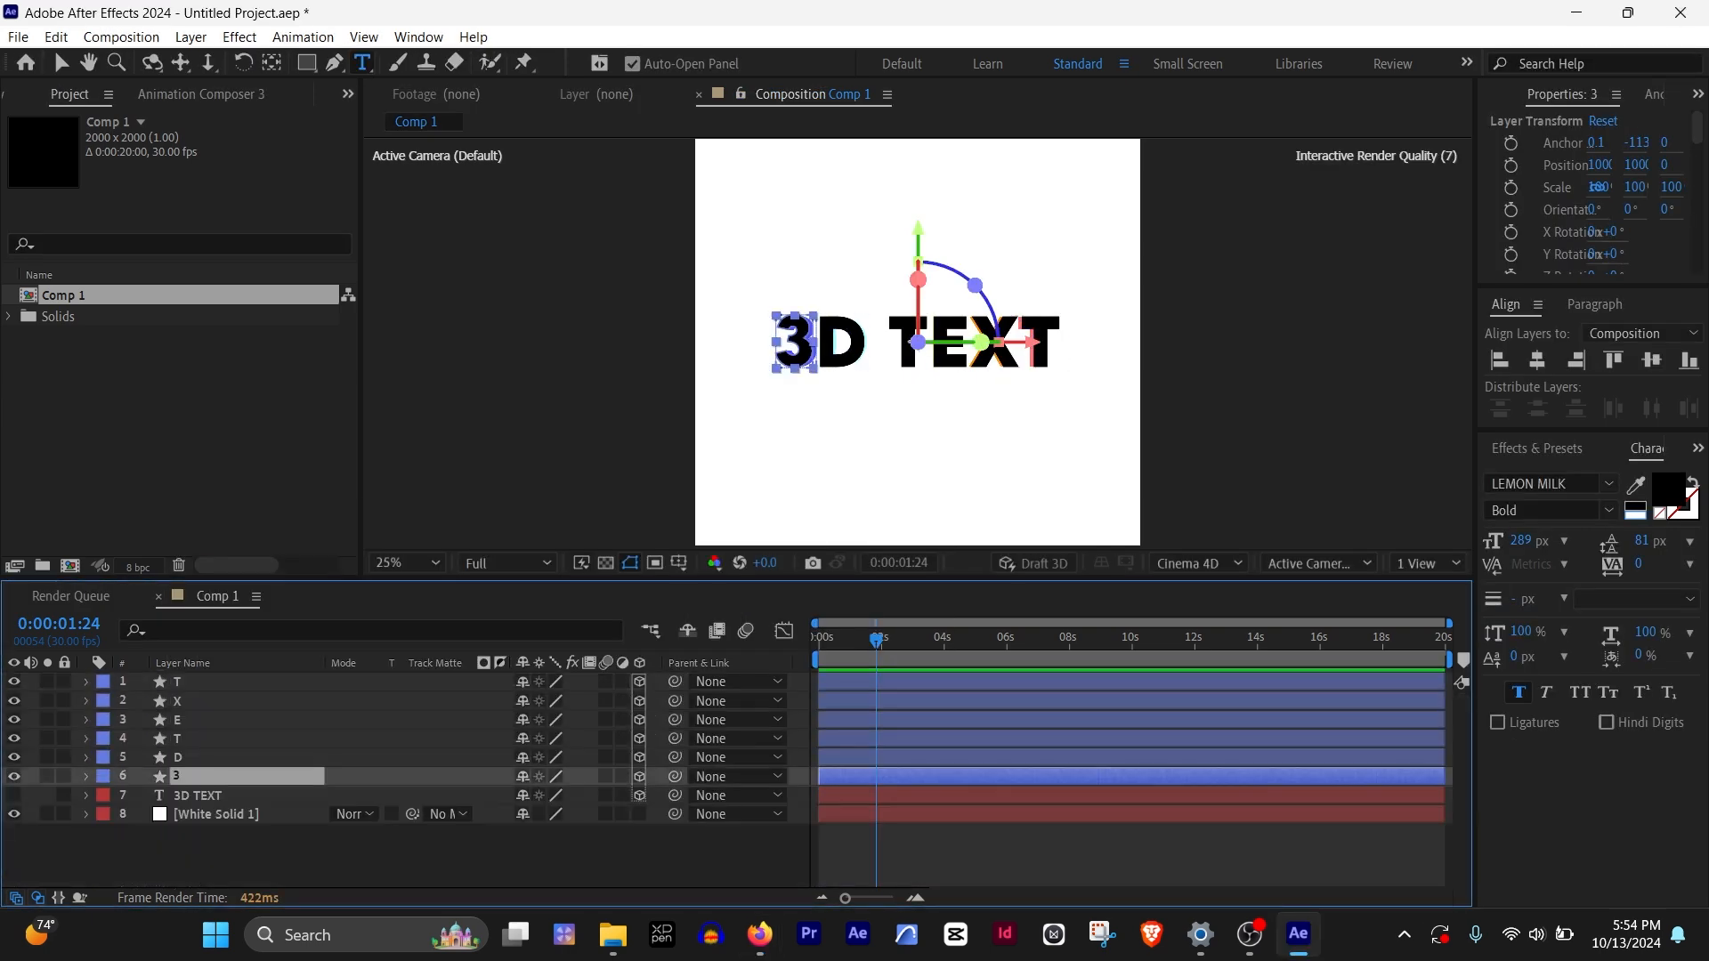
{"action": "key", "text": "ctrl+alt+Home"}
{"action": "left_click", "coordinate": [177, 702]}
{"action": "key", "text": "ctrl+alt+Home"}
{"action": "left_click", "coordinate": [178, 682]}
{"action": "key", "text": "ctrl+alt+Home"}
Create a two-node camera using the 50mm preset
{"action": "right_click", "coordinate": [501, 845]}
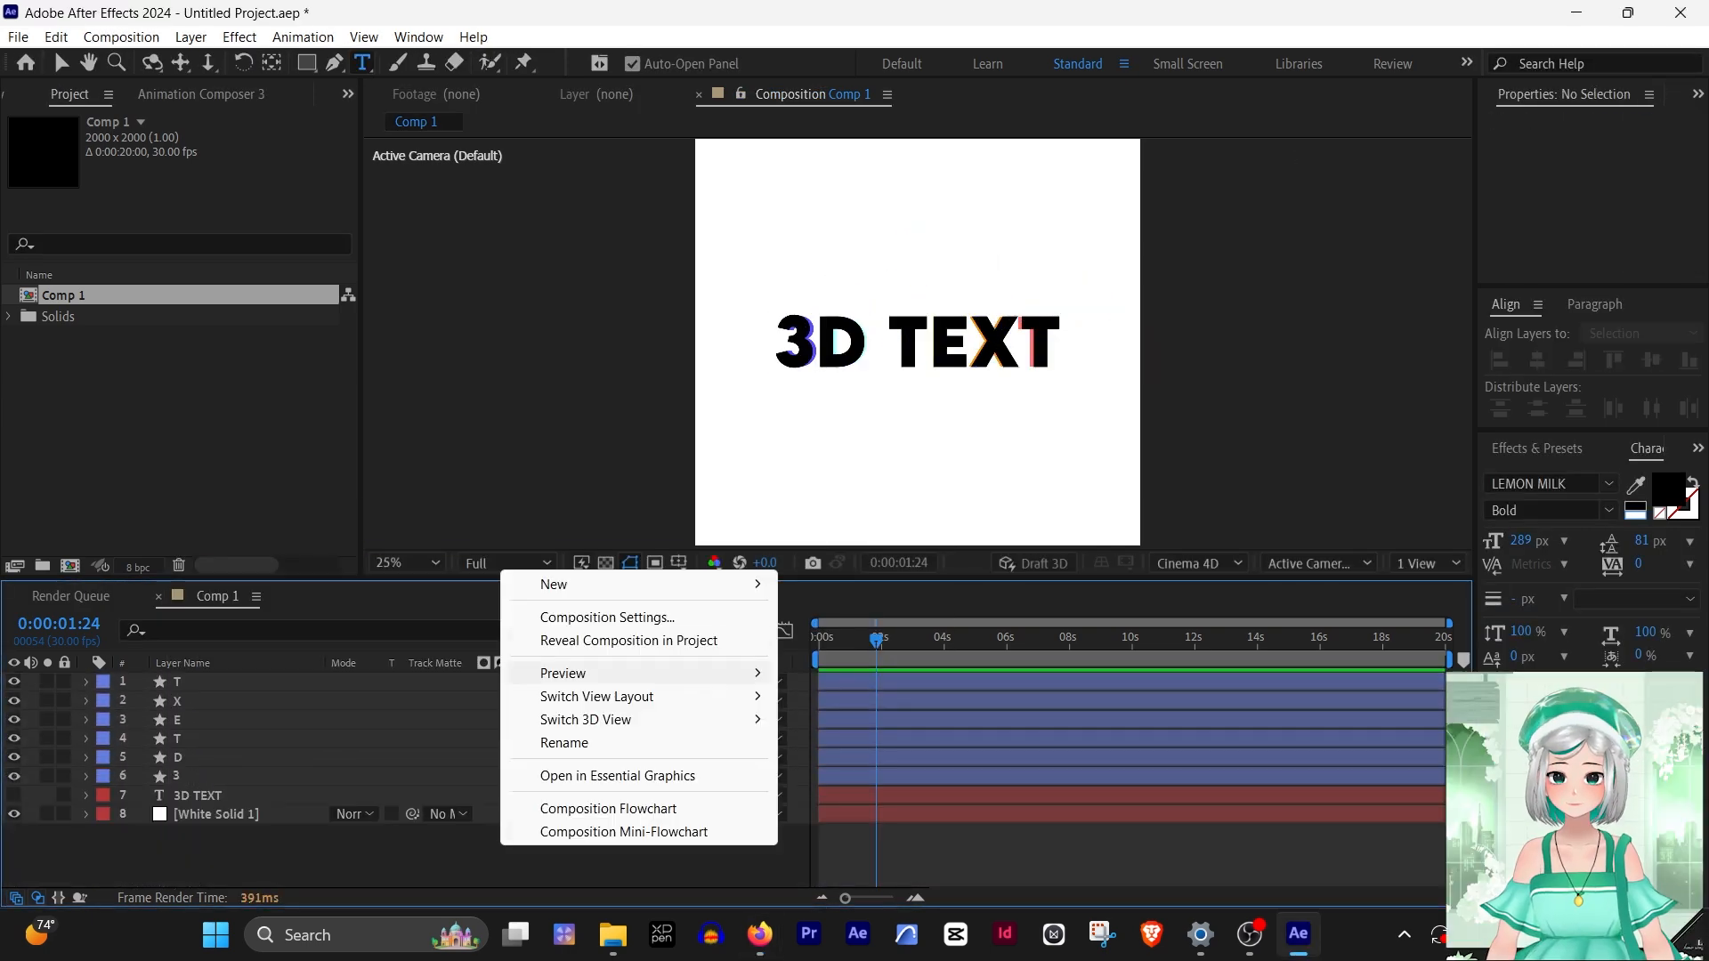
{"action": "mouse_move", "coordinate": [605, 585]}
{"action": "left_click", "coordinate": [839, 686]}
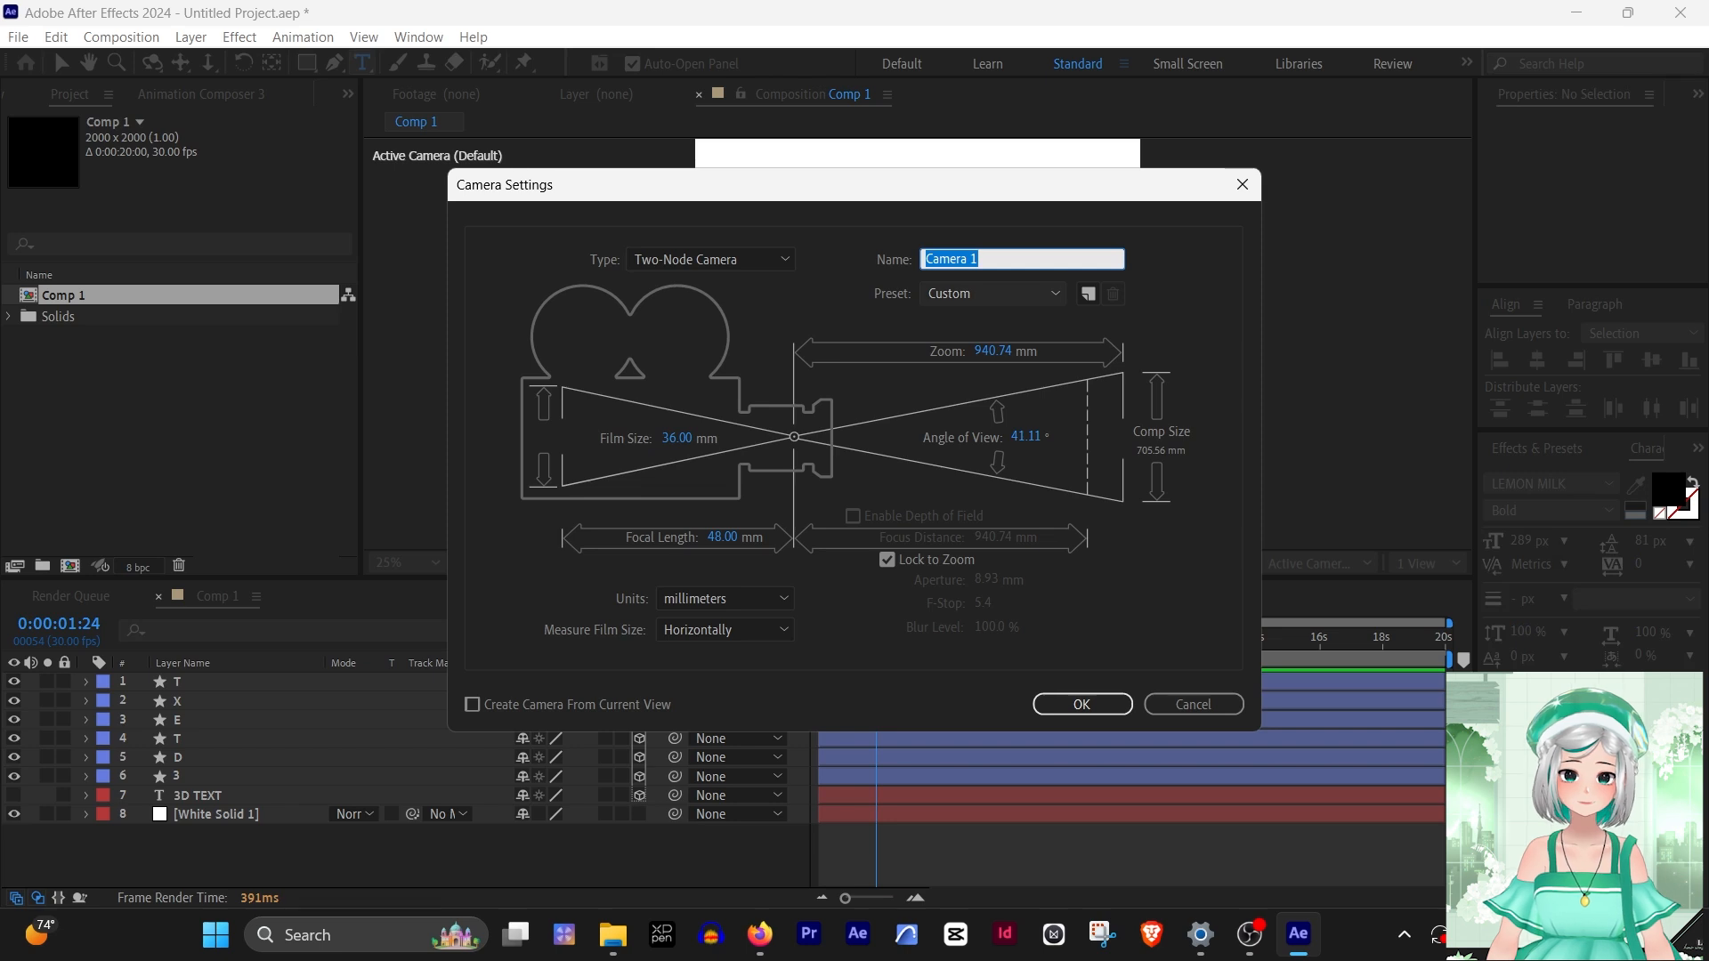
{"action": "left_click", "coordinate": [992, 292]}
{"action": "left_click", "coordinate": [988, 472]}
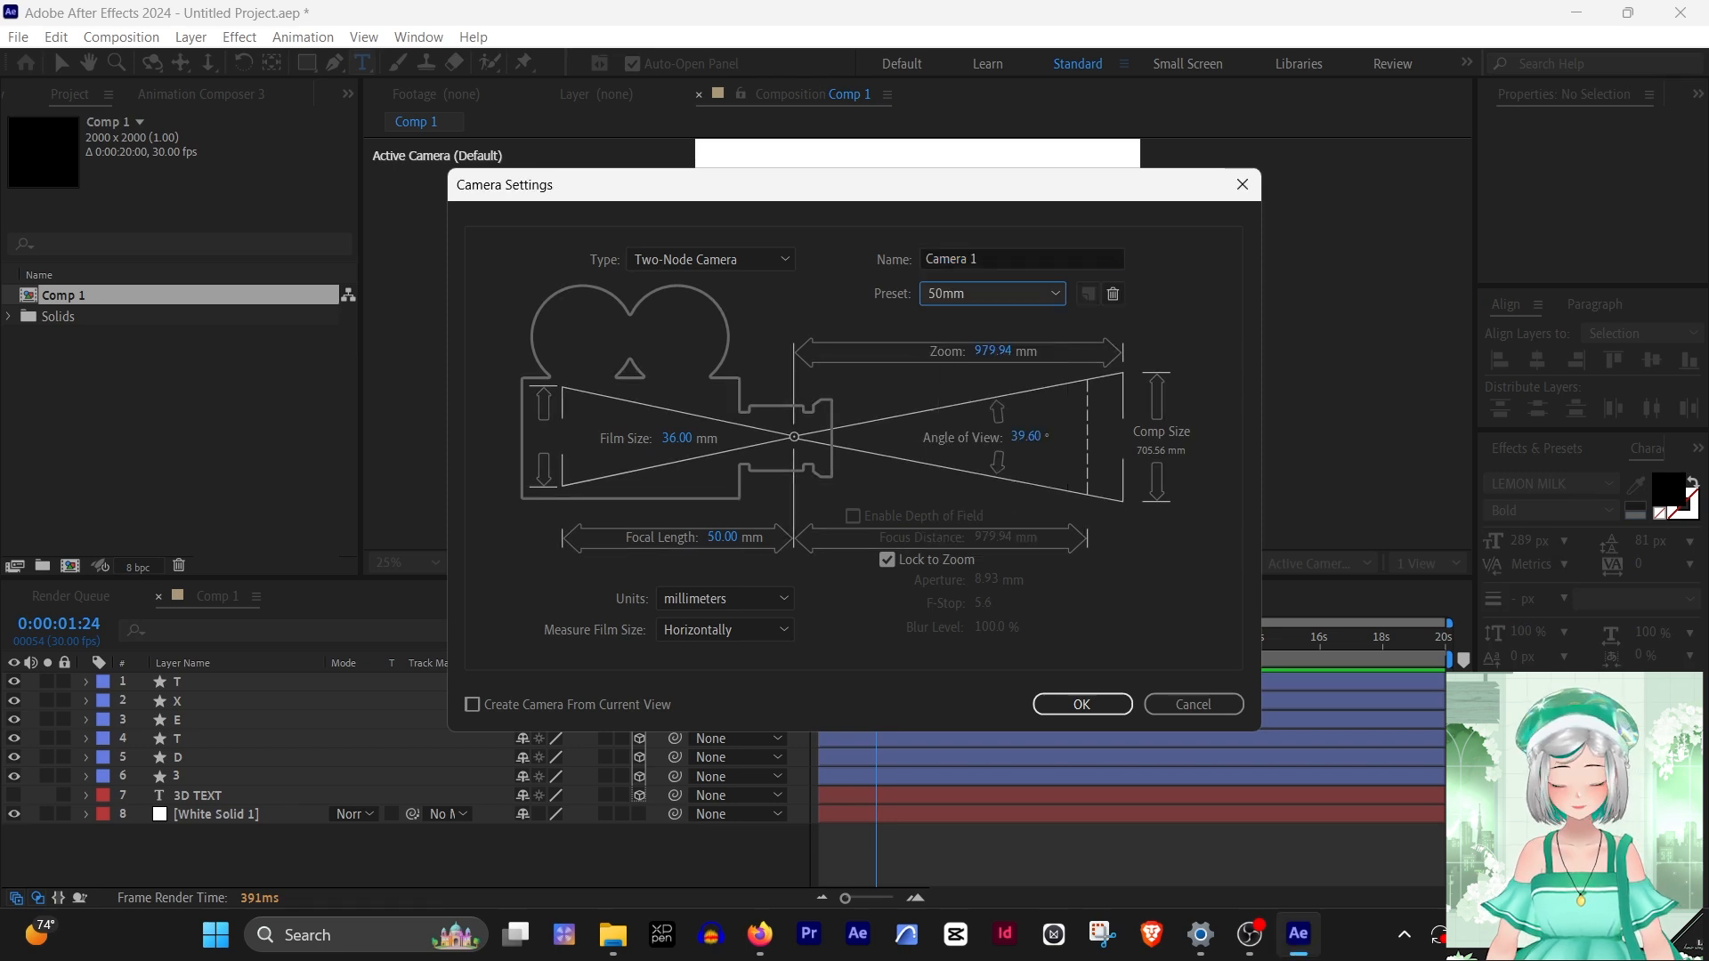
{"action": "key", "text": "Return"}
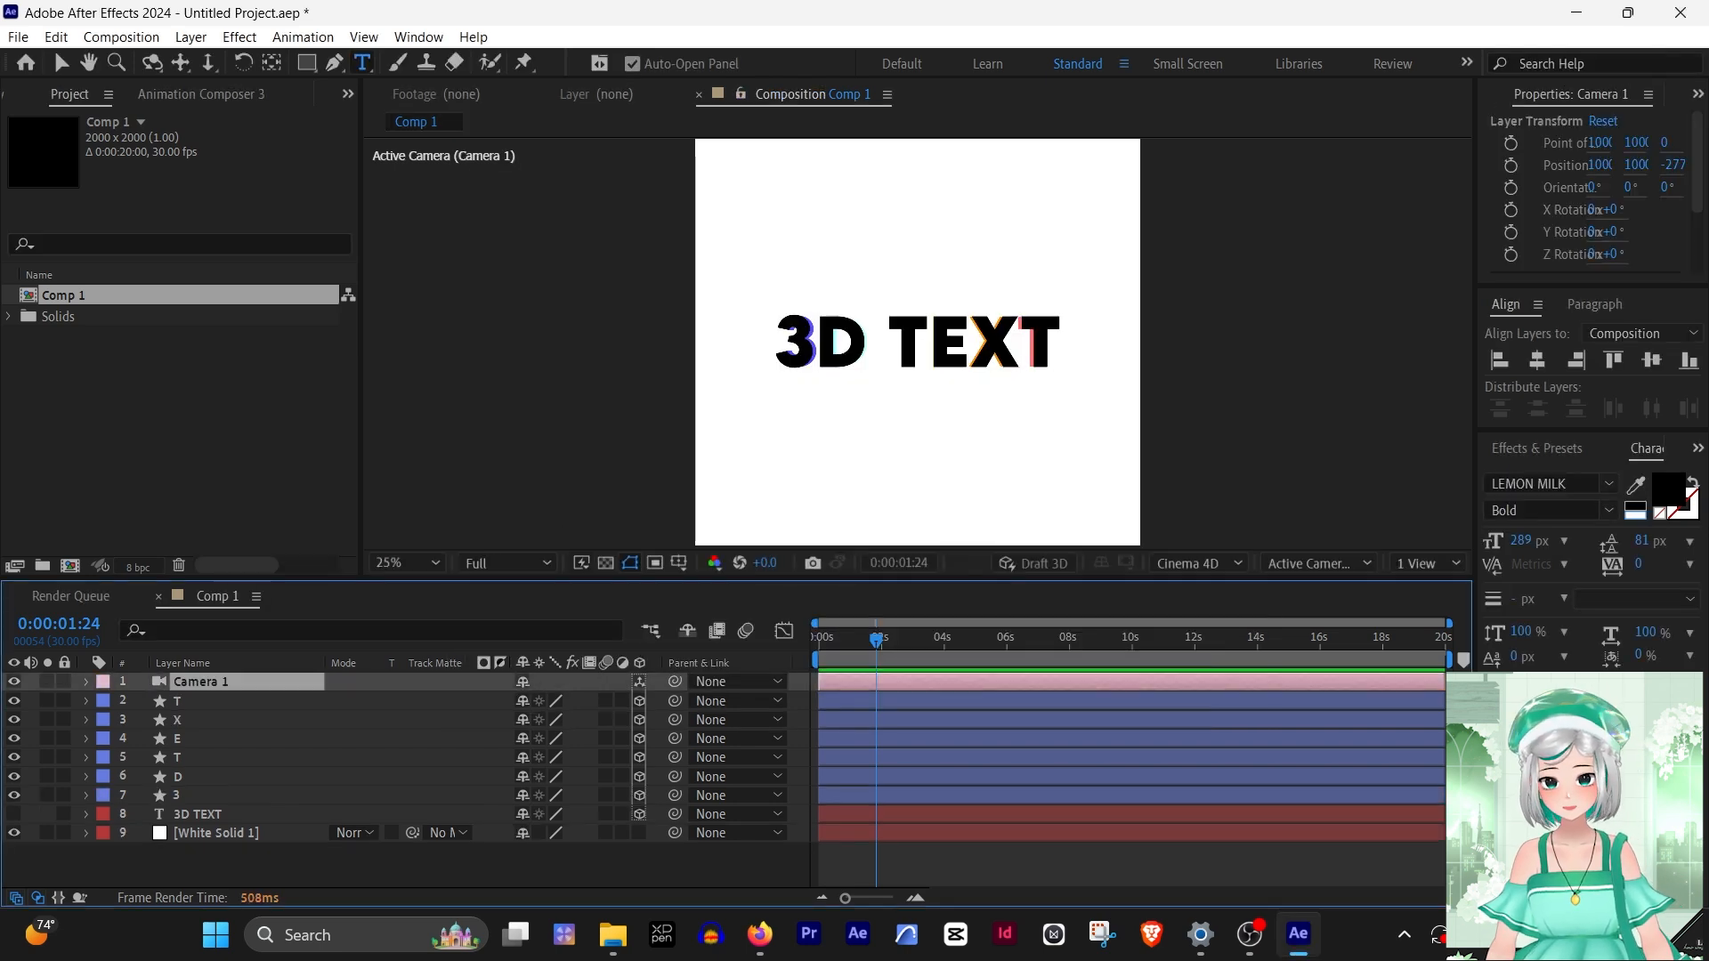
Set the camera's zoom to 10000 pixels and its Z position to -10000
{"action": "key", "text": "u"}
{"action": "key", "text": "u"}
{"action": "left_click", "coordinate": [534, 720]}
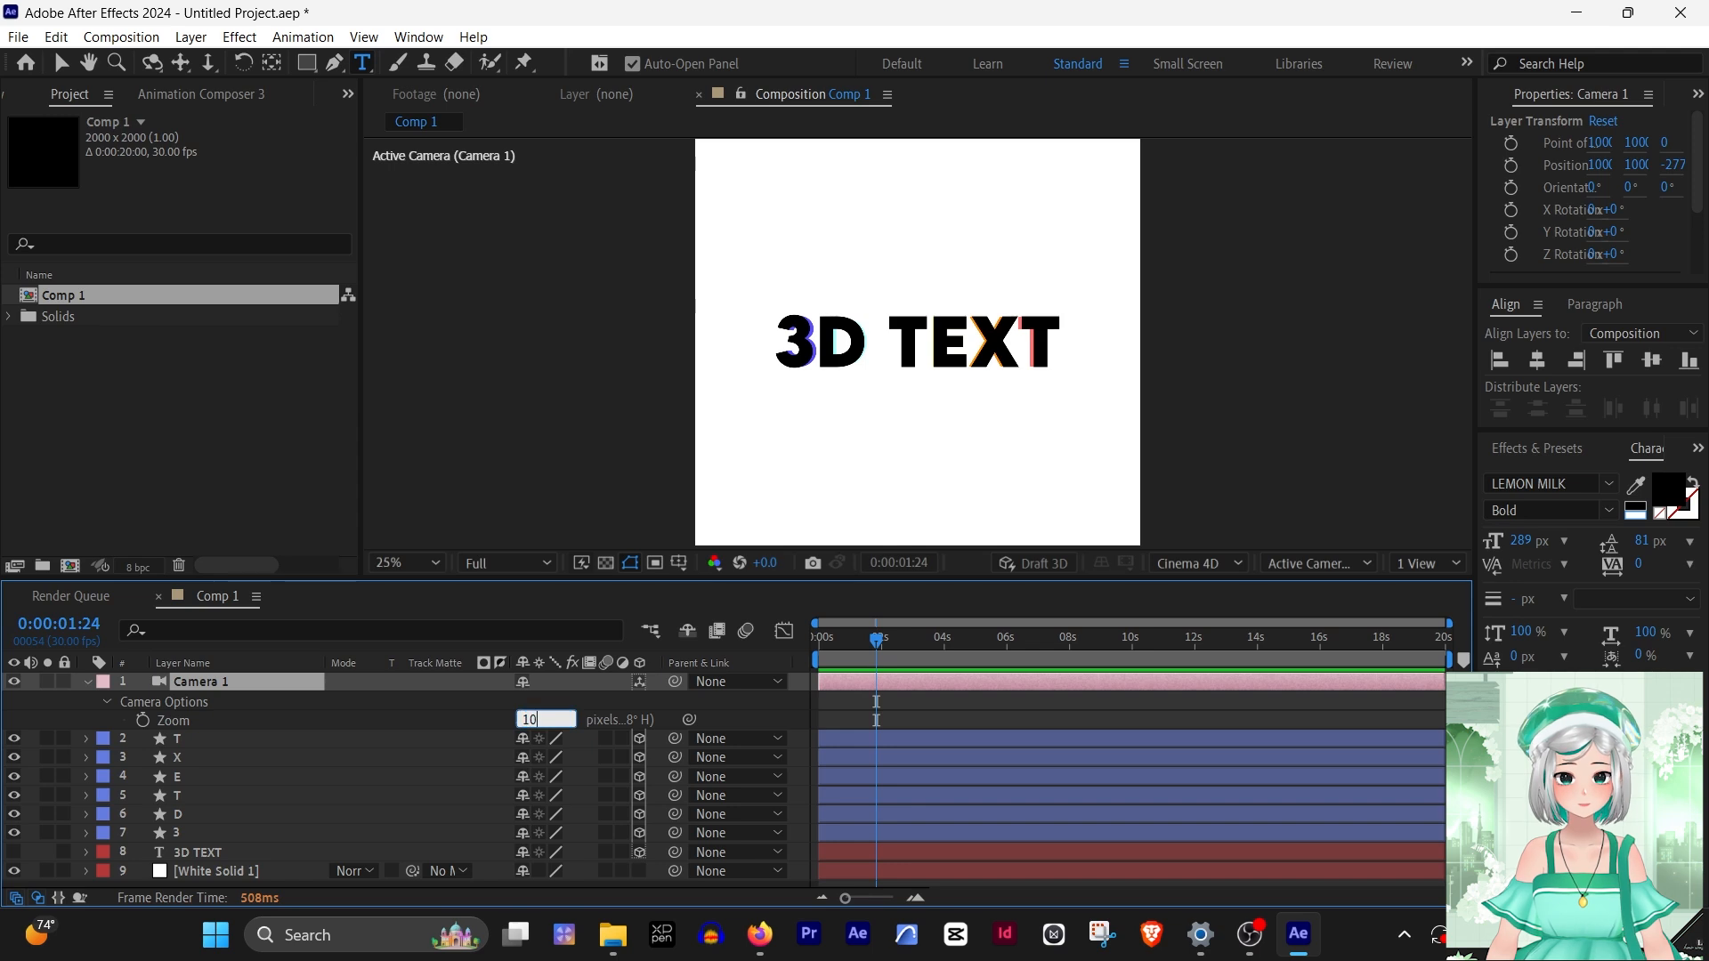
{"action": "type", "text": "10000"}
{"action": "key", "text": "Return"}
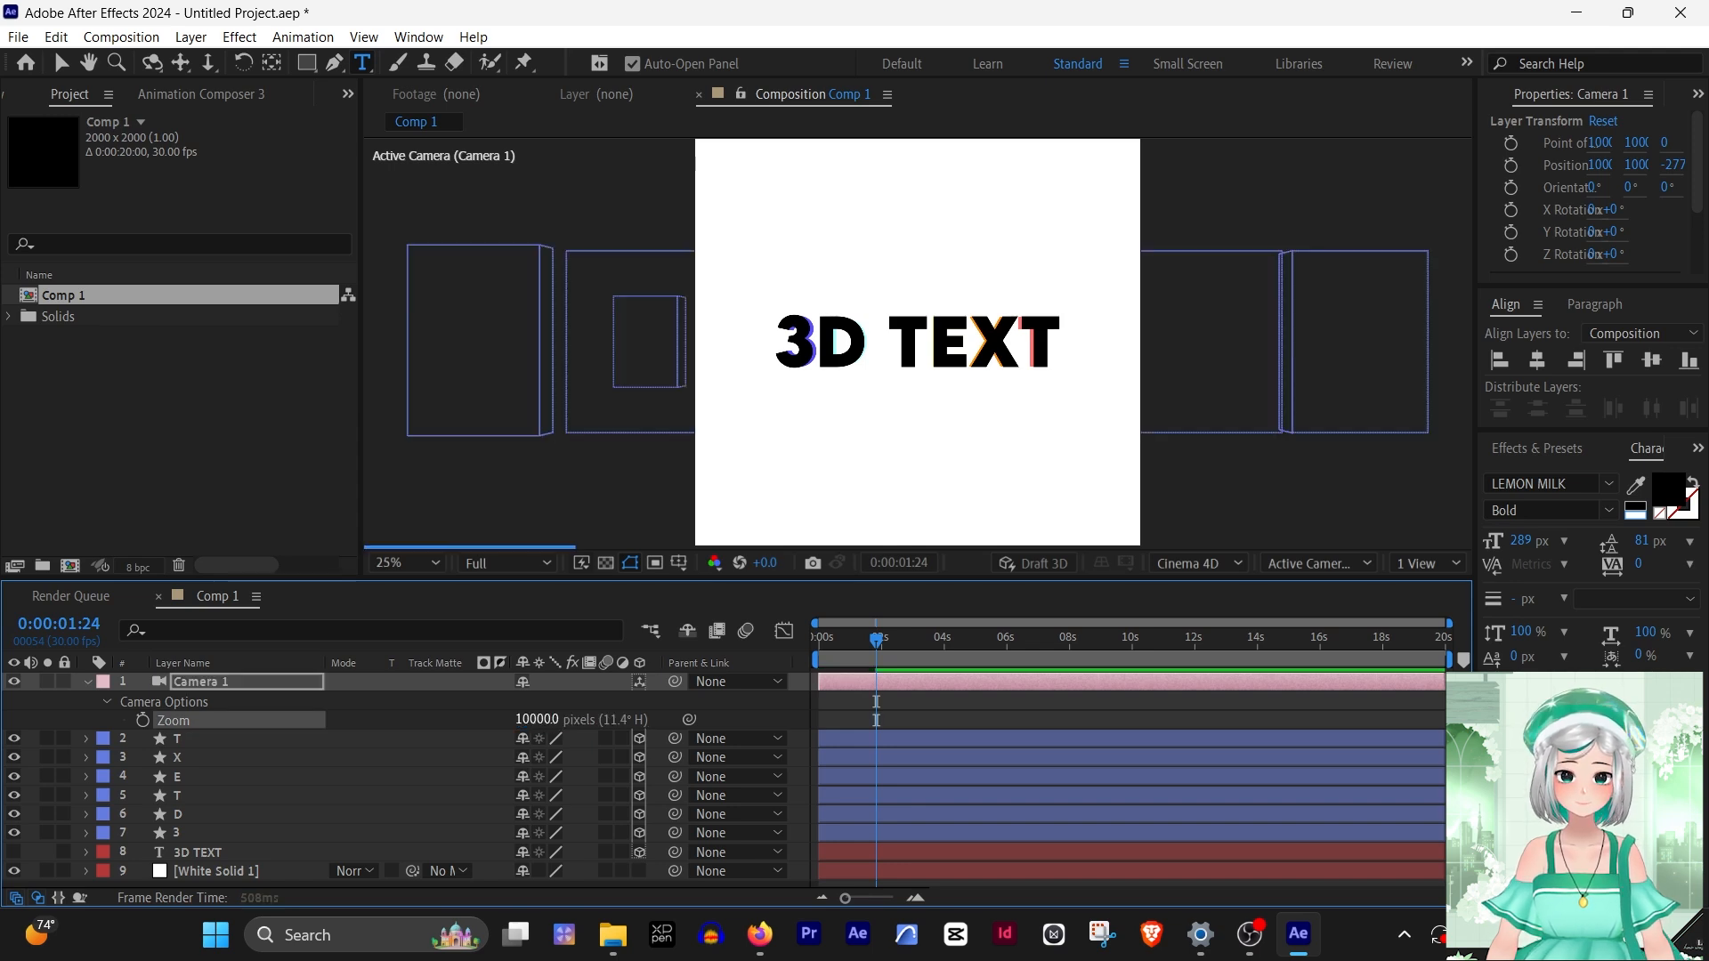
{"action": "key", "text": "p"}
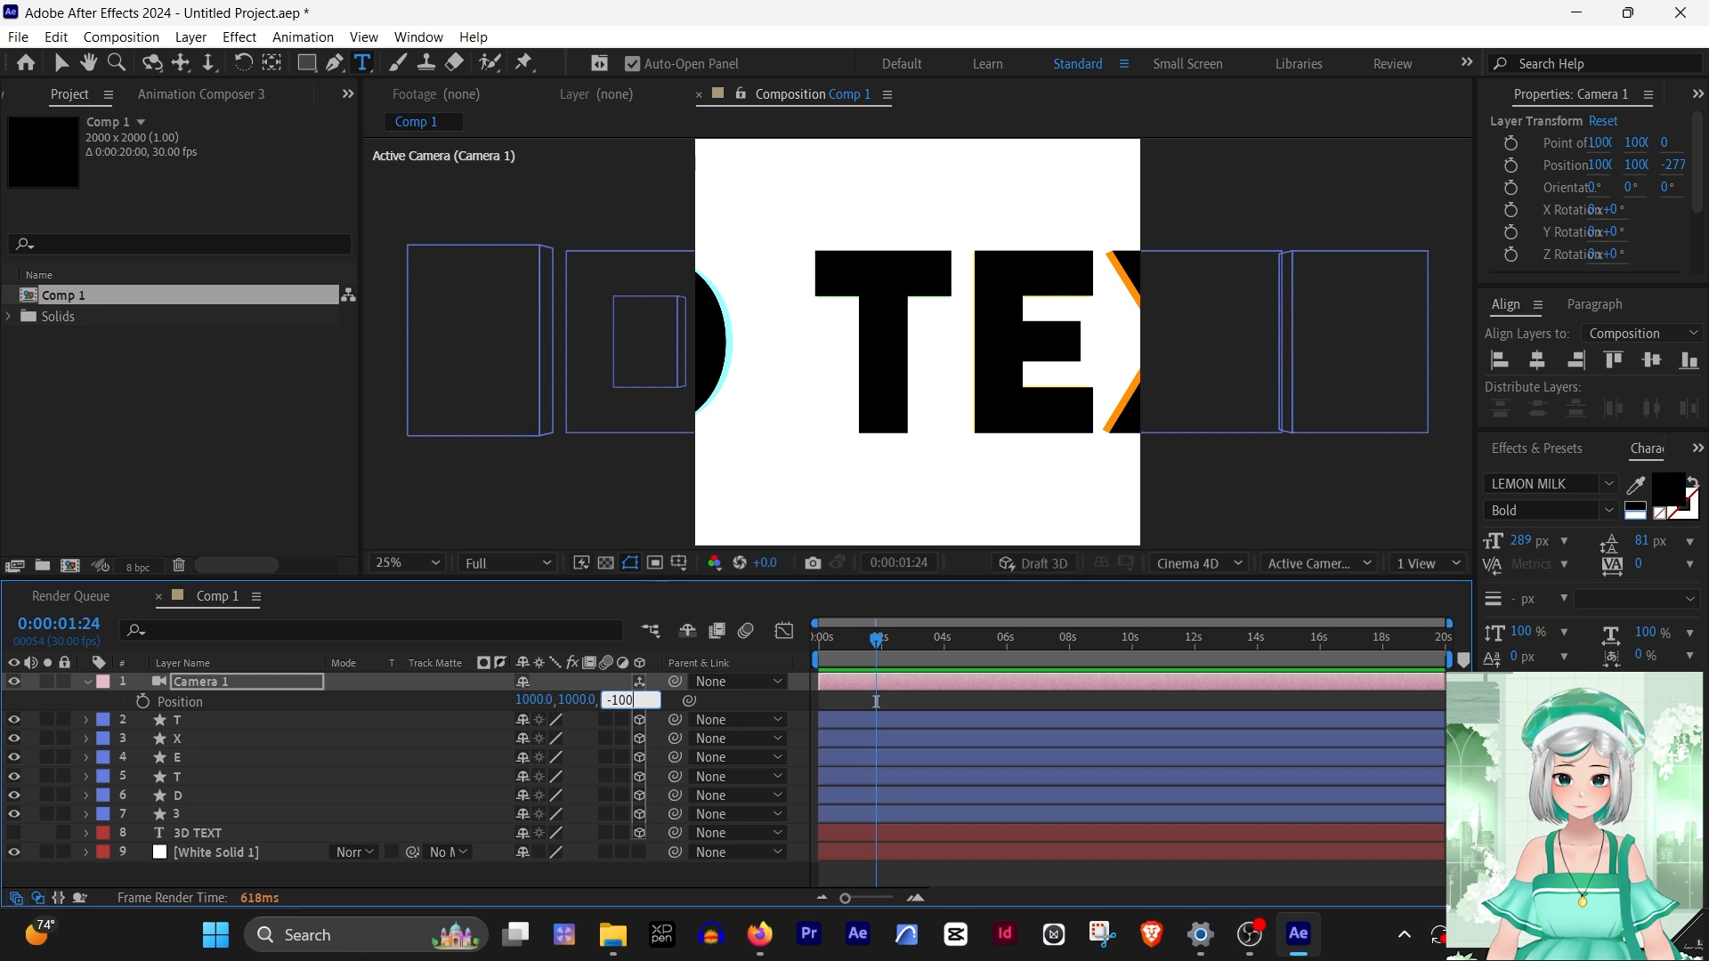
{"action": "key", "text": "Return"}
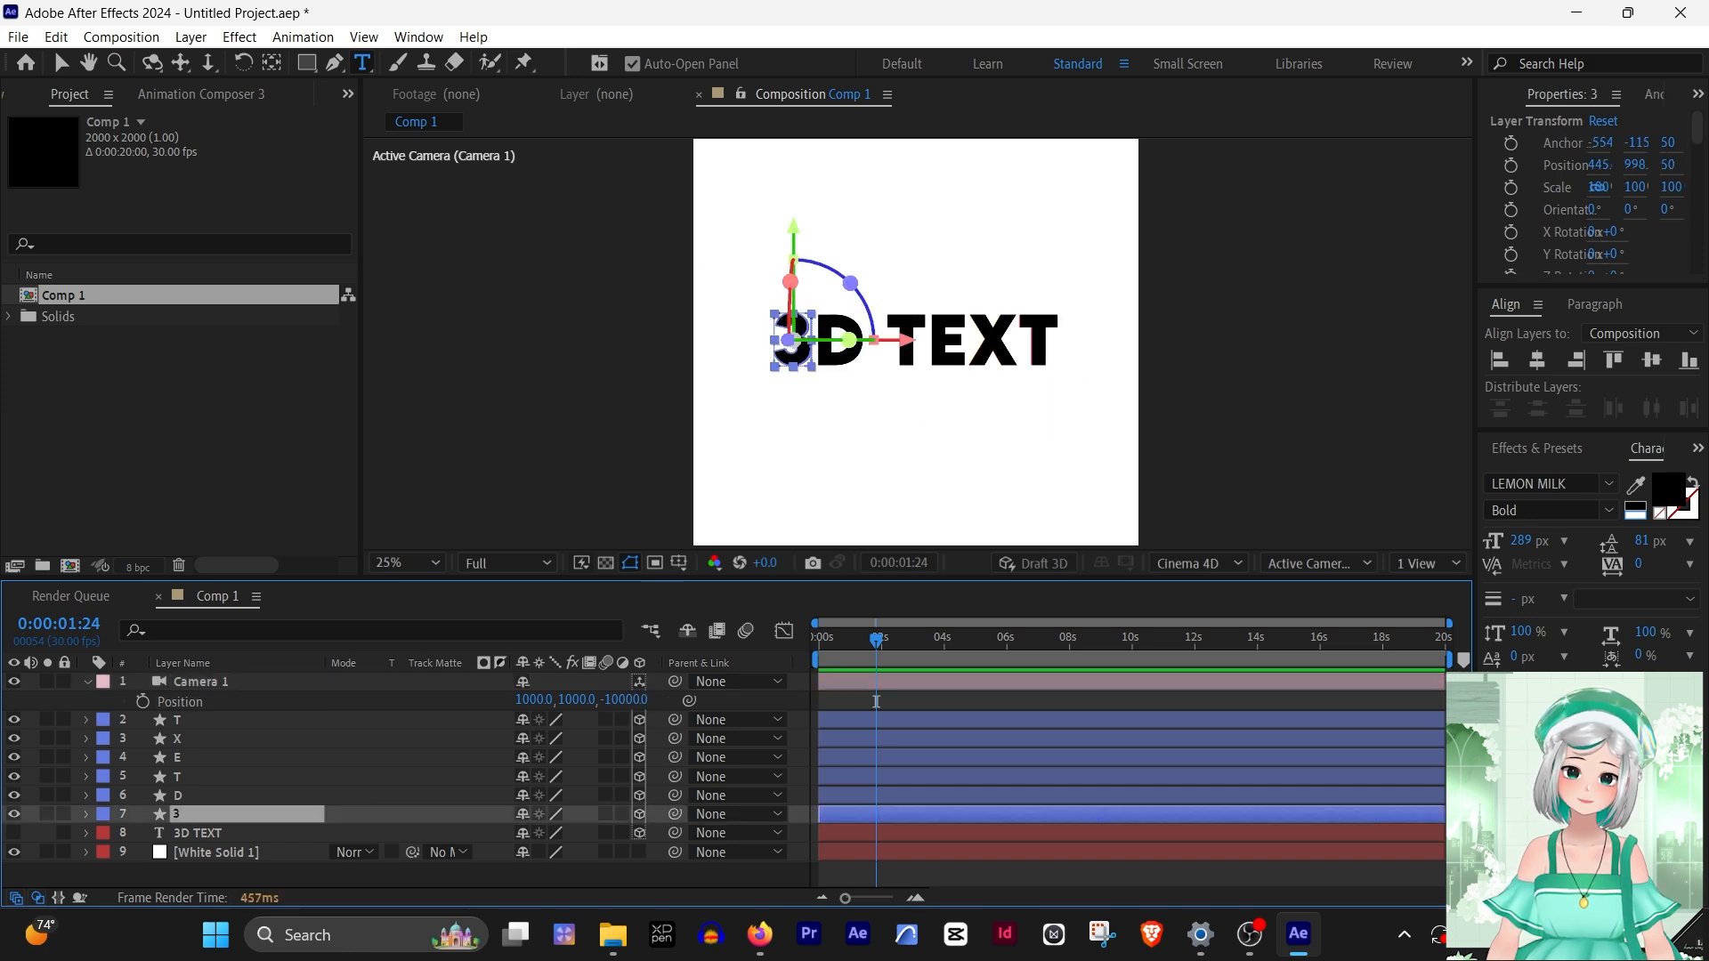
Keyframe the X and Y rotation of the 3 layer and shift both keyframes toward the start of the timeline
{"action": "key", "text": "r"}
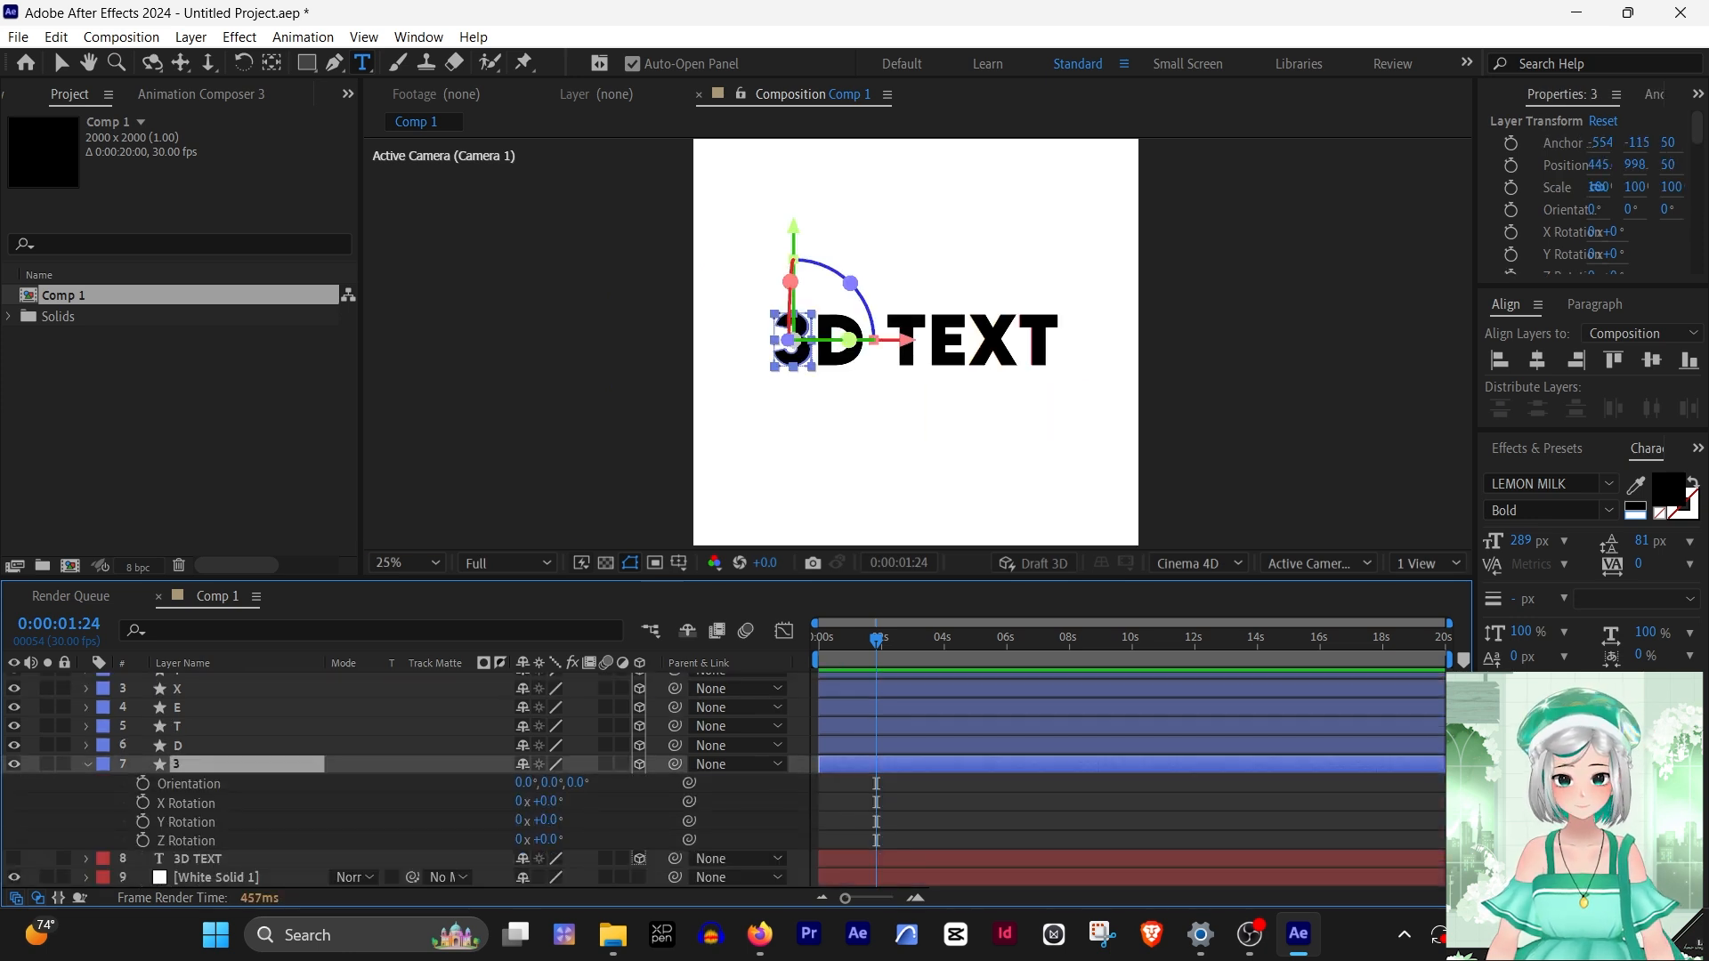
{"action": "left_click", "coordinate": [142, 822]}
{"action": "left_click", "coordinate": [143, 803]}
{"action": "key", "text": "u"}
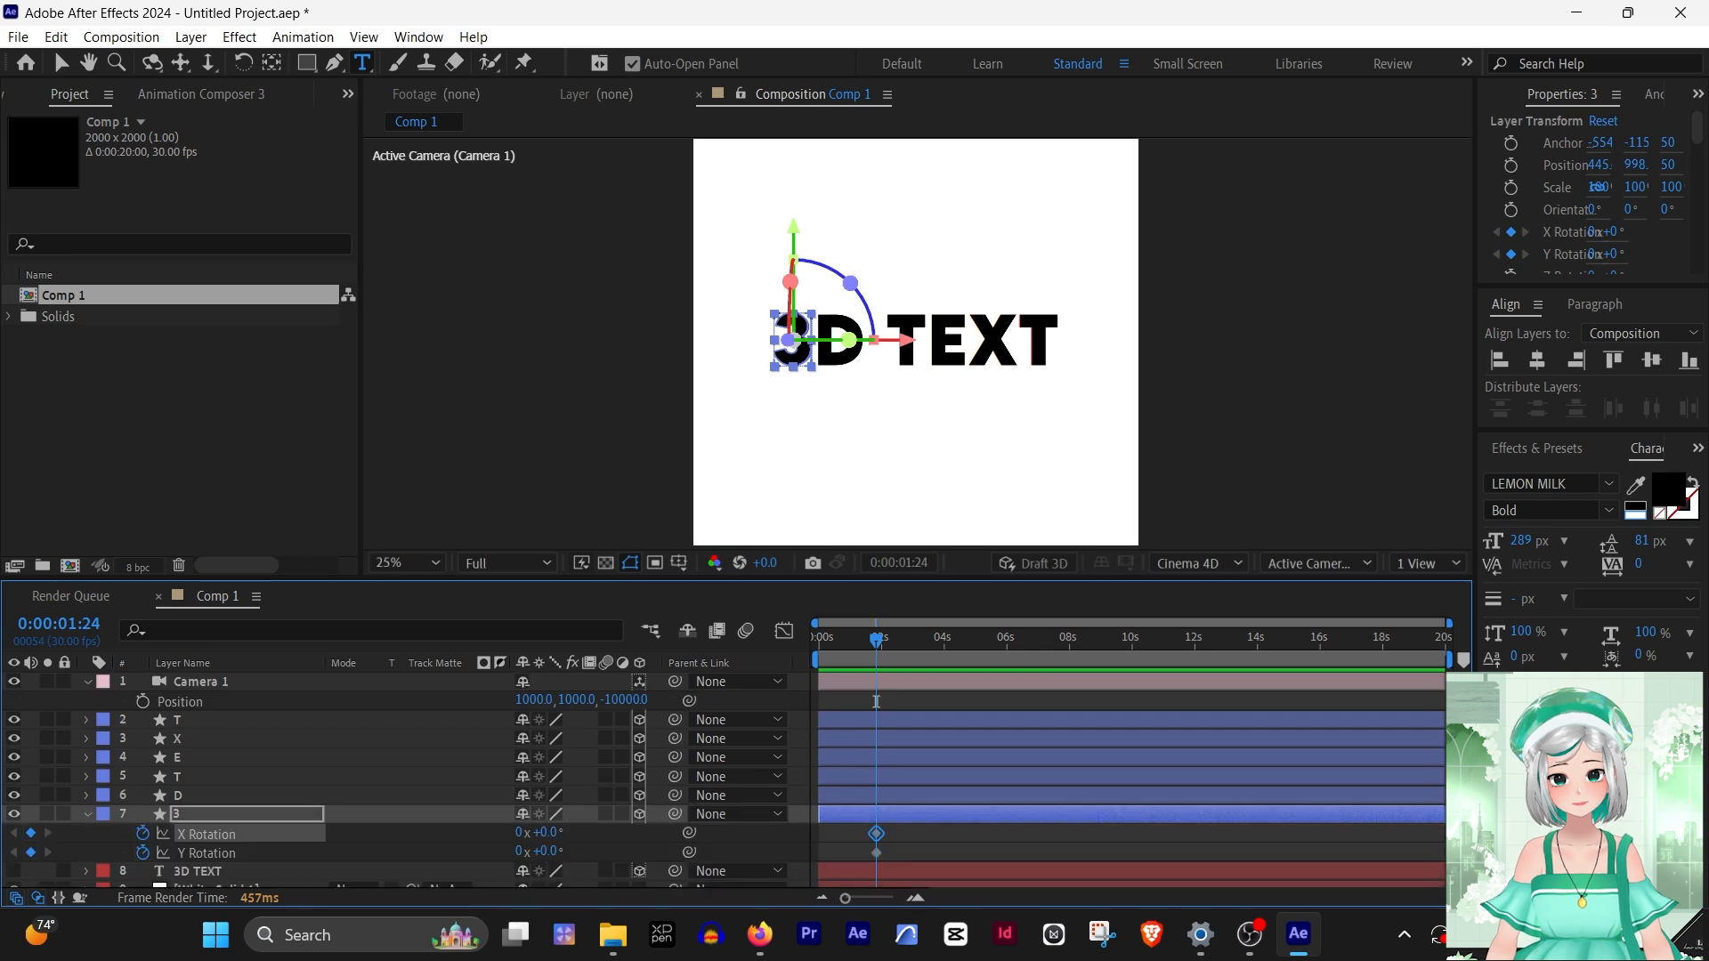
{"action": "left_click_drag", "start_coordinate": [902, 826], "coordinate": [874, 860]}
{"action": "key", "text": "alt+shift+Left"}
{"action": "key", "text": "alt+shift+Left"}
{"action": "key", "text": "alt+shift+Left"}
{"action": "key", "text": "alt+shift+Left"}
{"action": "key", "text": "alt+shift+Left"}
{"action": "key", "text": "alt+shift+Left"}
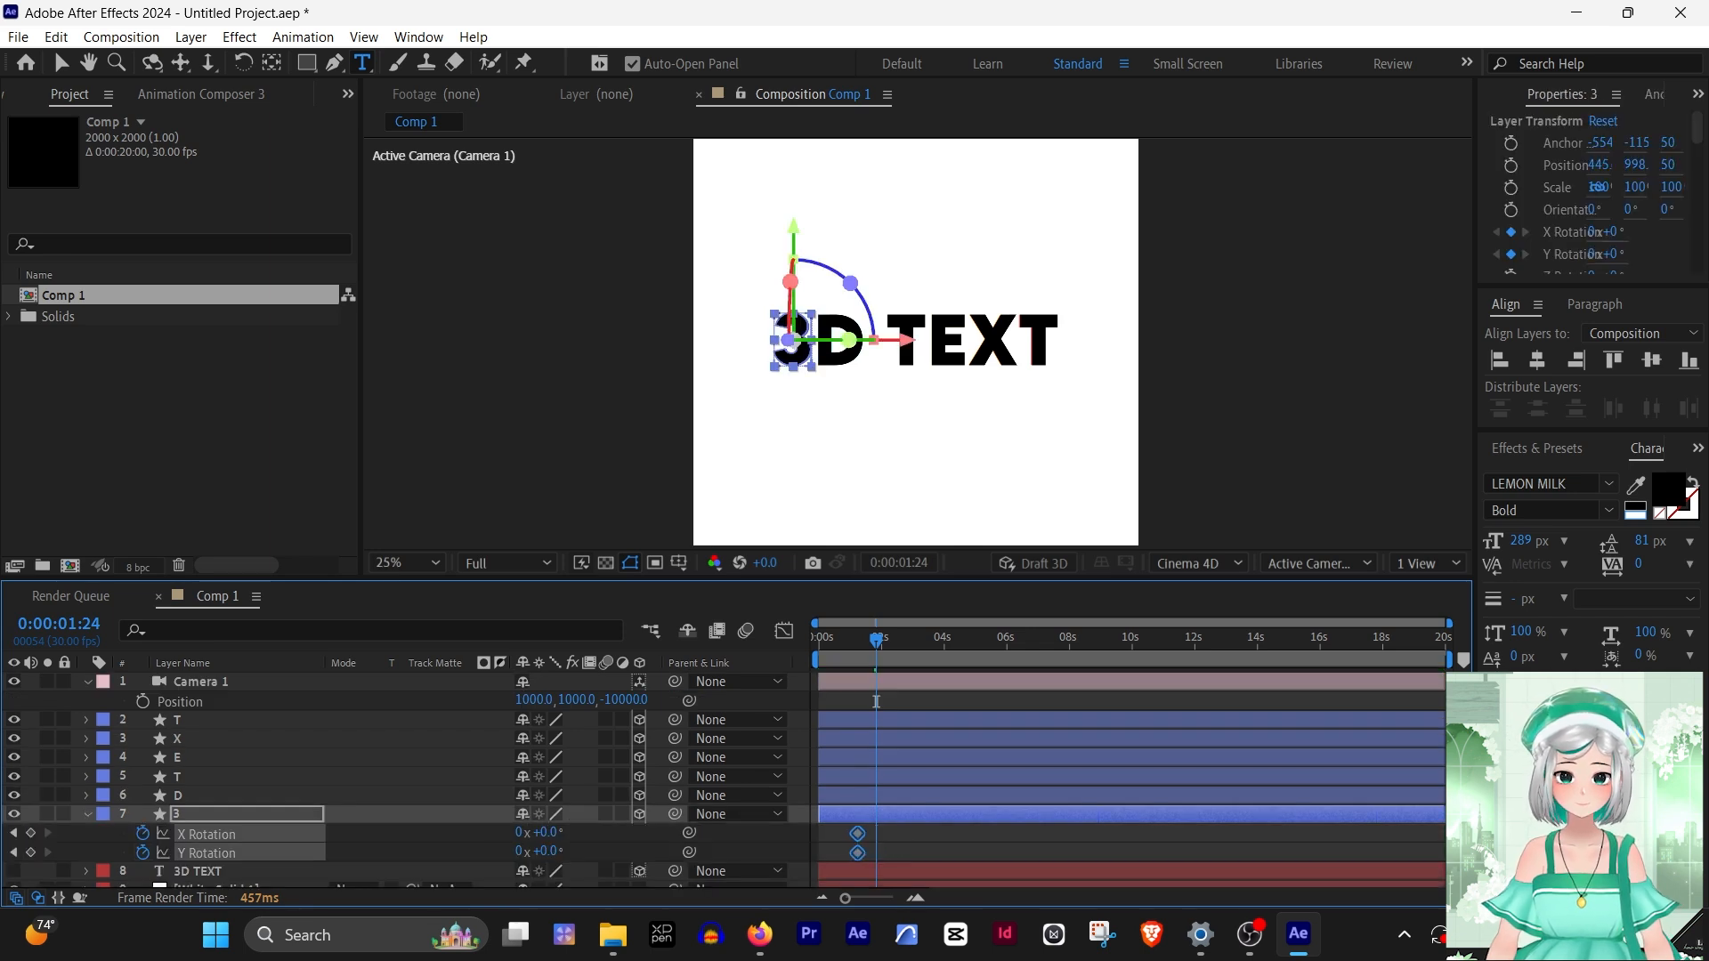
End the work area at about 4 seconds and trim the composition to the work area
{"action": "key", "text": "ctrl+shift+Right"}
{"action": "key", "text": "ctrl+shift+Right"}
{"action": "key", "text": "ctrl+shift+Right"}
{"action": "key", "text": "ctrl+shift+Right"}
{"action": "key", "text": "ctrl+shift+Right"}
{"action": "key", "text": "ctrl+shift+Right"}
{"action": "key", "text": "ctrl+shift+Right"}
{"action": "key", "text": "ctrl+shift+Right"}
{"action": "key", "text": "ctrl+shift+Right"}
{"action": "key", "text": "Page_Up"}
{"action": "key", "text": "Page_Up"}
{"action": "key", "text": "Page_Up"}
{"action": "key", "text": "Page_Up"}
{"action": "key", "text": "Page_Up"}
{"action": "key", "text": "Page_Up"}
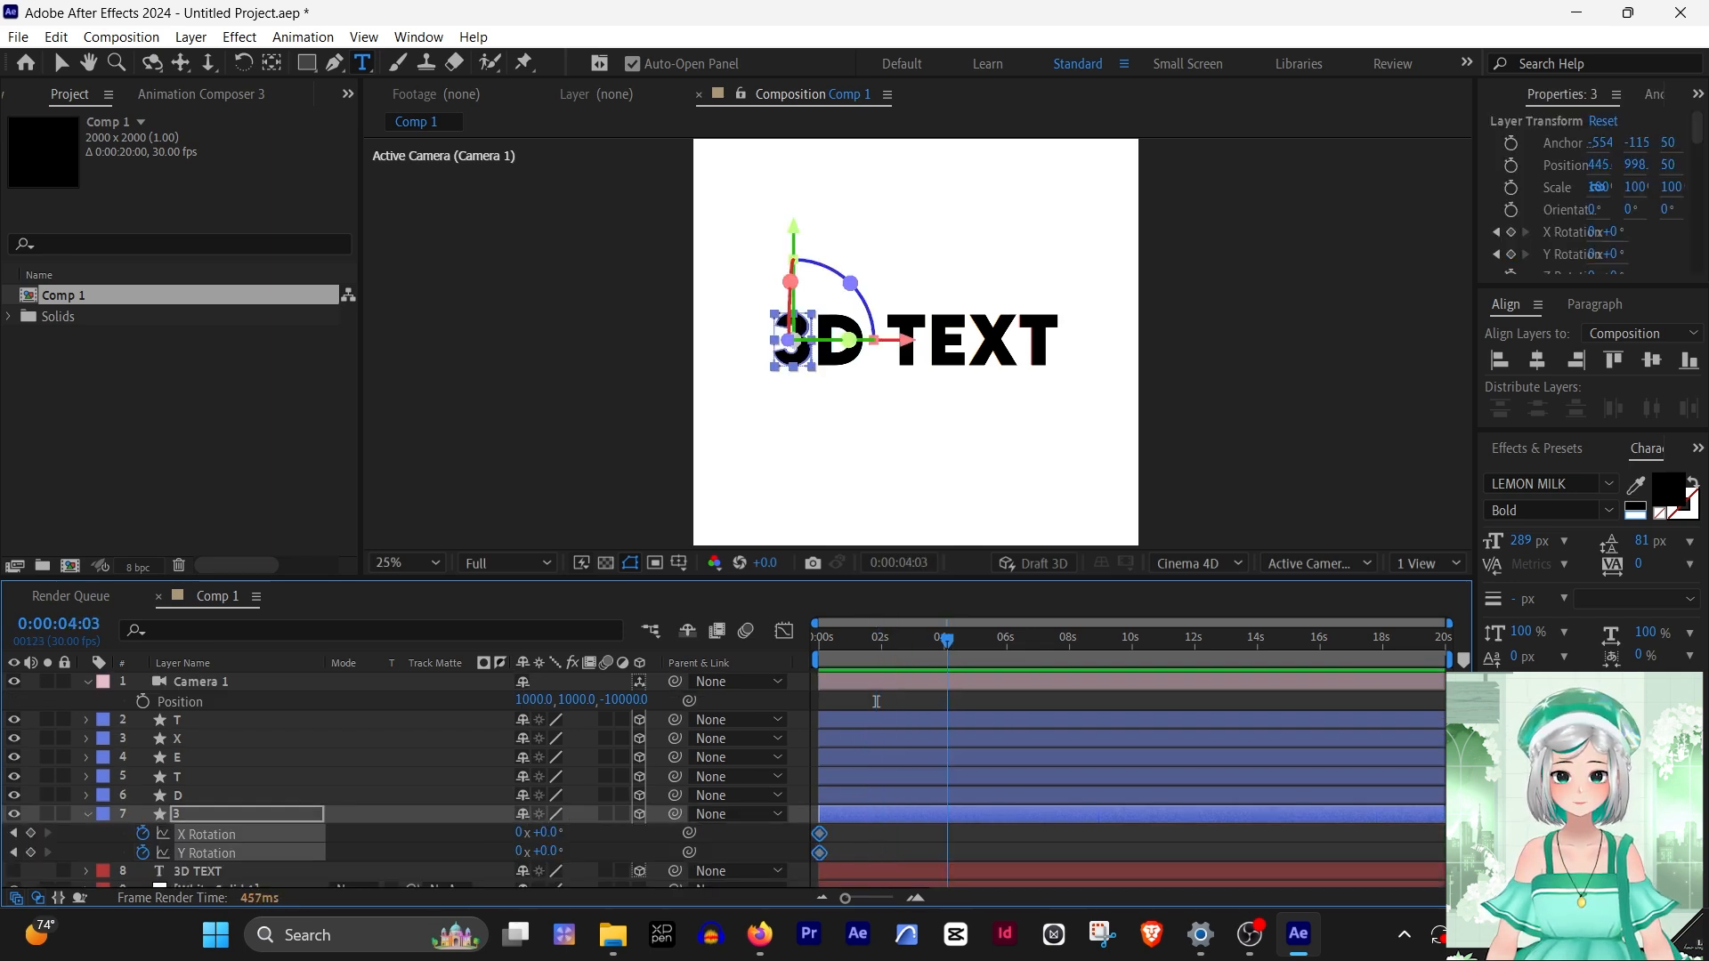
{"action": "key", "text": "n"}
{"action": "key", "text": "ctrl+shift+Left"}
{"action": "key", "text": "ctrl+shift+Left"}
{"action": "right_click", "coordinate": [910, 660]}
{"action": "left_click", "coordinate": [970, 720]}
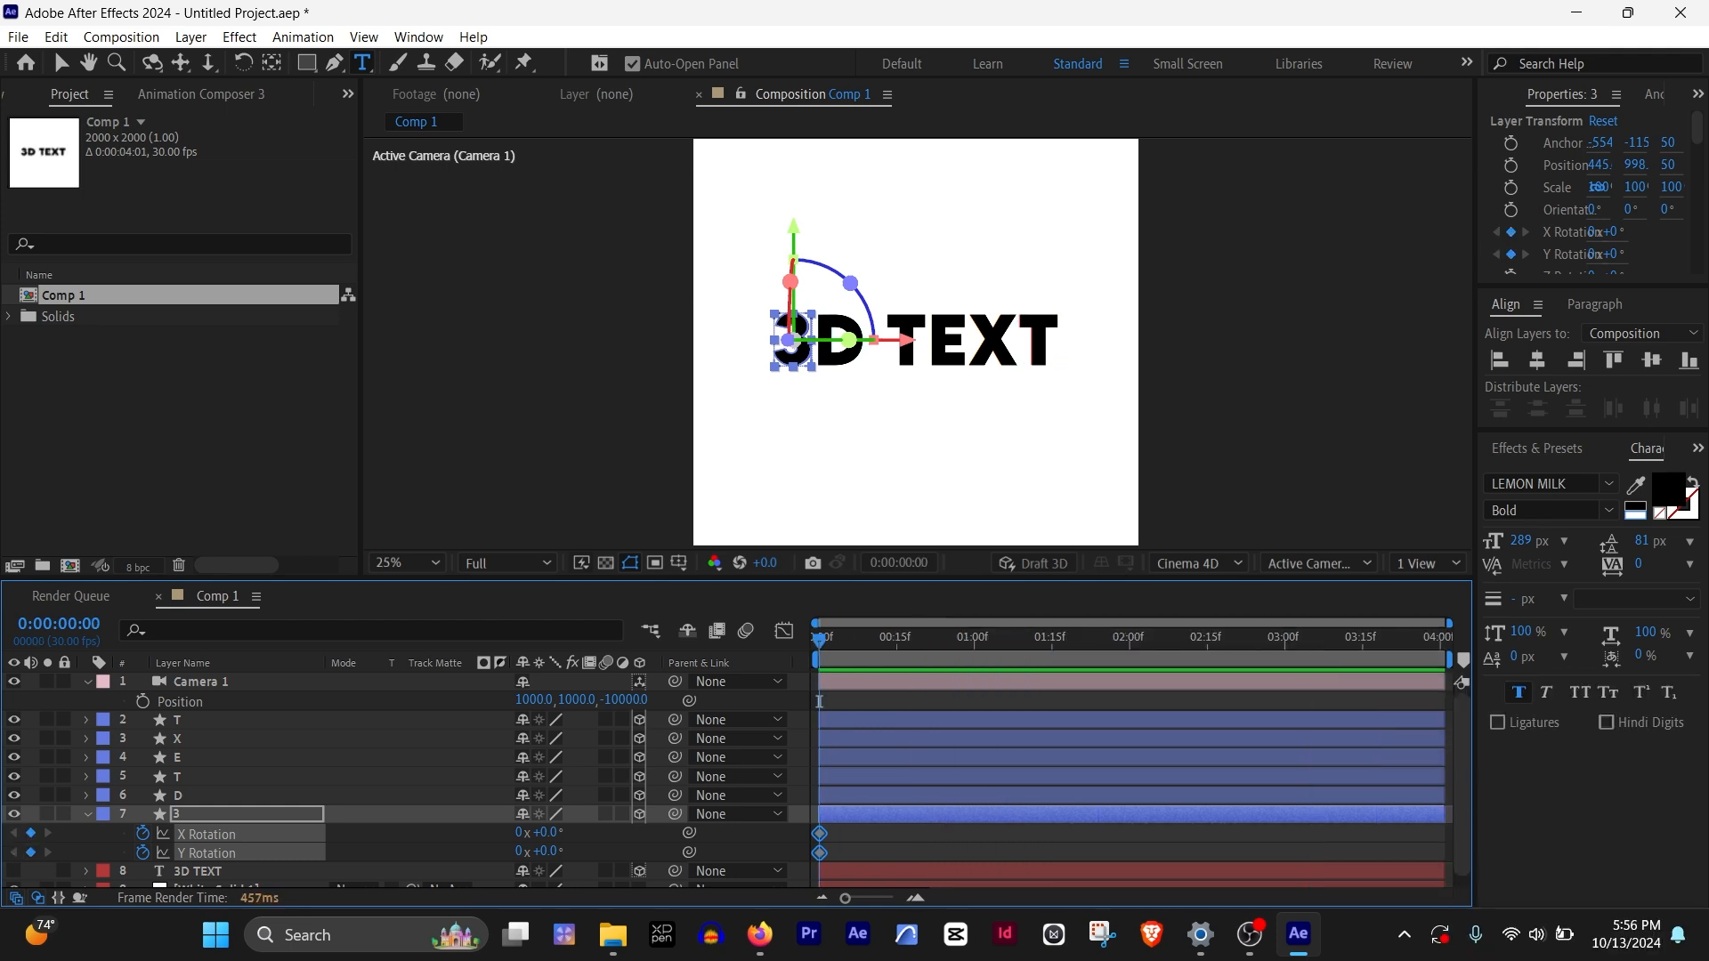
Add X and Y rotation keyframes to the 3 layer at 0:00:02:11 and return to the first frame with nothing selected
{"action": "key", "text": "Page_Up"}
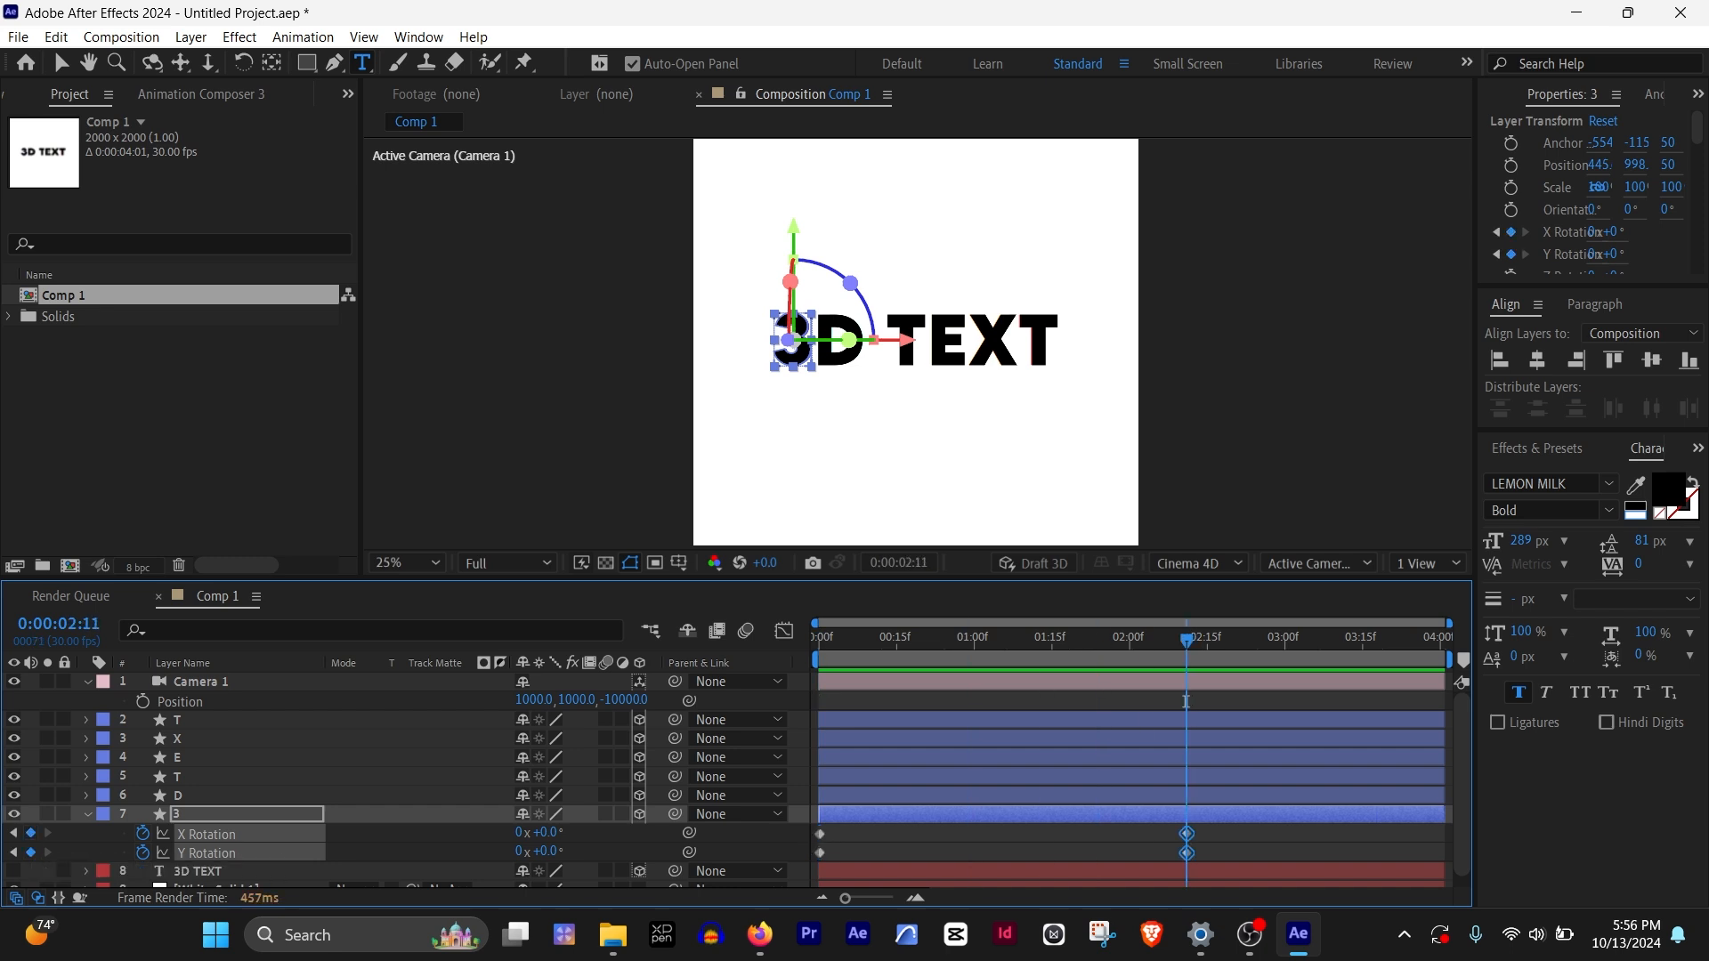
{"action": "left_click_drag", "start_coordinate": [866, 639], "coordinate": [785, 631]}
{"action": "left_click", "coordinate": [594, 851]}
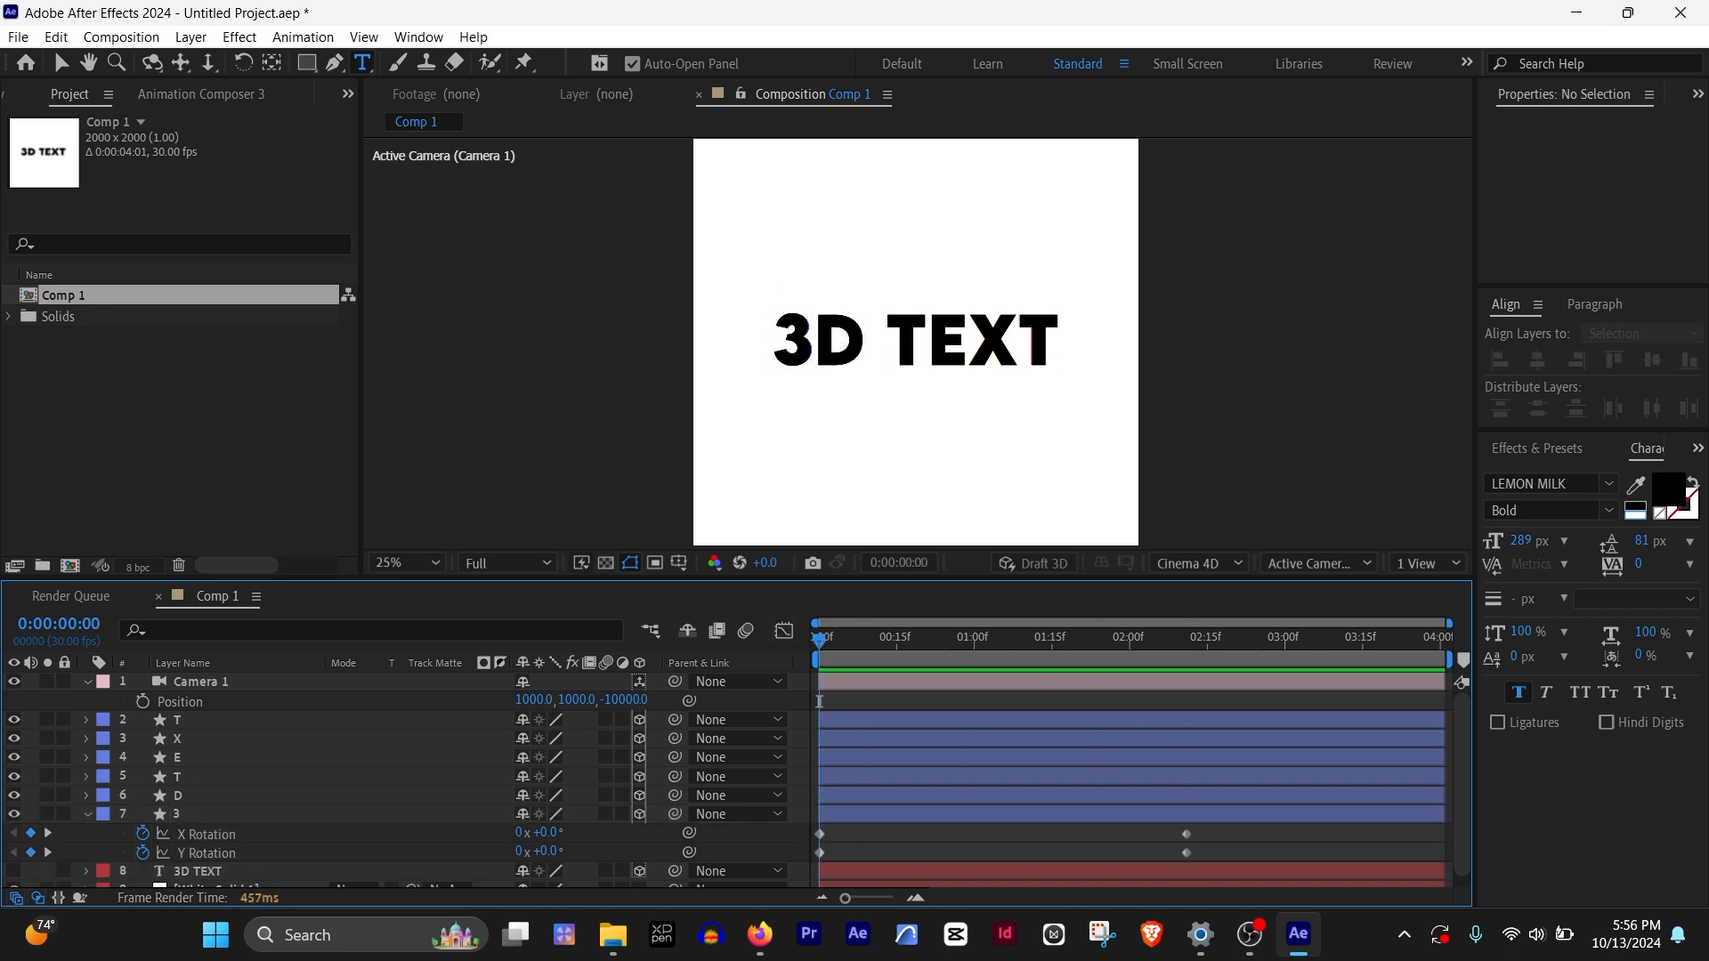
{"action": "key", "text": "alt+Tab"}
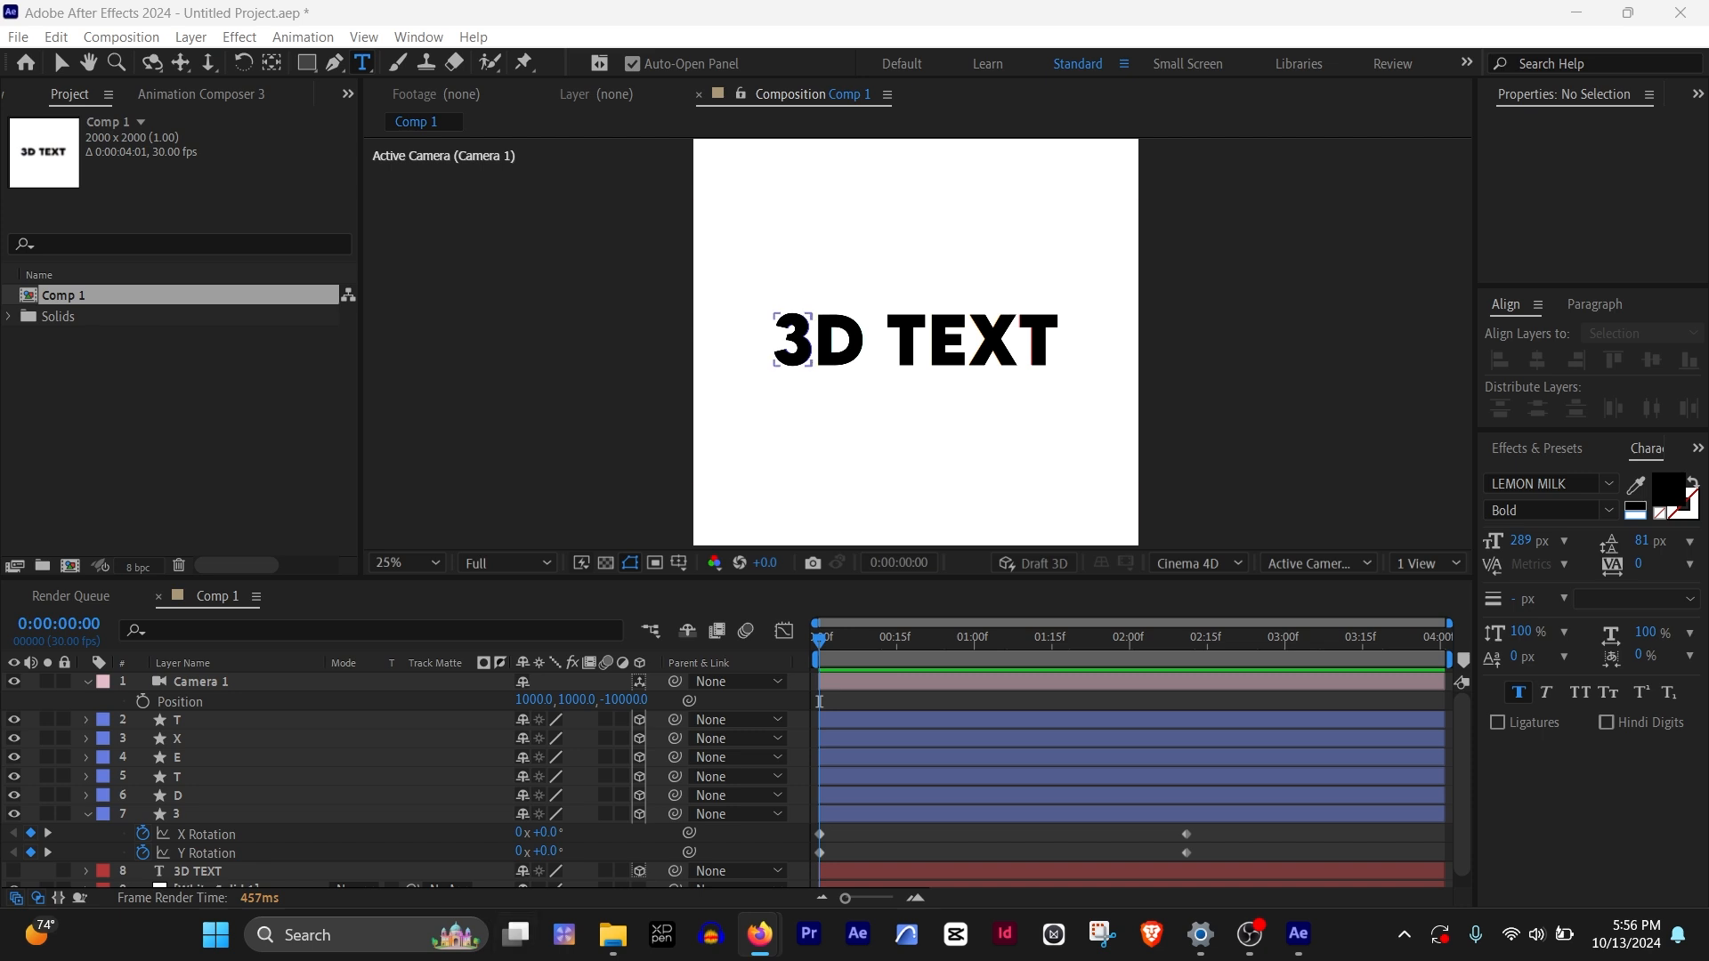
At the first frame, set the 3 layer's X rotation to -1 revolution and its Y rotation to -.5 revolution
{"action": "left_click", "coordinate": [519, 833]}
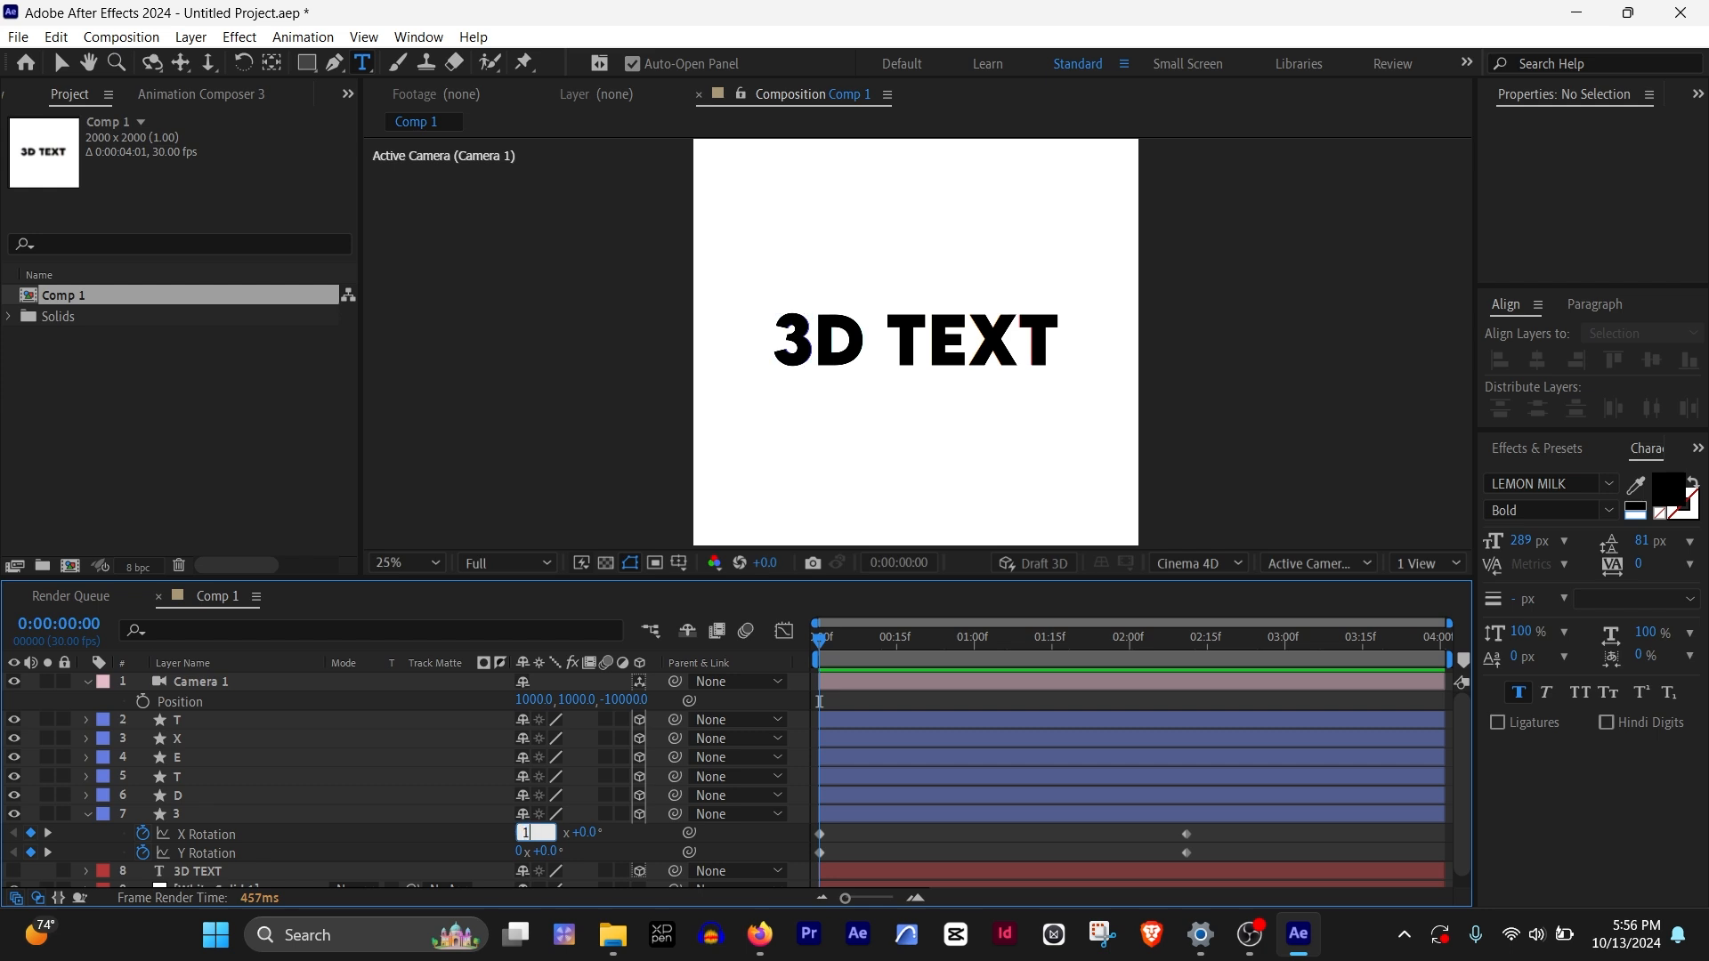
{"action": "type", "text": "1"}
{"action": "key", "text": "Return"}
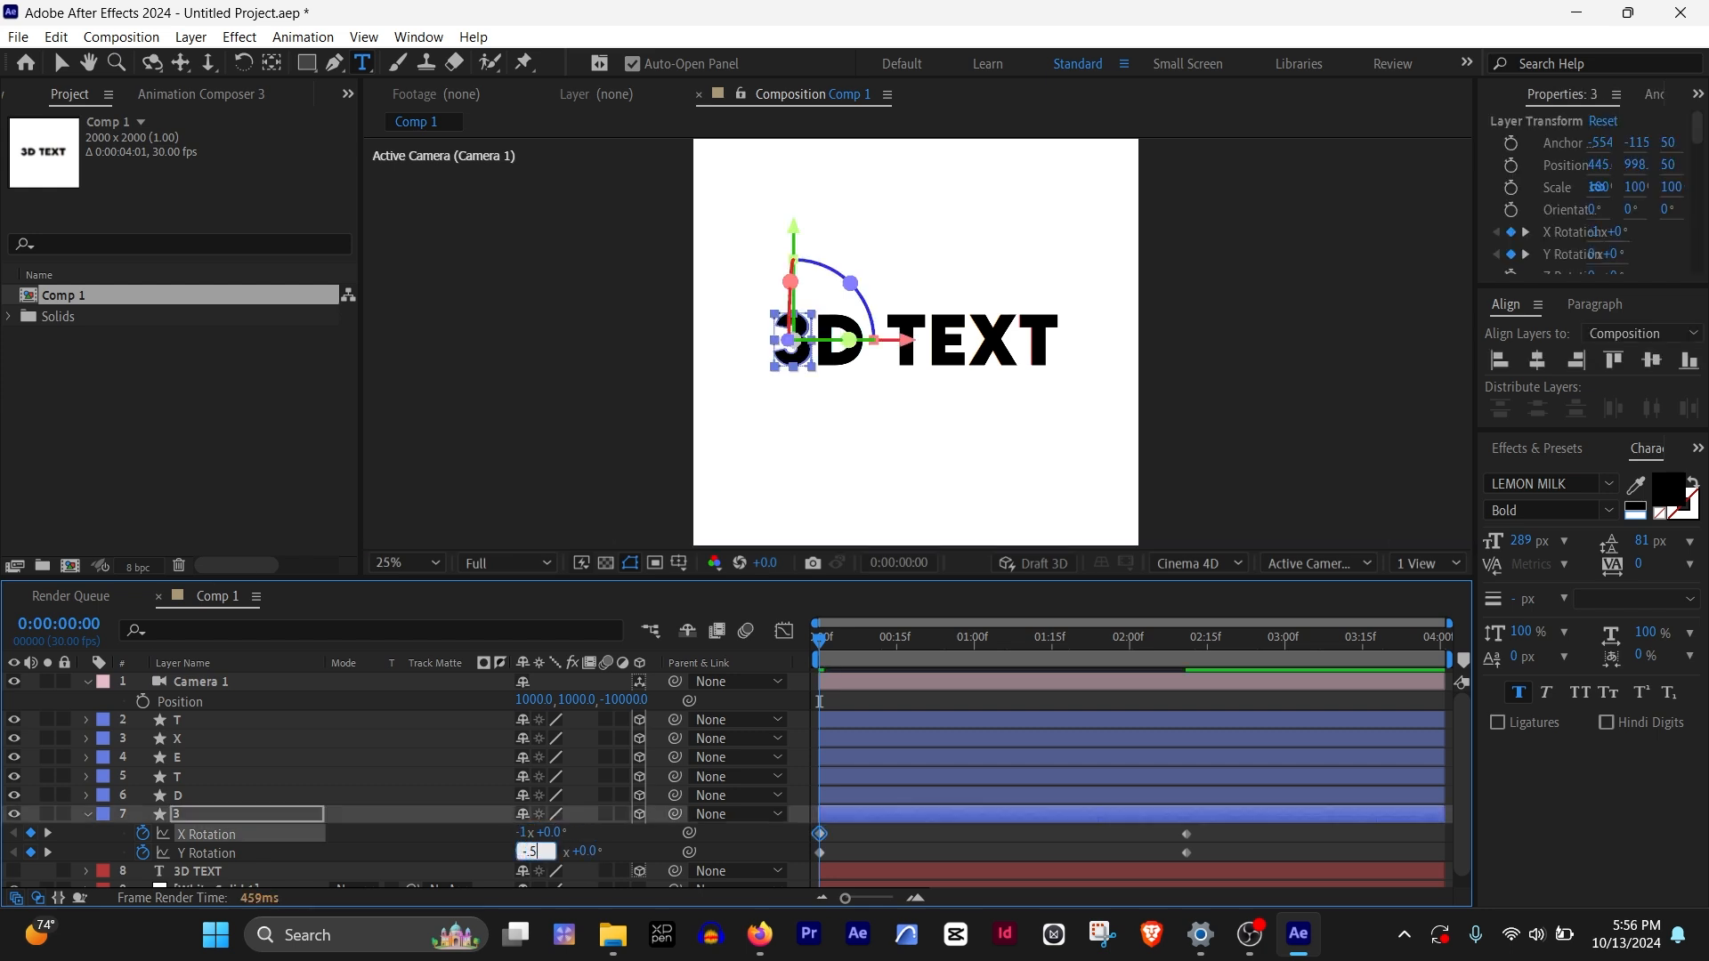
{"action": "type", "text": "-.5"}
{"action": "key", "text": "Return"}
Move the 3 layer's ending rotation keyframes to 0:00:01:20 and Easy Ease all of them into a fast start with a long, slow finish
{"action": "left_click_drag", "start_coordinate": [819, 700], "coordinate": [1078, 701]}
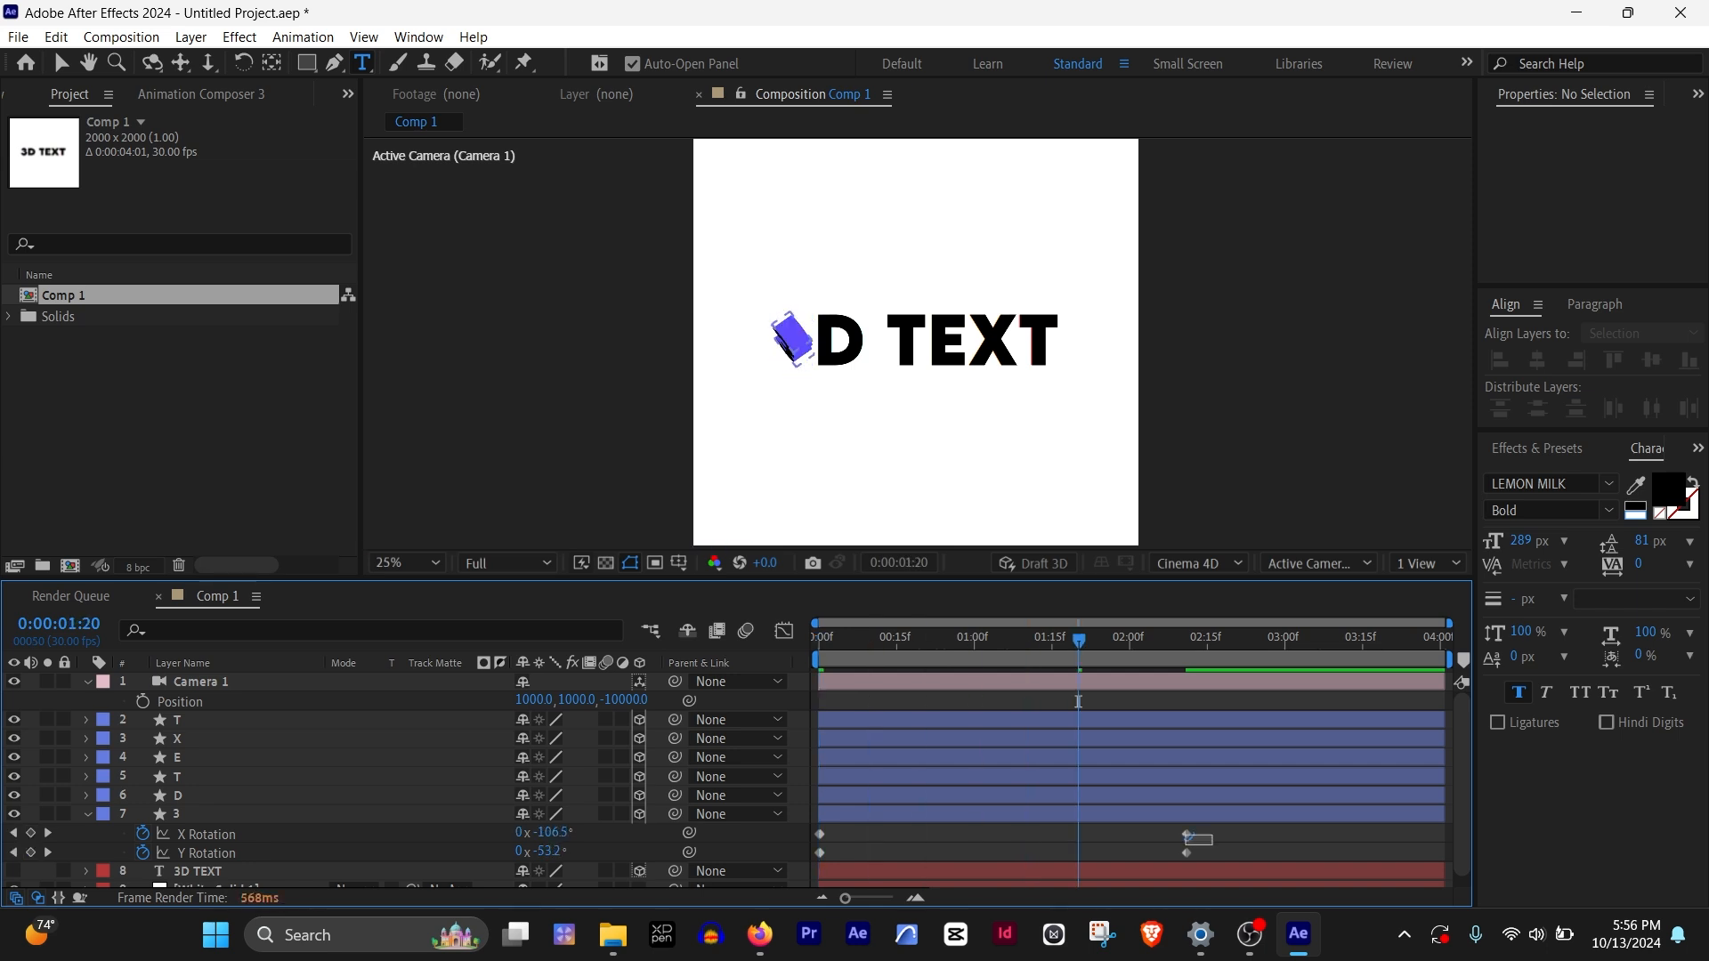
{"action": "left_click_drag", "start_coordinate": [1189, 837], "coordinate": [1078, 852]}
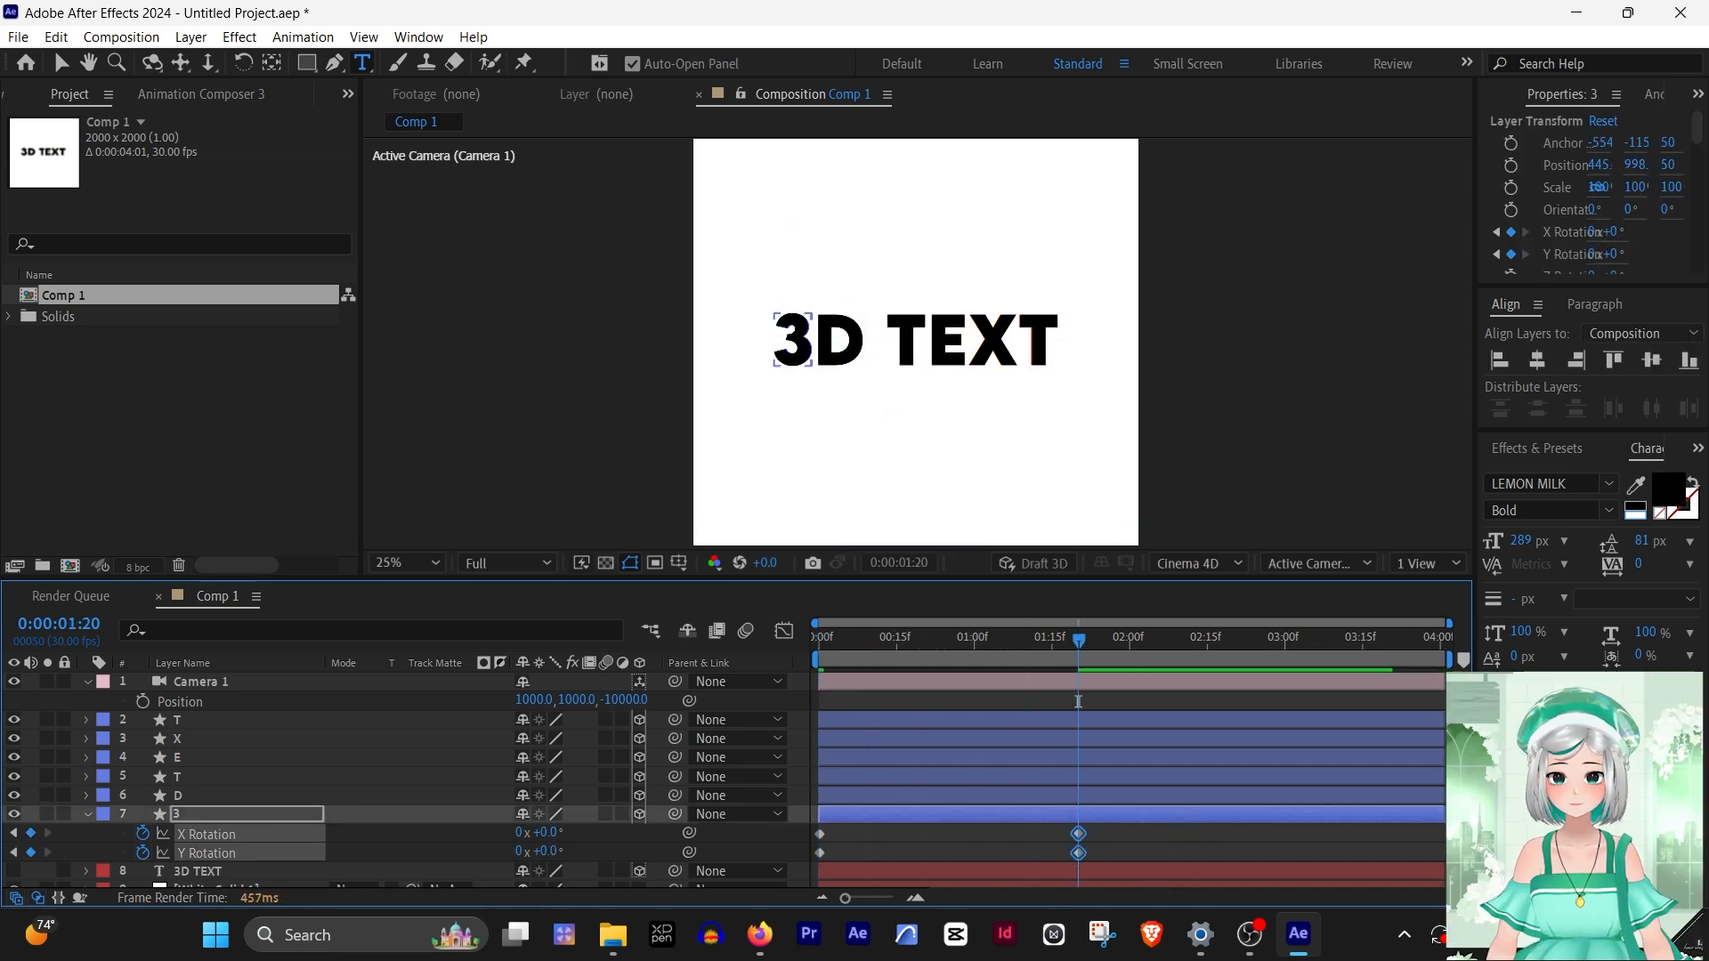
{"action": "left_click", "coordinate": [783, 630]}
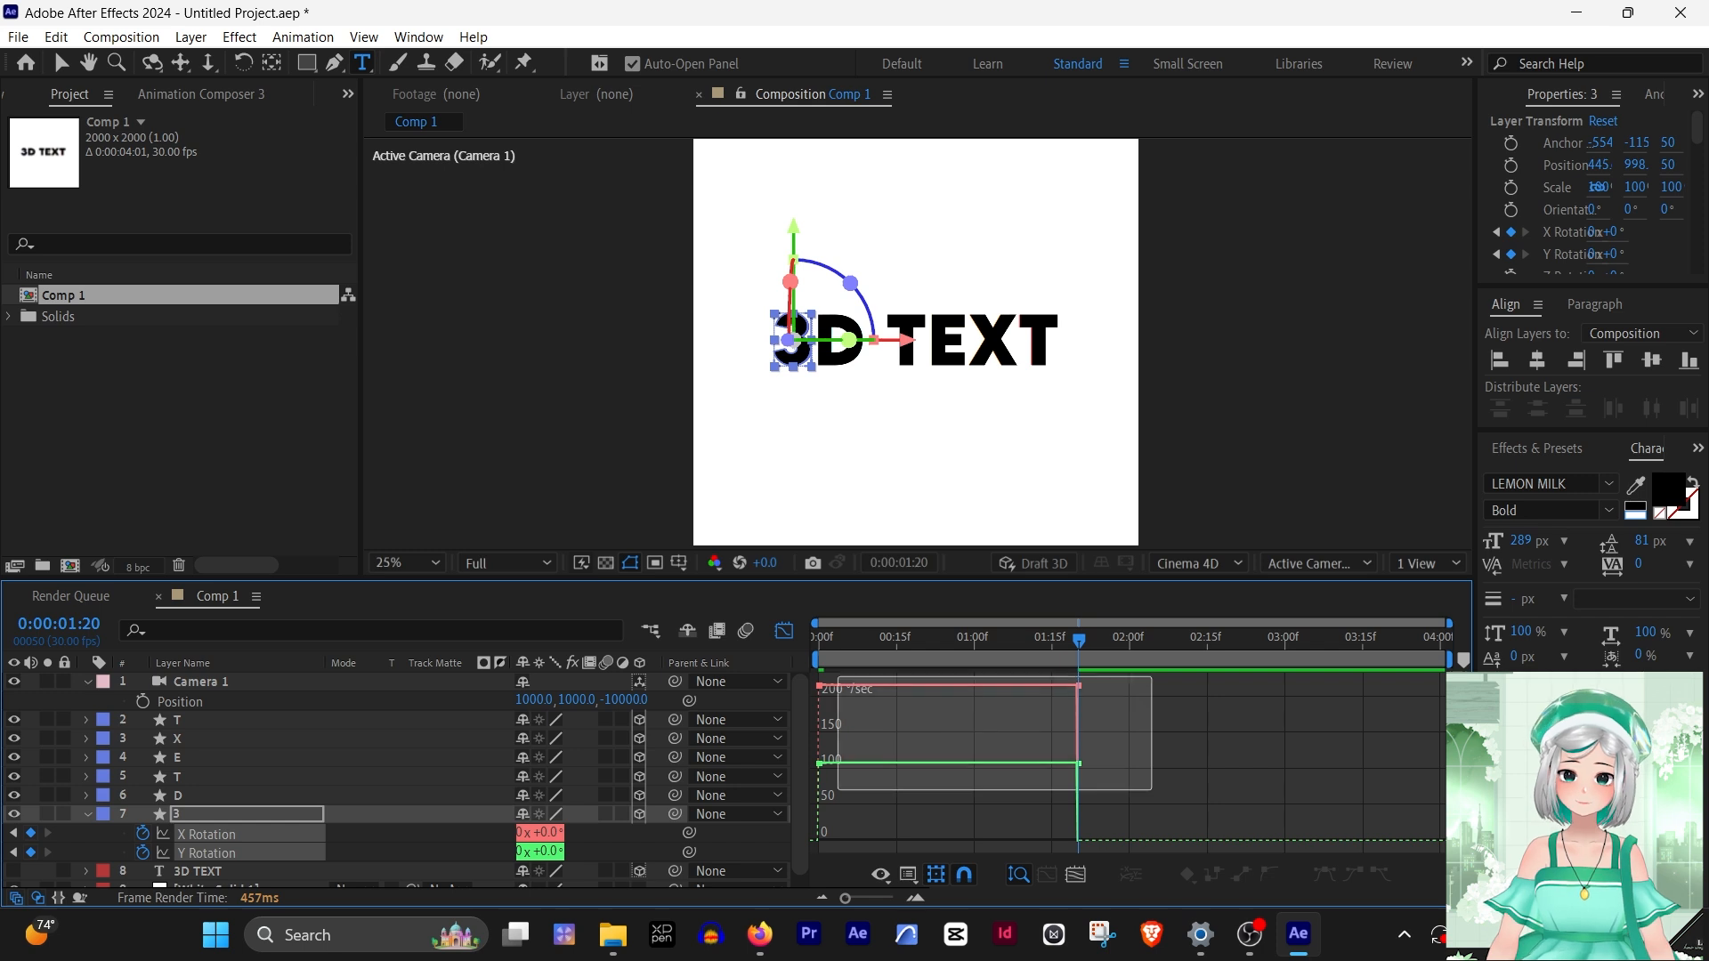
{"action": "left_click_drag", "start_coordinate": [838, 676], "coordinate": [810, 676]}
{"action": "key", "text": "F9"}
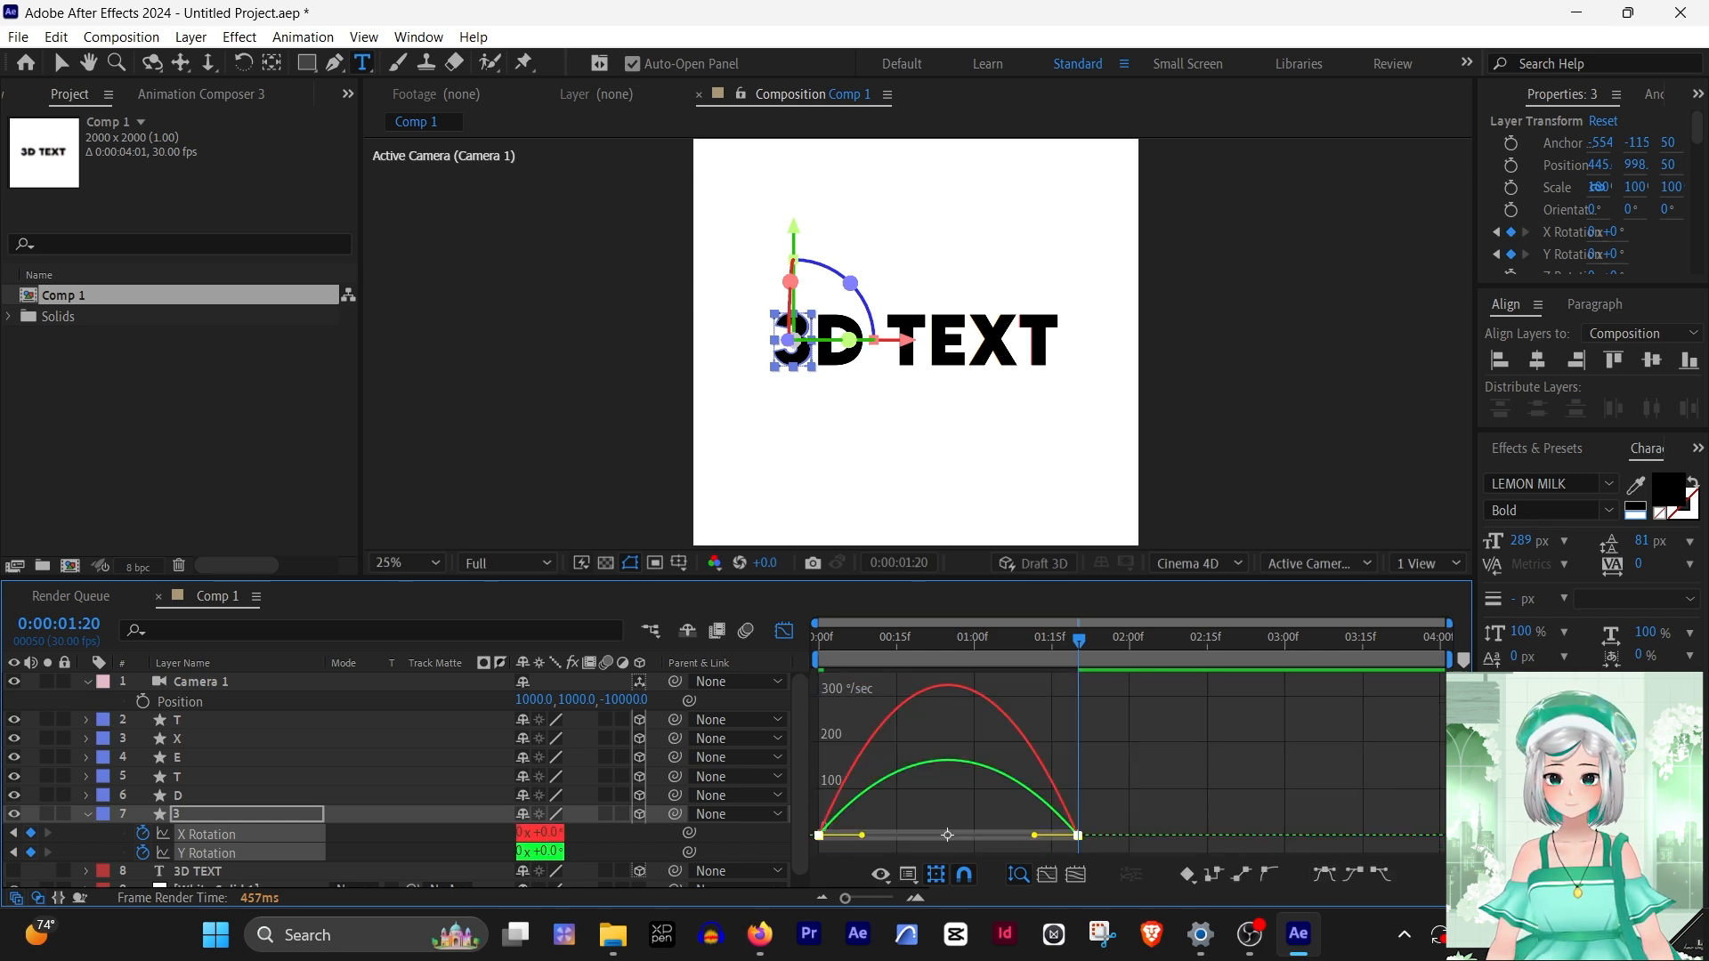
{"action": "left_click_drag", "start_coordinate": [1034, 834], "coordinate": [947, 837]}
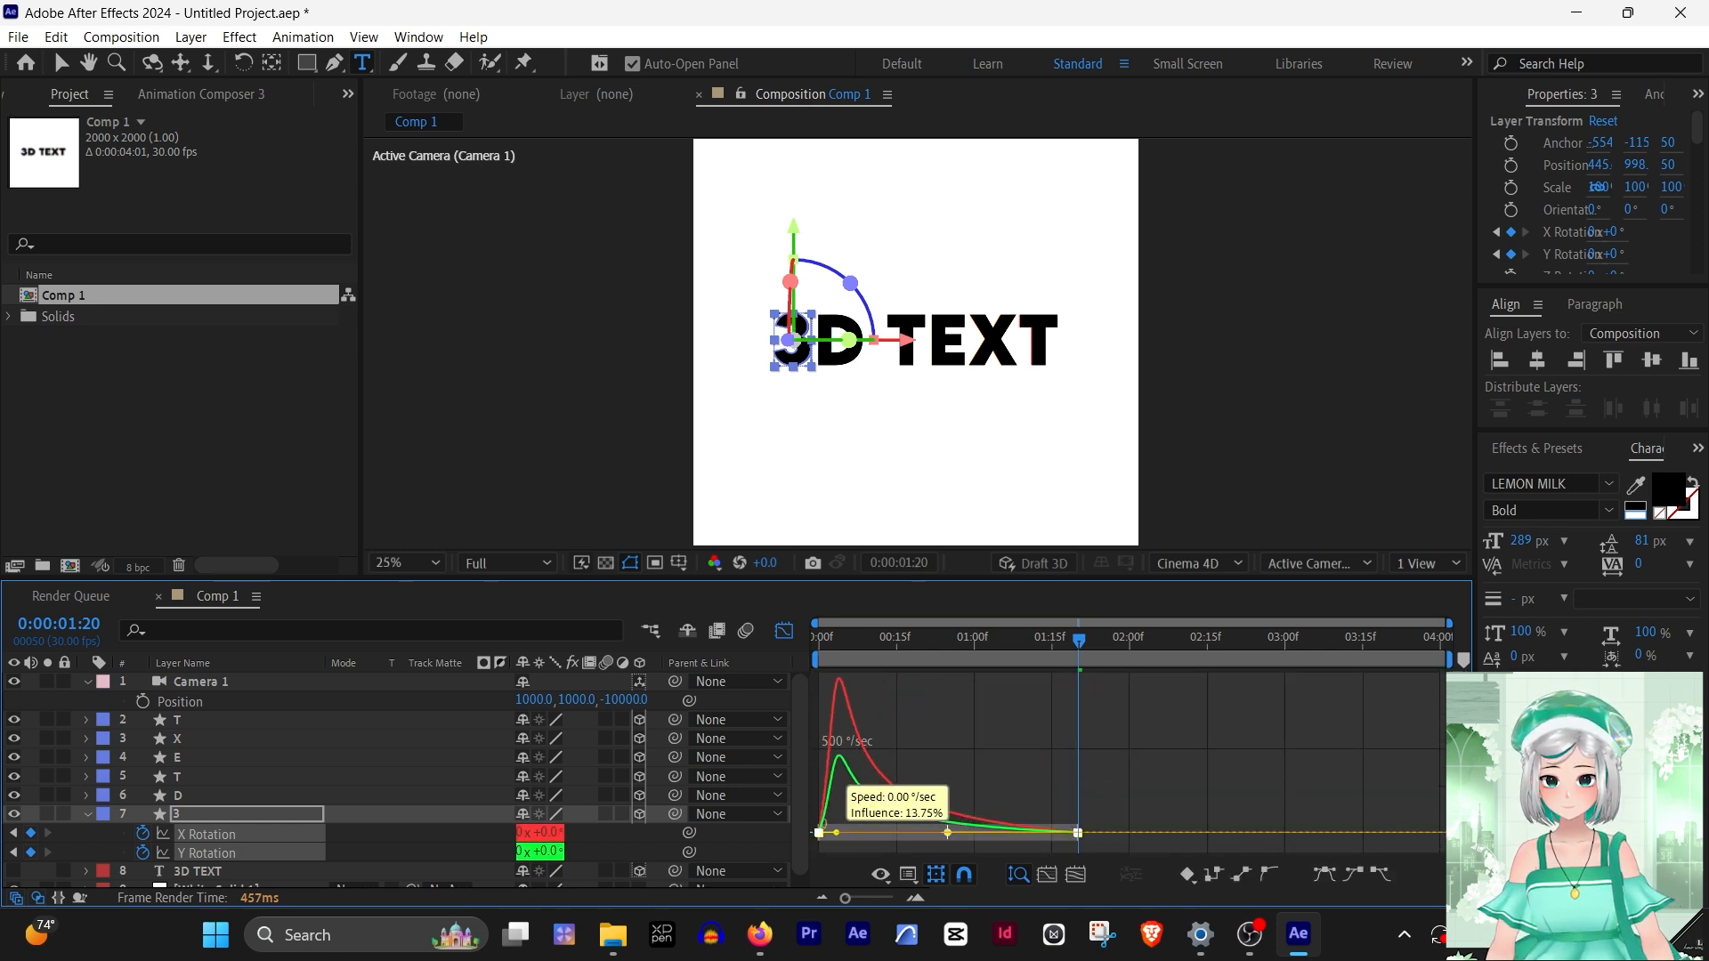
{"action": "key", "text": "shift+F3"}
{"action": "left_click", "coordinate": [1078, 702]}
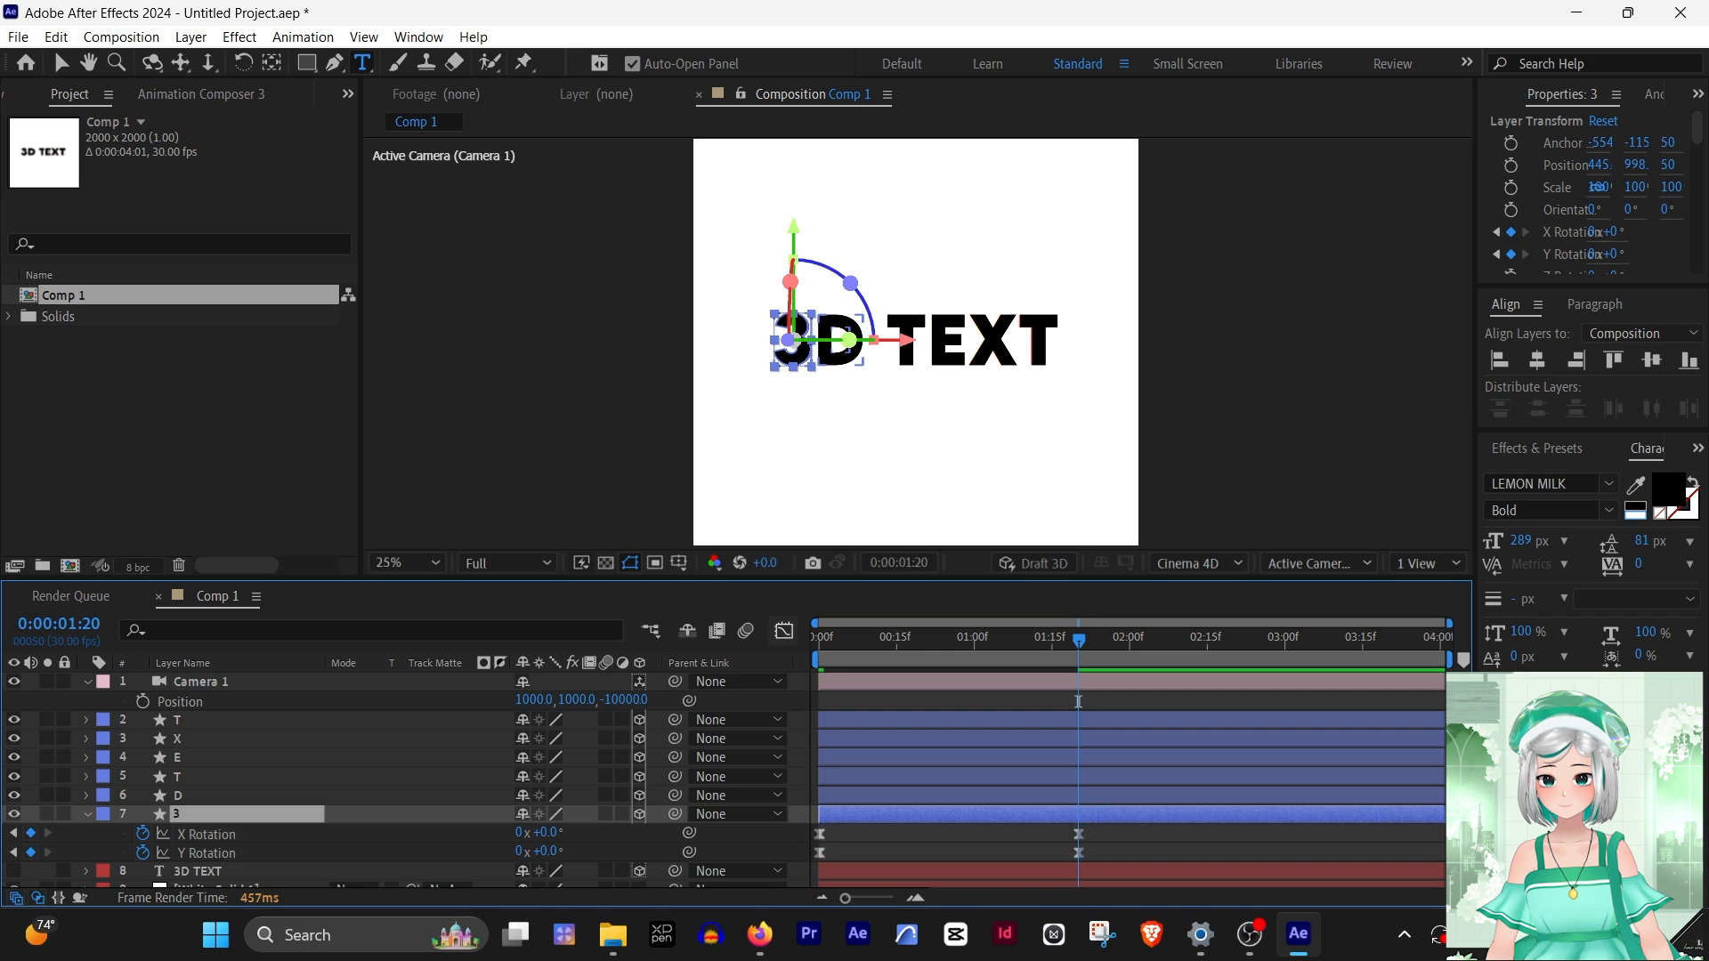
Animate the 3 layer's scale from 0% at the first frame to 100% at 0:00:01:00
{"action": "key", "text": "s"}
{"action": "left_click", "coordinate": [142, 834]}
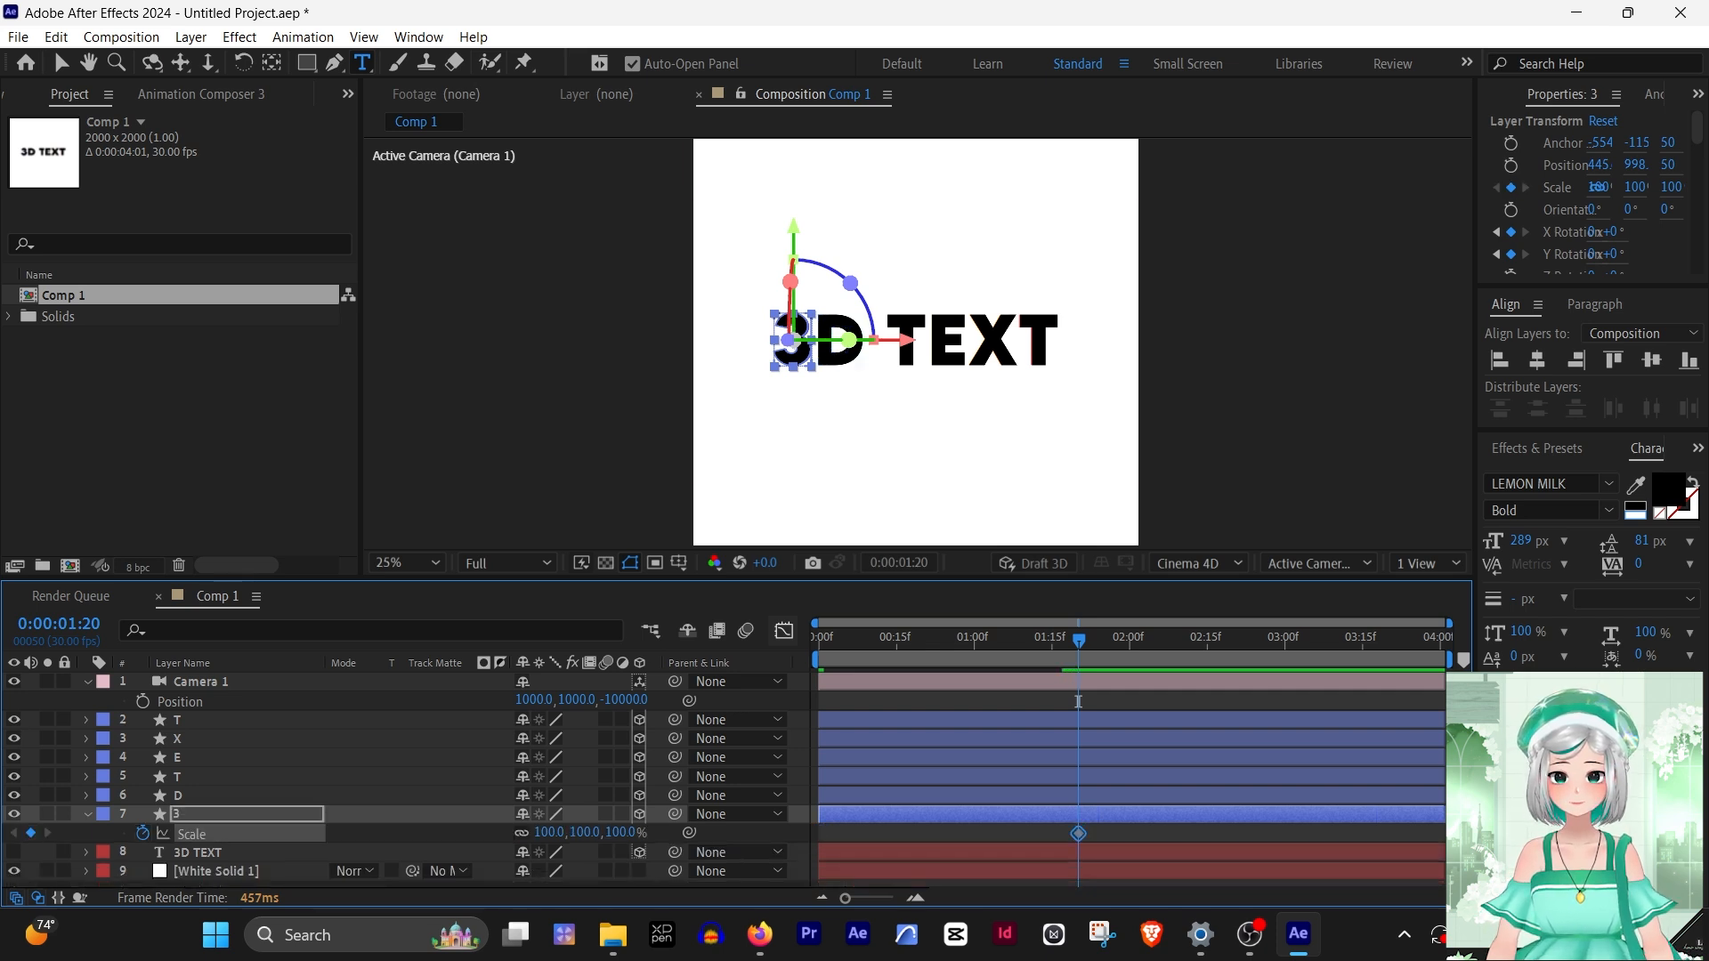
{"action": "key", "text": "u"}
{"action": "key", "text": "u"}
{"action": "scroll", "coordinate": [723, 776], "scroll_direction": "down", "scroll_amount": 5}
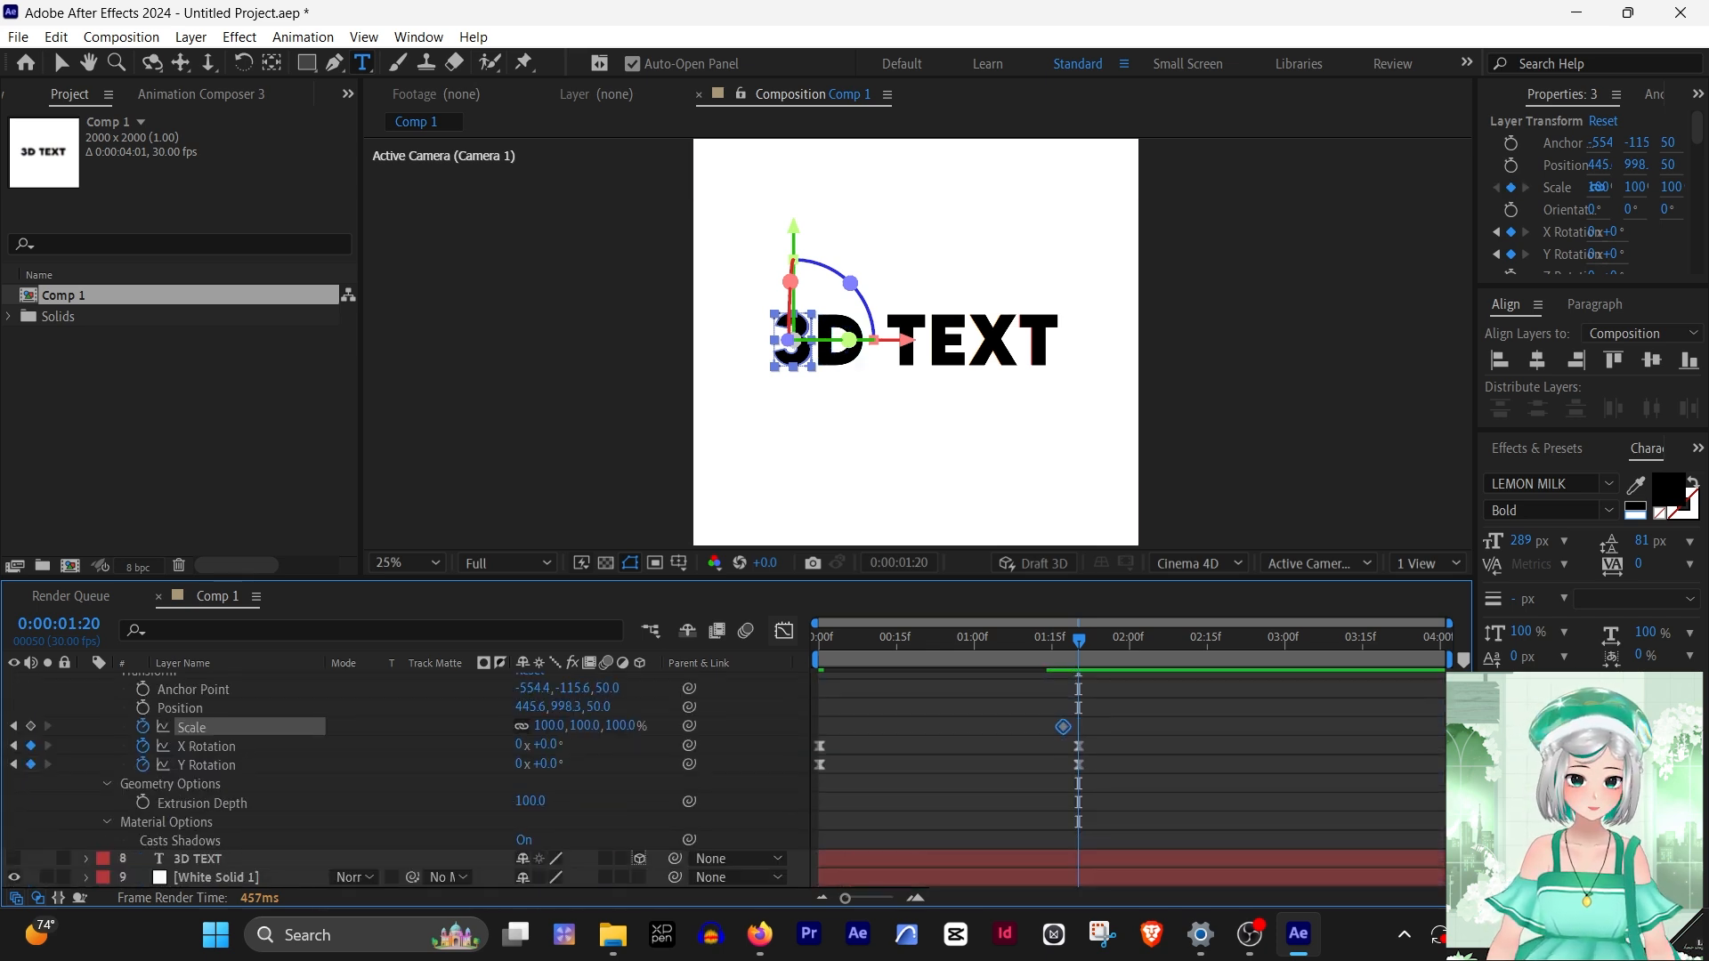
{"action": "left_click_drag", "start_coordinate": [1063, 727], "coordinate": [819, 727]}
{"action": "left_click", "coordinate": [975, 639]}
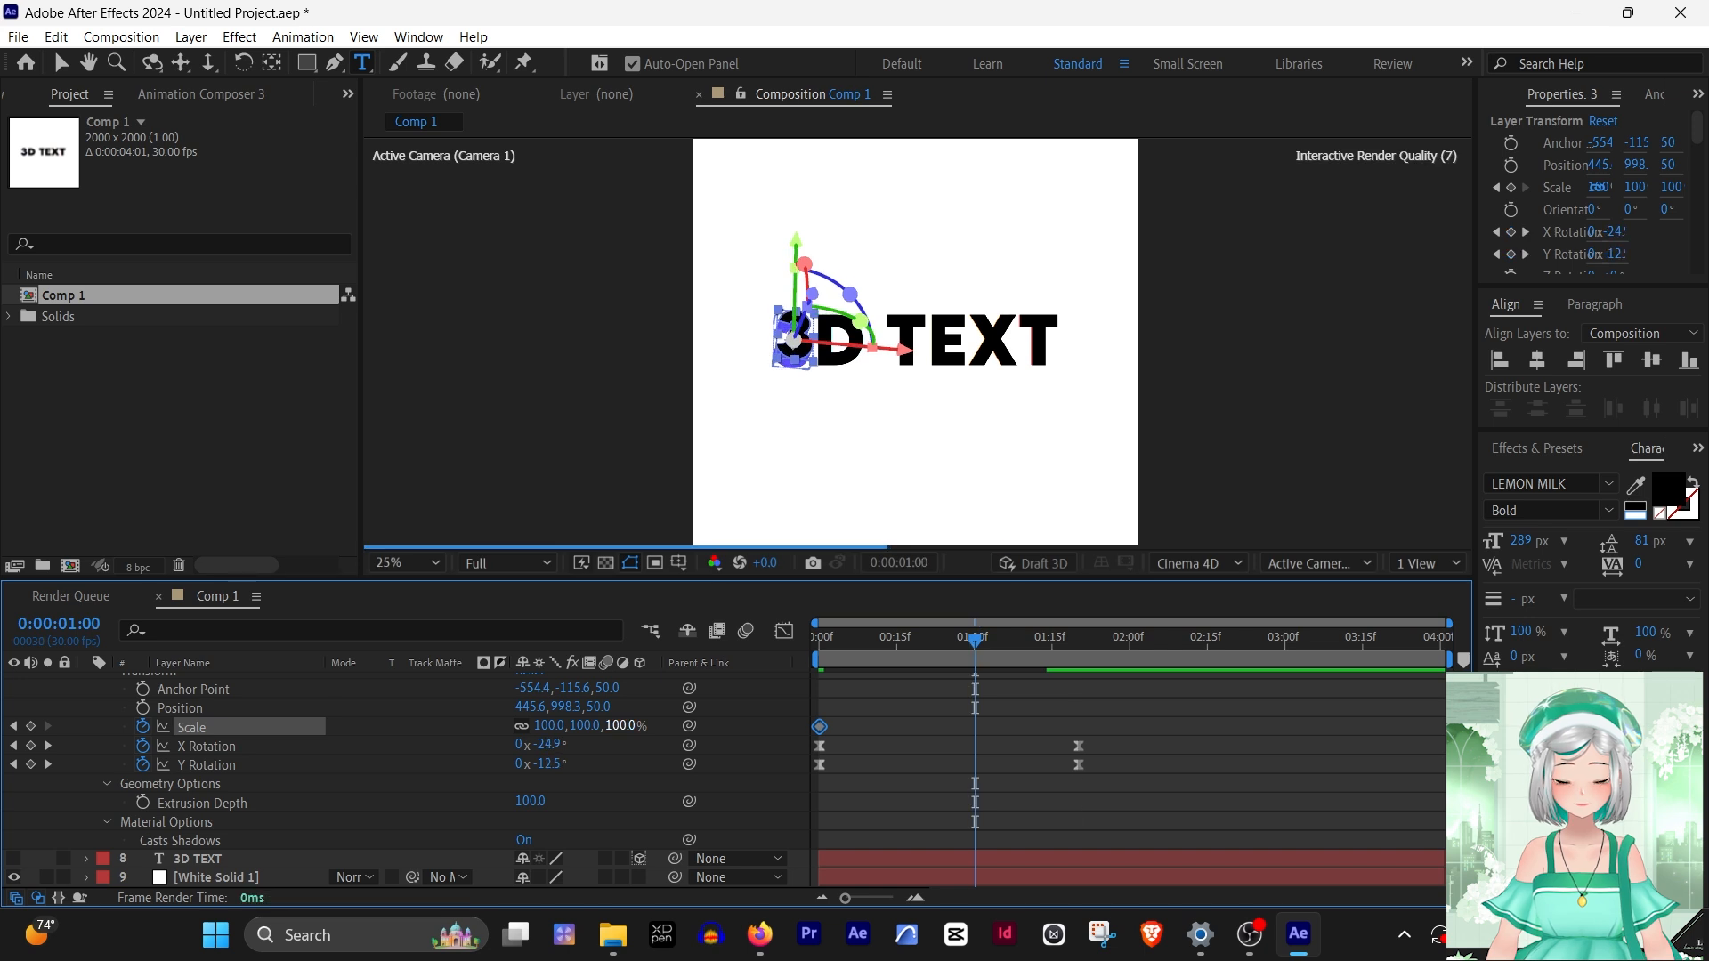
{"action": "left_click", "coordinate": [30, 726]}
{"action": "left_click", "coordinate": [14, 726]}
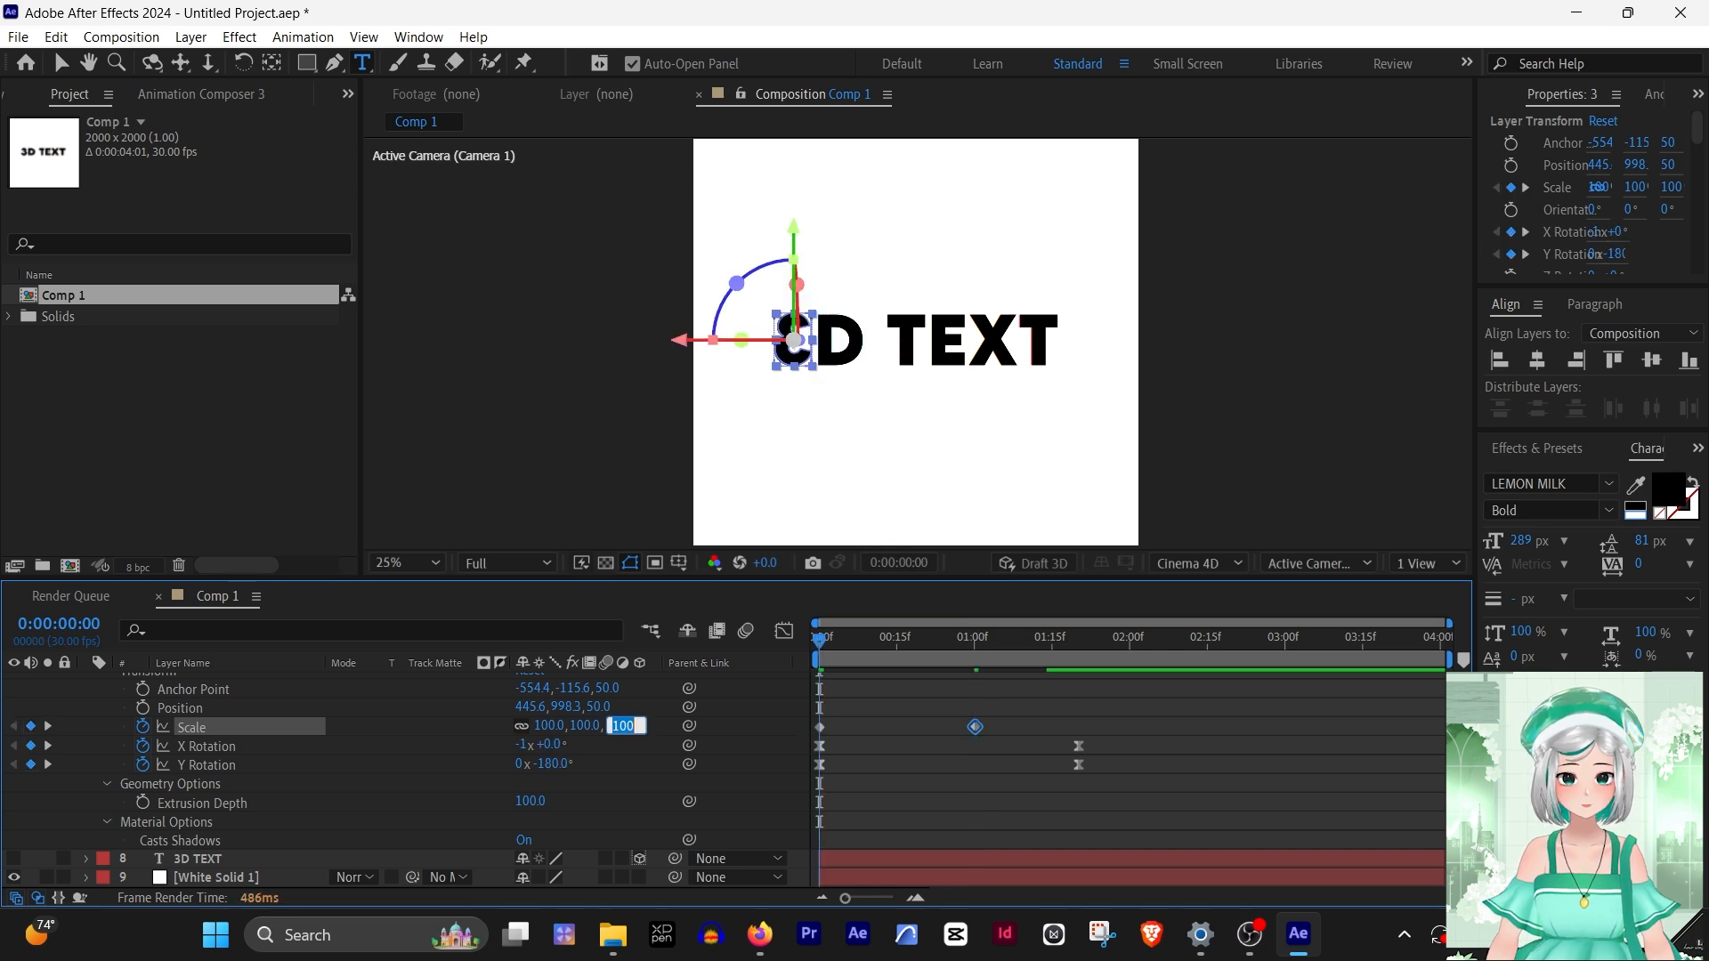
{"action": "type", "text": "0"}
{"action": "key", "text": "Return"}
Move the 3 layer's ending scale keyframe to about 0:00:00:18 and Easy Ease the scale into a fast start with a slow finish
{"action": "left_click_drag", "start_coordinate": [976, 727], "coordinate": [774, 731]}
{"action": "left_click", "coordinate": [783, 631]}
{"action": "left_click_drag", "start_coordinate": [976, 806], "coordinate": [811, 681]}
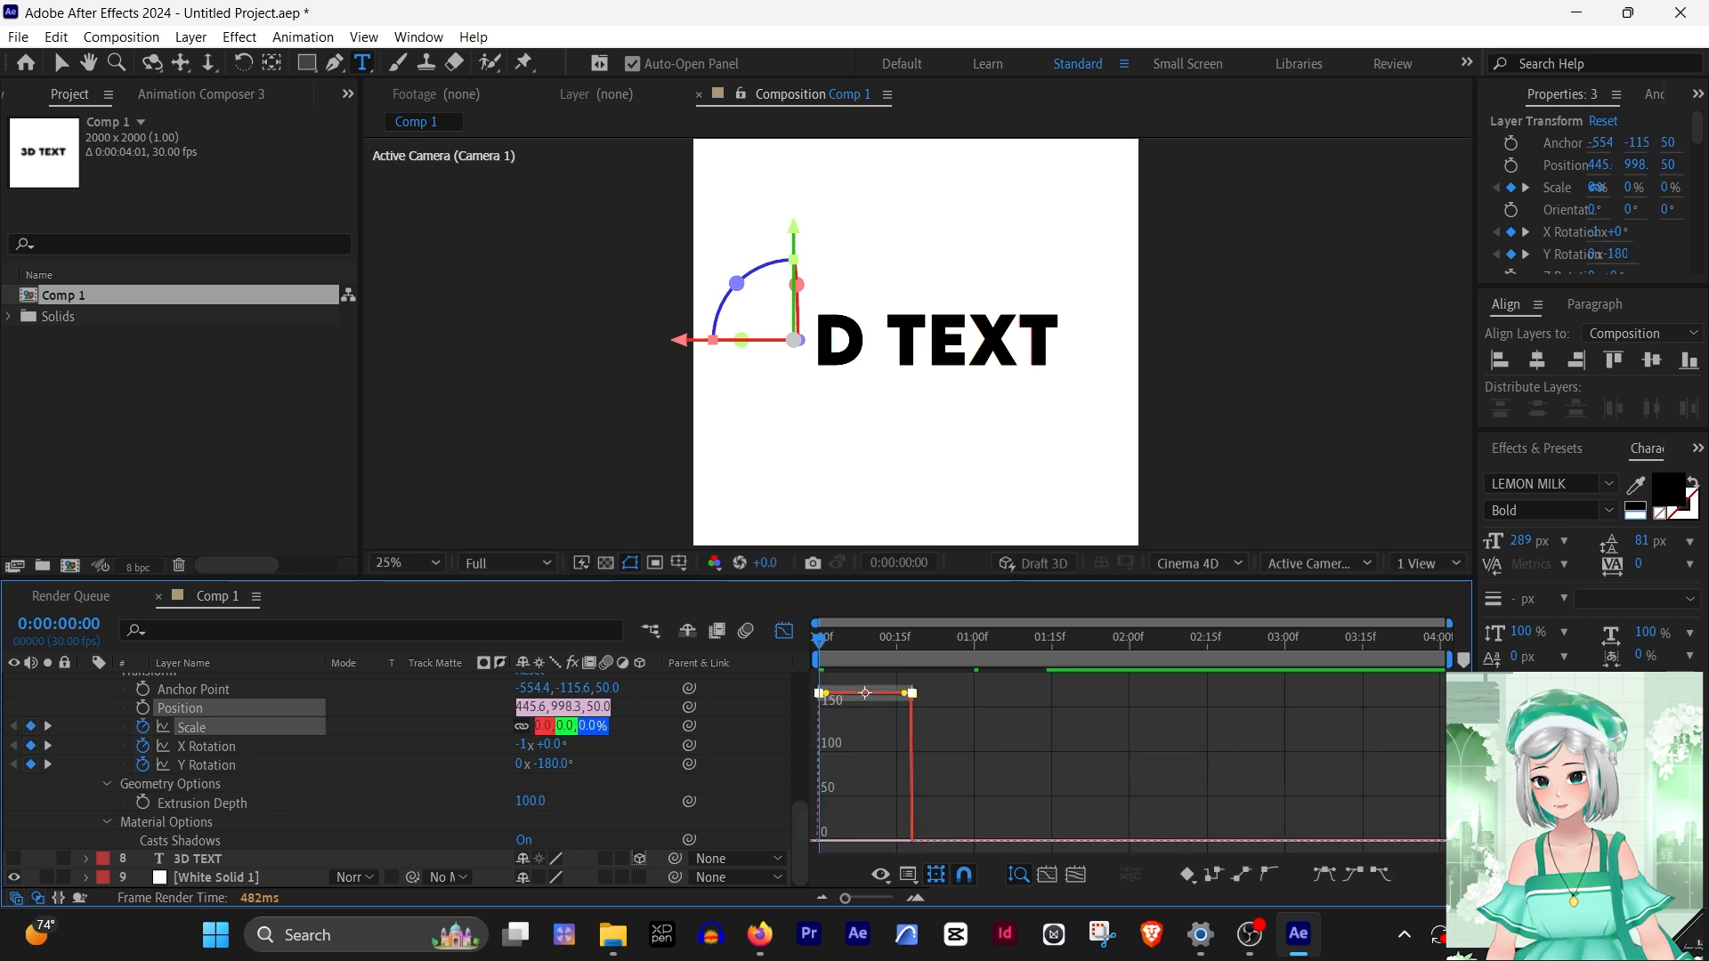
{"action": "key", "text": "F9"}
{"action": "left_click_drag", "start_coordinate": [896, 832], "coordinate": [828, 833]}
{"action": "key", "text": "space"}
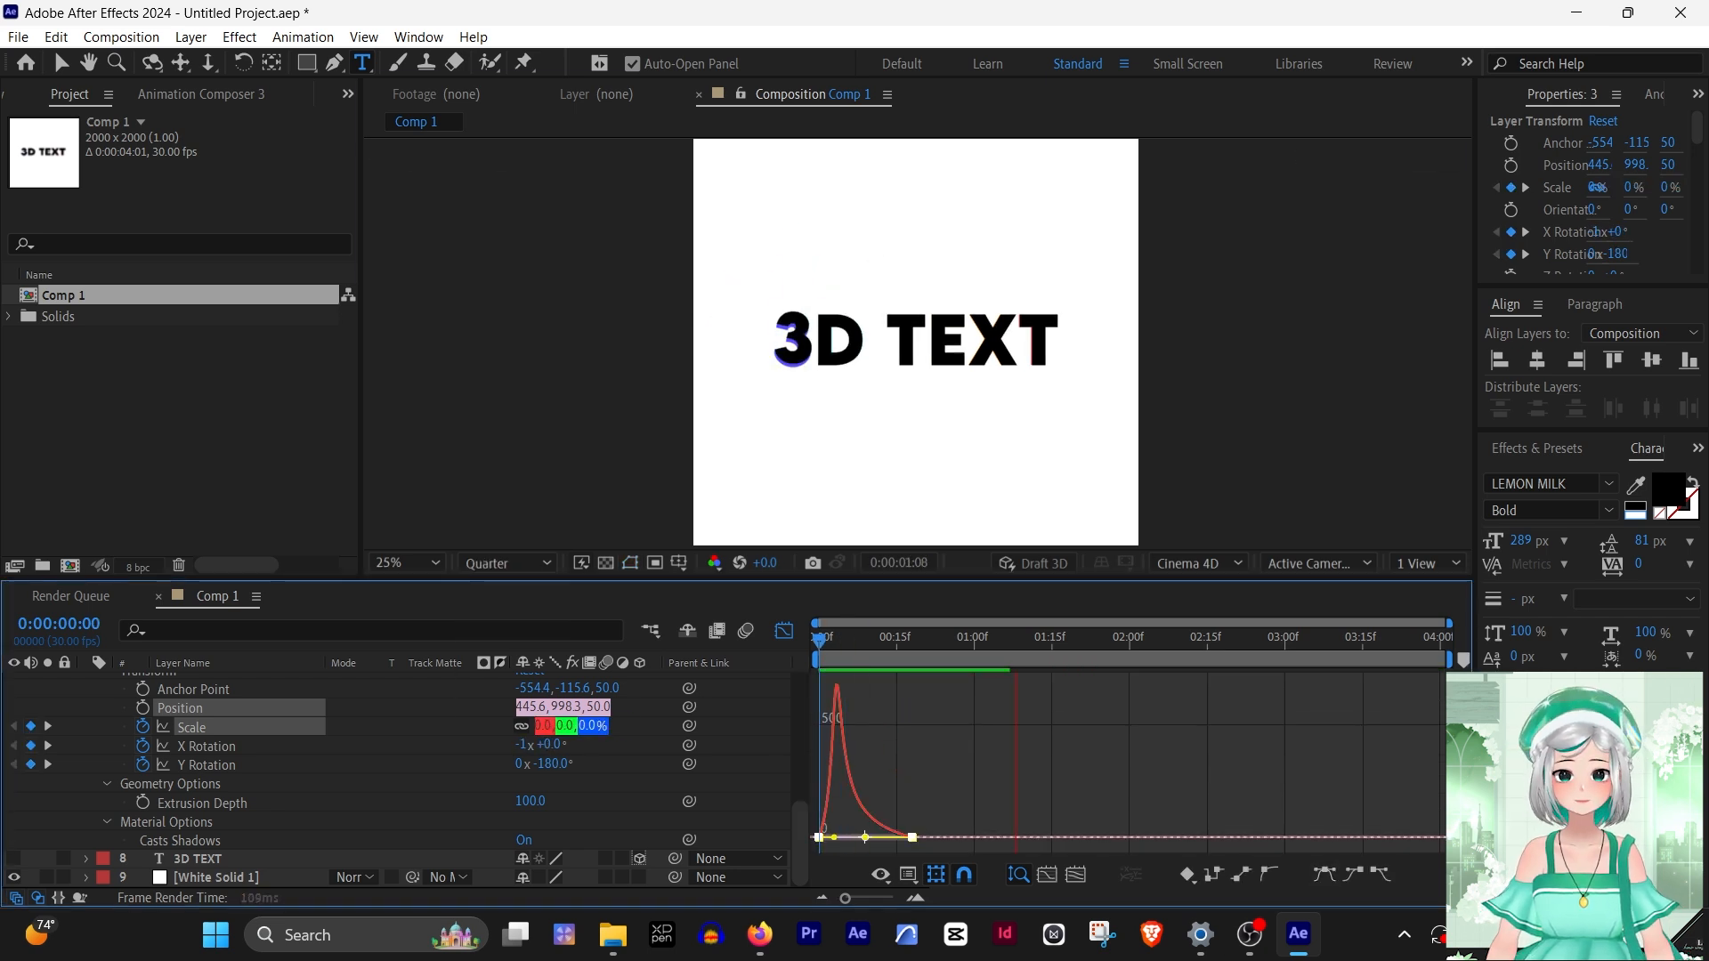
{"action": "left_click", "coordinate": [783, 631]}
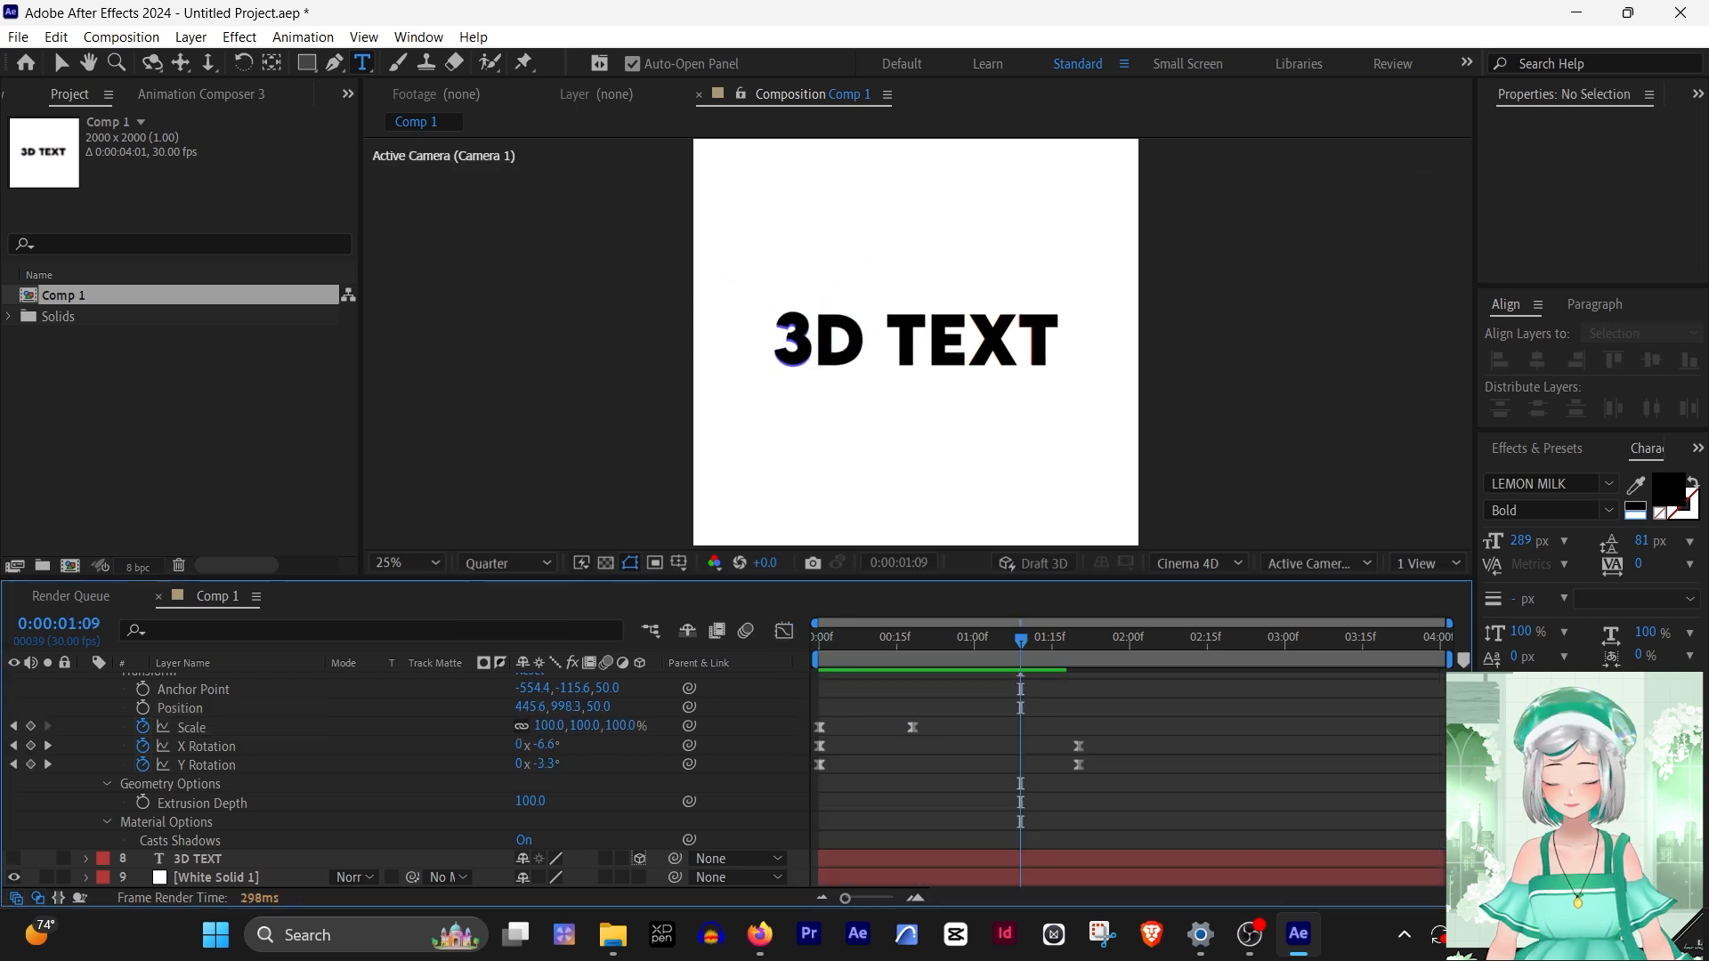
Try the 3 layer's ending scale keyframe at about 0:00:00:28 and preview the animation
{"action": "key", "text": "Home"}
{"action": "scroll", "coordinate": [916, 342], "scroll_direction": "up", "scroll_amount": 2}
{"action": "key", "text": "space"}
{"action": "left_click_drag", "start_coordinate": [912, 727], "coordinate": [836, 736]}
{"action": "key", "text": "space"}
{"action": "key", "text": "space"}
{"action": "key", "text": "space"}
Compare the 3 layer's X and Y rotation curves and move its ending scale keyframe to 0:00:00:23
{"action": "left_click", "coordinate": [783, 631]}
{"action": "left_click", "coordinate": [205, 747]}
{"action": "left_click", "coordinate": [205, 766], "text": "shift"}
{"action": "left_click", "coordinate": [783, 631]}
{"action": "key", "text": "Home"}
{"action": "key", "text": "c"}
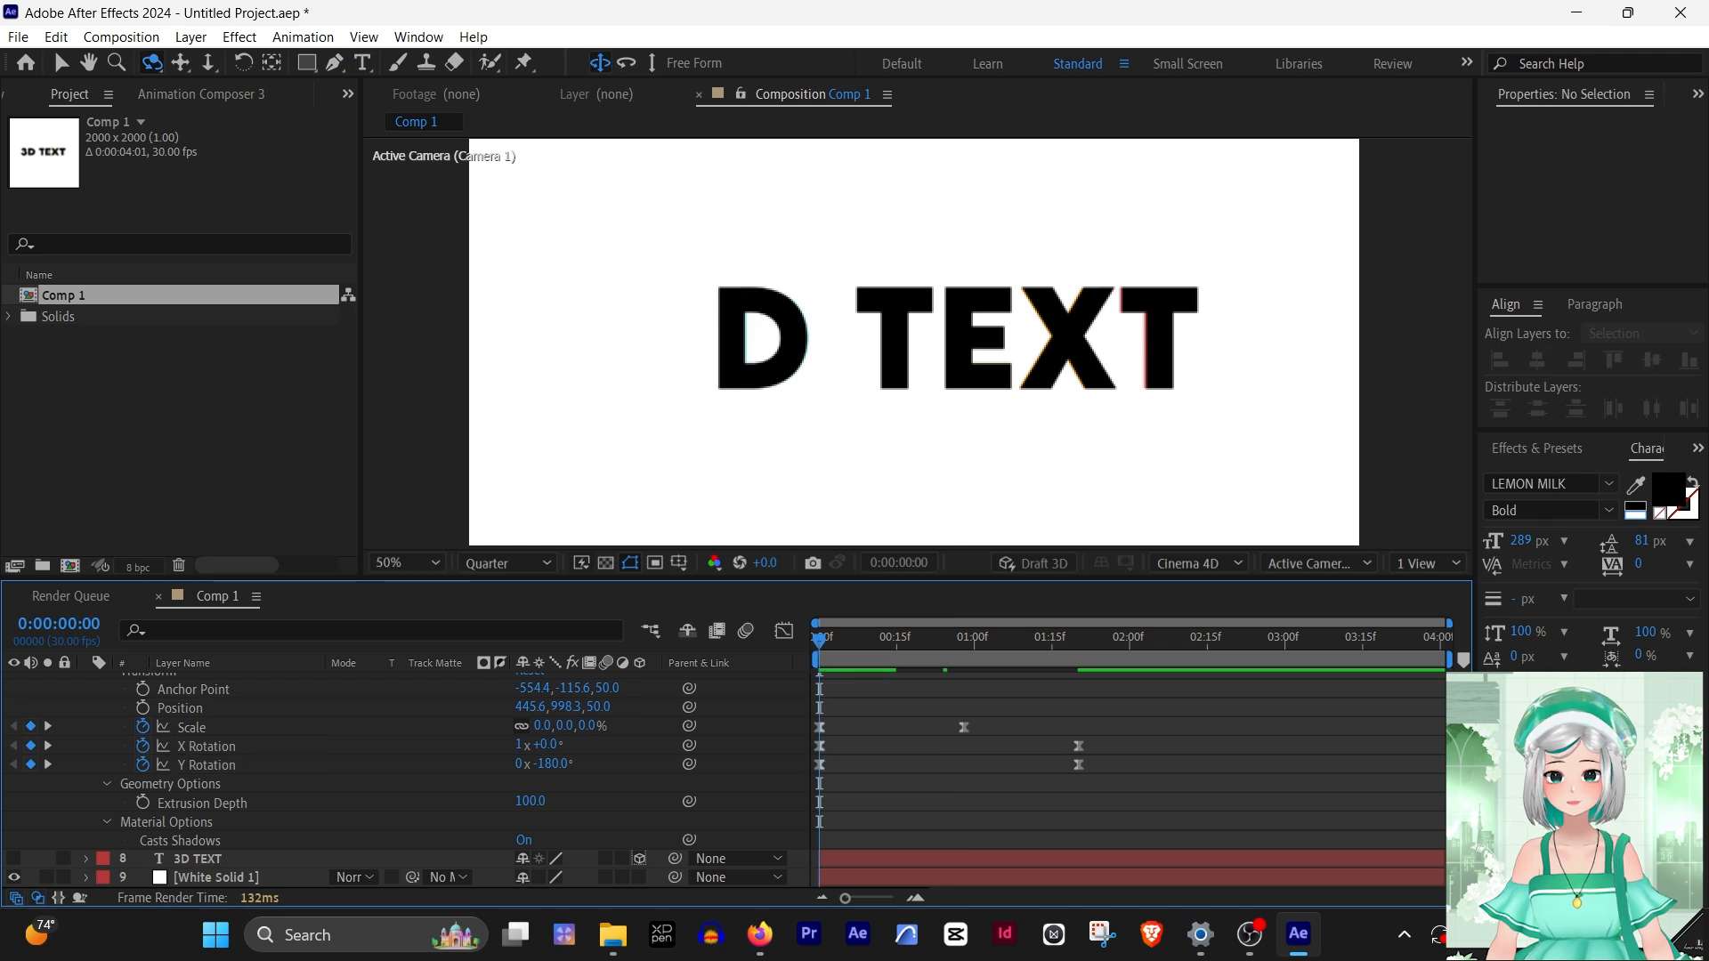
{"action": "key", "text": "space"}
{"action": "left_click_drag", "start_coordinate": [963, 727], "coordinate": [938, 727]}
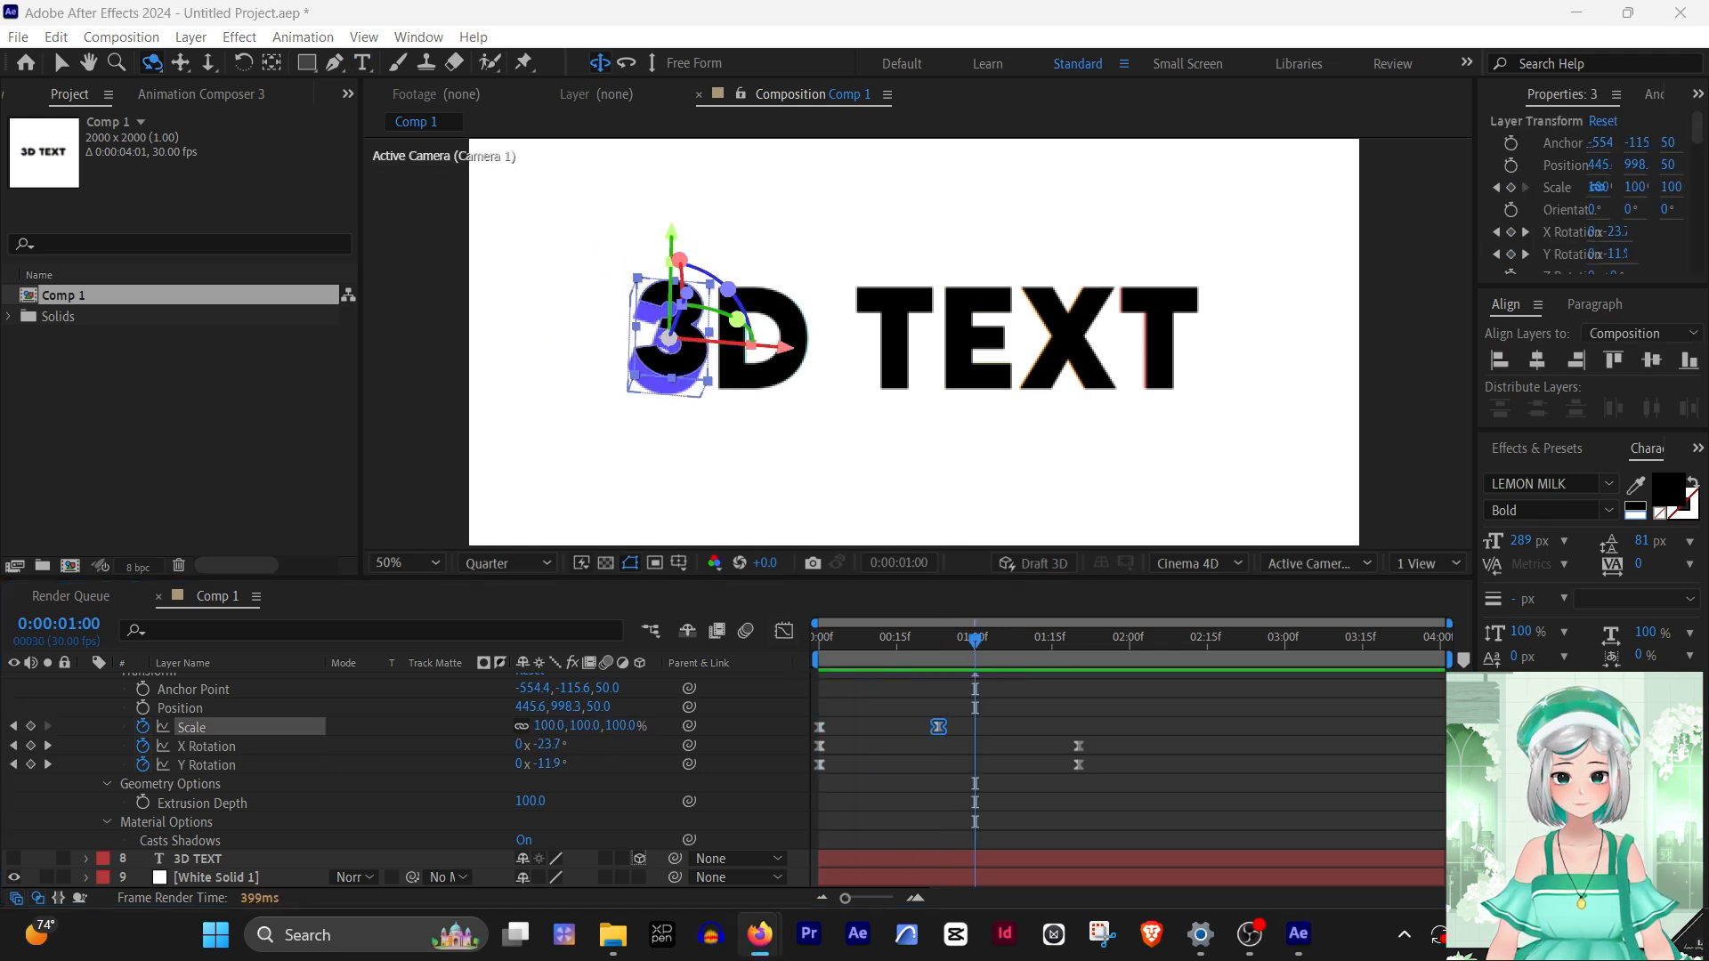
Add a Z rotation keyframe to the 3 layer at about 0:00:01:20 and remove the layer's X rotation keyframes
{"action": "key", "text": "j"}
{"action": "key", "text": "r"}
{"action": "key", "text": "alt+shift+r"}
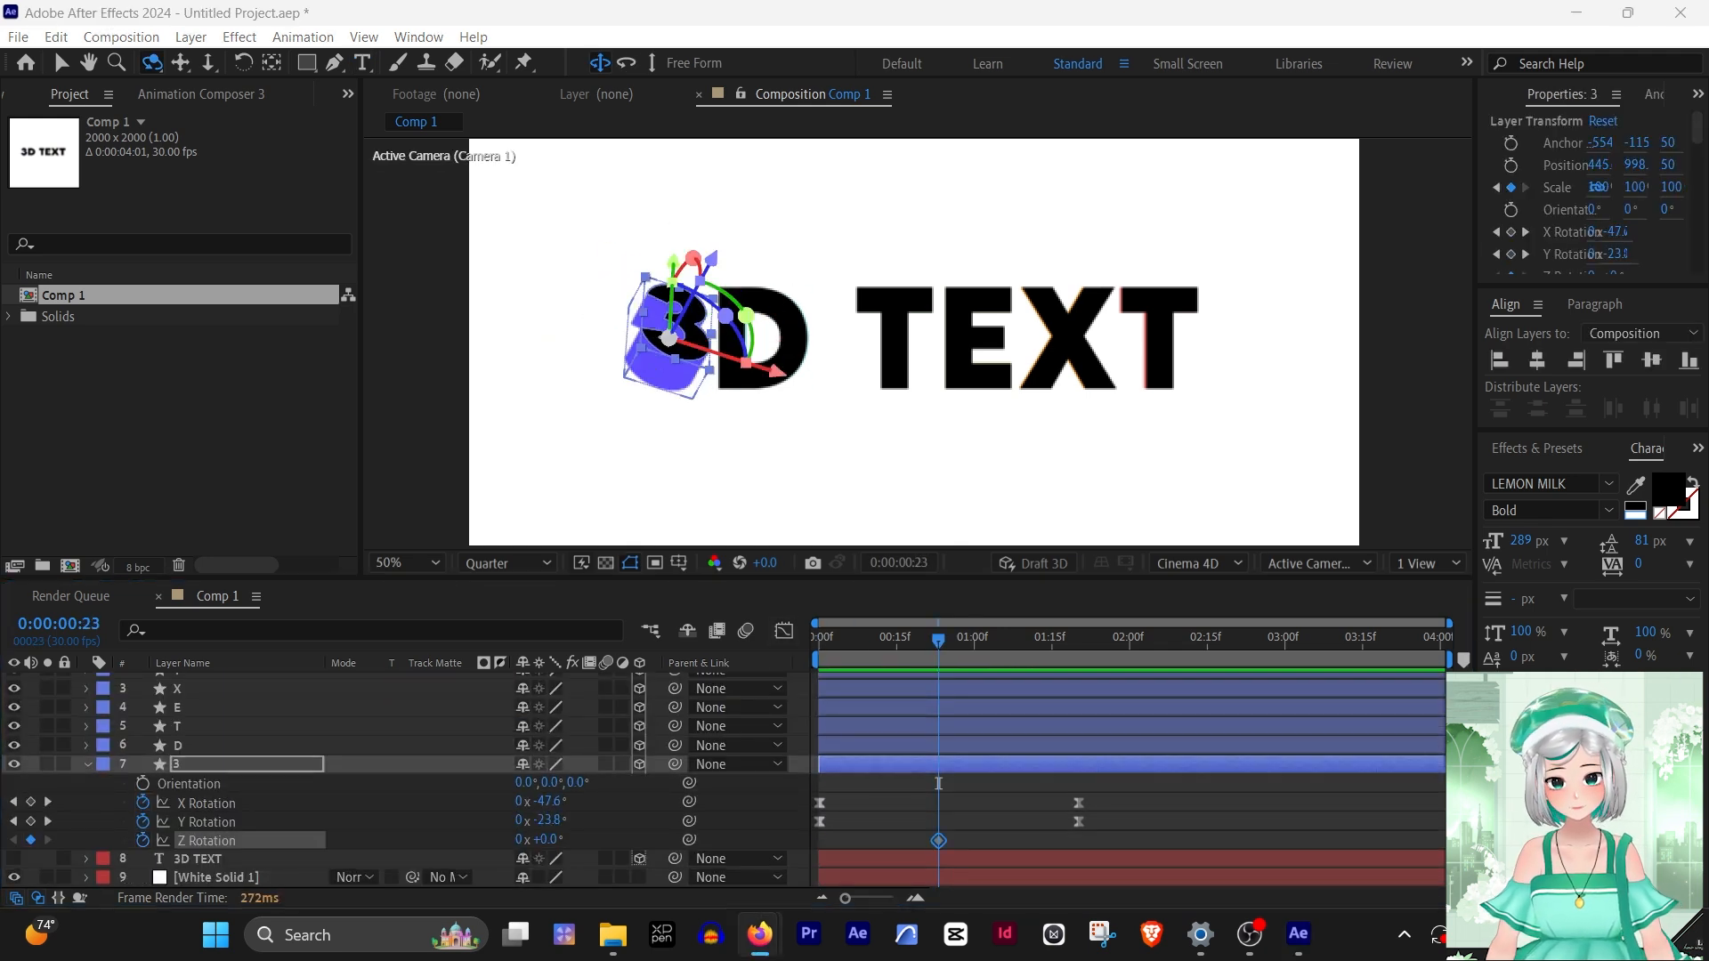
{"action": "left_click", "coordinate": [143, 803]}
{"action": "left_click_drag", "start_coordinate": [938, 841], "coordinate": [1079, 841]}
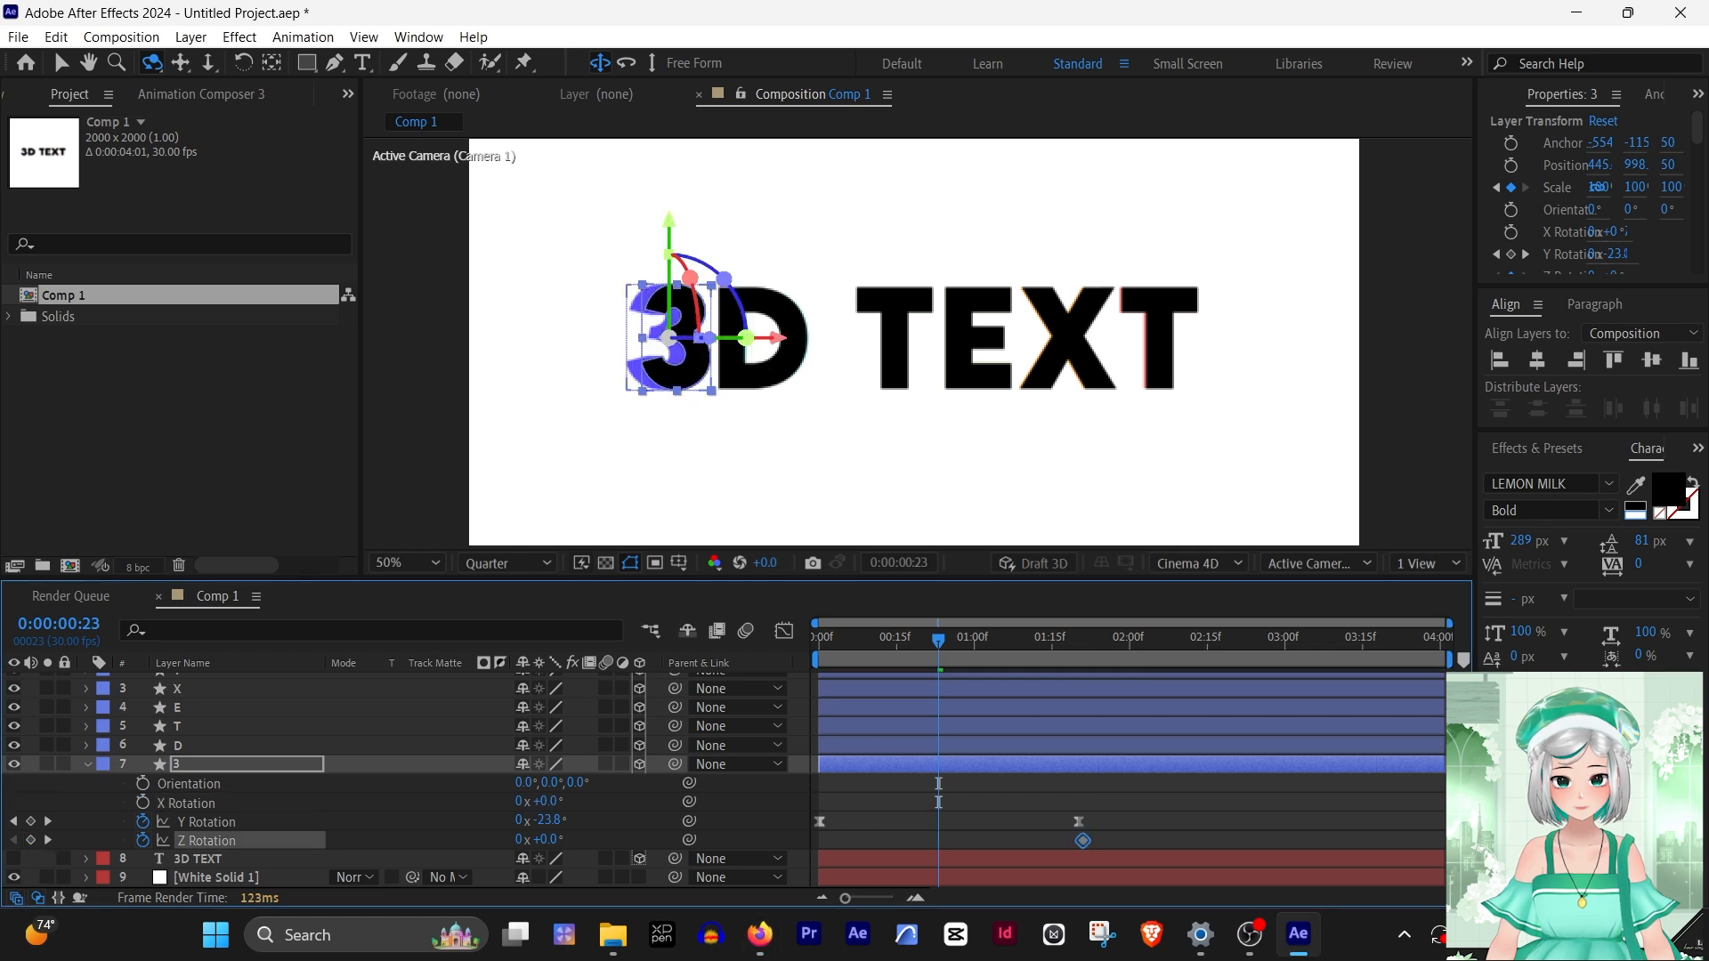
Key the 3 layer's Y rotation from -1 revolution and Z from -180° at the first frame, and X from -1 revolution at 0:00:00:23
{"action": "left_click_drag", "start_coordinate": [938, 639], "coordinate": [819, 639]}
{"action": "type", "text": "-180"}
{"action": "left_click", "coordinate": [188, 784]}
{"action": "left_click", "coordinate": [206, 841], "text": "shift"}
{"action": "key", "text": "shift+F3"}
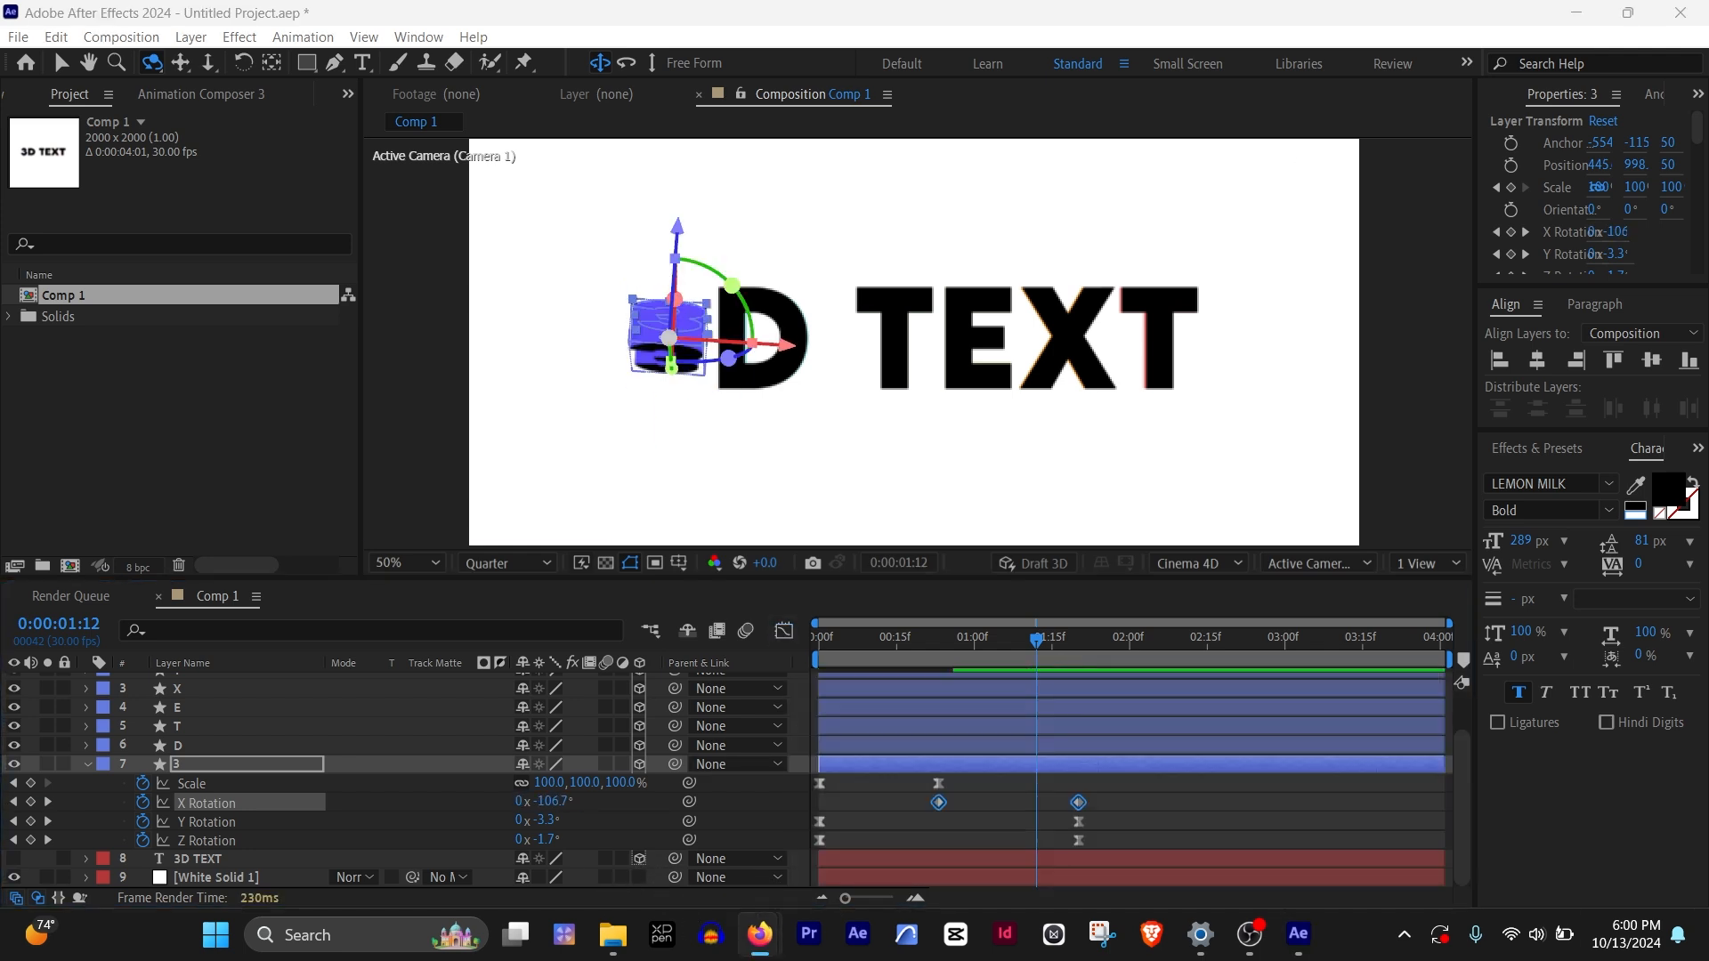
Easy Ease the 3 layer's two X rotation keyframes and give them an incoming velocity influence of 80%
{"action": "right_click", "coordinate": [939, 803]}
{"action": "mouse_move", "coordinate": [1038, 786]}
{"action": "left_click", "coordinate": [1273, 648]}
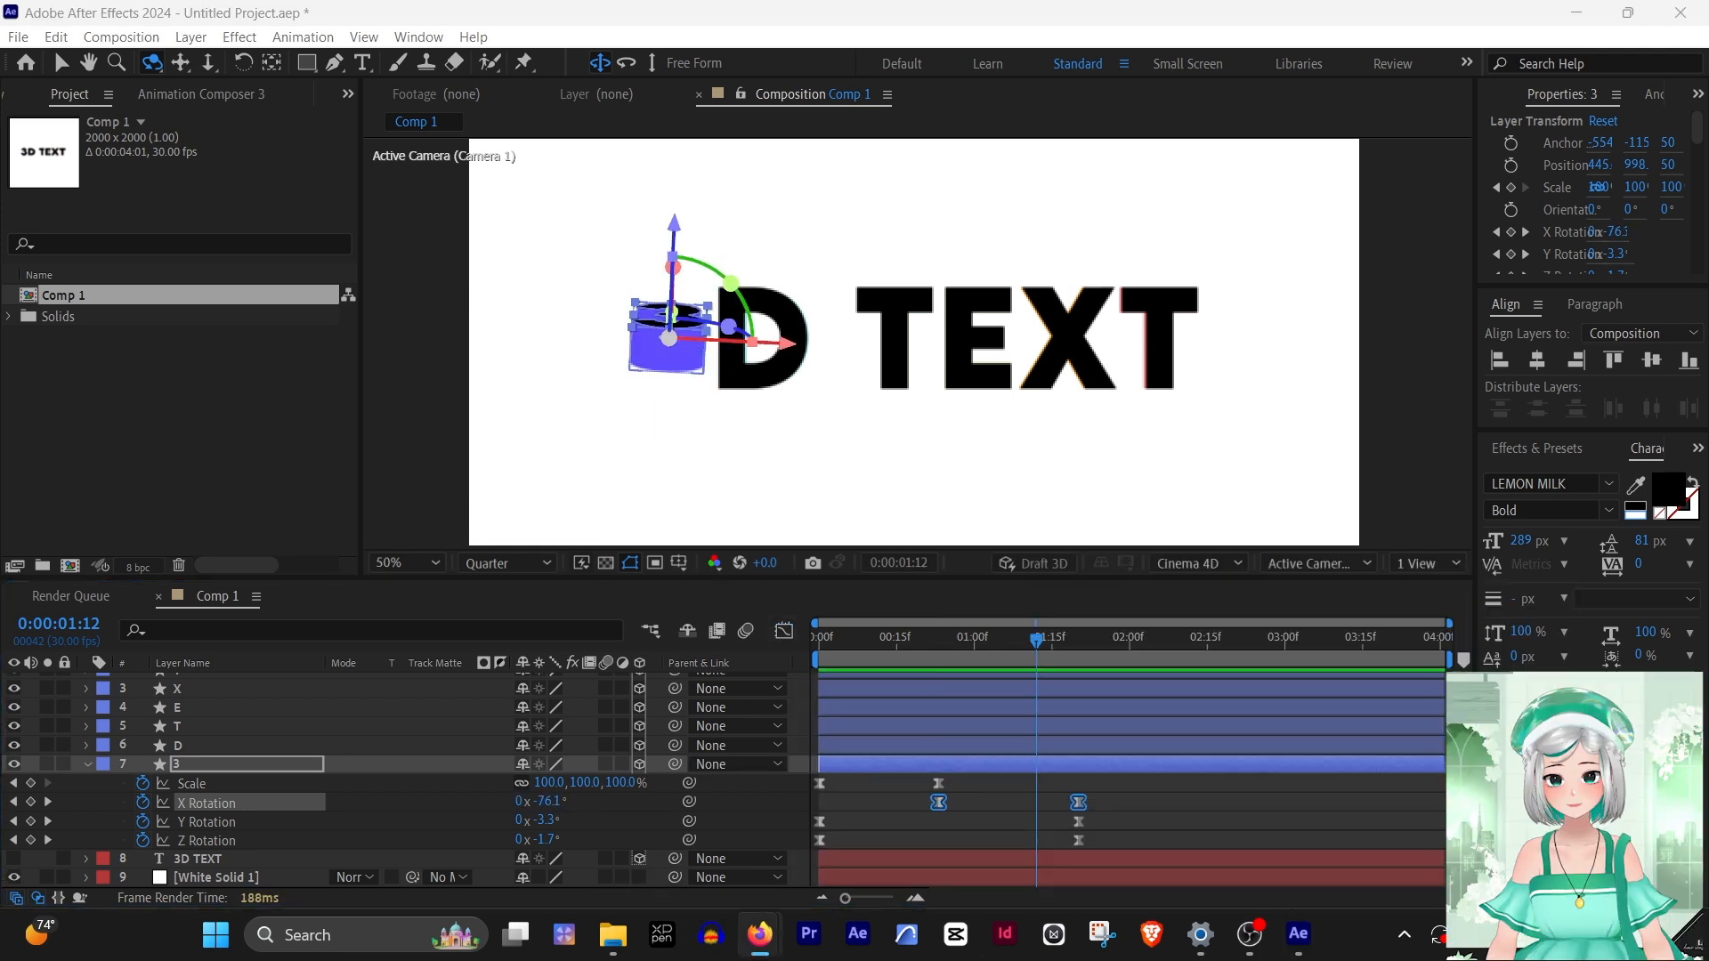
{"action": "right_click", "coordinate": [1071, 801]}
{"action": "right_click", "coordinate": [939, 803]}
{"action": "left_click", "coordinate": [1038, 762]}
{"action": "key", "text": "Tab"}
{"action": "type", "text": "80"}
{"action": "key", "text": "Tab"}
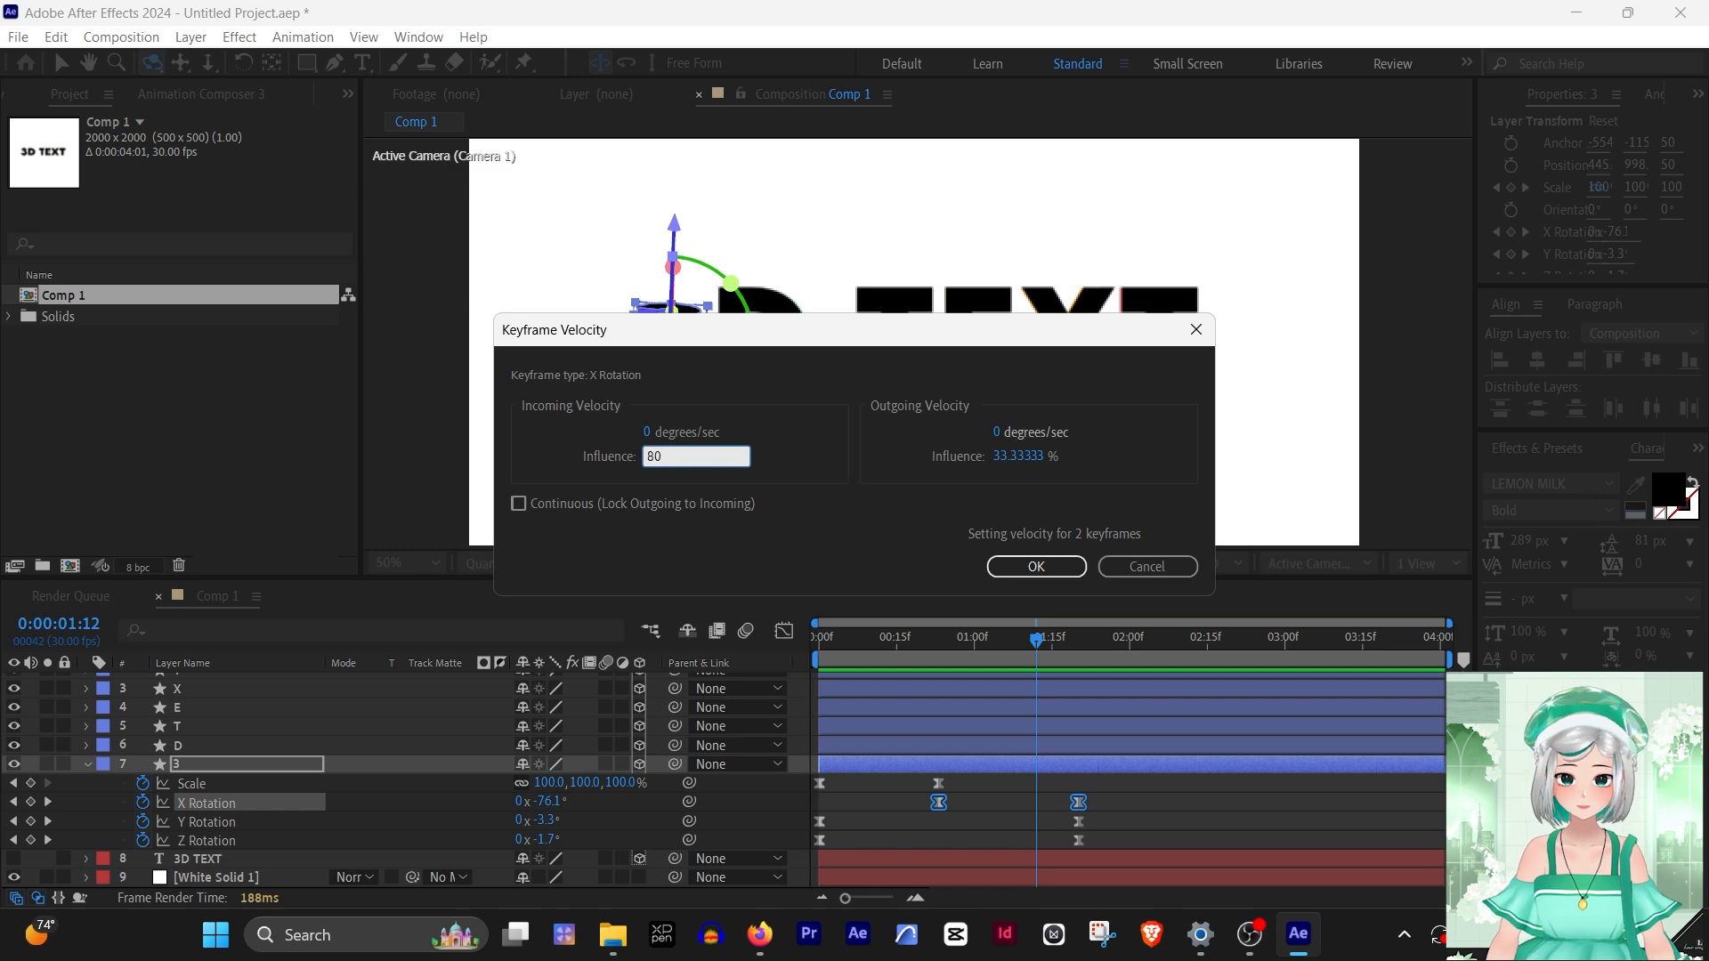
{"action": "type", "text": "80"}
{"action": "key", "text": "Tab"}
{"action": "type", "text": "0.01"}
{"action": "key", "text": "Return"}
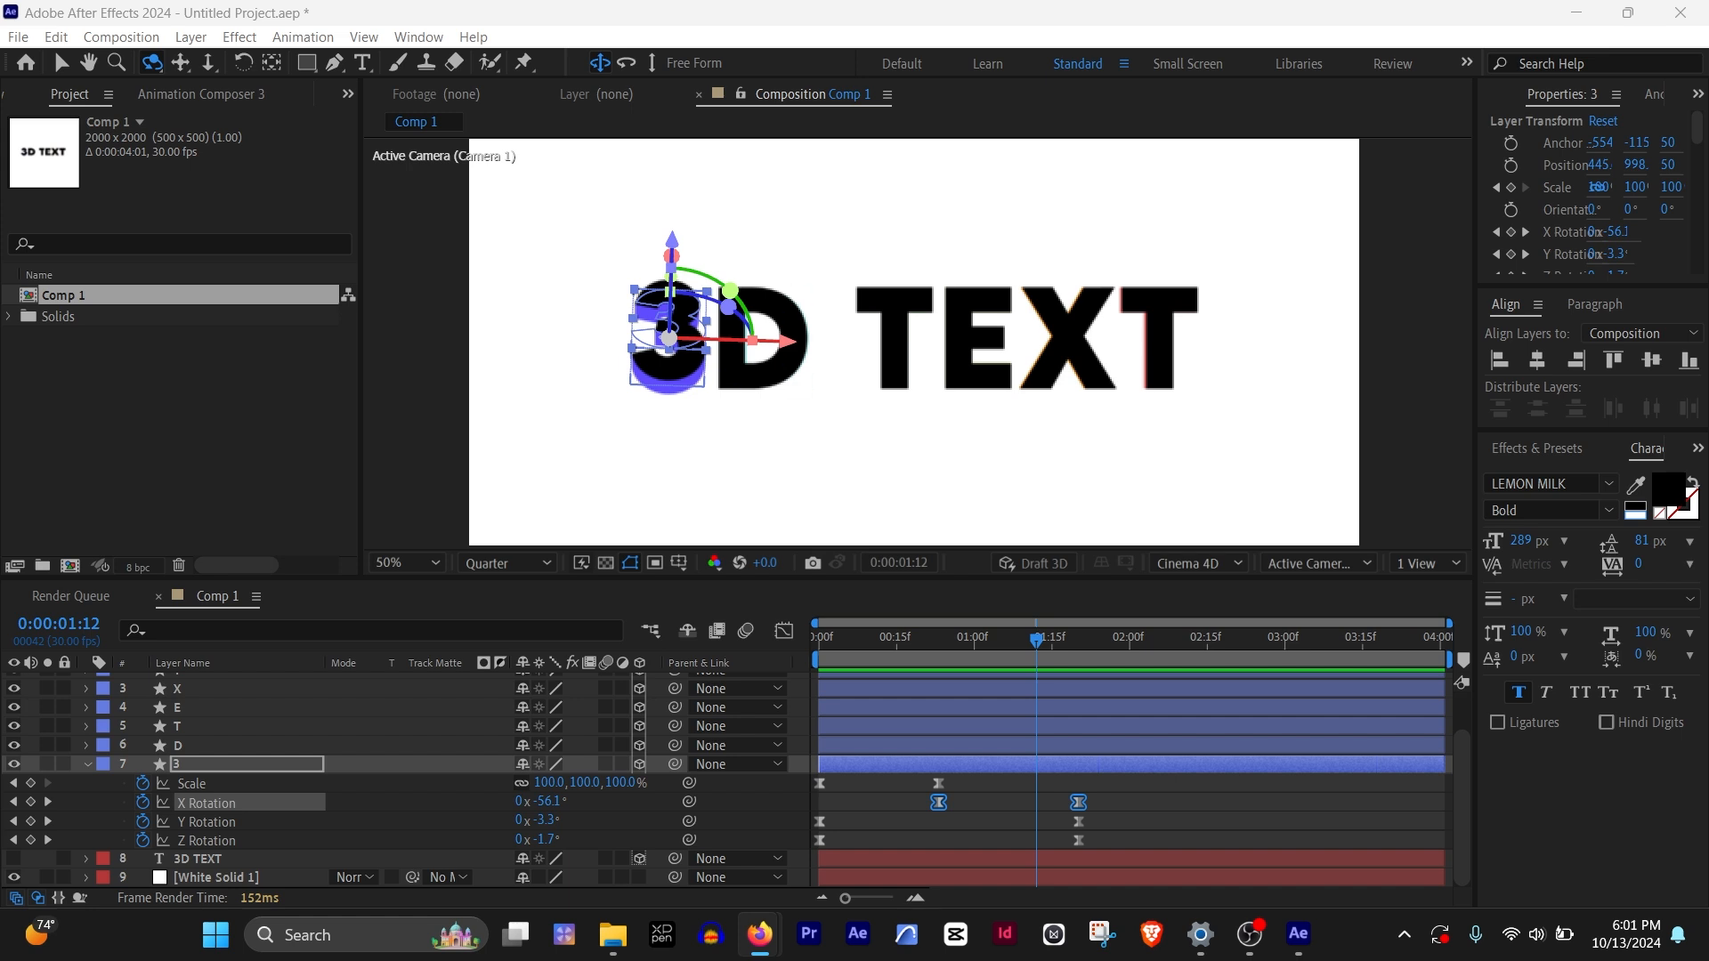
Set the X rotation keyframes' outgoing velocity influence to 80% and preview the animation from the first frame
{"action": "right_click", "coordinate": [1078, 803]}
{"action": "left_click", "coordinate": [1174, 769]}
{"action": "left_click", "coordinate": [1001, 457]}
{"action": "type", "text": "0"}
{"action": "key", "text": "Return"}
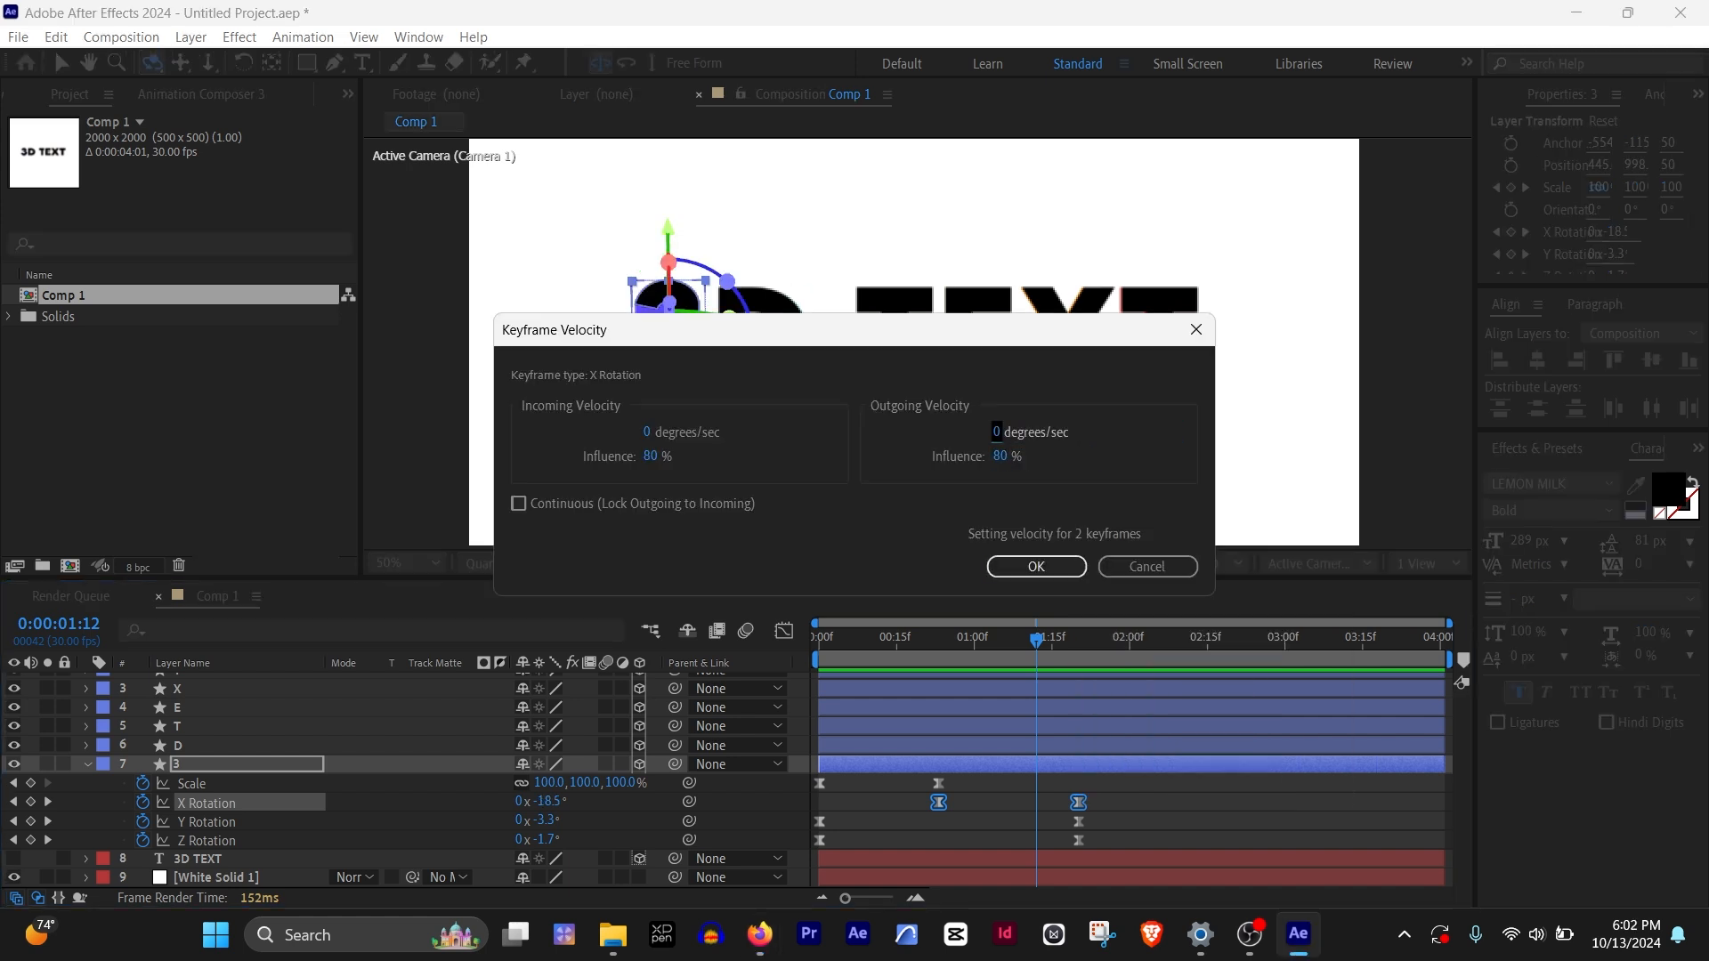
{"action": "key", "text": "Return"}
{"action": "key", "text": "Home"}
{"action": "key", "text": "space"}
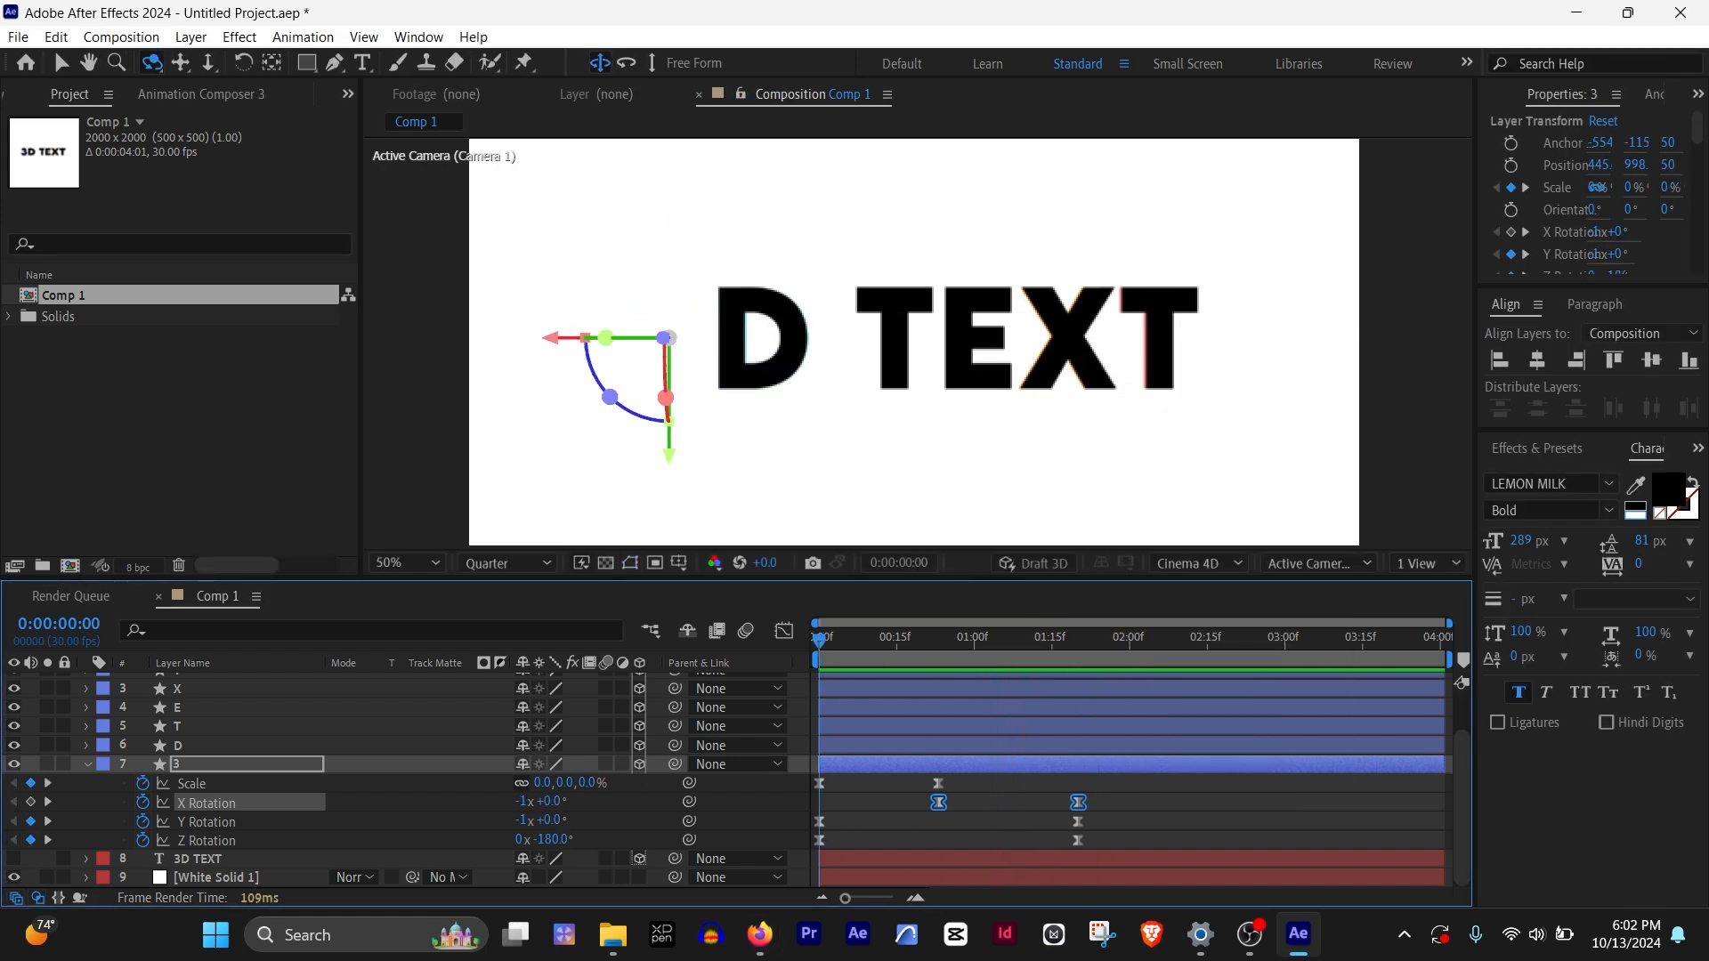
Move the 3 layer's ending X, Y and Z rotation keyframes to about 0:00:01:29
{"action": "left_click", "coordinate": [1130, 638]}
{"action": "left_click_drag", "start_coordinate": [1111, 790], "coordinate": [1059, 847]}
{"action": "left_click_drag", "start_coordinate": [1078, 840], "coordinate": [1125, 840]}
Move the 3 layer's ending scale and starting X rotation keyframes to about 0:00:00:21 and preview the animation
{"action": "left_click", "coordinate": [938, 803]}
{"action": "left_click", "coordinate": [996, 803]}
{"action": "left_click_drag", "start_coordinate": [955, 775], "coordinate": [926, 808]}
{"action": "left_click_drag", "start_coordinate": [938, 802], "coordinate": [928, 803]}
{"action": "key", "text": "Home"}
{"action": "key", "text": "space"}
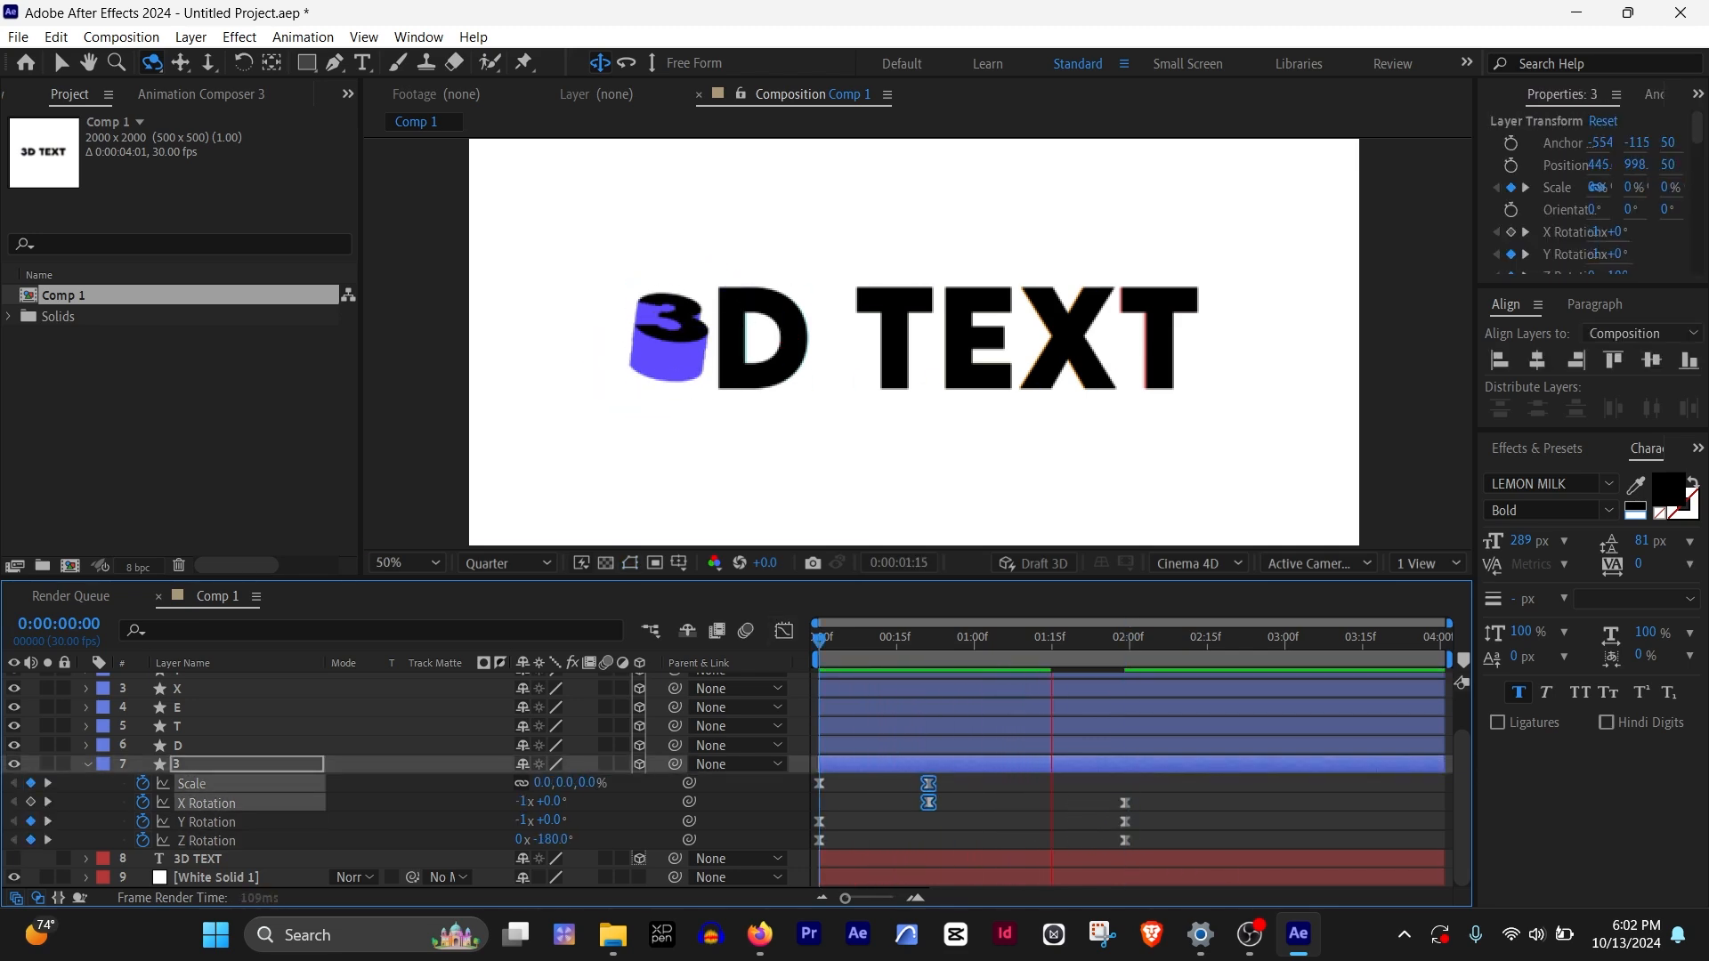
{"action": "key", "text": "space"}
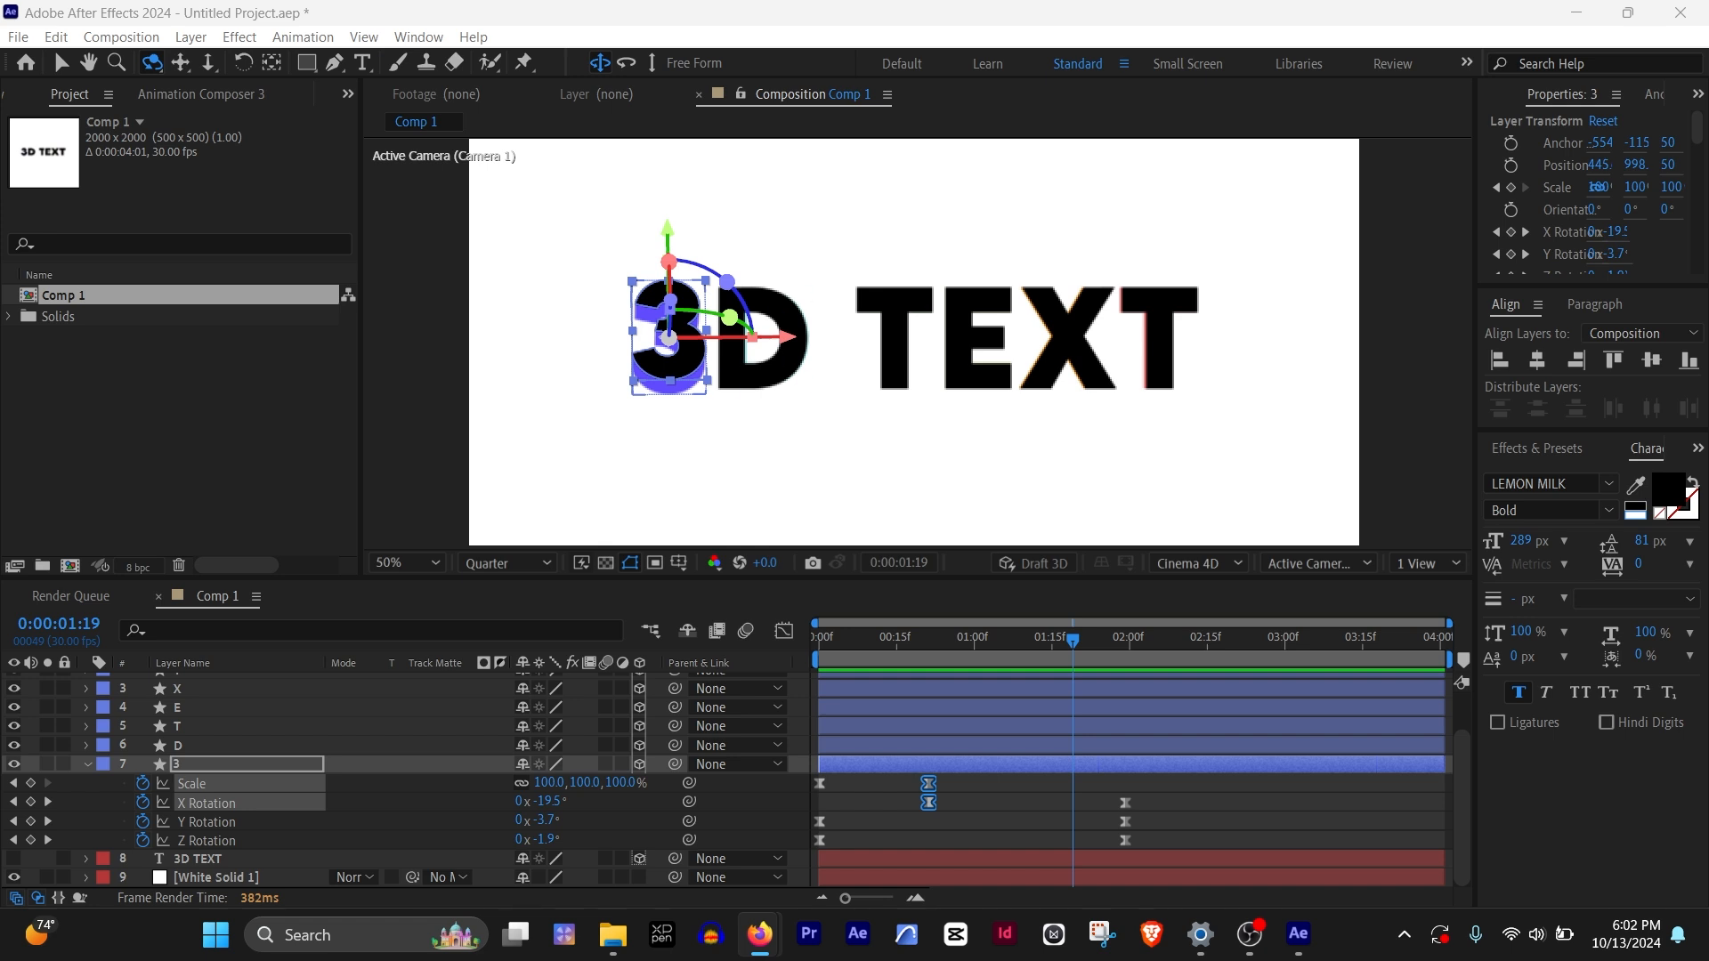
Copy all of the 3 layer's keyframes and paste them at the first frame onto the D, T, E, X and T layers
{"action": "left_click_drag", "start_coordinate": [854, 638], "coordinate": [1098, 638]}
{"action": "left_click_drag", "start_coordinate": [1168, 776], "coordinate": [812, 848]}
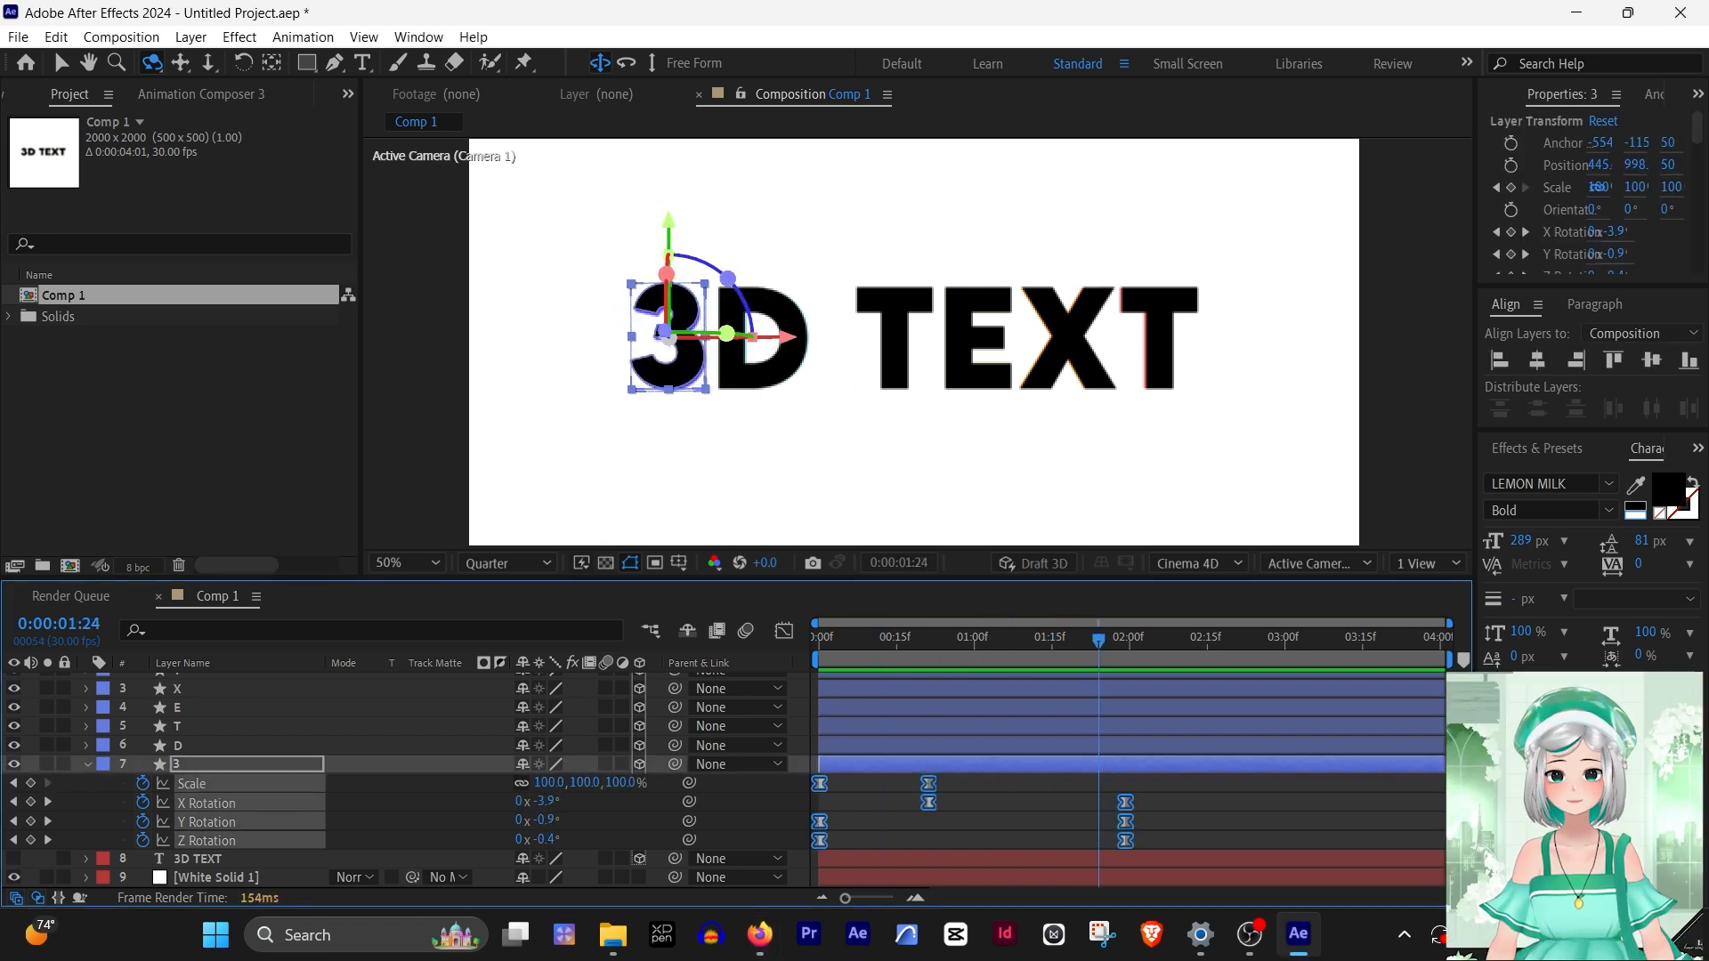
{"action": "key", "text": "ctrl+c"}
{"action": "key", "text": "Home"}
{"action": "left_click", "coordinate": [214, 745]}
{"action": "scroll", "coordinate": [213, 746], "scroll_direction": "up", "scroll_amount": 1}
{"action": "left_click", "coordinate": [214, 720], "text": "shift"}
{"action": "key", "text": "ctrl+v"}
{"action": "scroll", "coordinate": [392, 783], "scroll_direction": "down", "scroll_amount": 1}
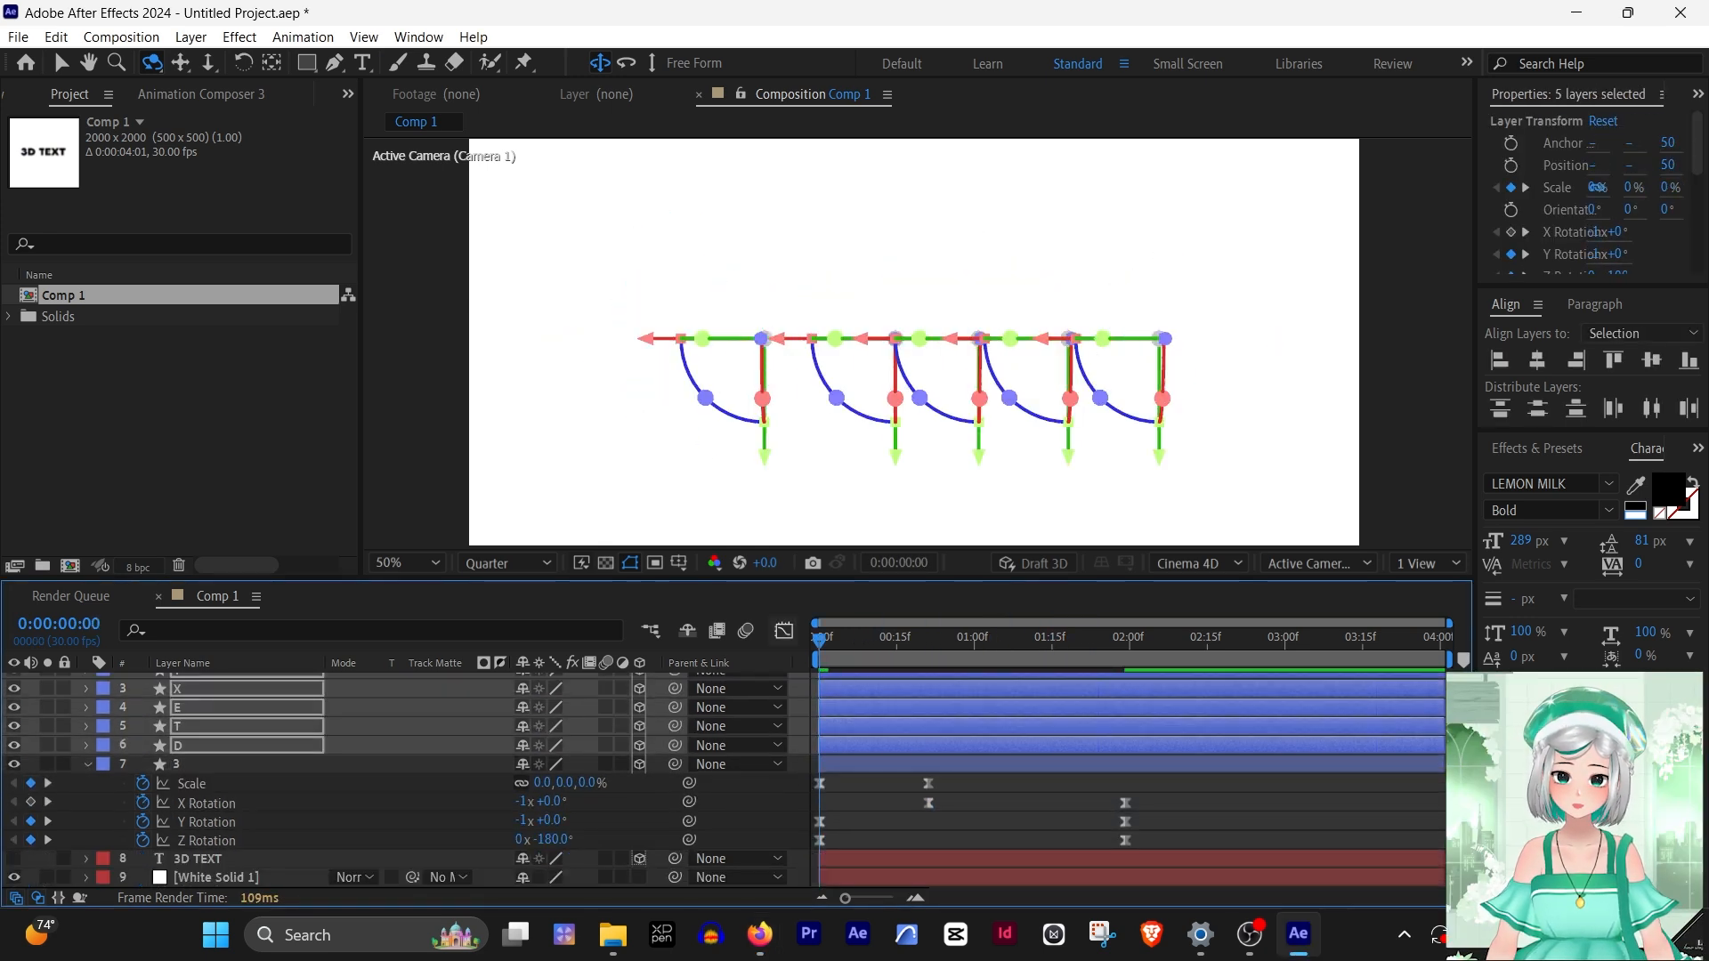
{"action": "left_click", "coordinate": [747, 821]}
{"action": "scroll", "coordinate": [819, 702], "scroll_direction": "up", "scroll_amount": 1}
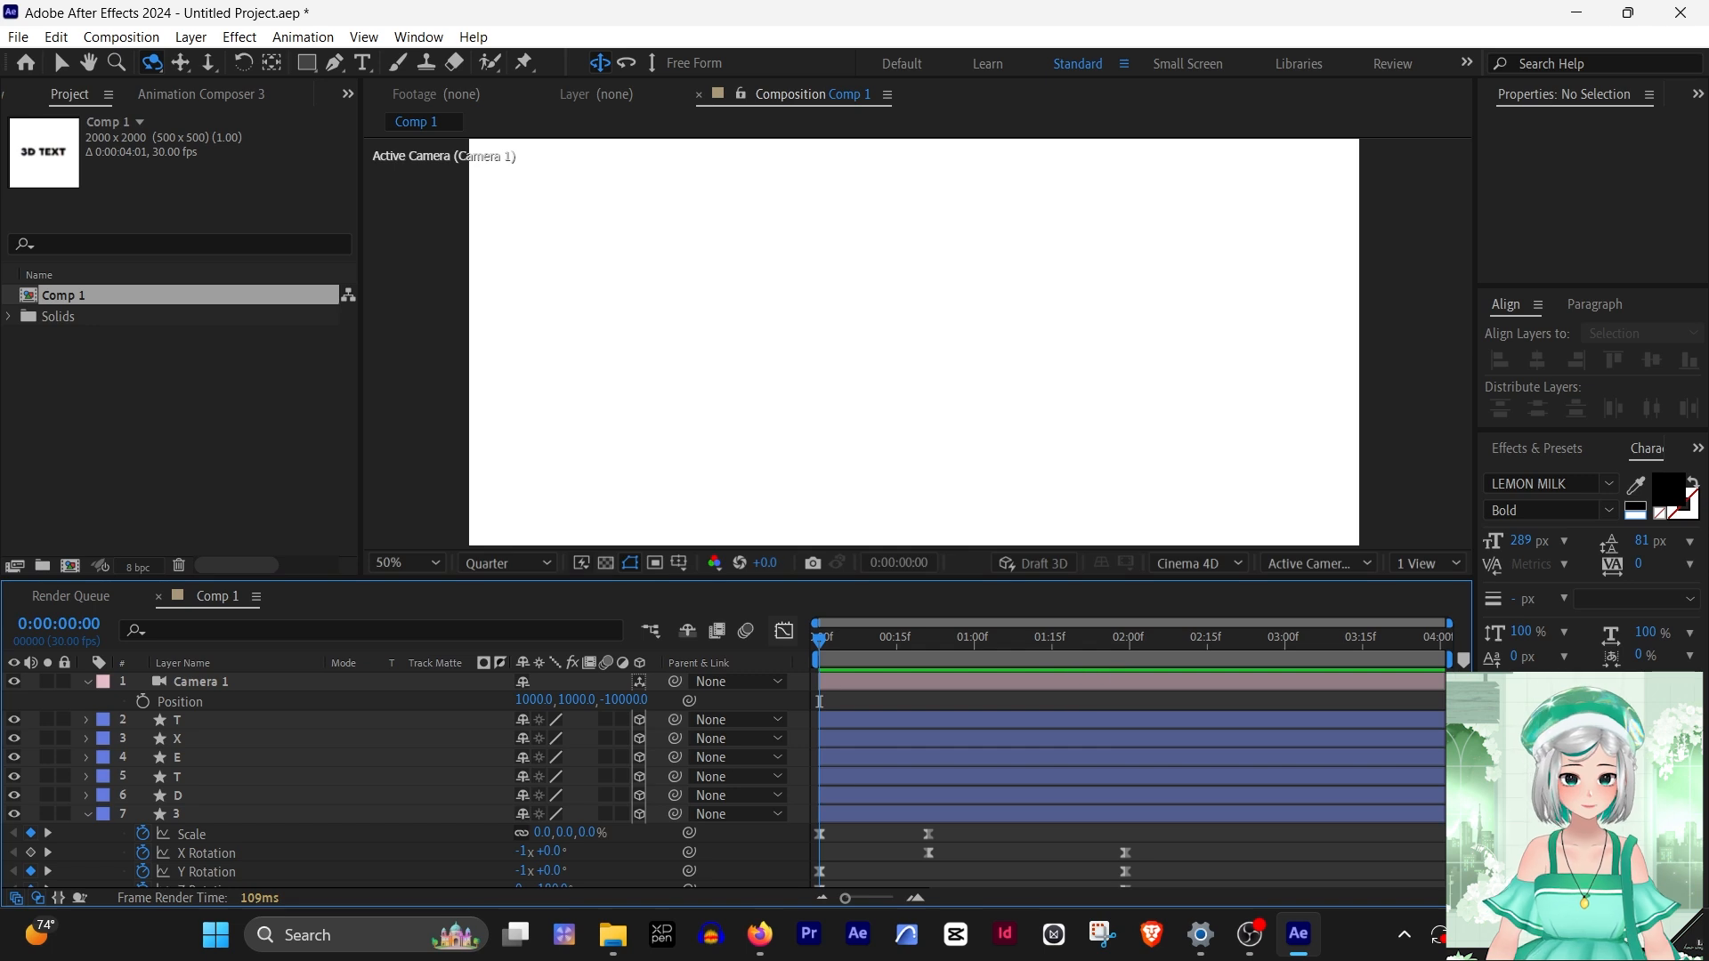
Reveal the keyframes of all letter layers and shift those of every letter after the 3 about 2 frames later
{"action": "key", "text": "u"}
{"action": "left_click_drag", "start_coordinate": [1186, 717], "coordinate": [839, 802]}
{"action": "key", "text": "F9"}
{"action": "key", "text": "ctrl+z"}
{"action": "scroll", "coordinate": [821, 803], "scroll_direction": "up", "scroll_amount": 3}
{"action": "scroll", "coordinate": [839, 802], "scroll_direction": "down", "scroll_amount": 3}
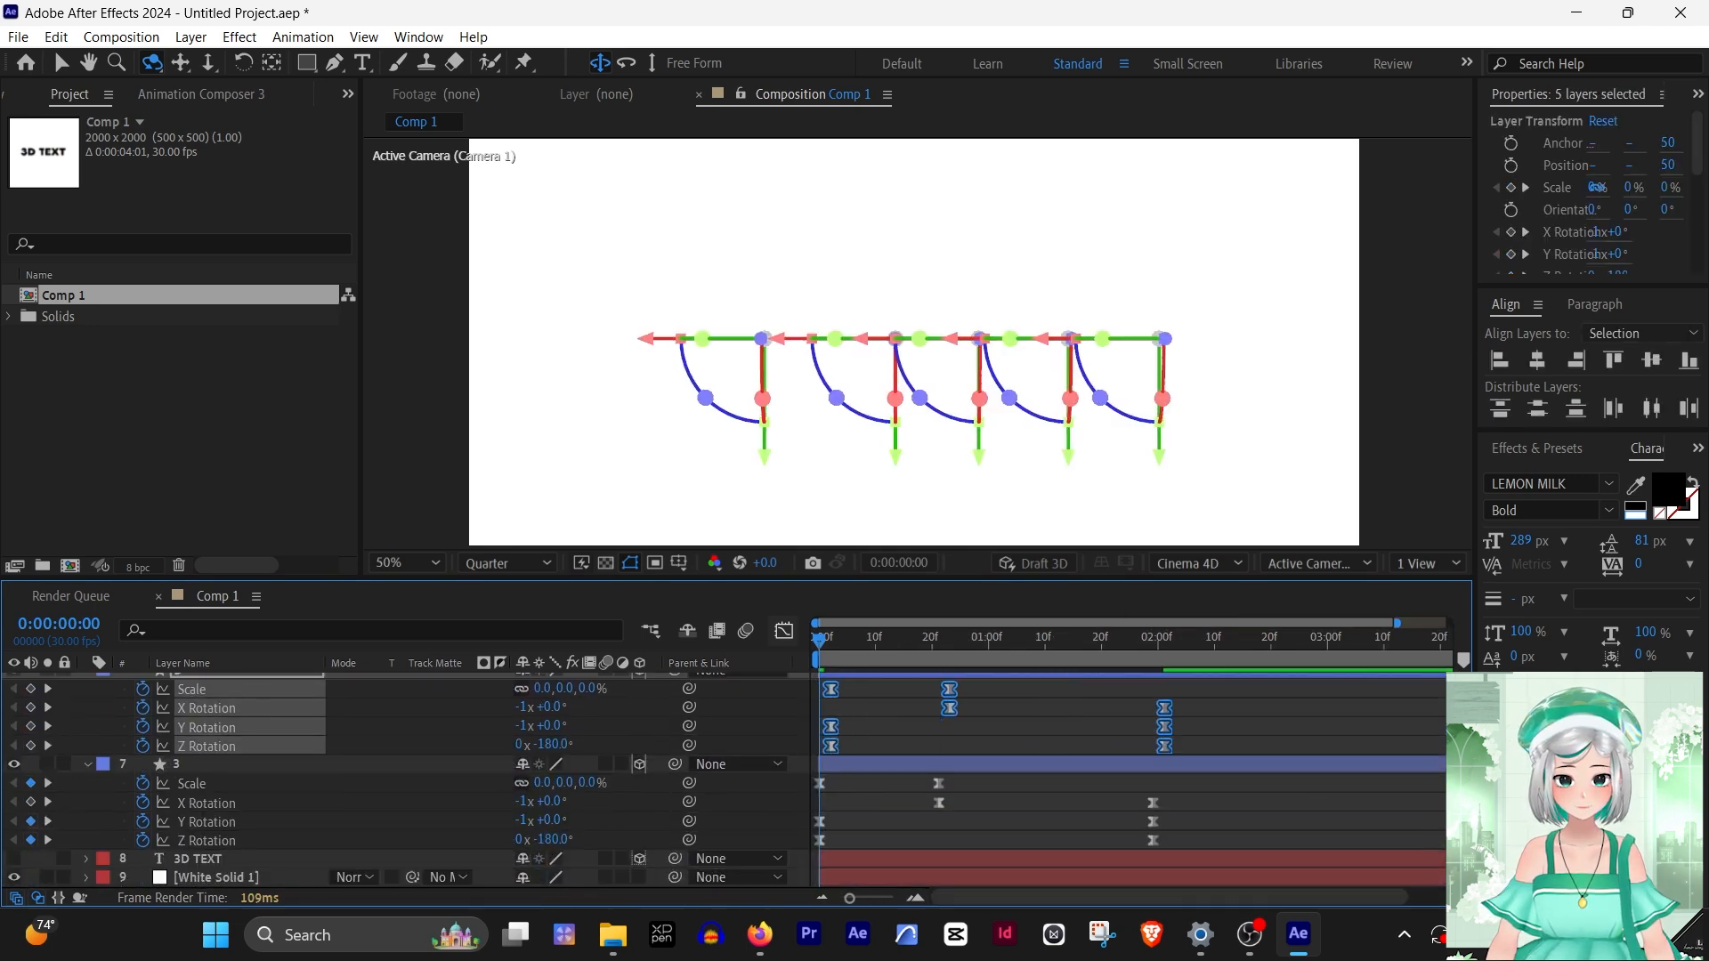
Stagger the entrance so the first T's keyframes start at about frame 4 and the E's at about frame 7
{"action": "scroll", "coordinate": [1225, 735], "scroll_direction": "up", "scroll_amount": 1}
{"action": "left_click_drag", "start_coordinate": [1225, 735], "coordinate": [823, 810]}
{"action": "left_click_drag", "start_coordinate": [830, 708], "coordinate": [841, 709]}
{"action": "scroll", "coordinate": [1210, 756], "scroll_direction": "up", "scroll_amount": 2}
{"action": "left_click_drag", "start_coordinate": [1209, 756], "coordinate": [834, 830]}
{"action": "left_click_drag", "start_coordinate": [842, 726], "coordinate": [860, 726]}
Delay the X layer's keyframes to about frame 11 and the last T's to about frame 16, and preview the stagger
{"action": "scroll", "coordinate": [1234, 776], "scroll_direction": "up", "scroll_amount": 2}
{"action": "left_click_drag", "start_coordinate": [1233, 776], "coordinate": [849, 848]}
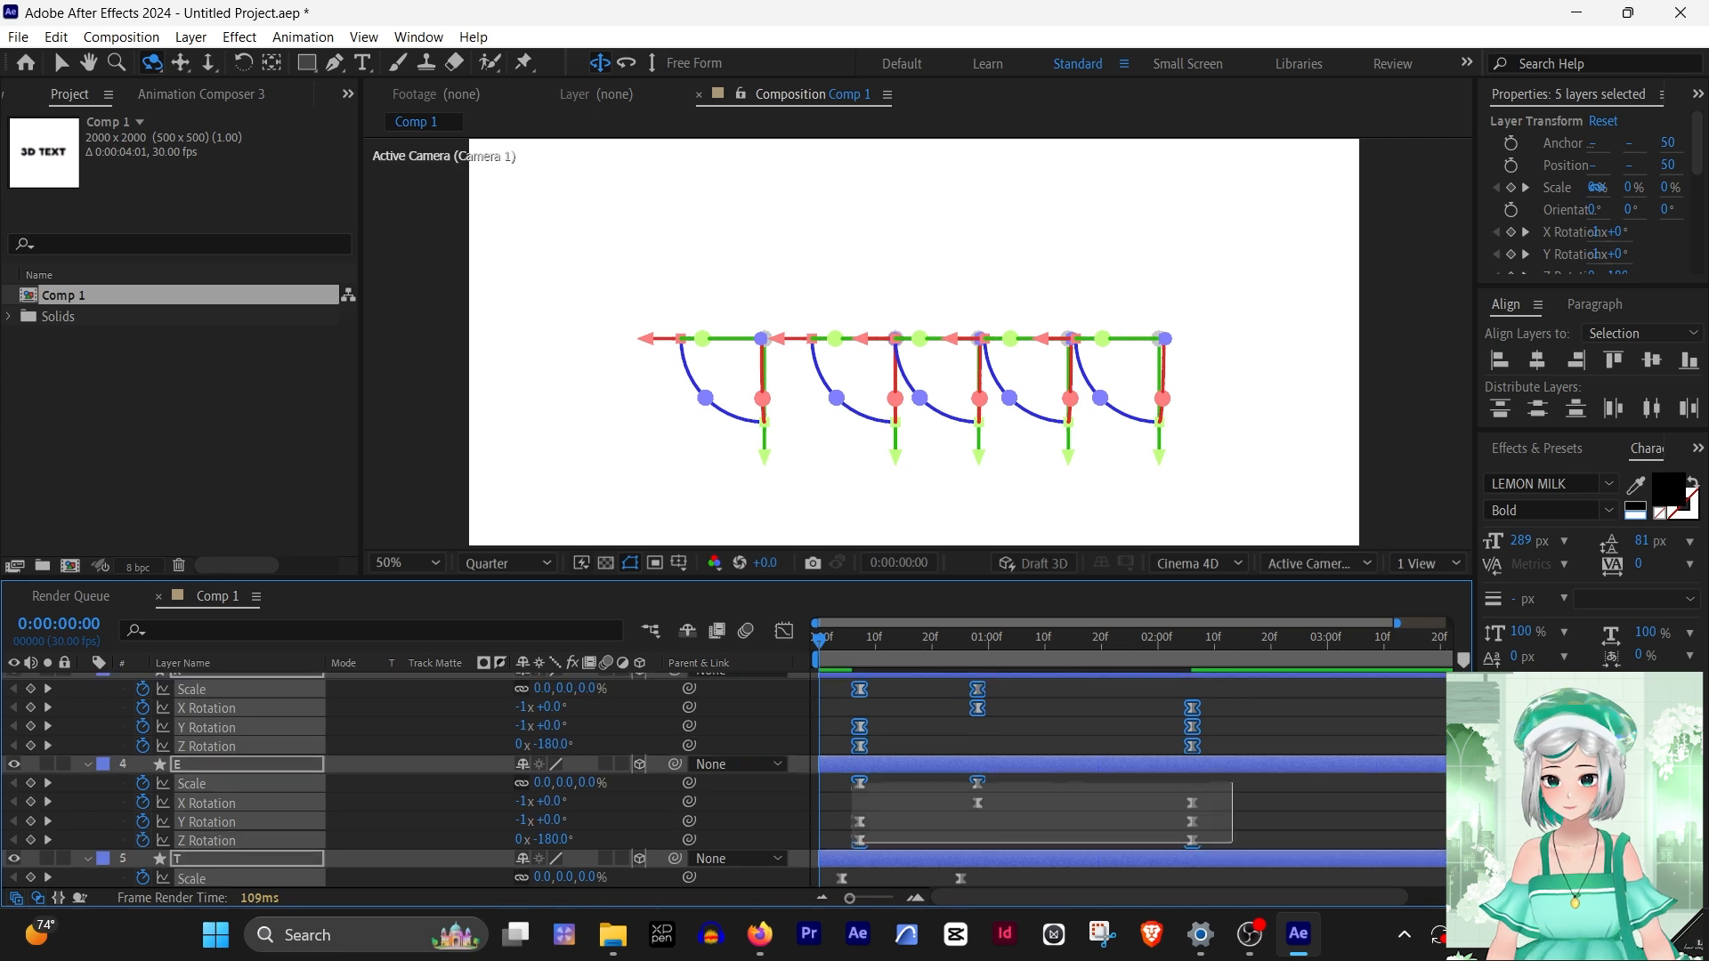
{"action": "left_click_drag", "start_coordinate": [860, 746], "coordinate": [882, 745]}
{"action": "scroll", "coordinate": [882, 747], "scroll_direction": "up", "scroll_amount": 1}
{"action": "left_click_drag", "start_coordinate": [1251, 693], "coordinate": [909, 777]}
{"action": "scroll", "coordinate": [877, 765], "scroll_direction": "up", "scroll_amount": 2}
{"action": "key", "text": "space"}
{"action": "left_click", "coordinate": [1005, 779]}
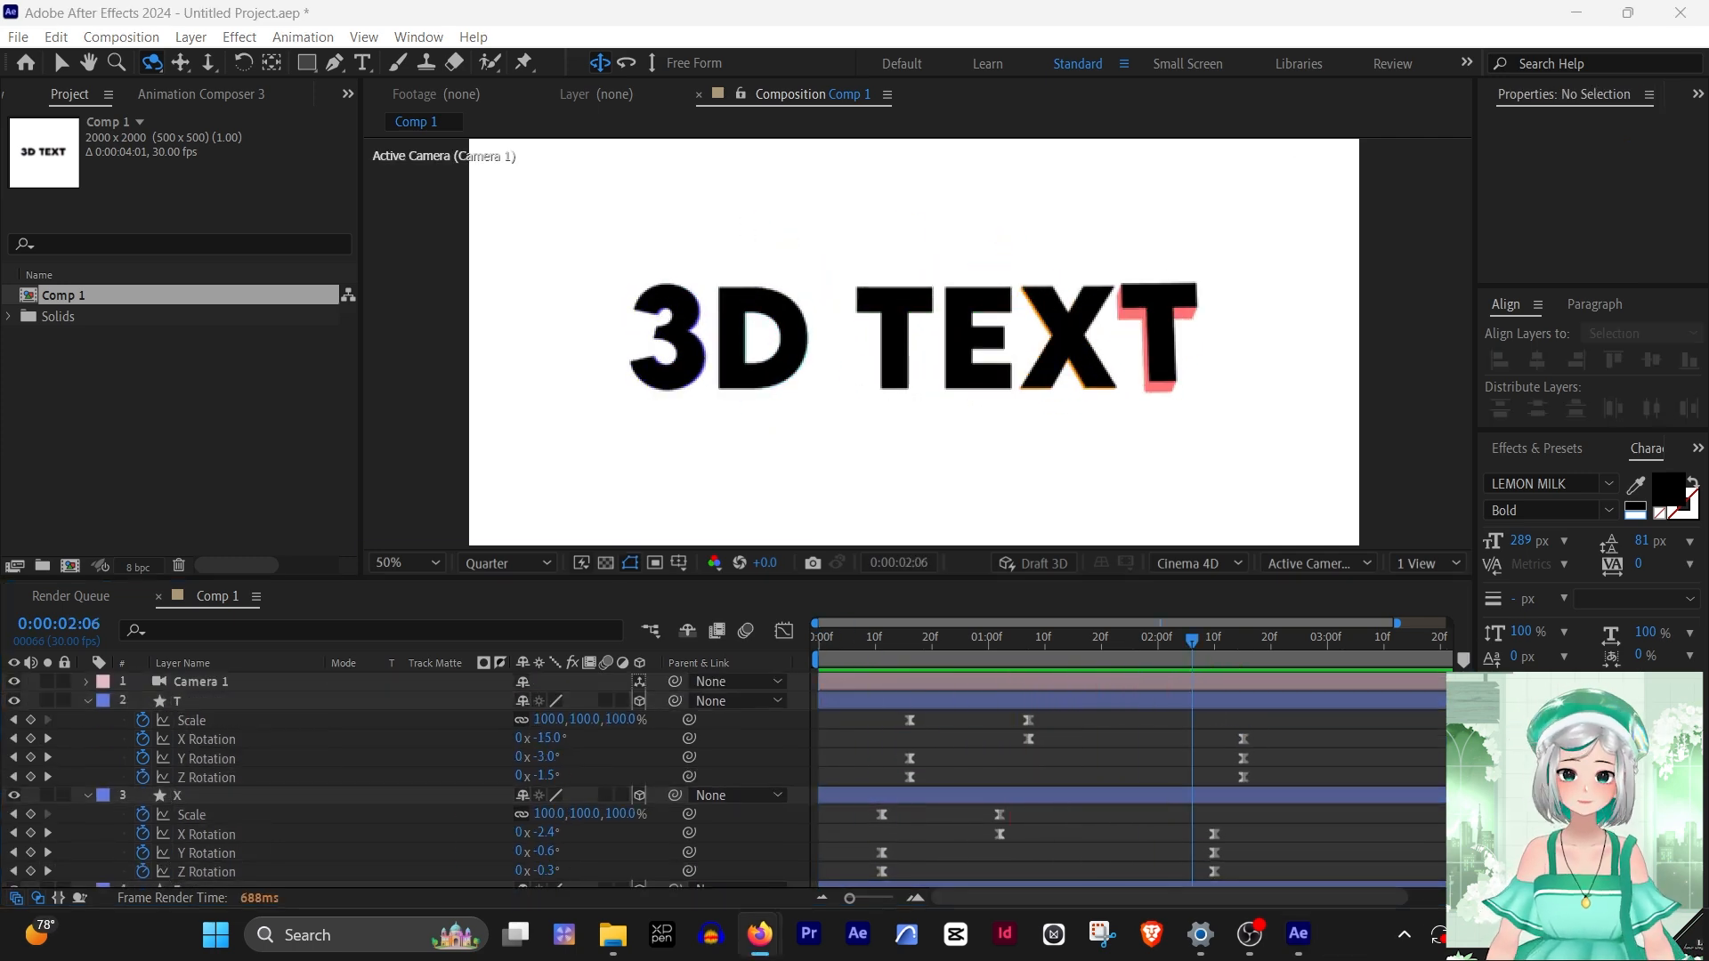
Try an ending X rotation of 1 revolution at 0:00:03:20 on the last T layer and undo it
{"action": "scroll", "coordinate": [1192, 701], "scroll_direction": "down", "scroll_amount": 1}
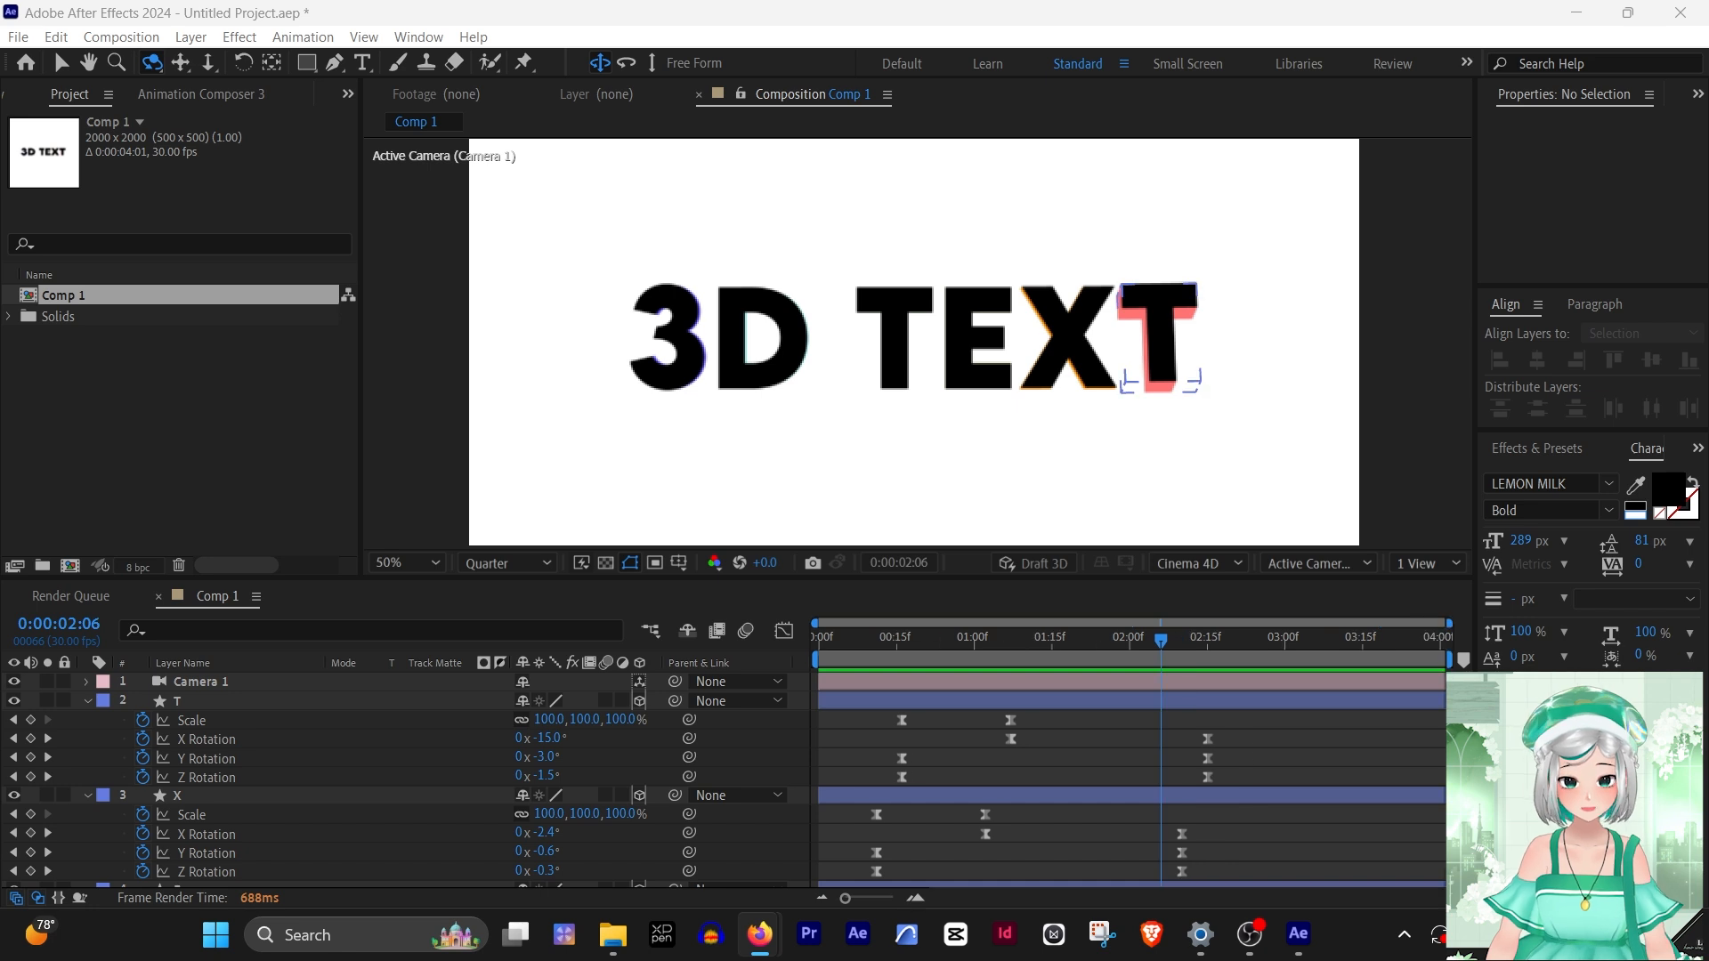
{"action": "left_click_drag", "start_coordinate": [1258, 639], "coordinate": [1388, 639]}
{"action": "left_click", "coordinate": [31, 738]}
{"action": "left_click", "coordinate": [519, 739]}
{"action": "type", "text": "1"}
{"action": "key", "text": "Return"}
{"action": "key", "text": "alt+Tab"}
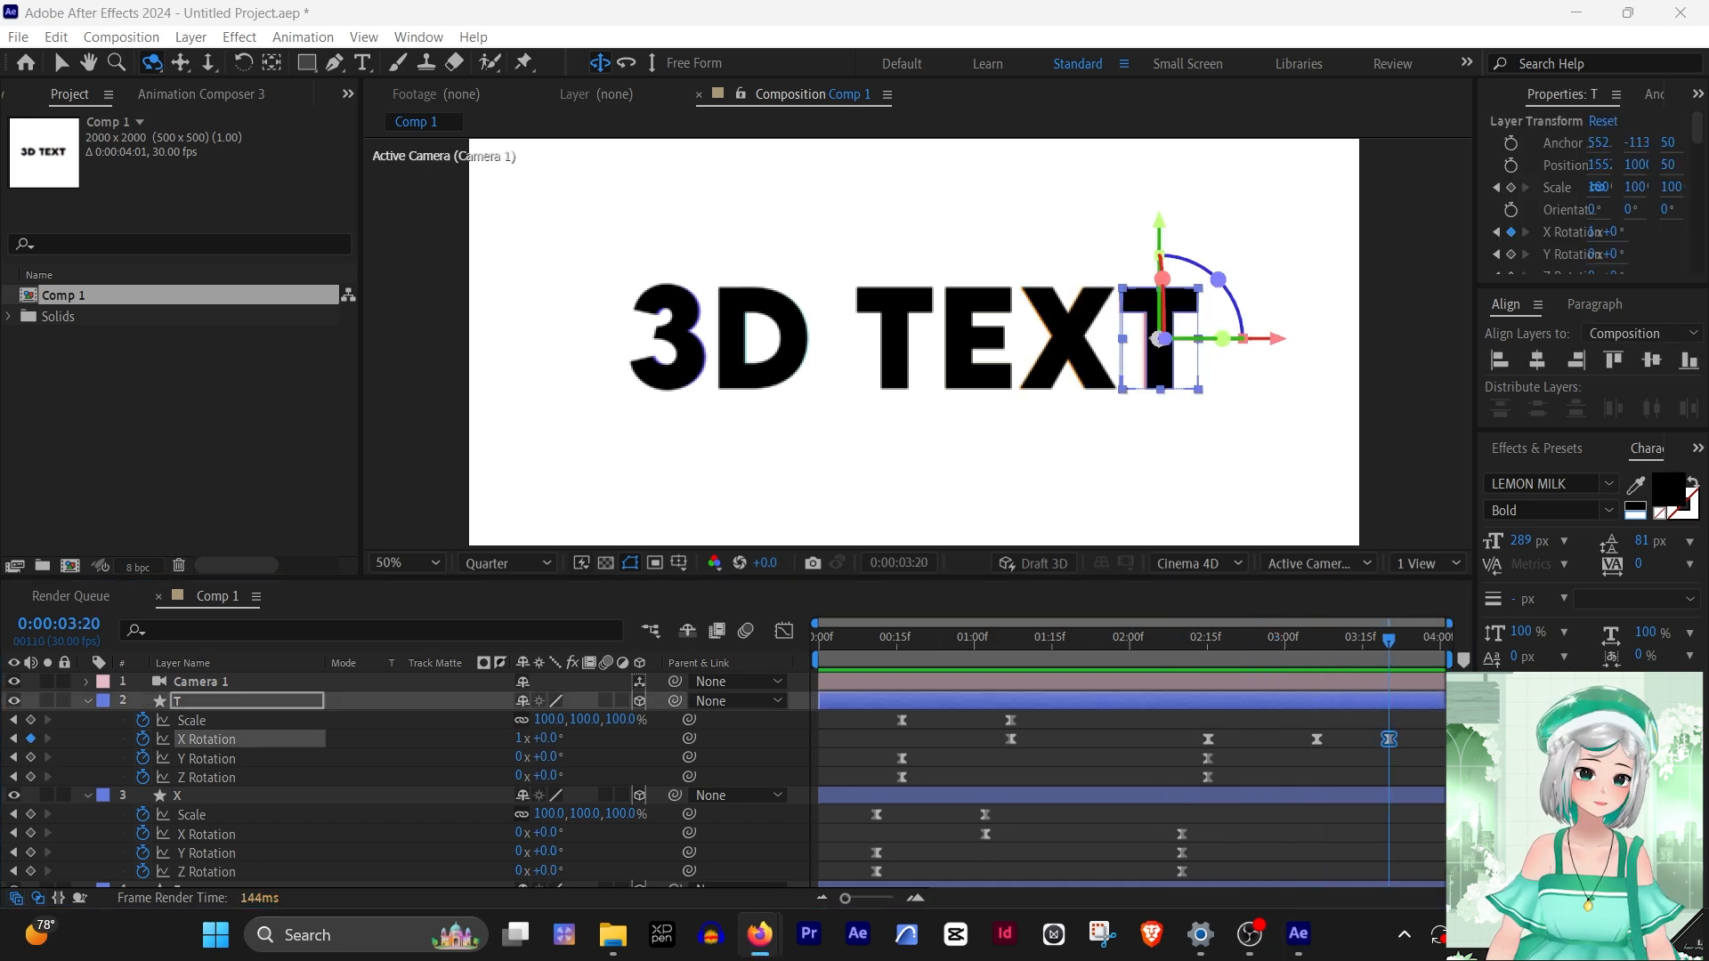
{"action": "key", "text": "ctrl+z"}
{"action": "key", "text": "ctrl+z"}
Select the X rotation of all six letter layers and add a keyframe to each at about 0:00:03:06
{"action": "left_click", "coordinate": [207, 739]}
{"action": "left_click", "coordinate": [207, 834], "text": "ctrl"}
{"action": "scroll", "coordinate": [206, 833], "scroll_direction": "down", "scroll_amount": 6}
{"action": "left_click", "coordinate": [207, 777], "text": "ctrl"}
{"action": "left_click", "coordinate": [206, 872], "text": "ctrl"}
{"action": "left_click", "coordinate": [31, 871]}
At 0:00:03:24, set the X rotation of all six letter layers to 1 revolution
{"action": "left_click_drag", "start_coordinate": [1316, 639], "coordinate": [1408, 639]}
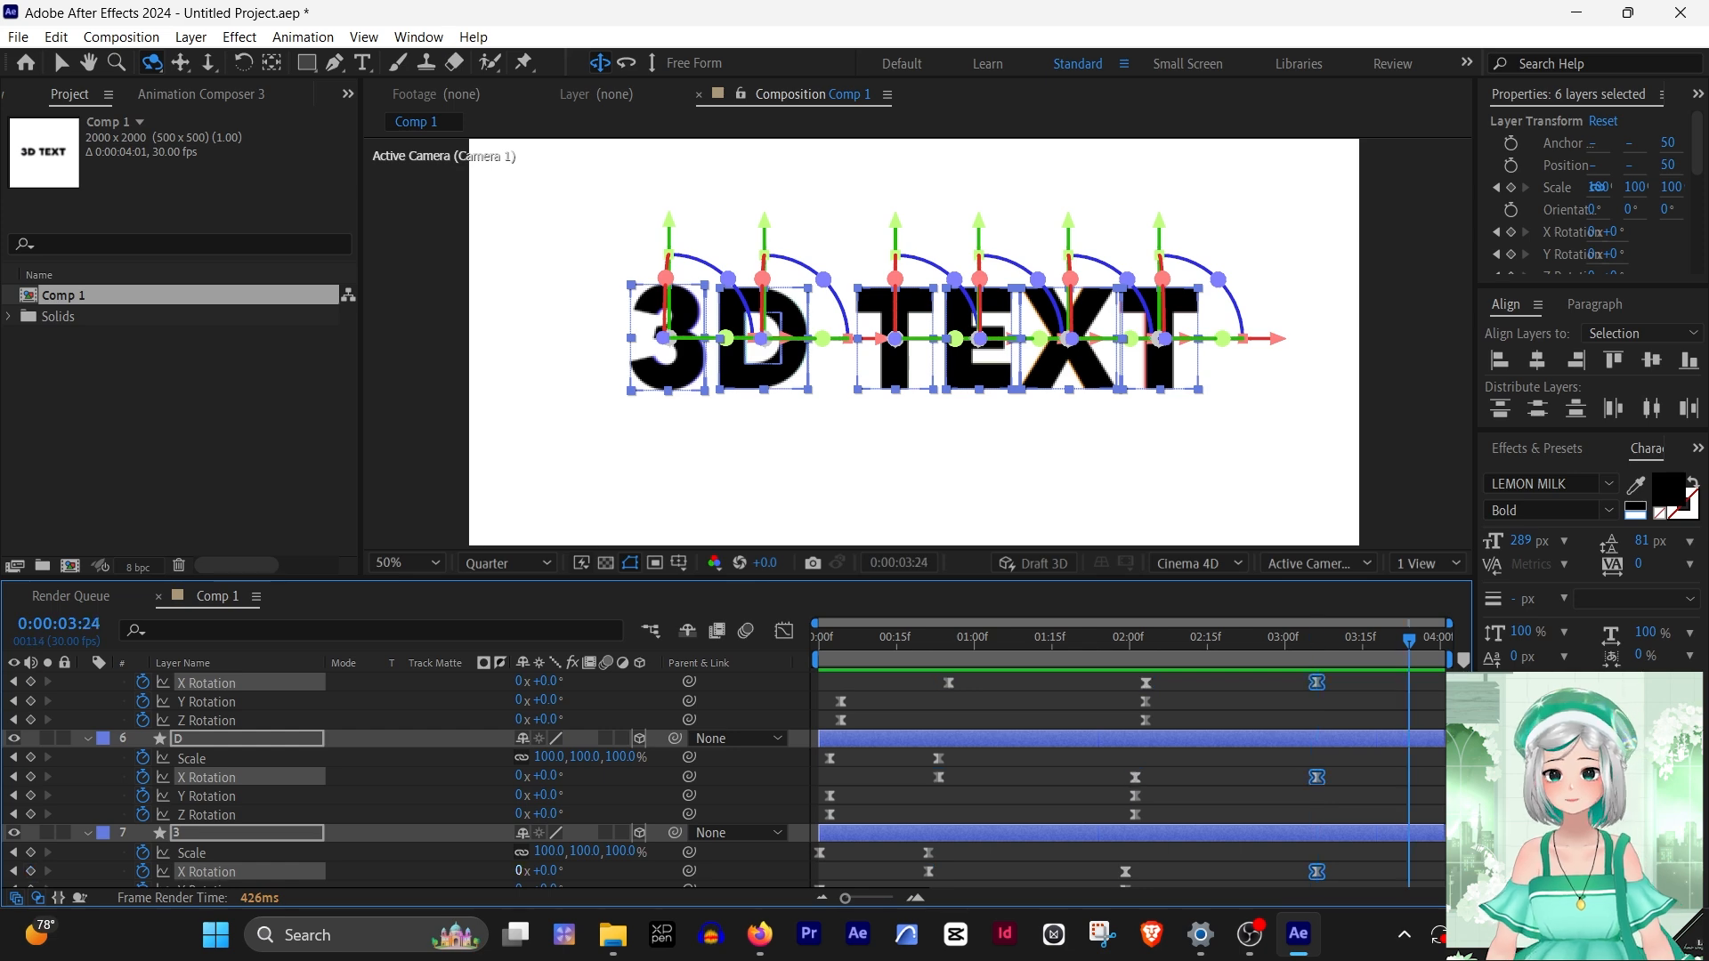
{"action": "left_click", "coordinate": [519, 871]}
{"action": "type", "text": "1"}
{"action": "key", "text": "Return"}
Set the incoming and outgoing velocity influence of the twelve final X rotation keyframes to 70%
{"action": "left_click_drag", "start_coordinate": [1429, 882], "coordinate": [1291, 680]}
{"action": "key", "text": "ctrl+shift+k"}
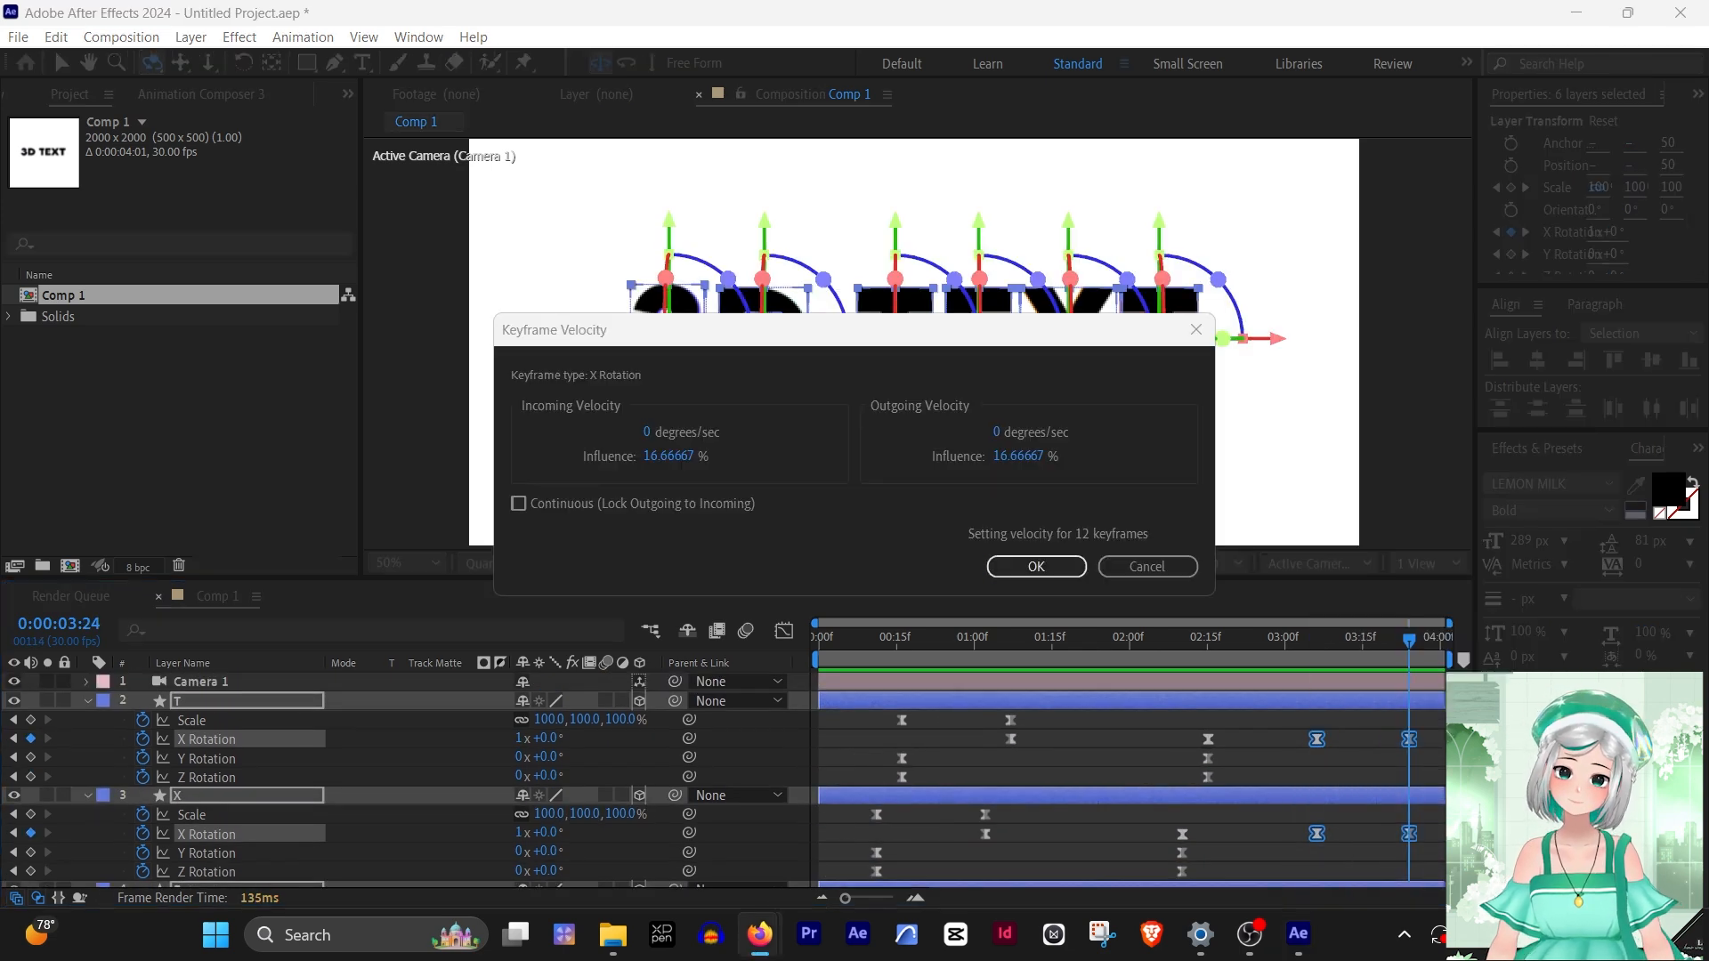
{"action": "left_click", "coordinate": [668, 456]}
{"action": "type", "text": "70"}
{"action": "left_click", "coordinate": [1018, 456]}
{"action": "type", "text": "70"}
{"action": "left_click", "coordinate": [1036, 567]}
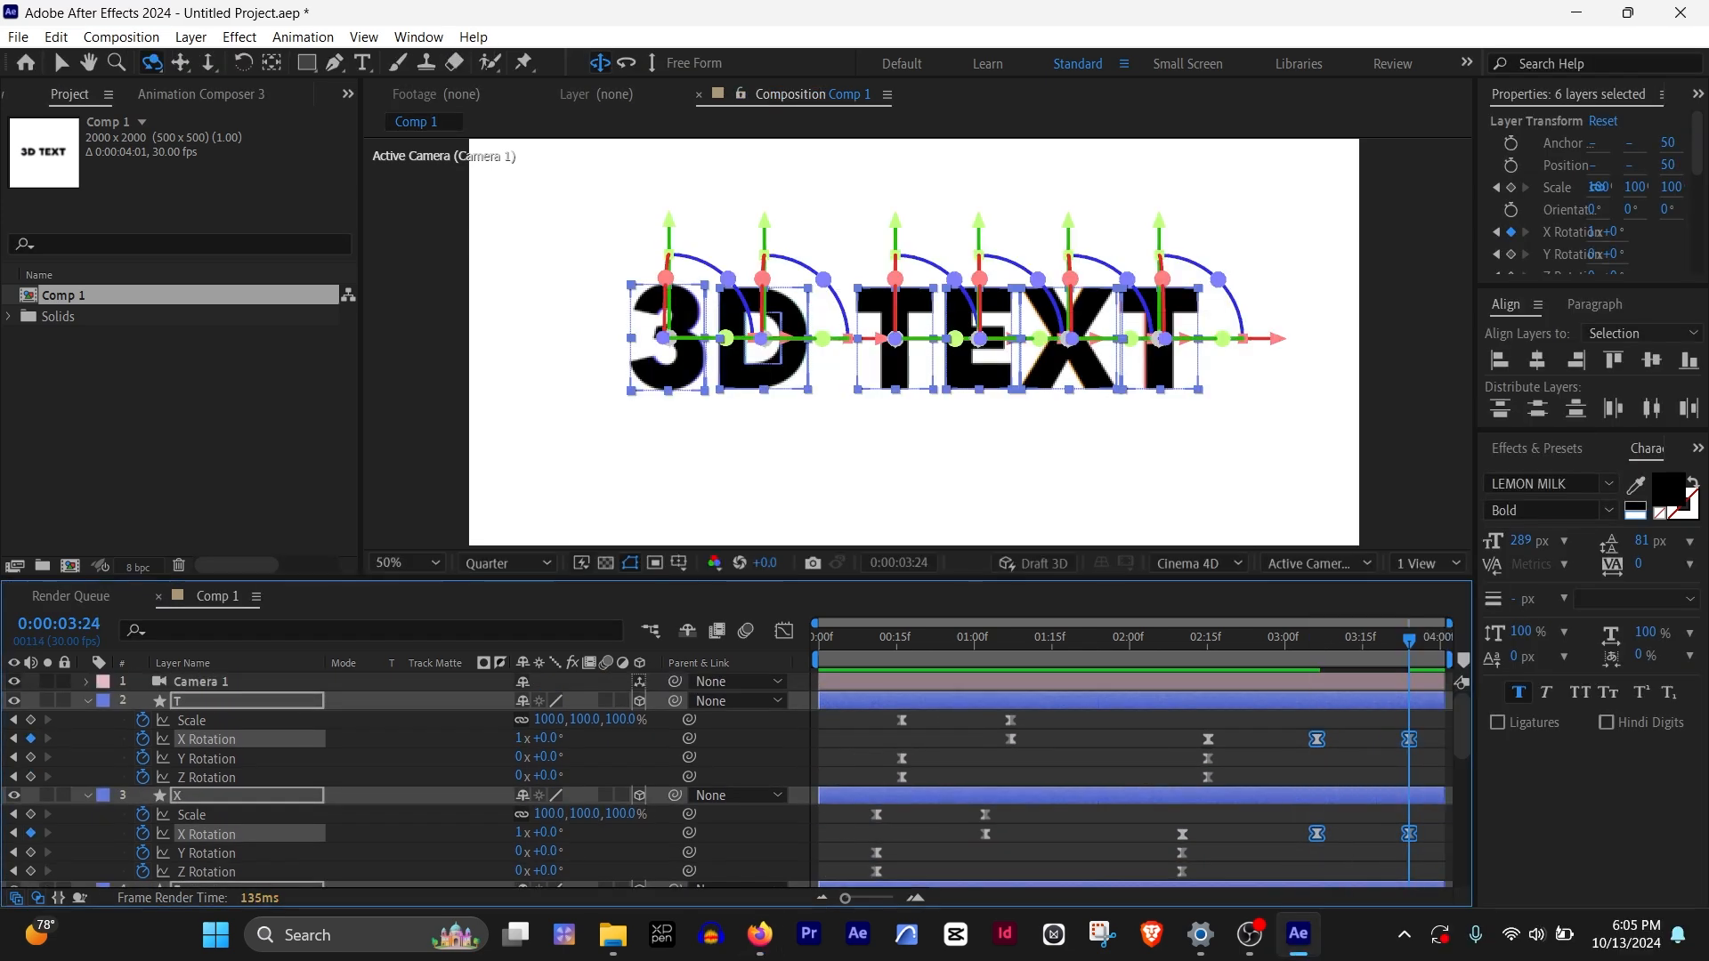
Stagger the final X rotation keyframes a couple of frames later on each successive letter layer, from the D to the last T
{"action": "scroll", "coordinate": [1370, 783], "scroll_direction": "down", "scroll_amount": 7}
{"action": "left_click_drag", "start_coordinate": [1432, 853], "coordinate": [1282, 783]}
{"action": "key", "text": "alt+Right"}
{"action": "key", "text": "alt+Right"}
{"action": "key", "text": "alt+Right"}
{"action": "key", "text": "alt+Right"}
{"action": "scroll", "coordinate": [1311, 728], "scroll_direction": "up", "scroll_amount": 3}
{"action": "left_click_drag", "start_coordinate": [1439, 867], "coordinate": [1321, 835]}
{"action": "key", "text": "alt+Right"}
{"action": "key", "text": "alt+Right"}
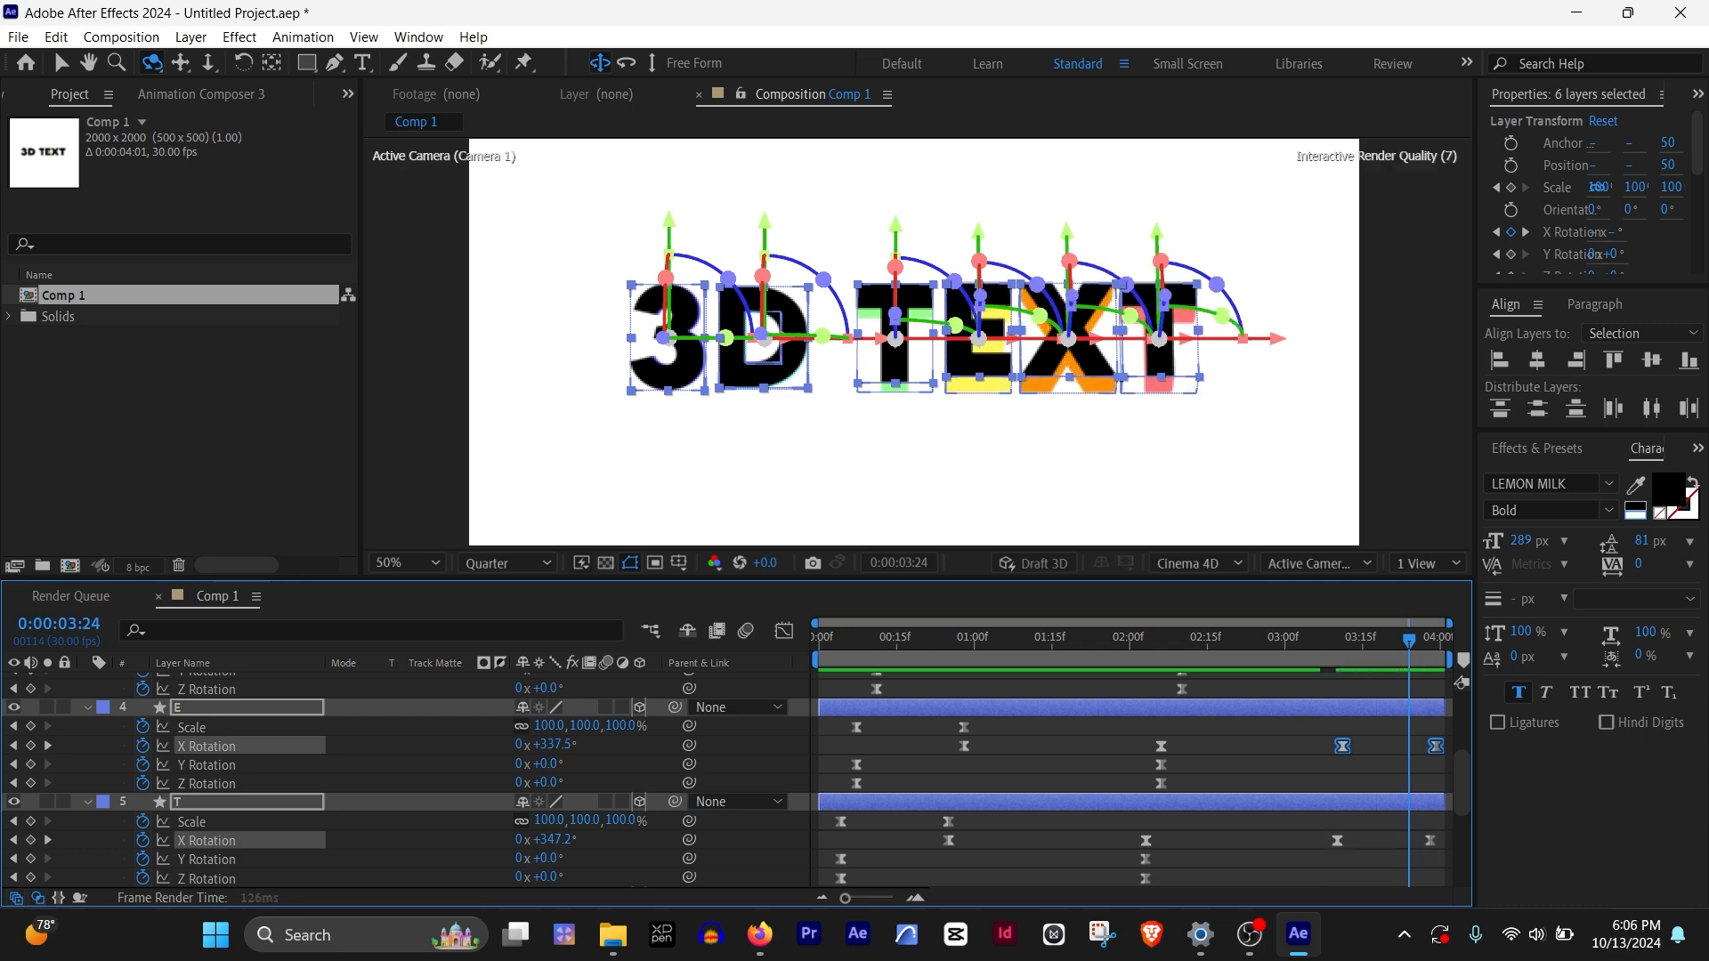
{"action": "scroll", "coordinate": [1326, 783], "scroll_direction": "up", "scroll_amount": 3}
{"action": "key", "text": "alt+Right"}
{"action": "key", "text": "alt+Right"}
{"action": "key", "text": "F2"}
Preview the animation and move the starting keyframes of every letter's final X rotation about 8 frames earlier
{"action": "left_click", "coordinate": [759, 934]}
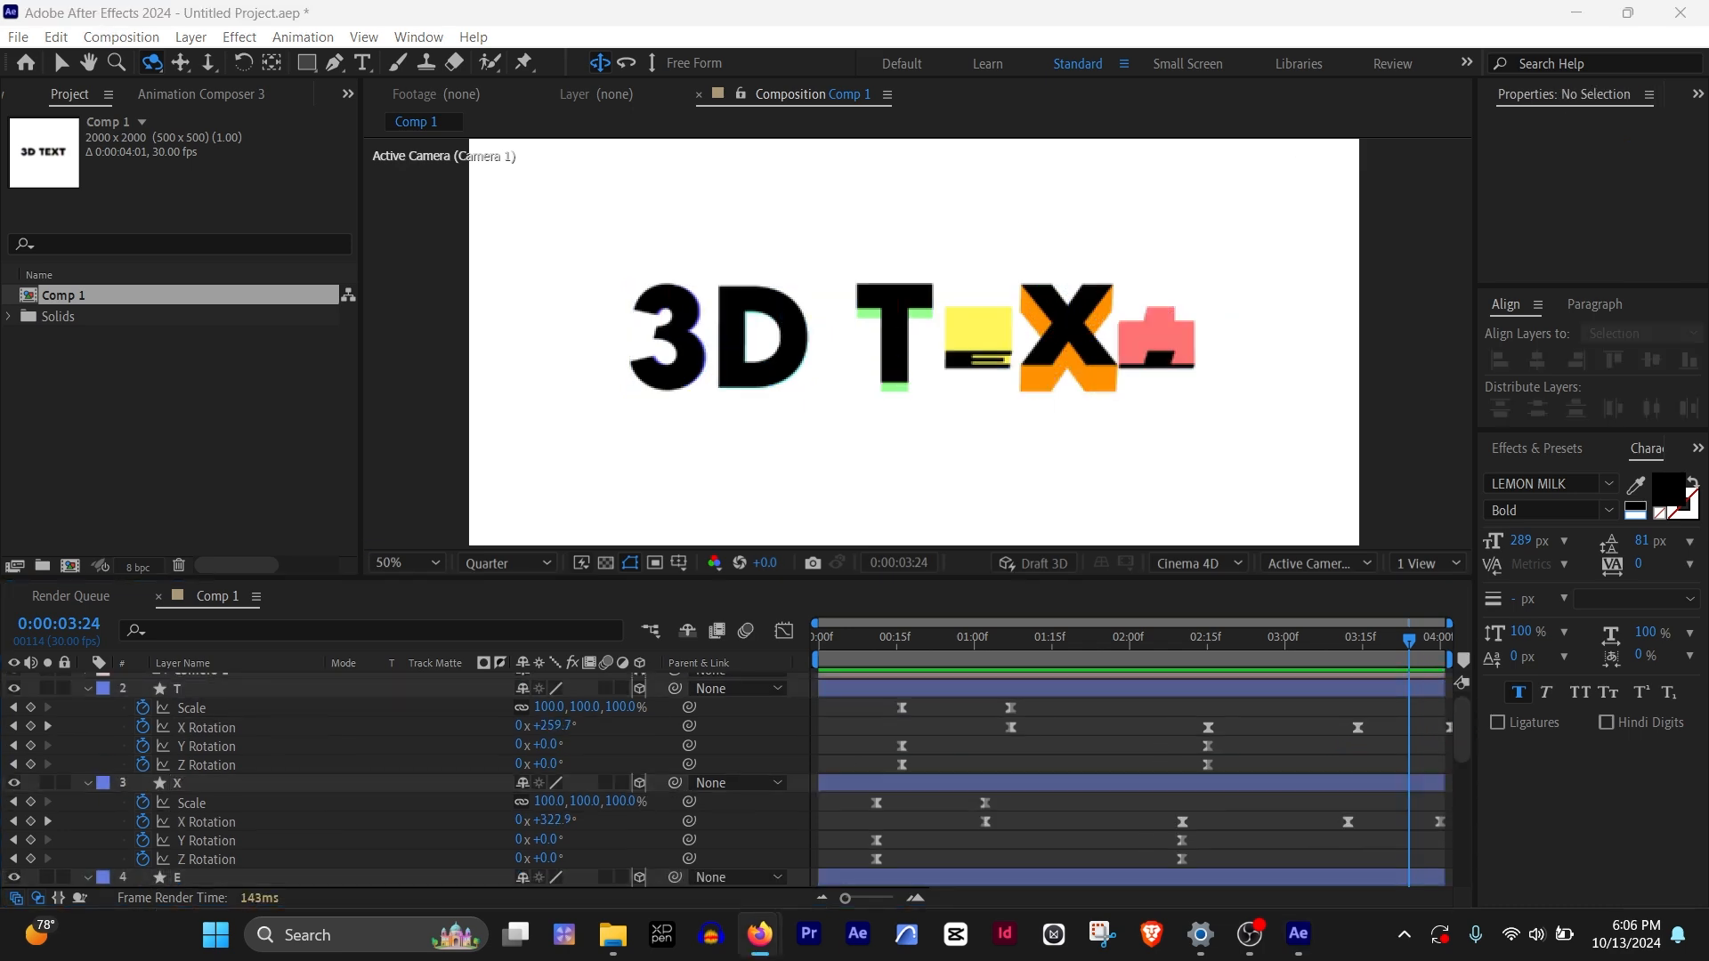
{"action": "key", "text": "space"}
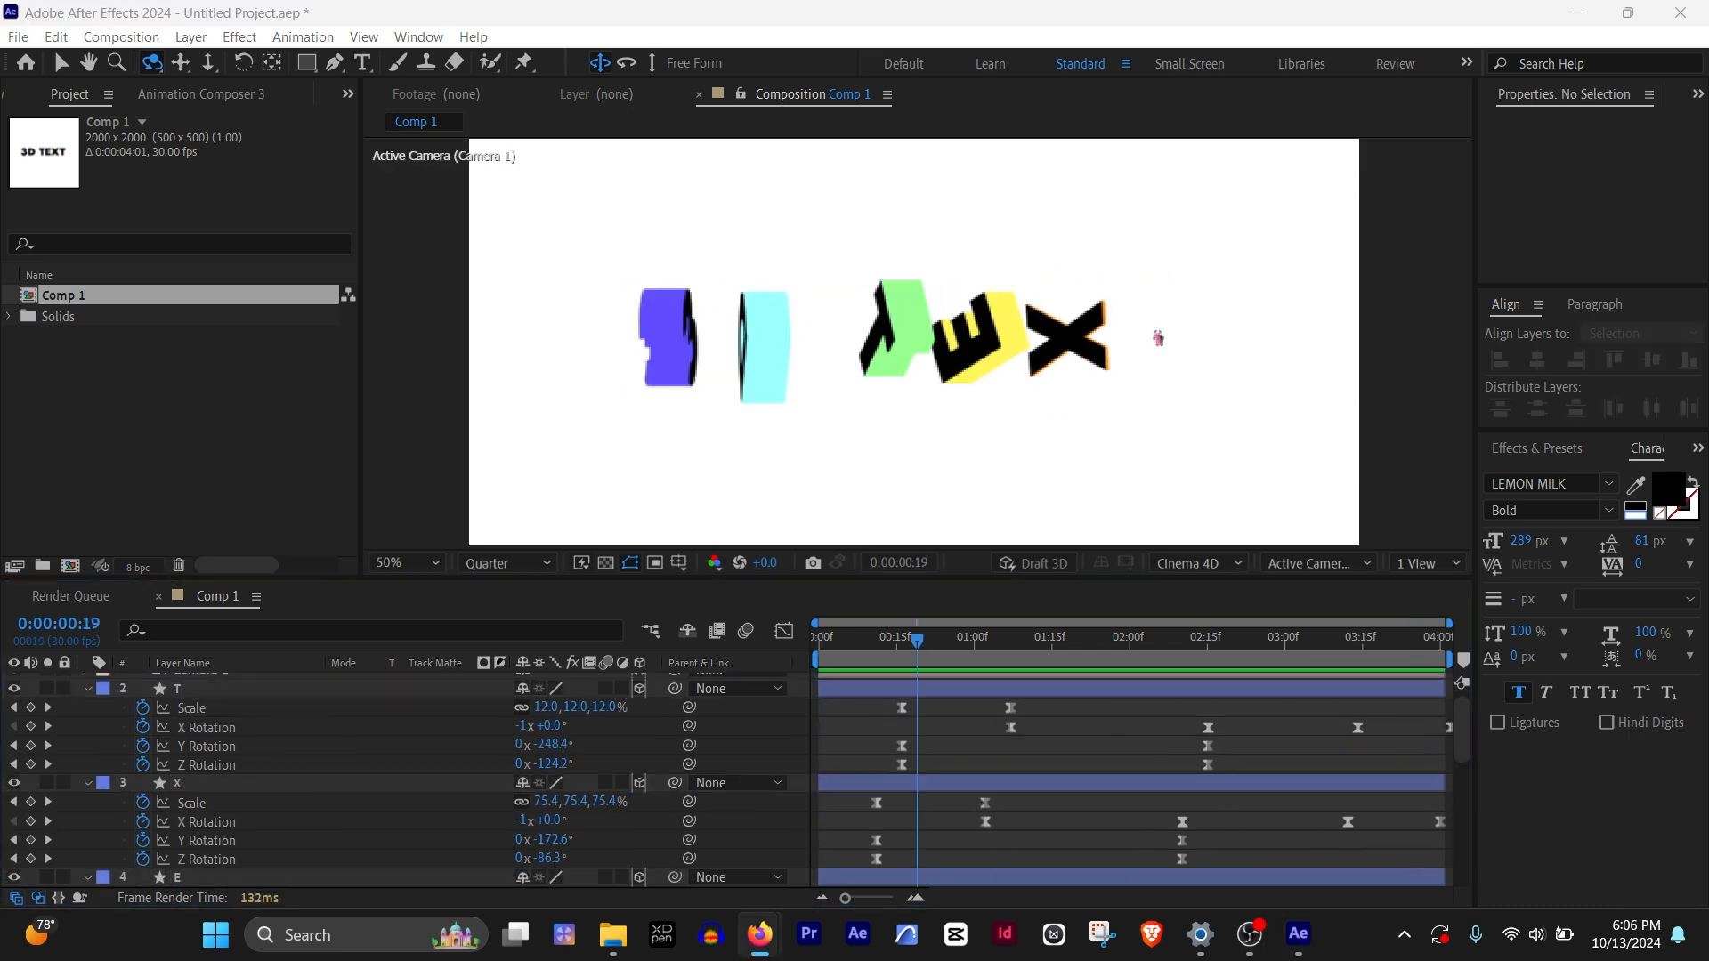
{"action": "left_click_drag", "start_coordinate": [1386, 703], "coordinate": [1224, 832]}
{"action": "scroll", "coordinate": [1317, 783], "scroll_direction": "up", "scroll_amount": 7}
{"action": "left_click_drag", "start_coordinate": [1316, 803], "coordinate": [1274, 803]}
{"action": "left_click", "coordinate": [1249, 638]}
{"action": "key", "text": "space"}
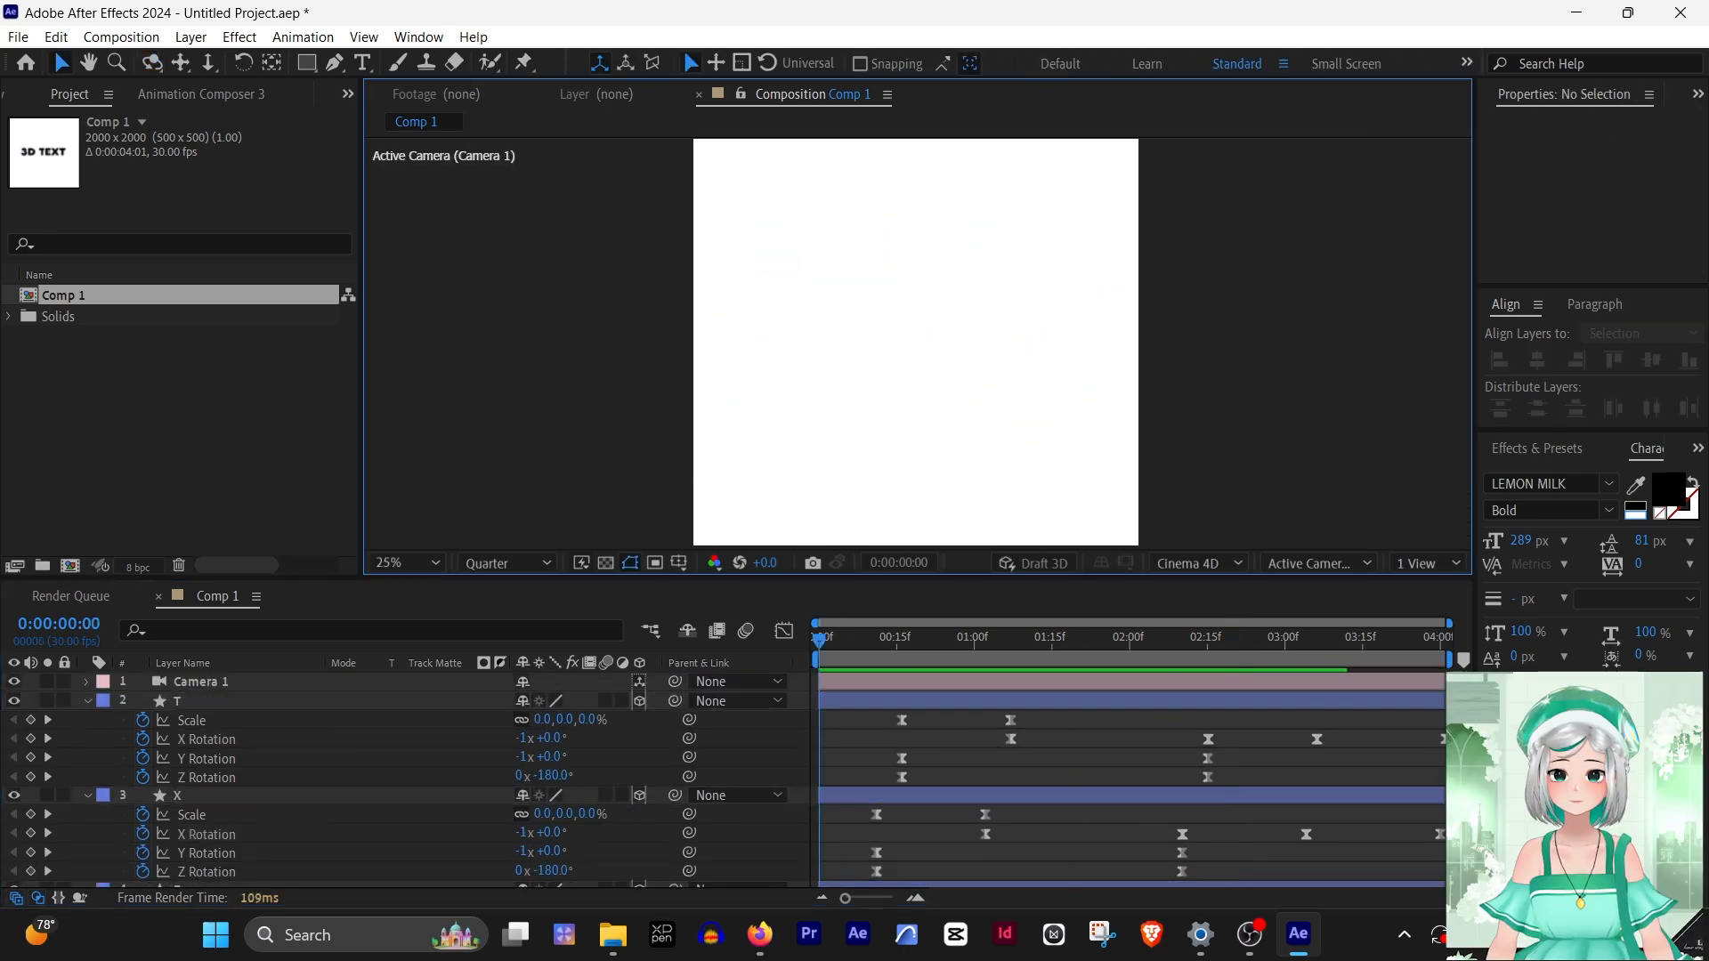
Pre-compose the camera and all the letter layers into a new composition named text
{"action": "key", "text": "ctrl+a"}
{"action": "key", "text": "ctrl+shift+c"}
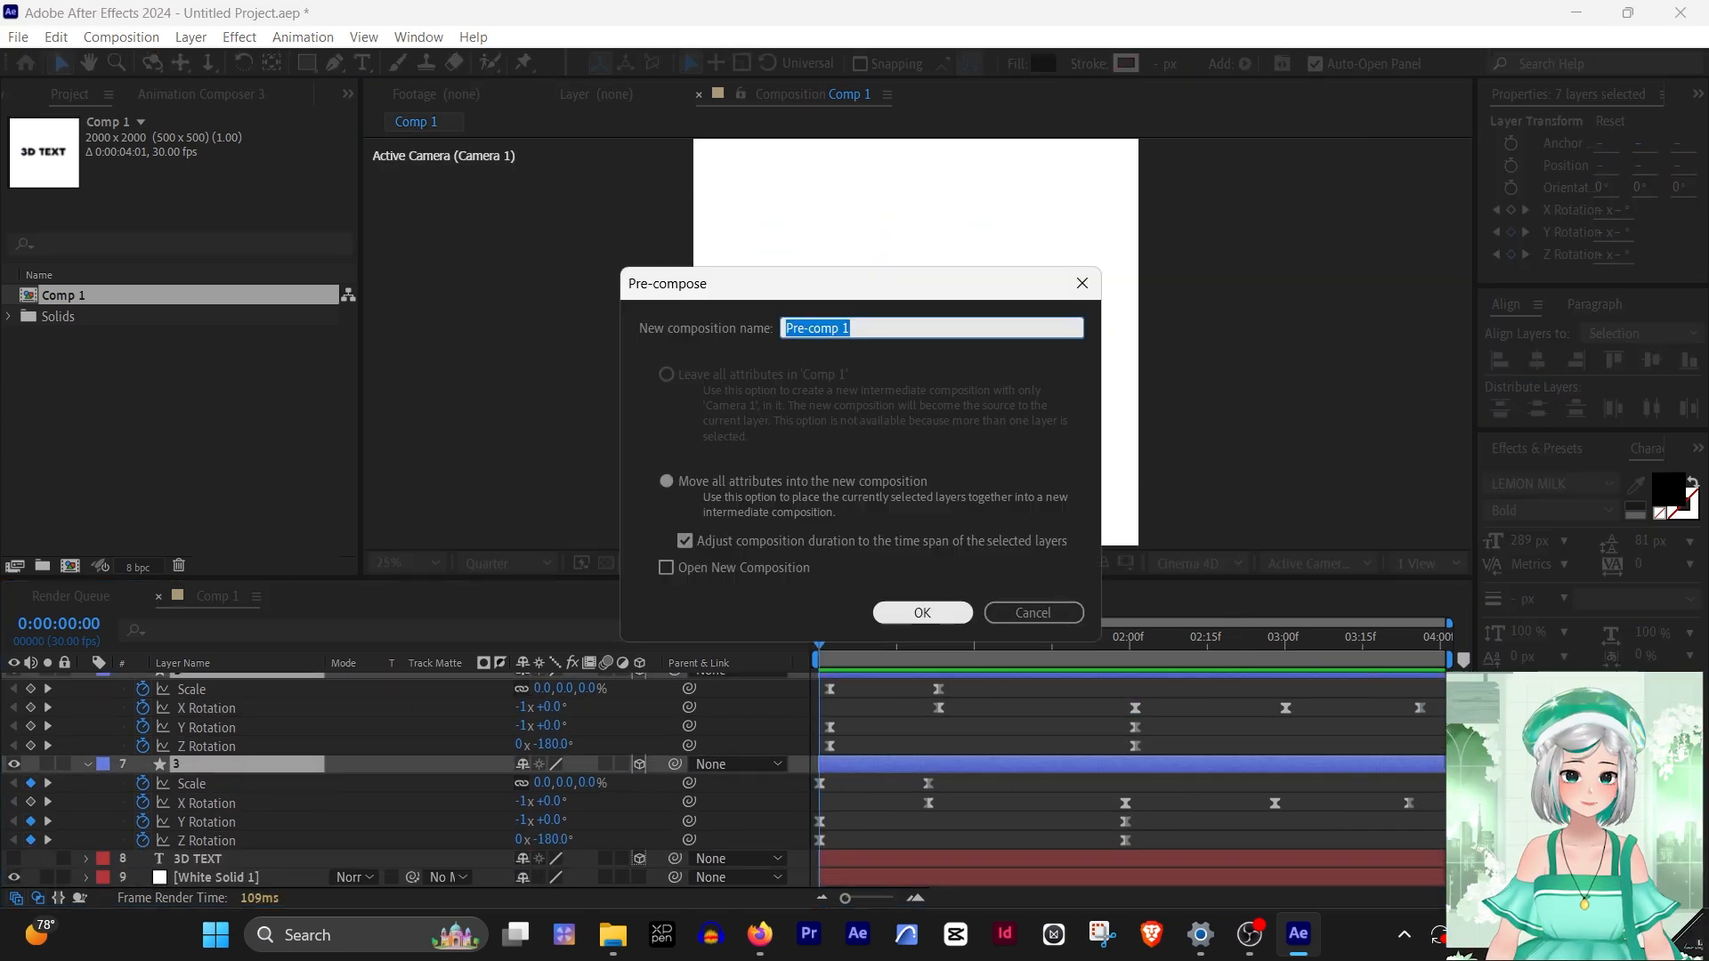
{"action": "type", "text": "text"}
{"action": "key", "text": "Return"}
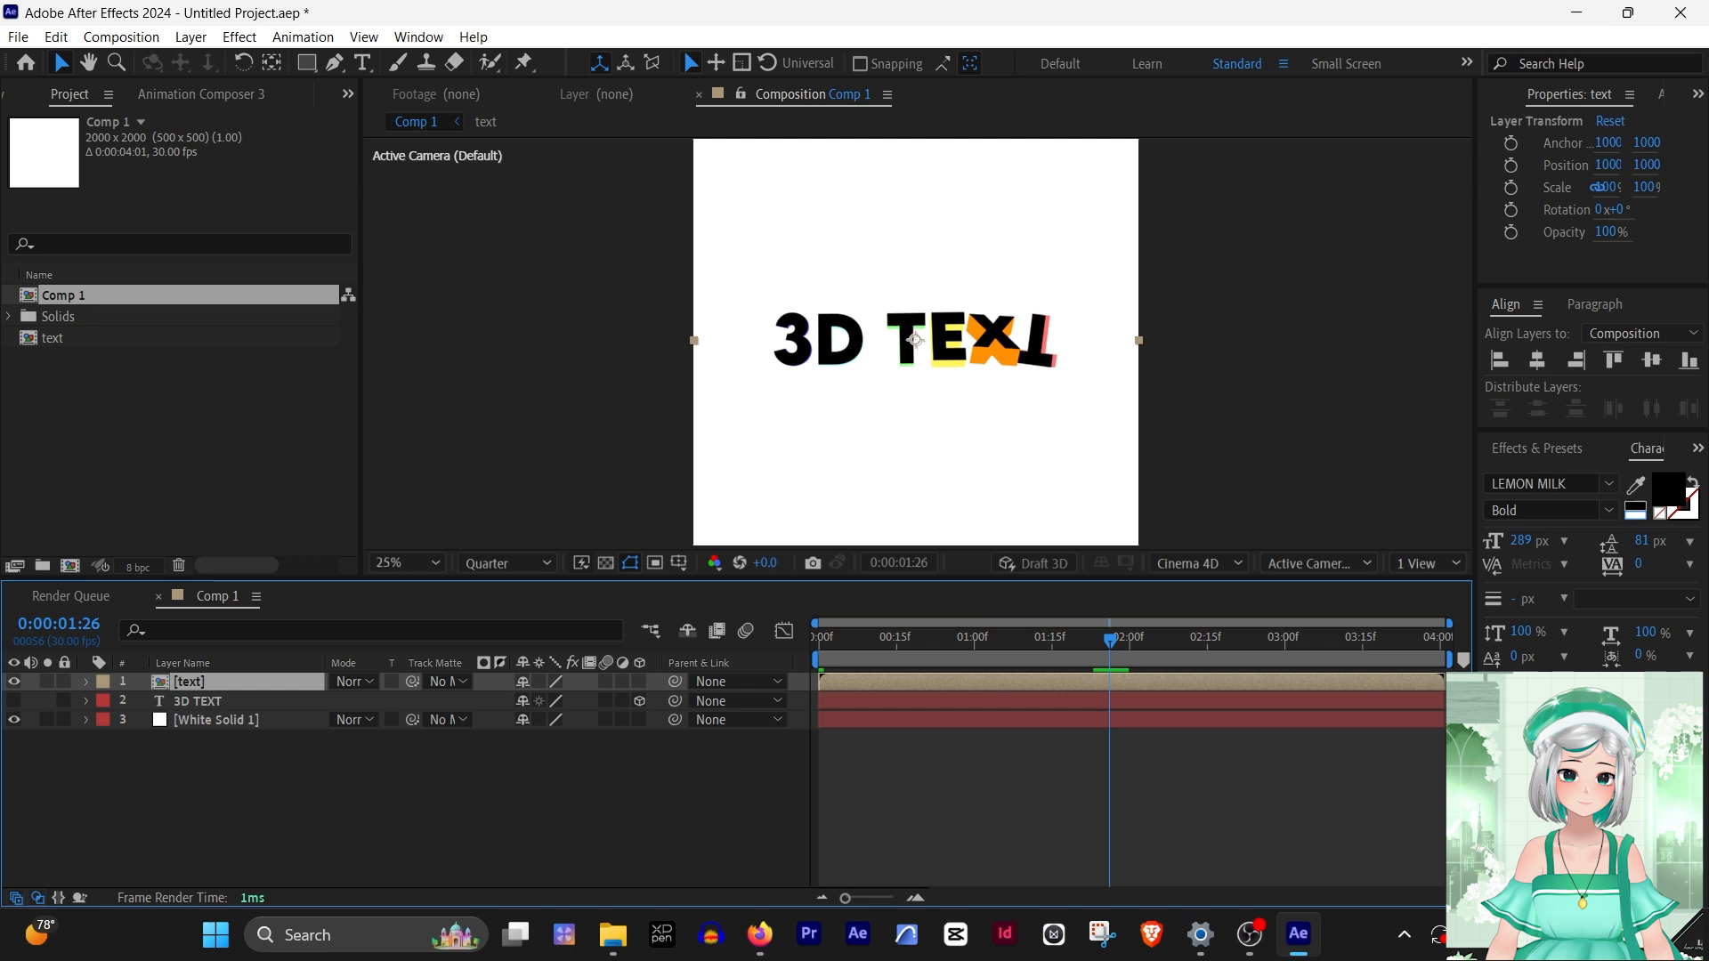
Add a Stroke layer style to the pre-composed text layer and set its color to black (000000)
{"action": "right_click", "coordinate": [1070, 356]}
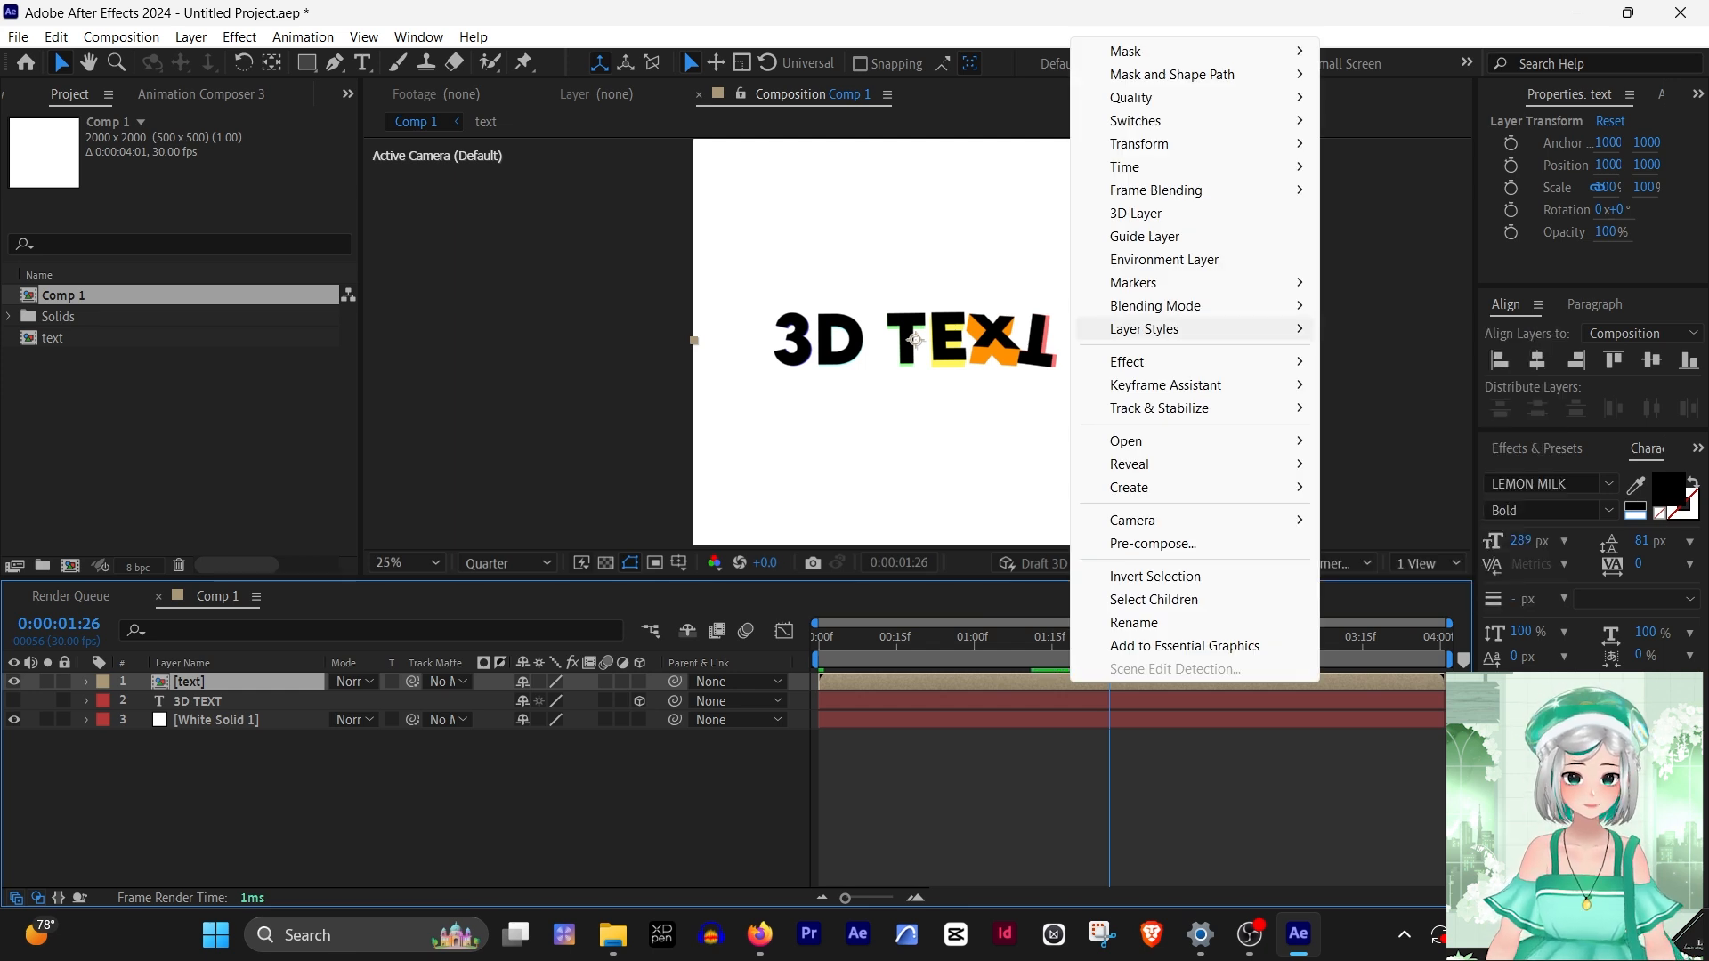
{"action": "mouse_move", "coordinate": [1246, 329]}
{"action": "left_click", "coordinate": [1373, 592]}
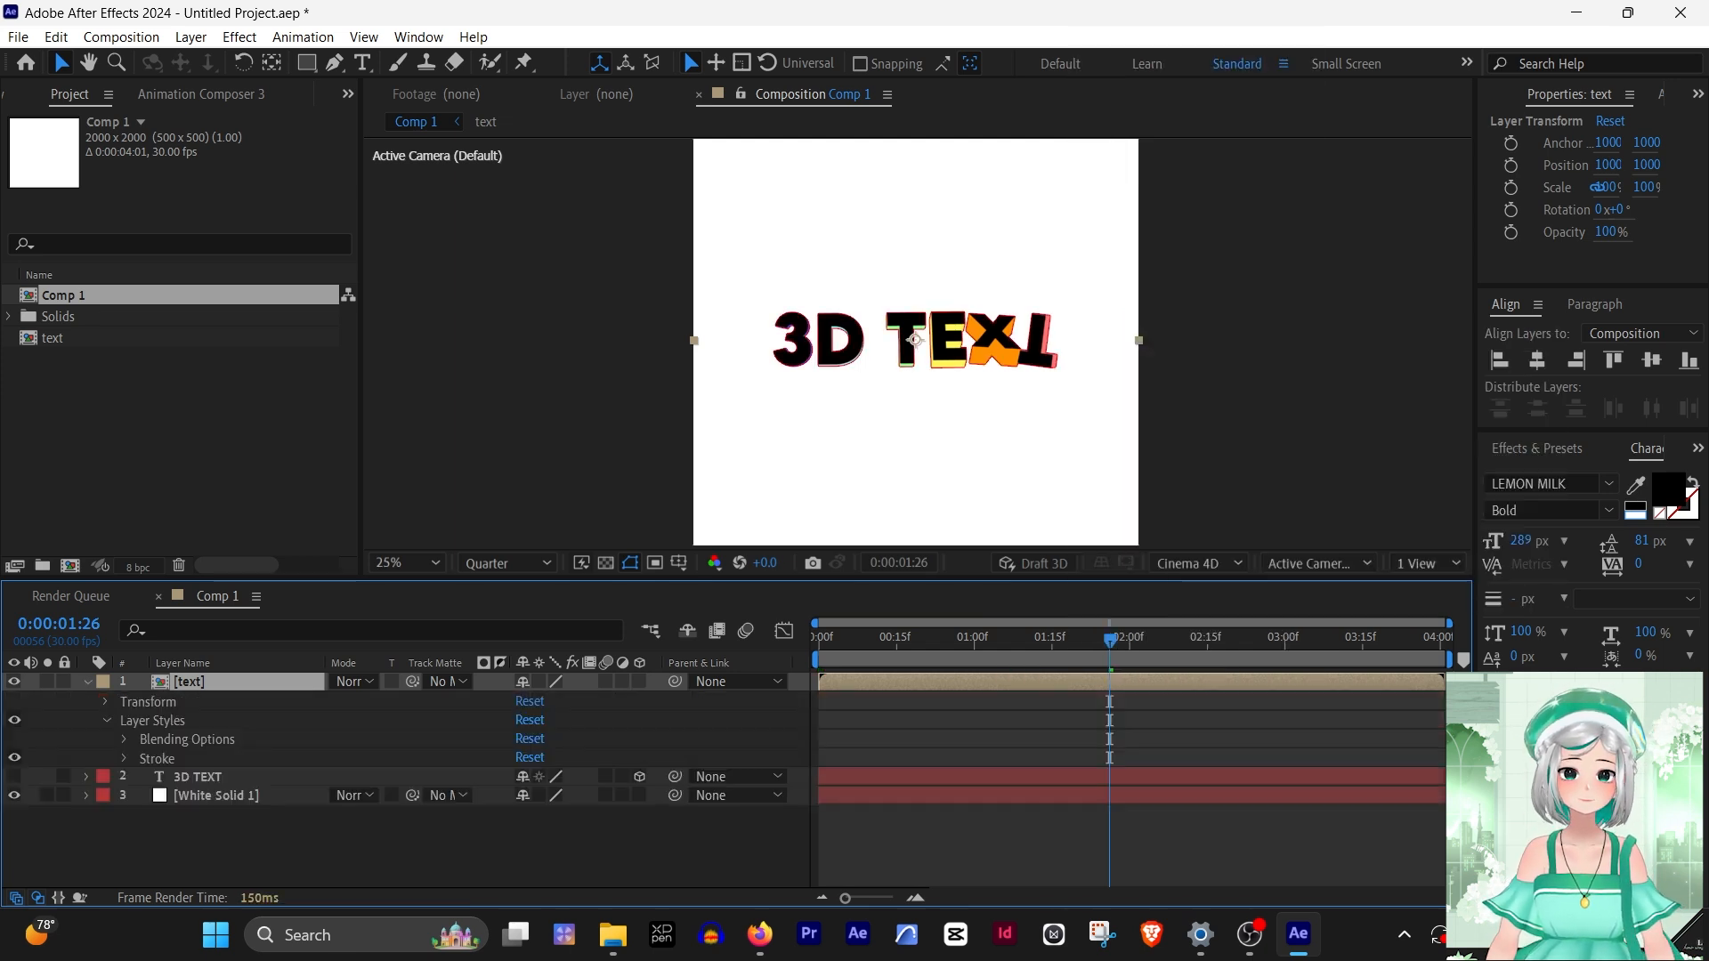
{"action": "scroll", "coordinate": [916, 342], "scroll_direction": "up", "scroll_amount": 2}
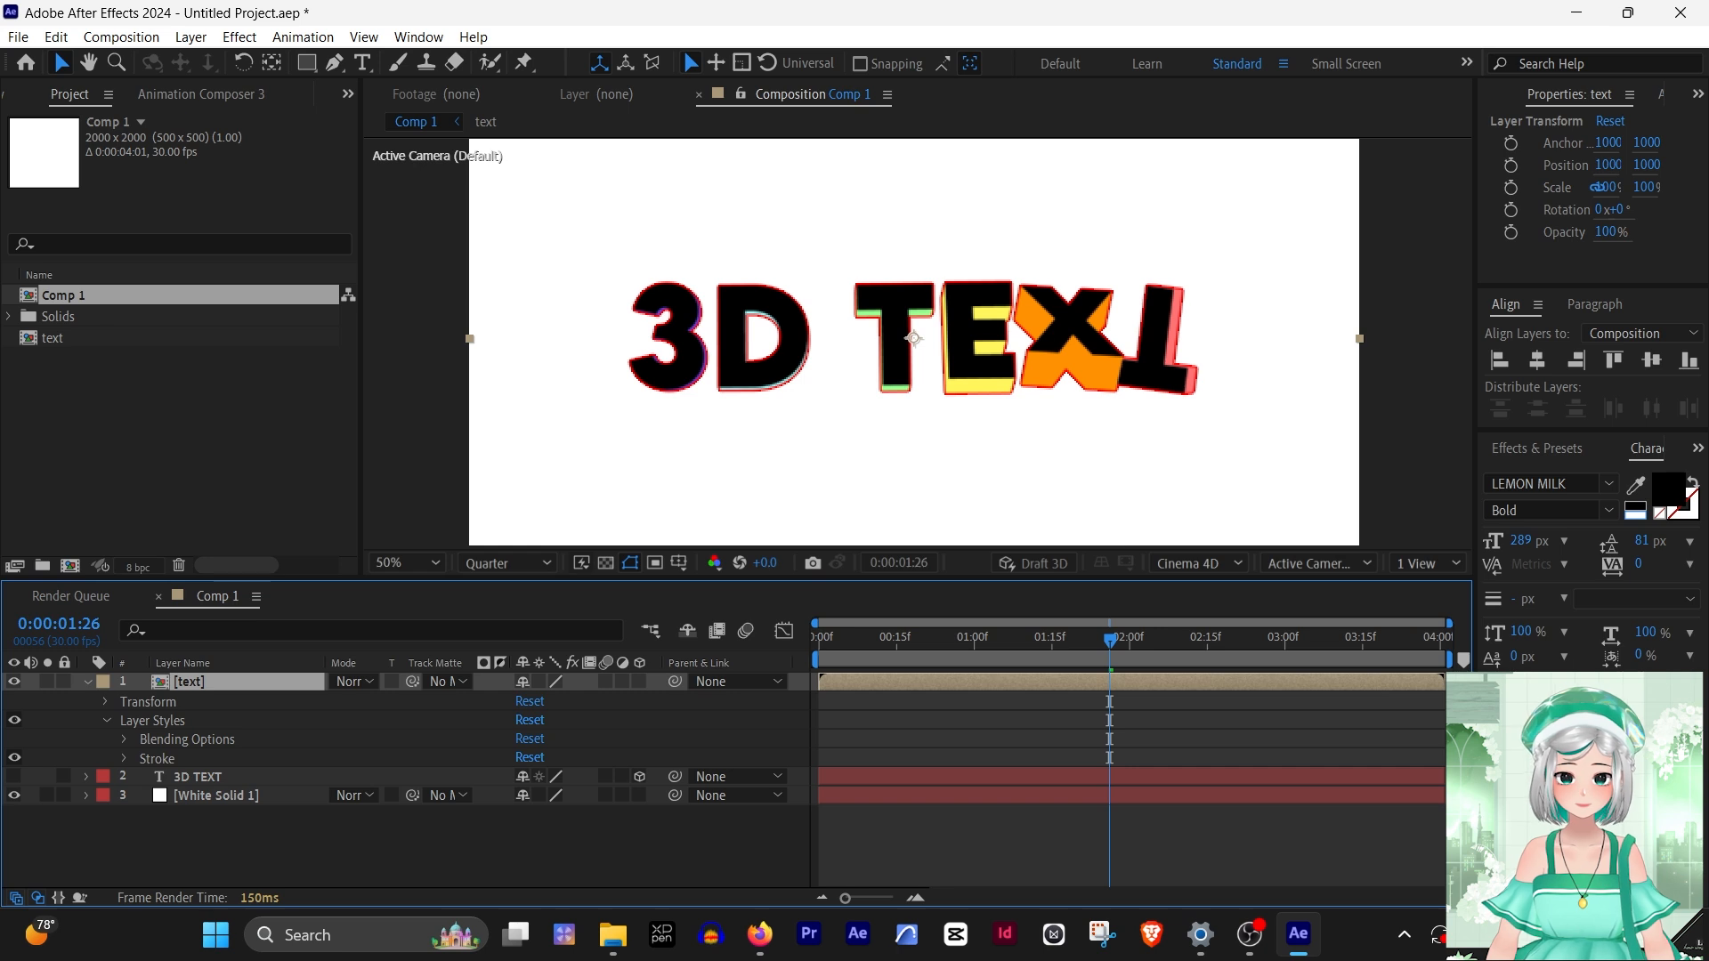
{"action": "left_click", "coordinate": [125, 759]}
{"action": "left_click", "coordinate": [527, 795]}
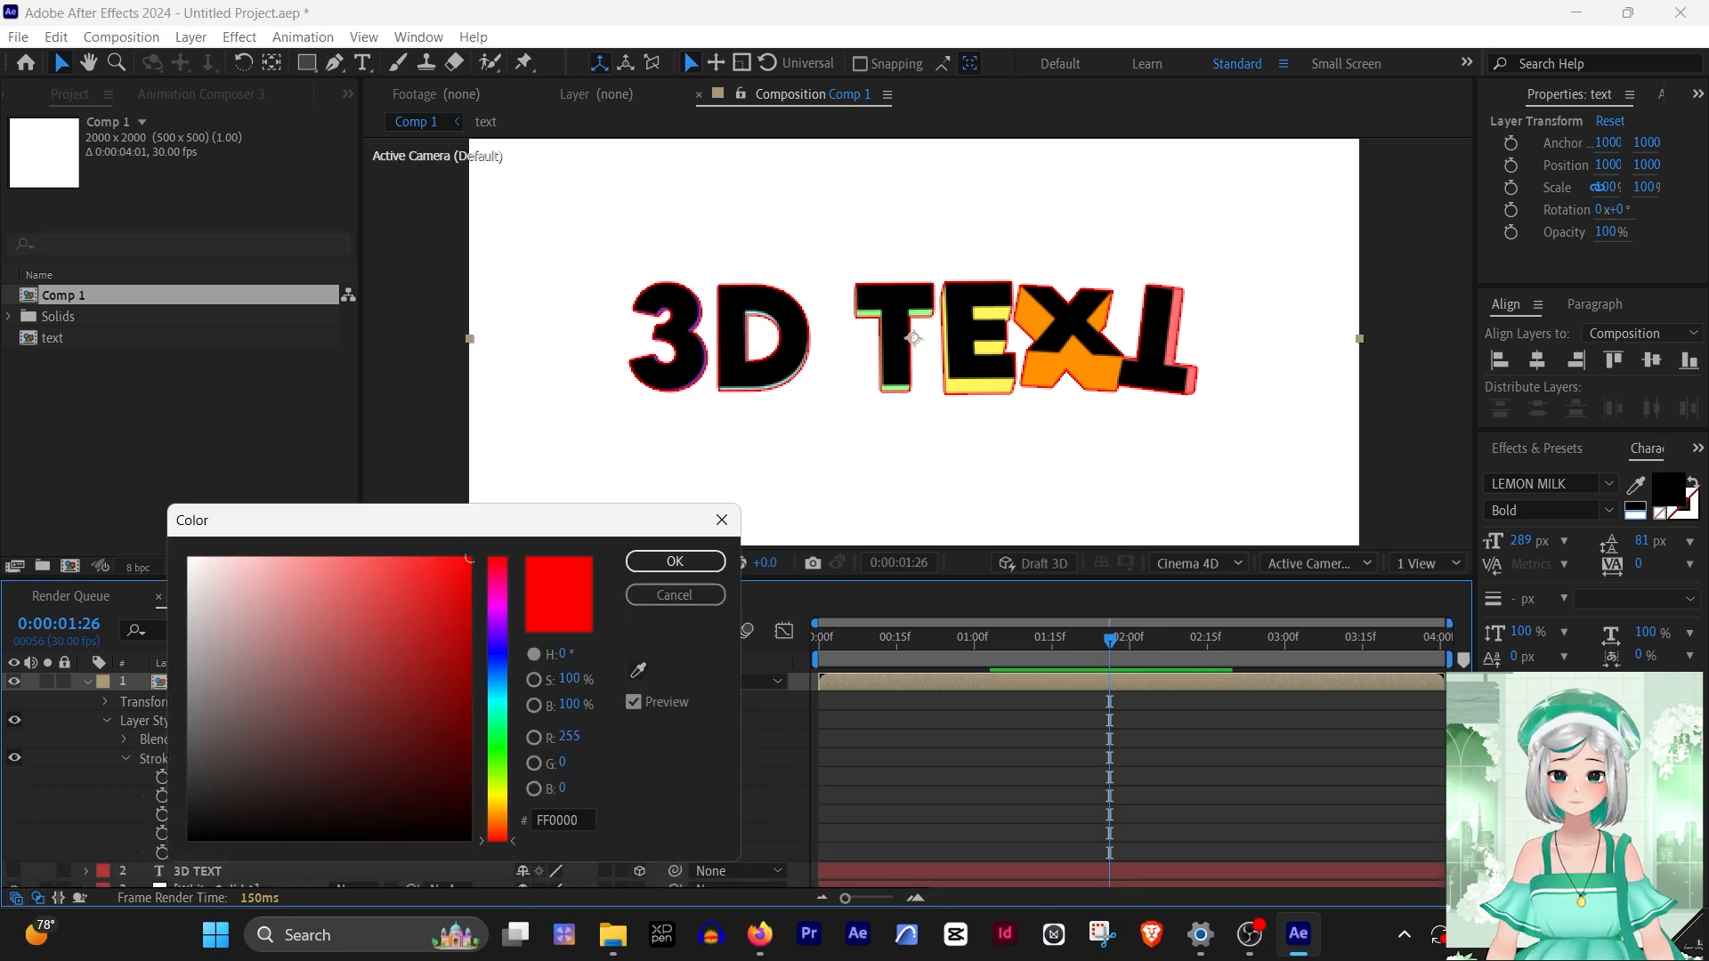
{"action": "left_click", "coordinate": [188, 839]}
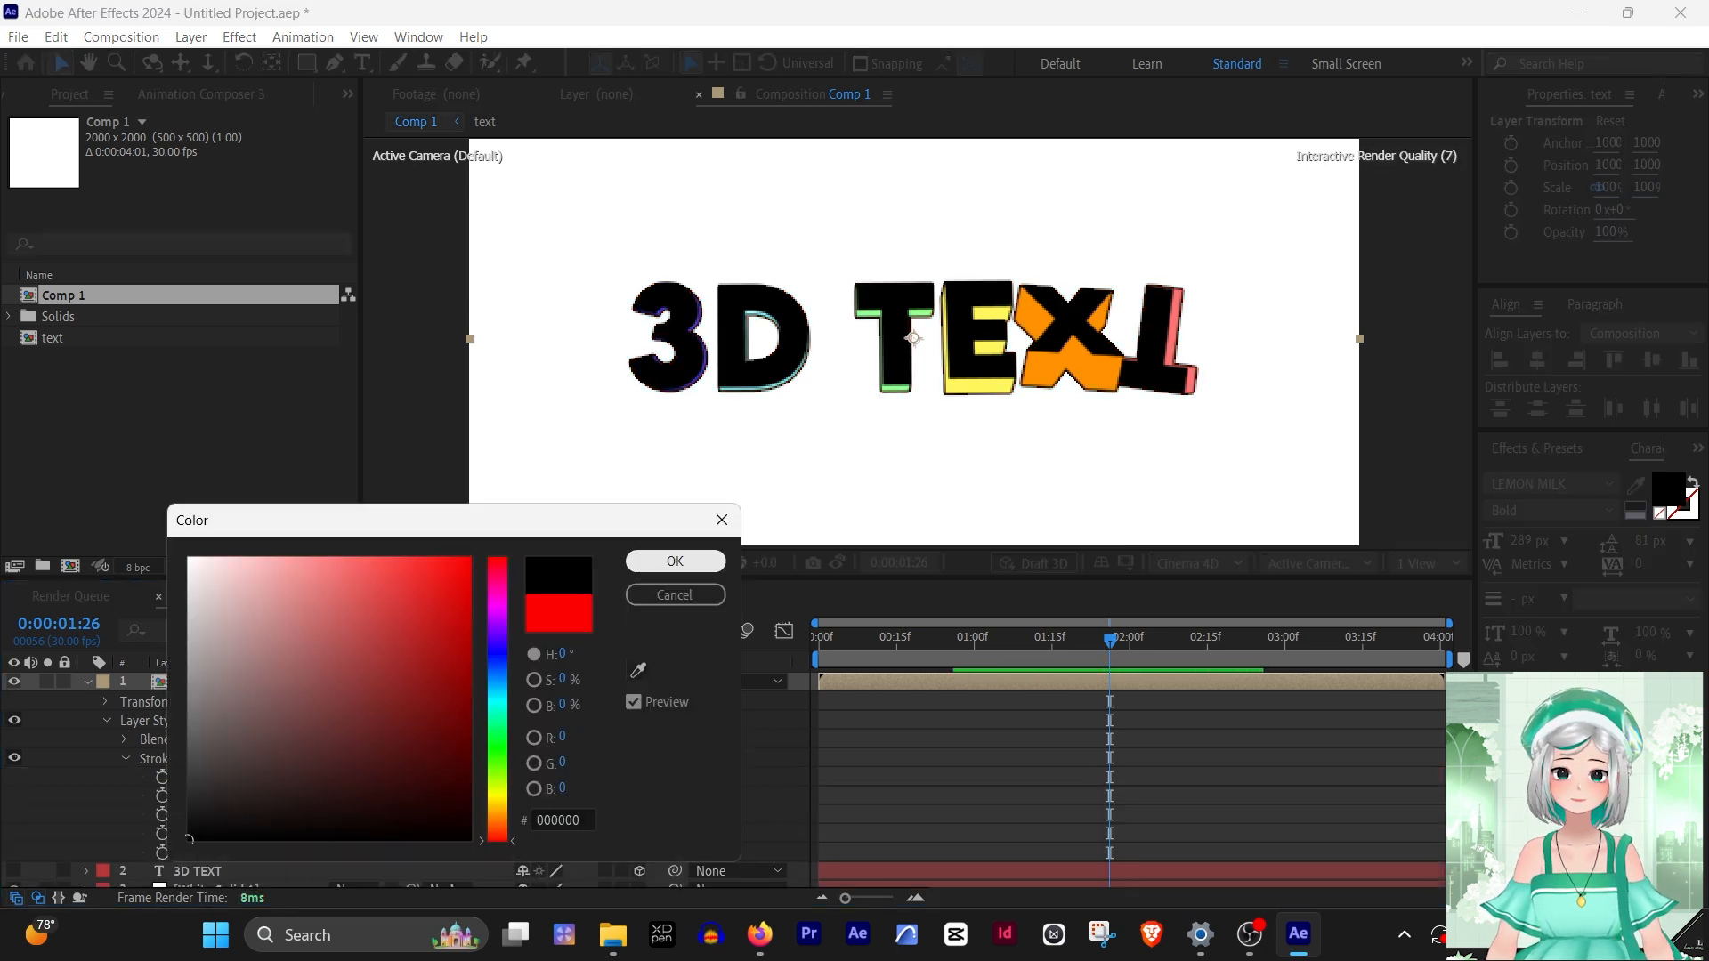
{"action": "left_click", "coordinate": [674, 561]}
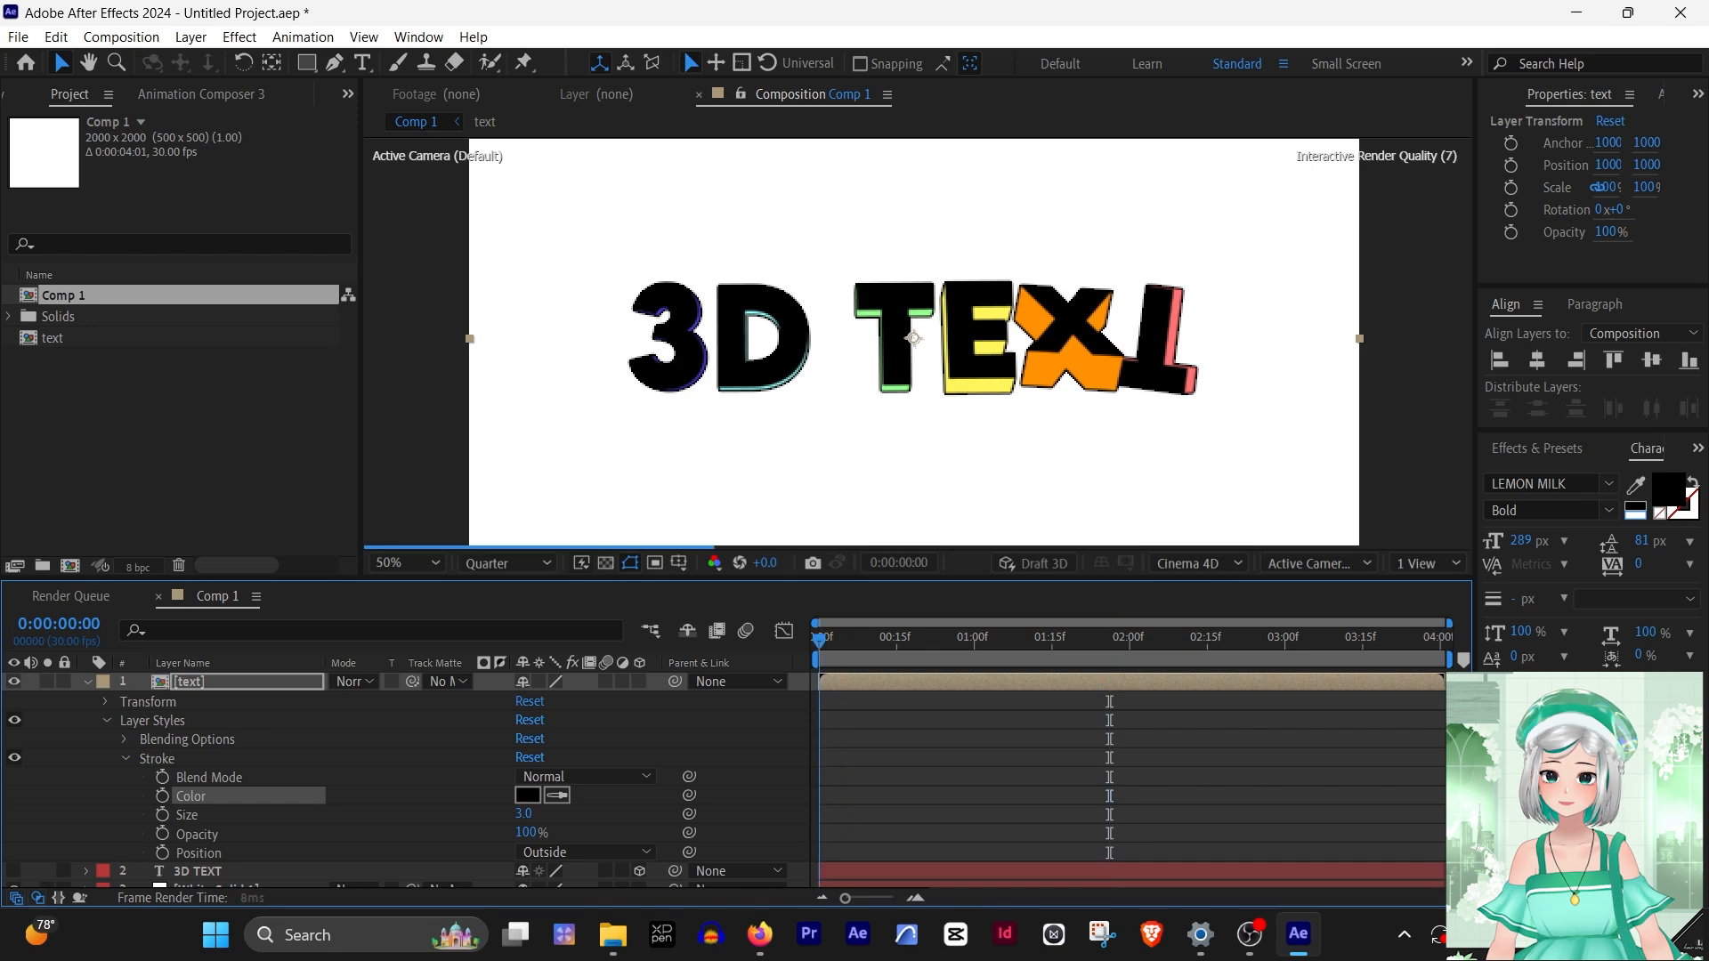
Preview the outlined text animation from the first frame
{"action": "key", "text": "Home"}
{"action": "key", "text": "space"}
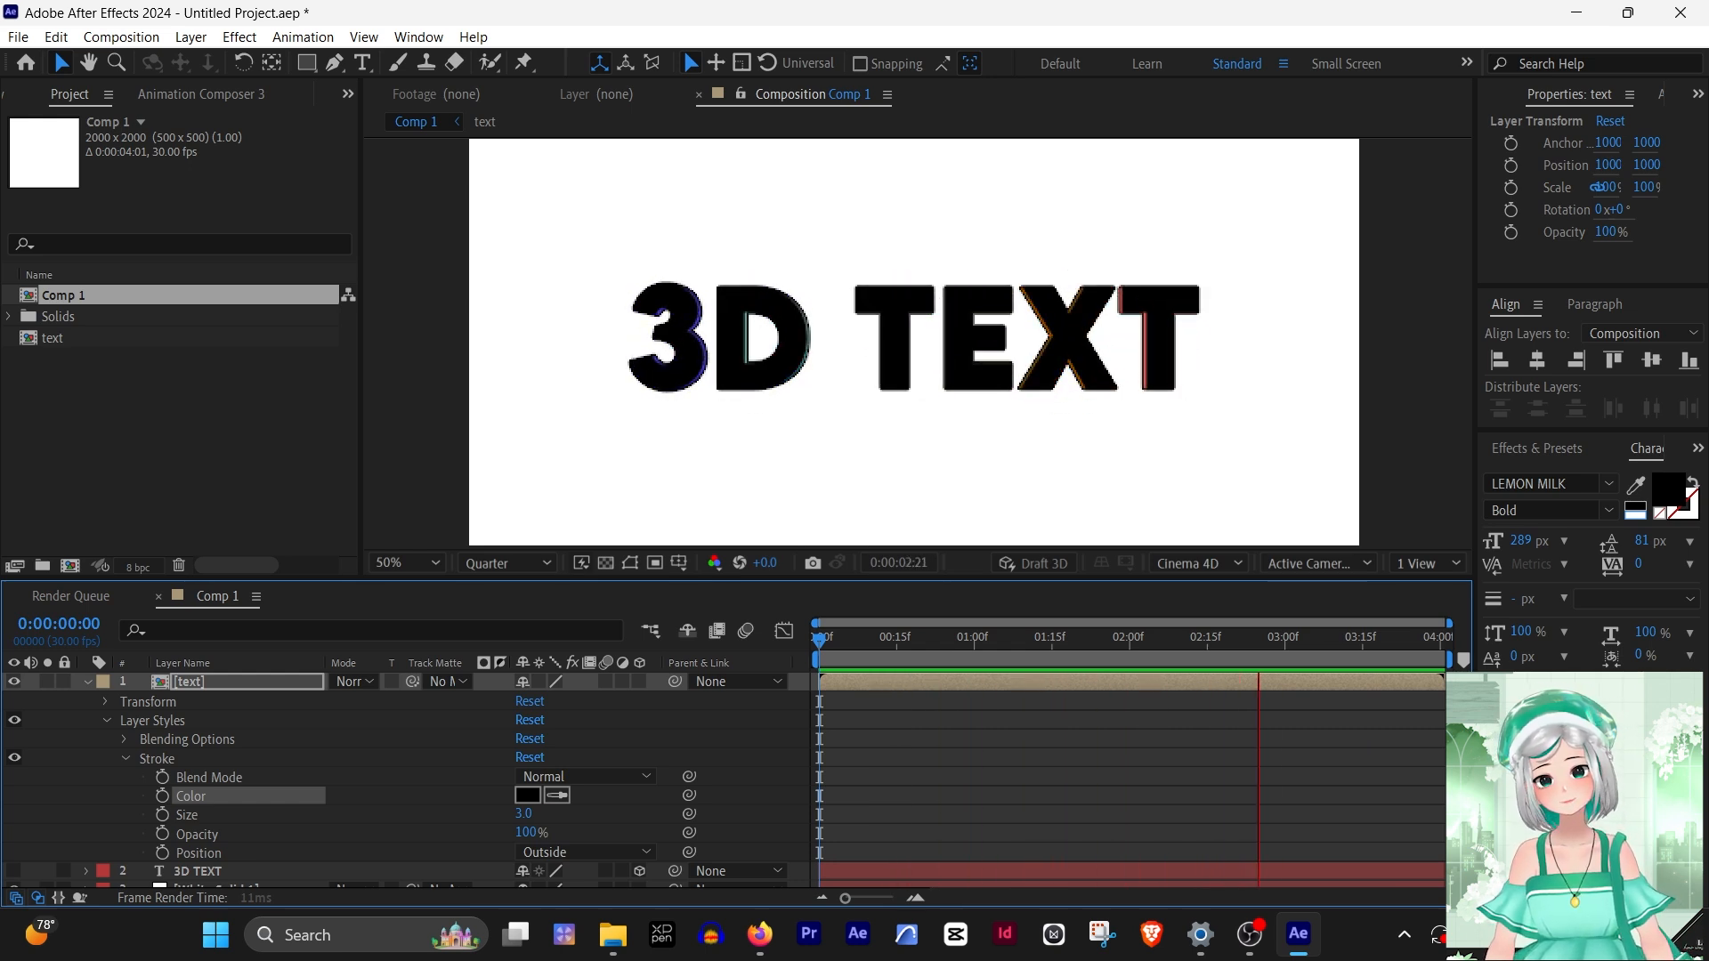
{"action": "key", "text": "space"}
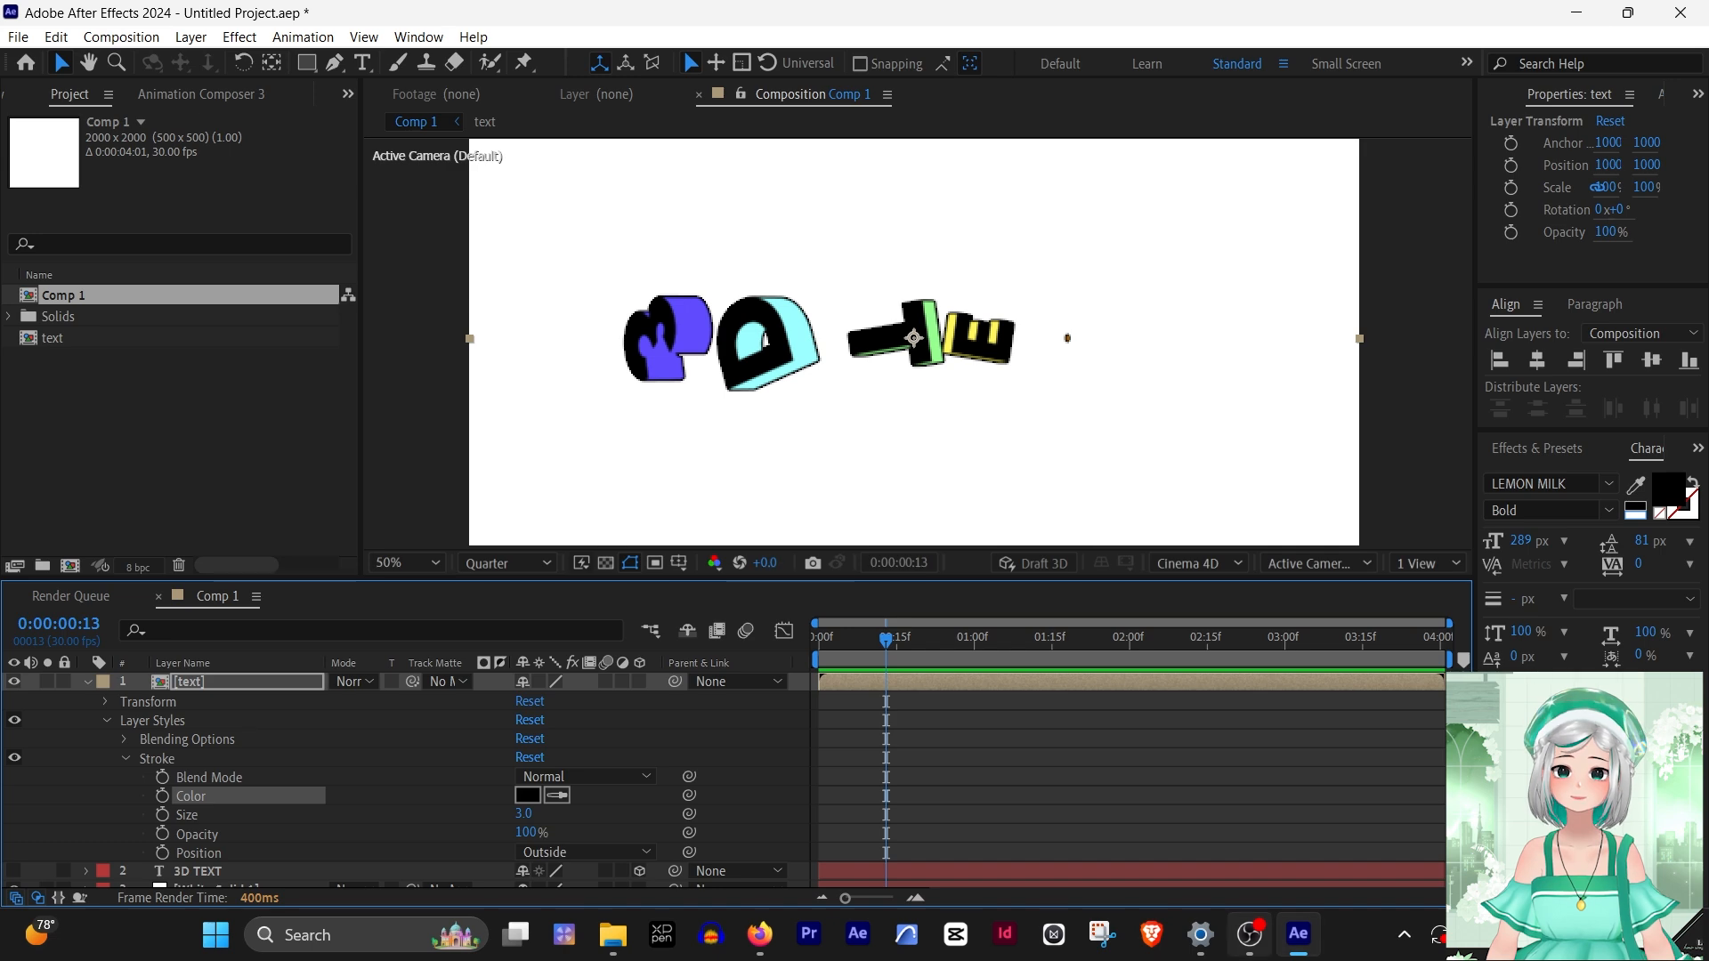
{"action": "left_click", "coordinate": [1249, 935]}
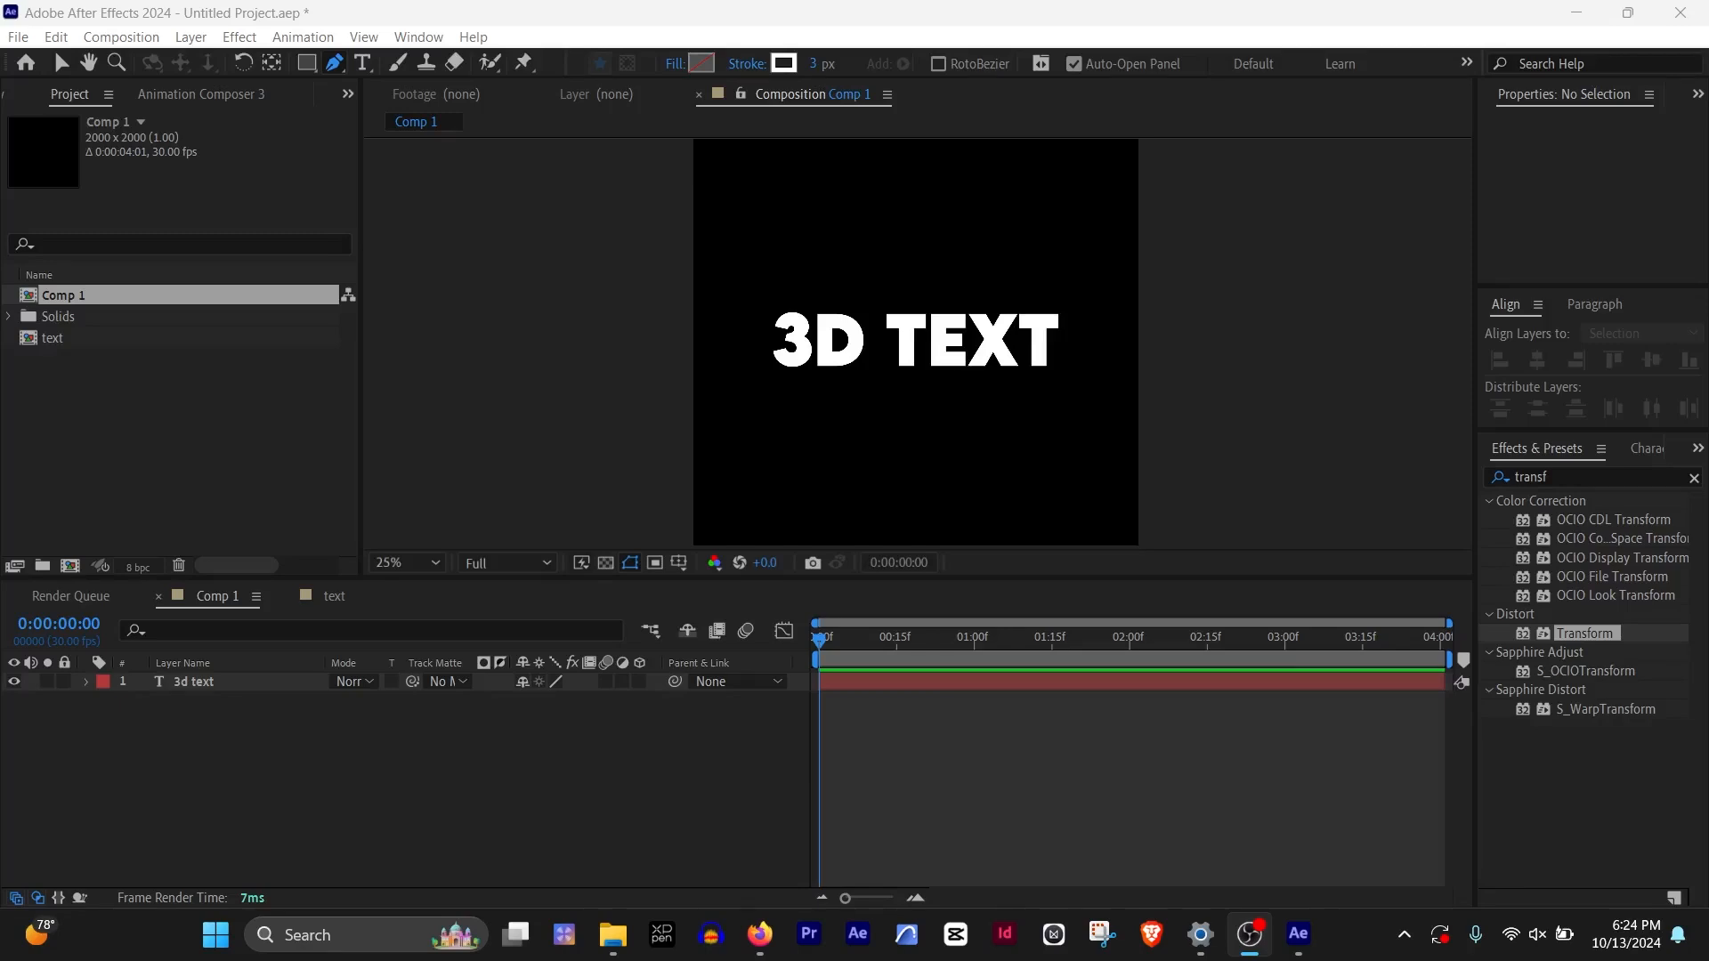
Draw an open S-curved mask path on the 3d text layer, rising from the lower left through the text to the upper right
{"action": "left_click", "coordinate": [193, 682]}
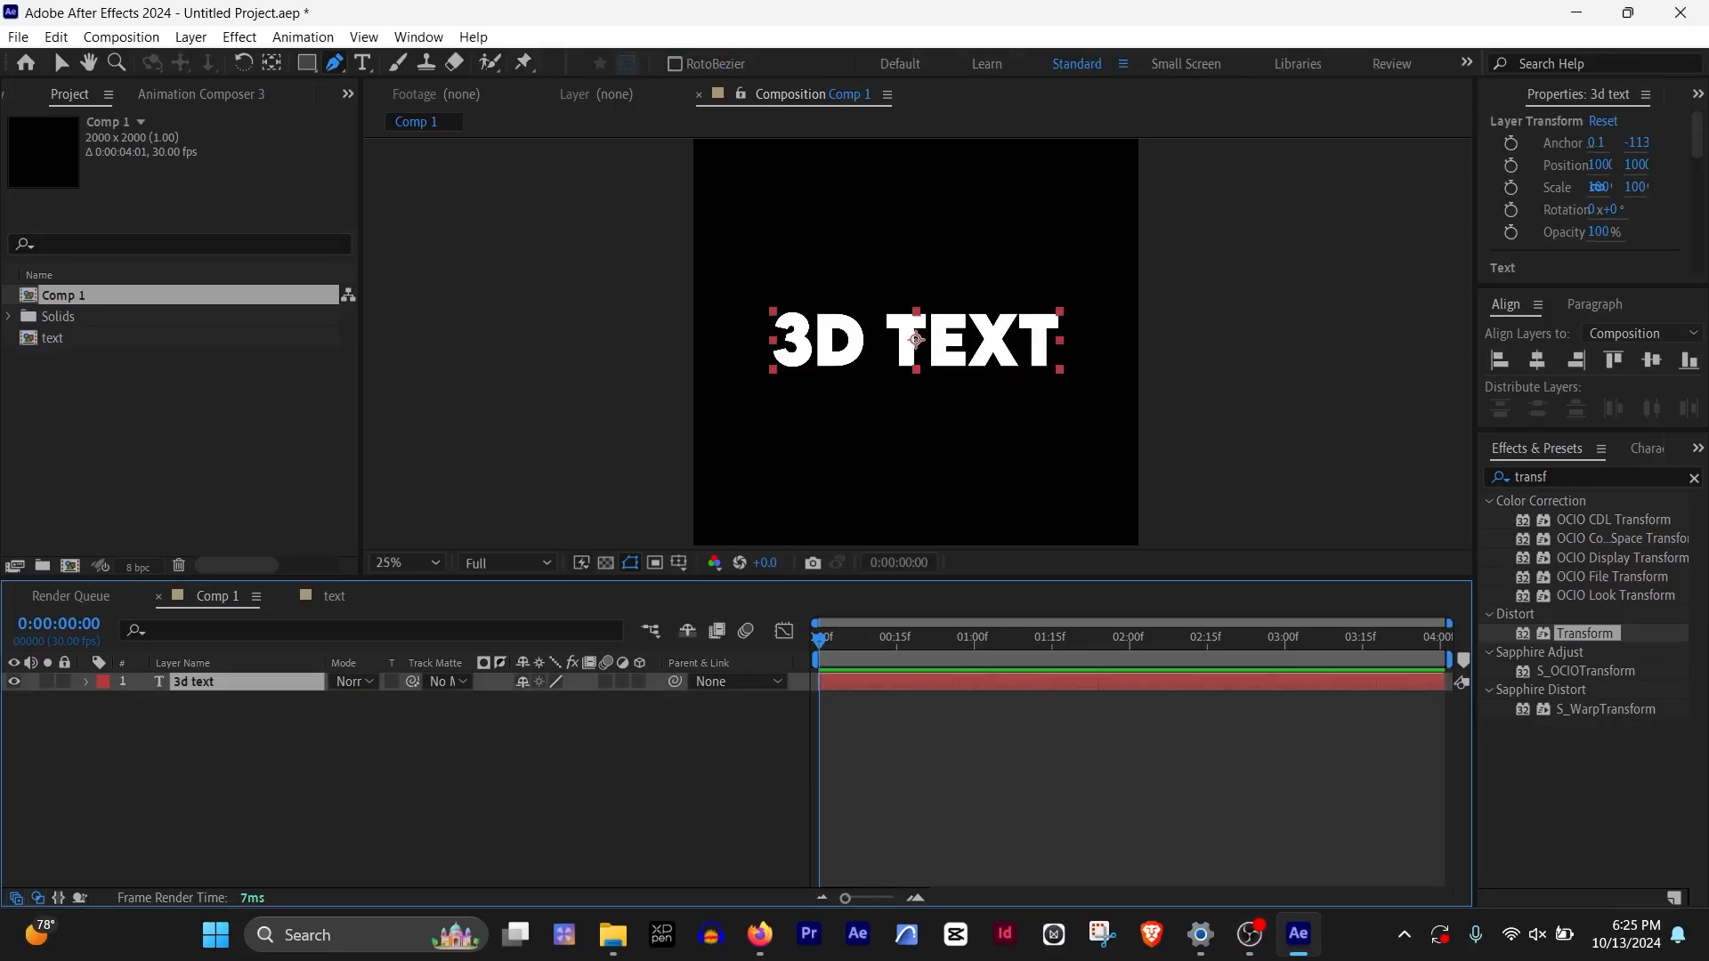
{"action": "left_click", "coordinate": [649, 499]}
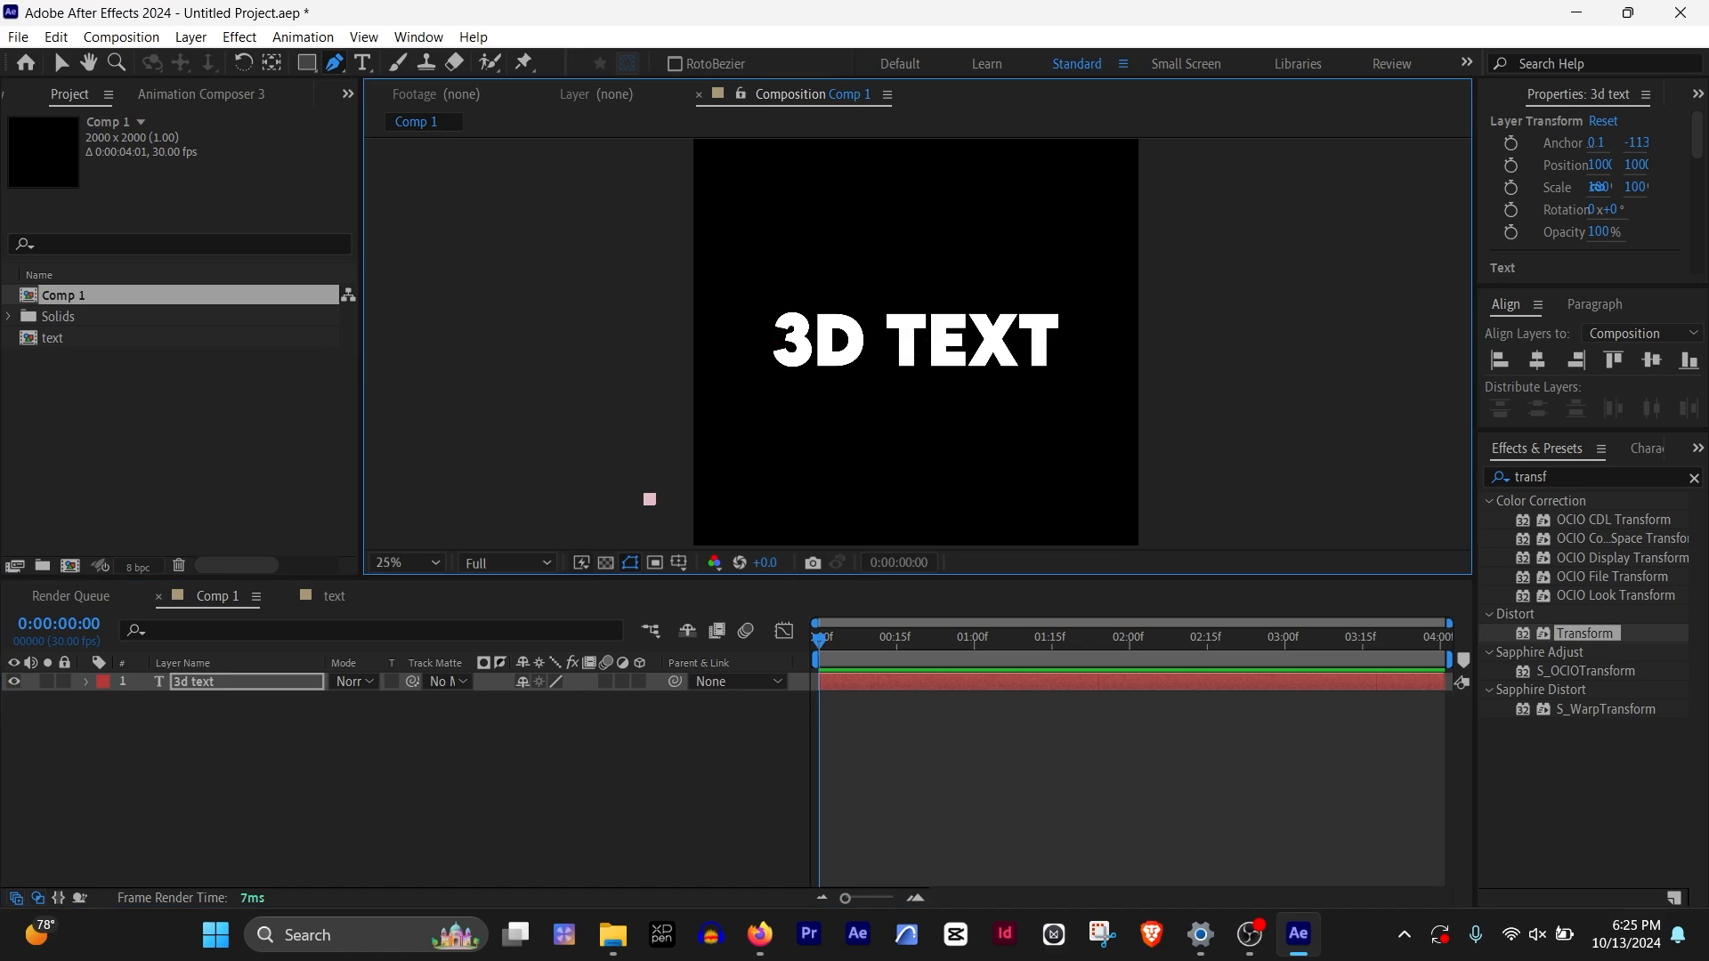
{"action": "left_click_drag", "start_coordinate": [895, 364], "coordinate": [1015, 363]}
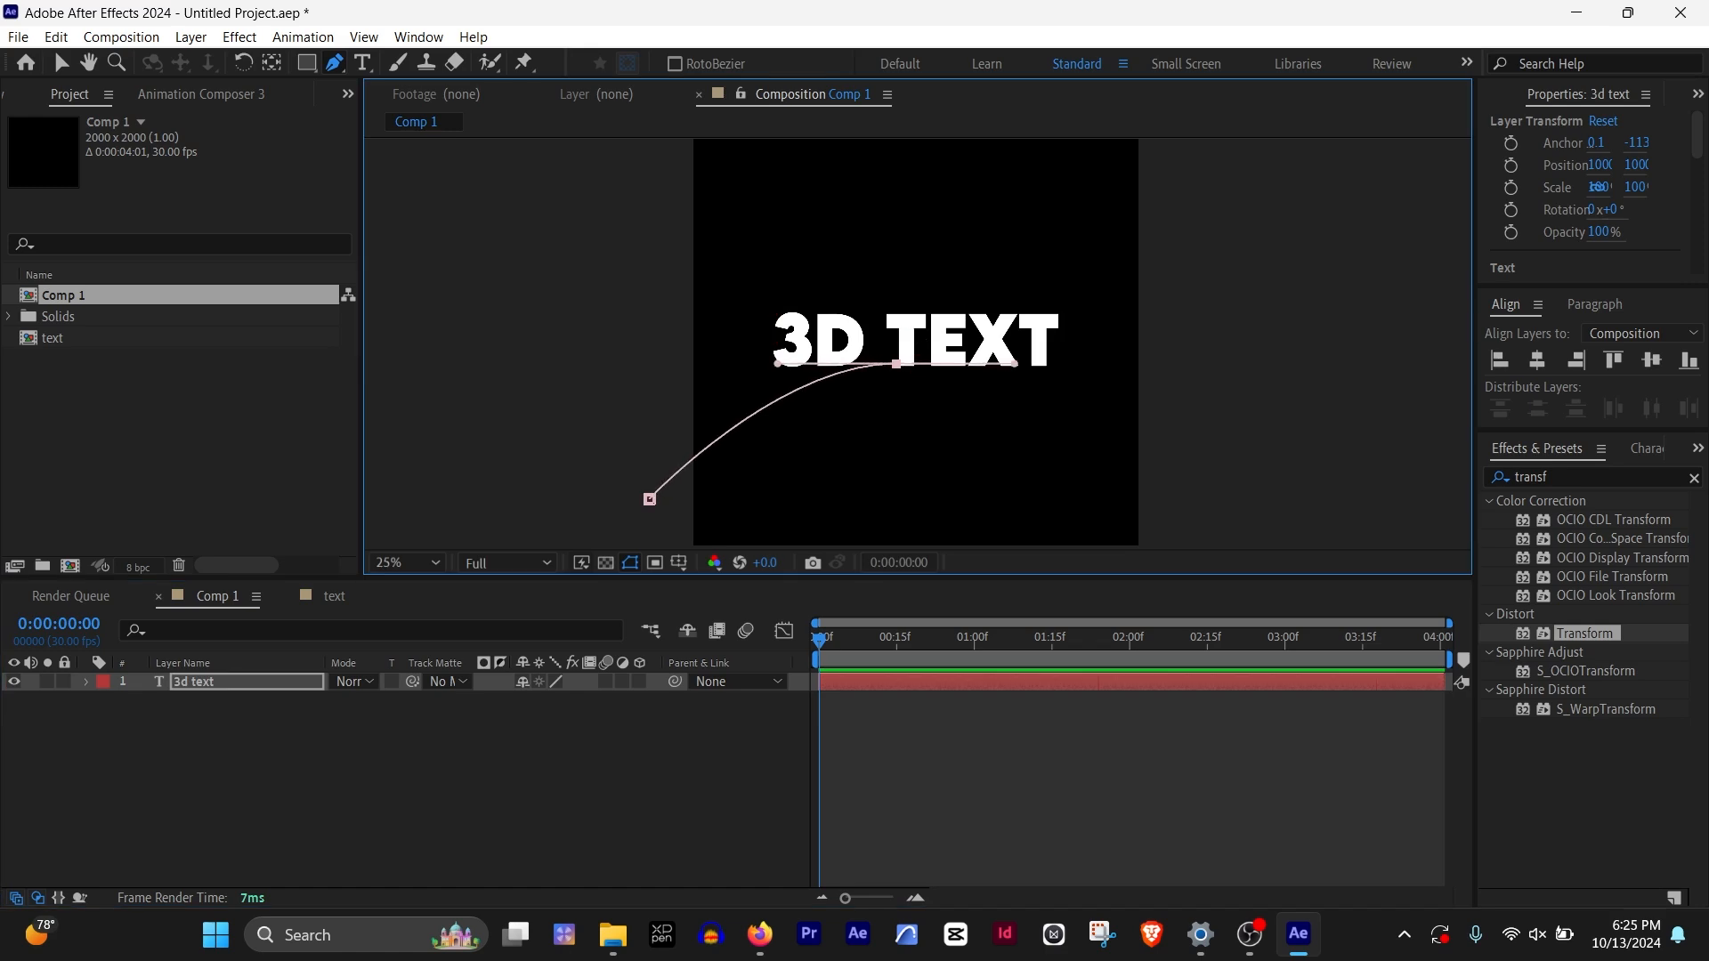
{"action": "left_click_drag", "start_coordinate": [1257, 306], "coordinate": [1351, 211]}
Set the 3d text layer's text path to Mask 1 in its path options
{"action": "left_click", "coordinate": [86, 682]}
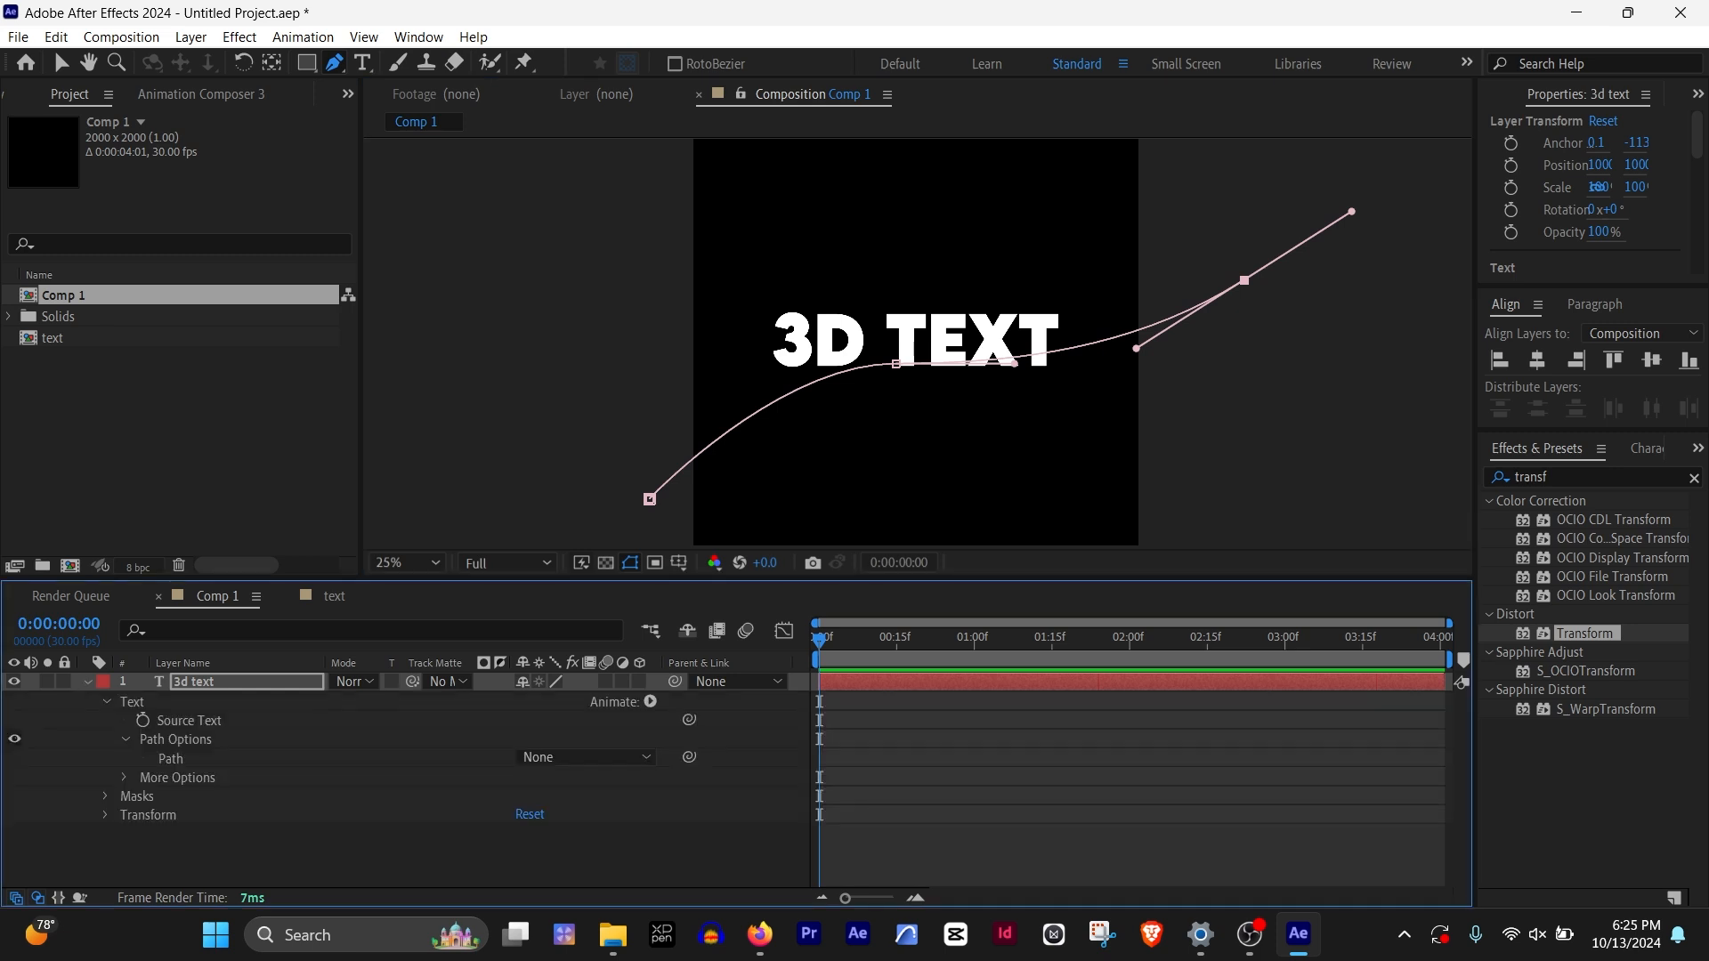
{"action": "left_click", "coordinate": [231, 854]}
{"action": "left_click", "coordinate": [106, 702]}
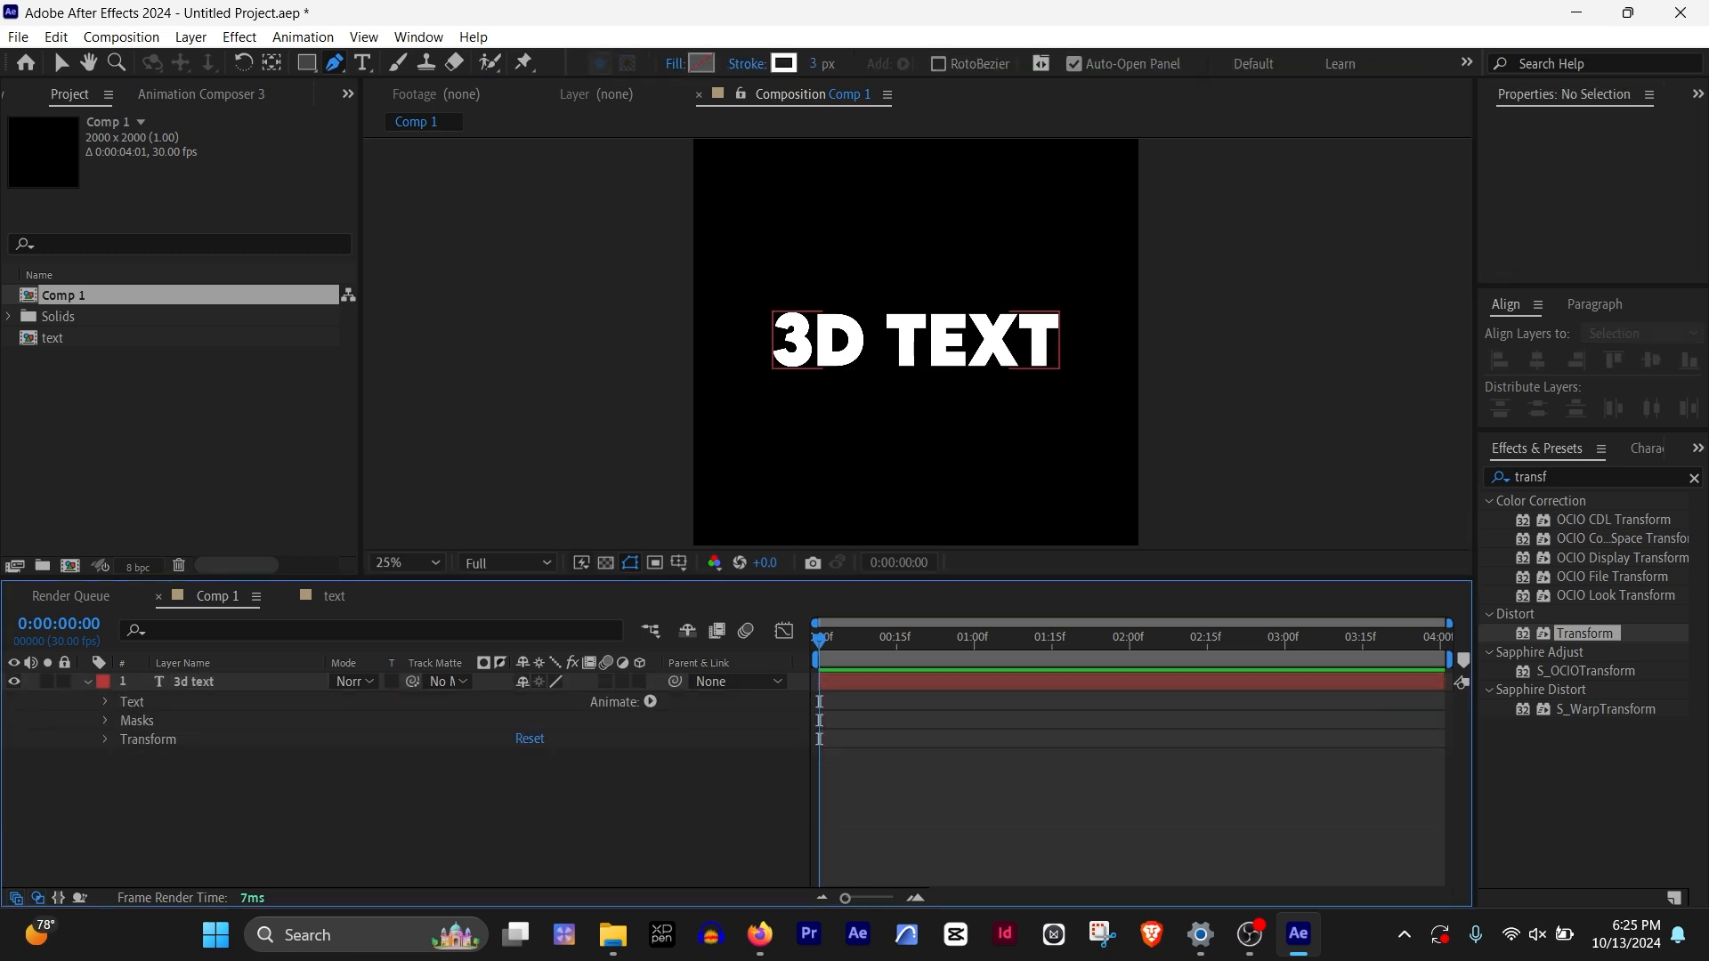
{"action": "left_click", "coordinate": [106, 702]}
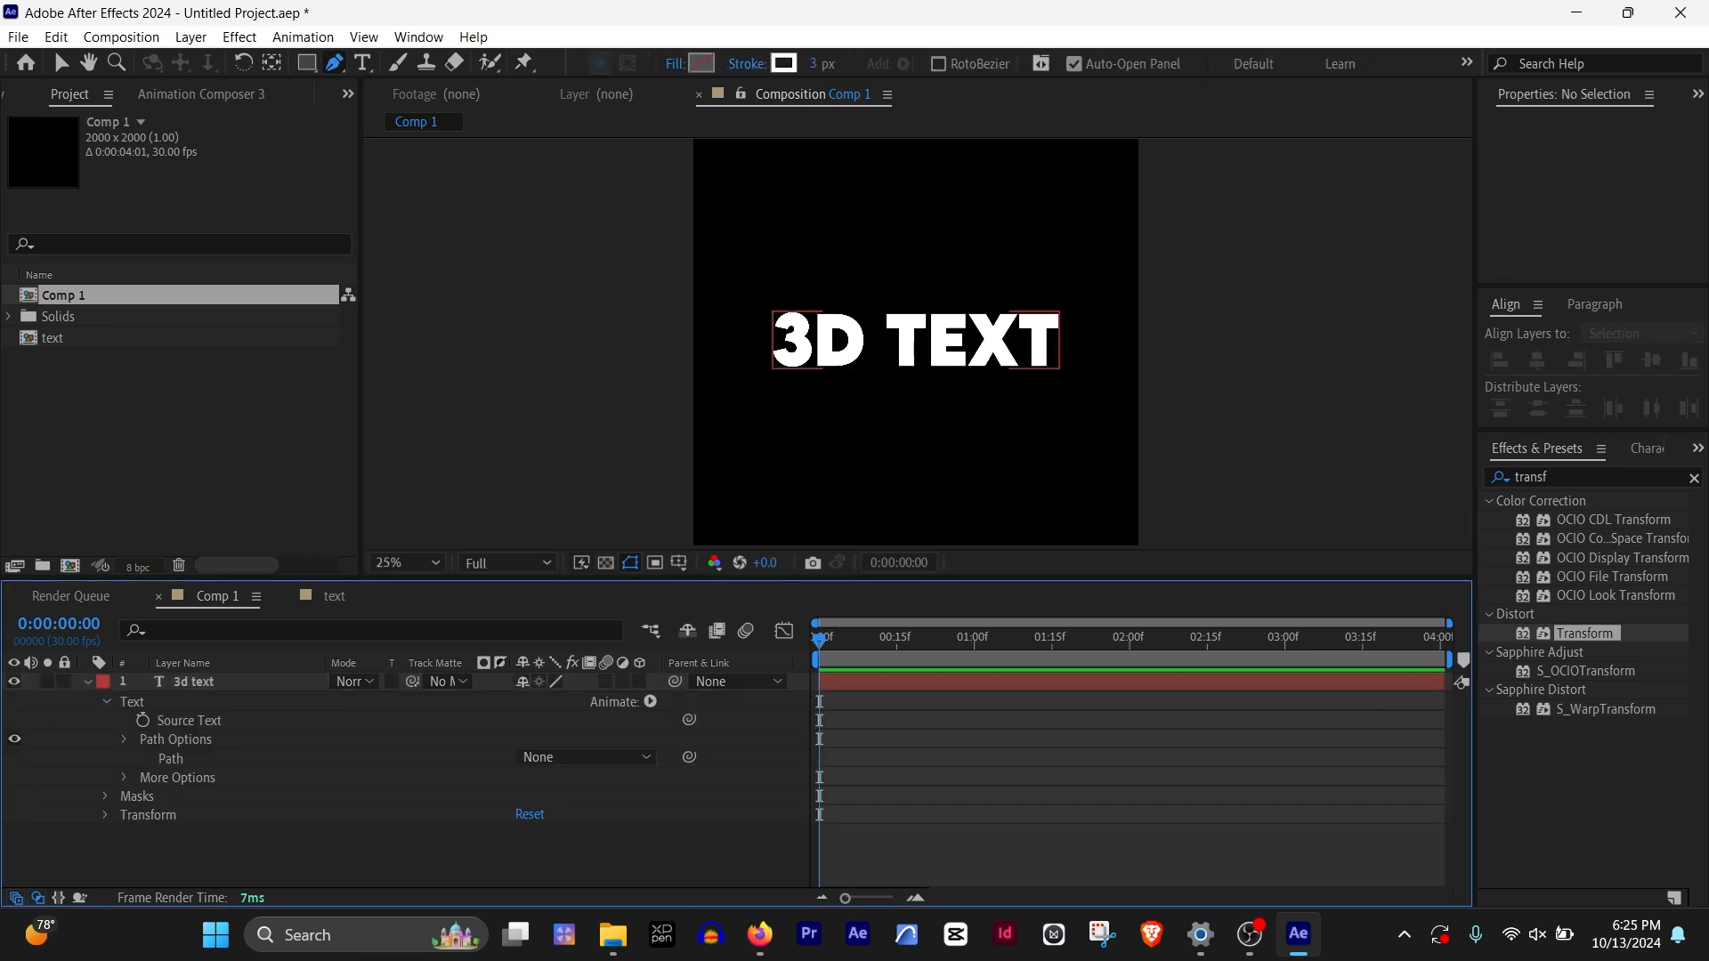
{"action": "left_click", "coordinate": [124, 740]}
{"action": "left_click", "coordinate": [587, 757]}
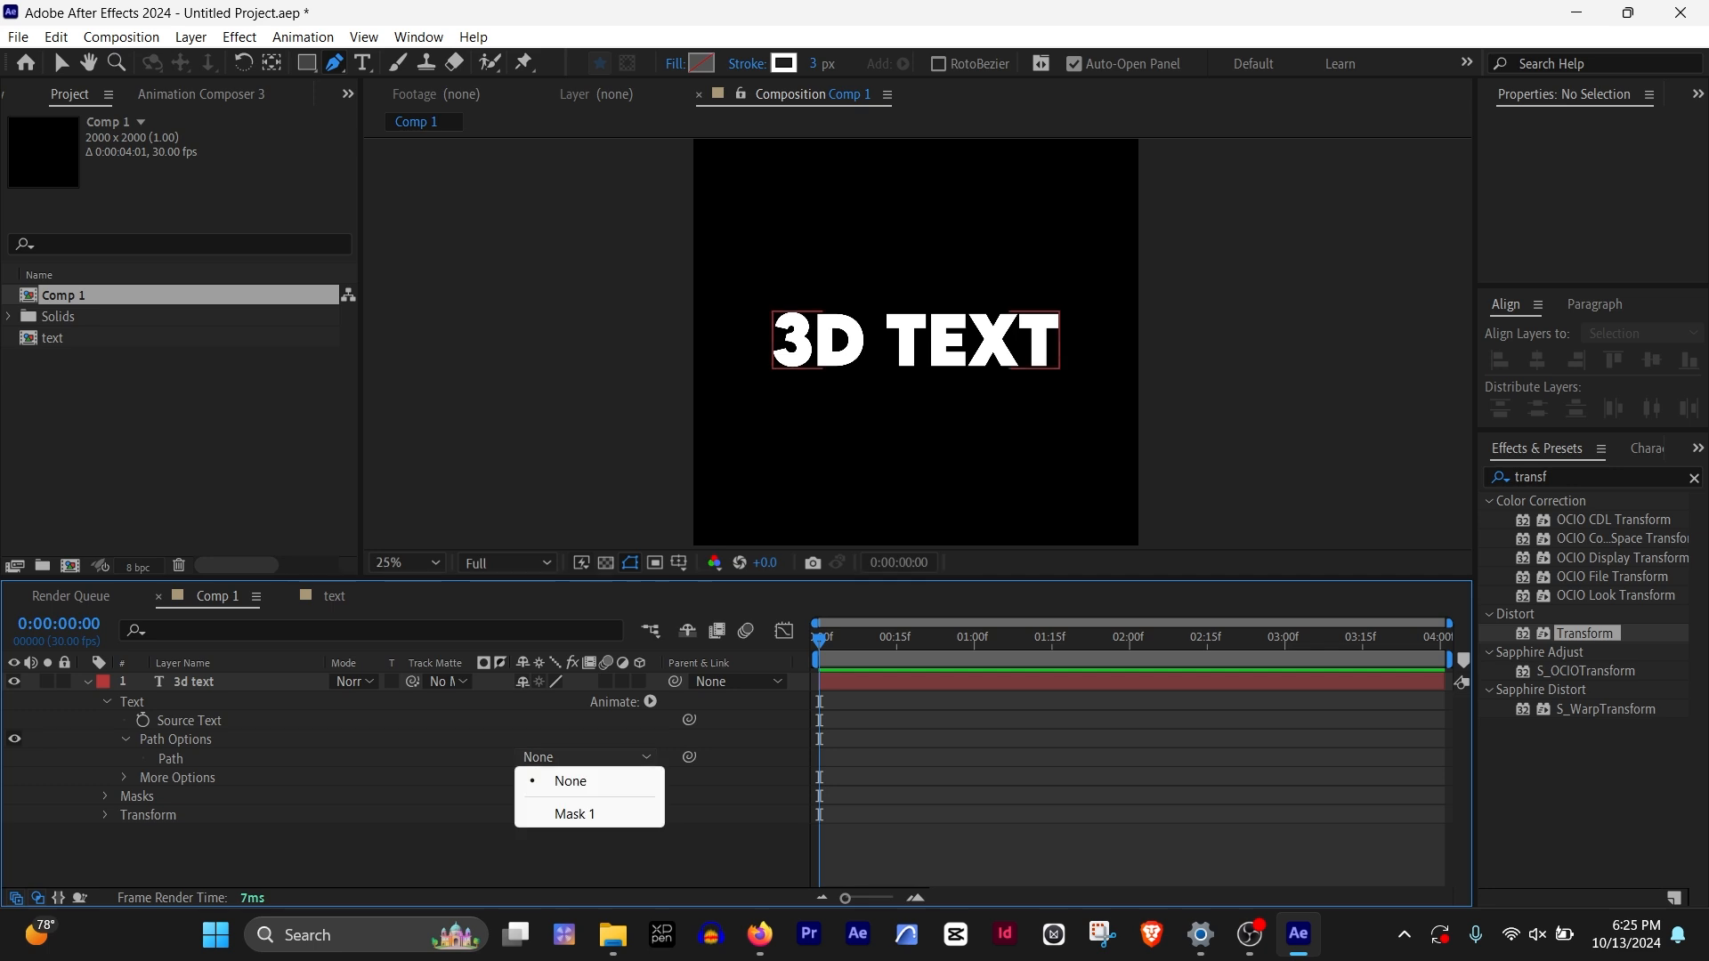
{"action": "left_click", "coordinate": [547, 812]}
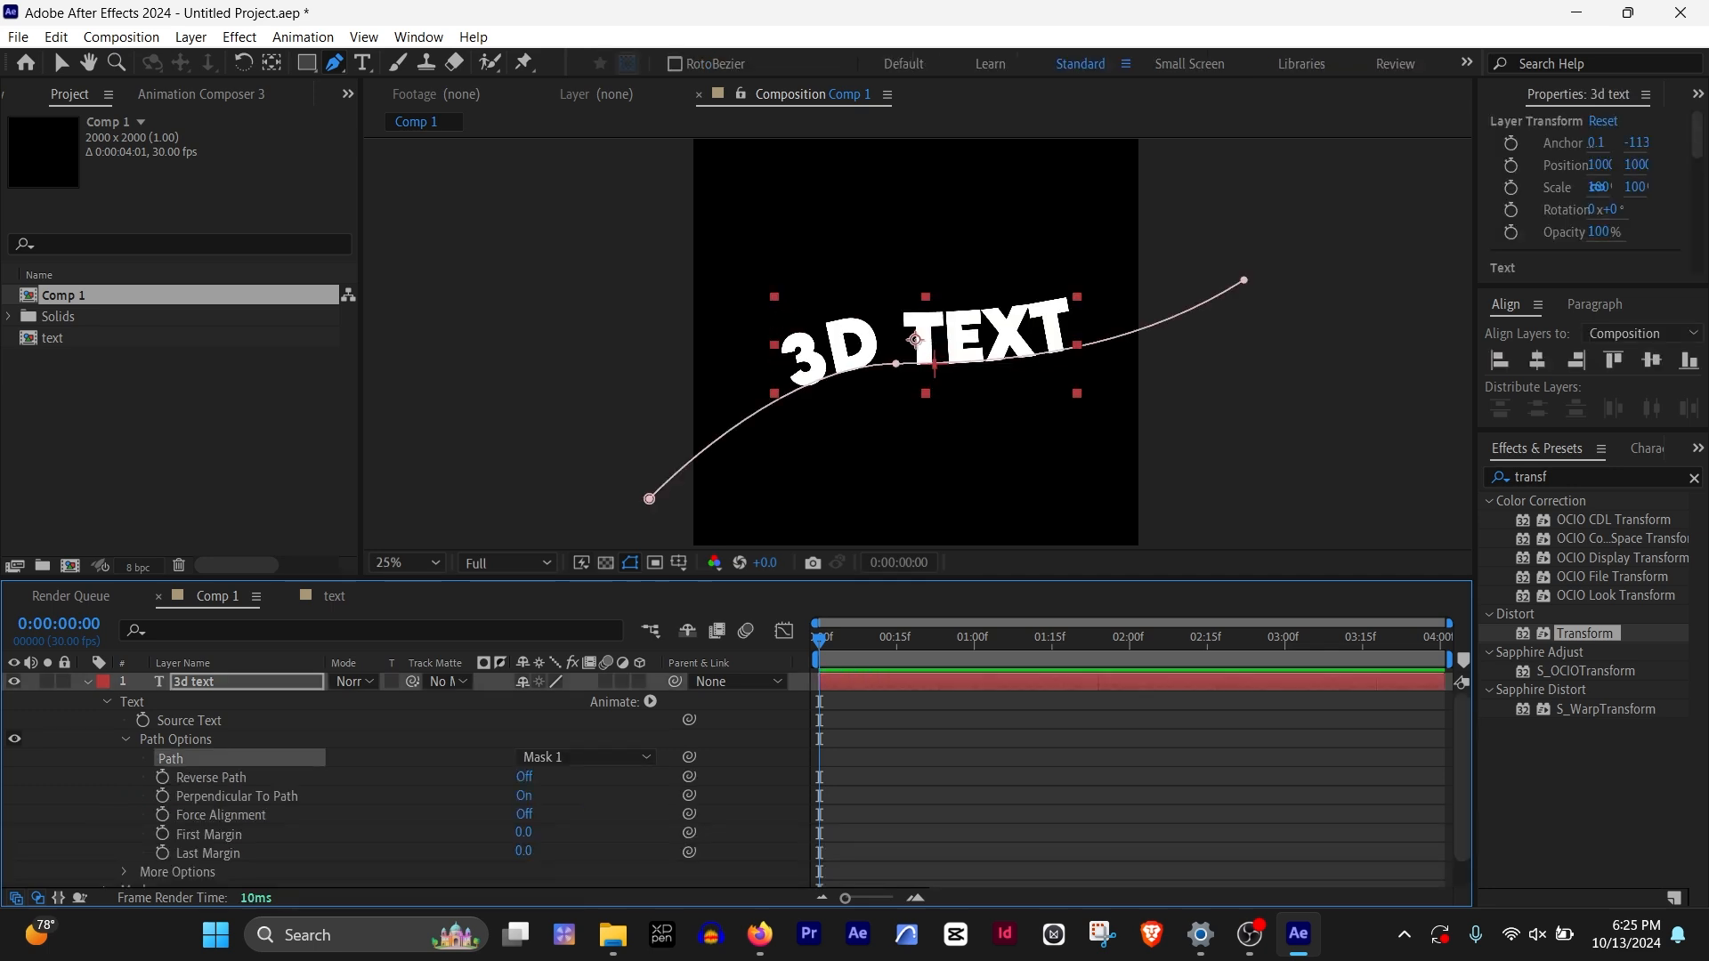
Keyframe the First Margin at -1852 at 0:00:00:00 and -79 at 0:00:01:12
{"action": "left_click_drag", "start_coordinate": [523, 832], "coordinate": [178, 832]}
{"action": "left_click", "coordinate": [162, 833]}
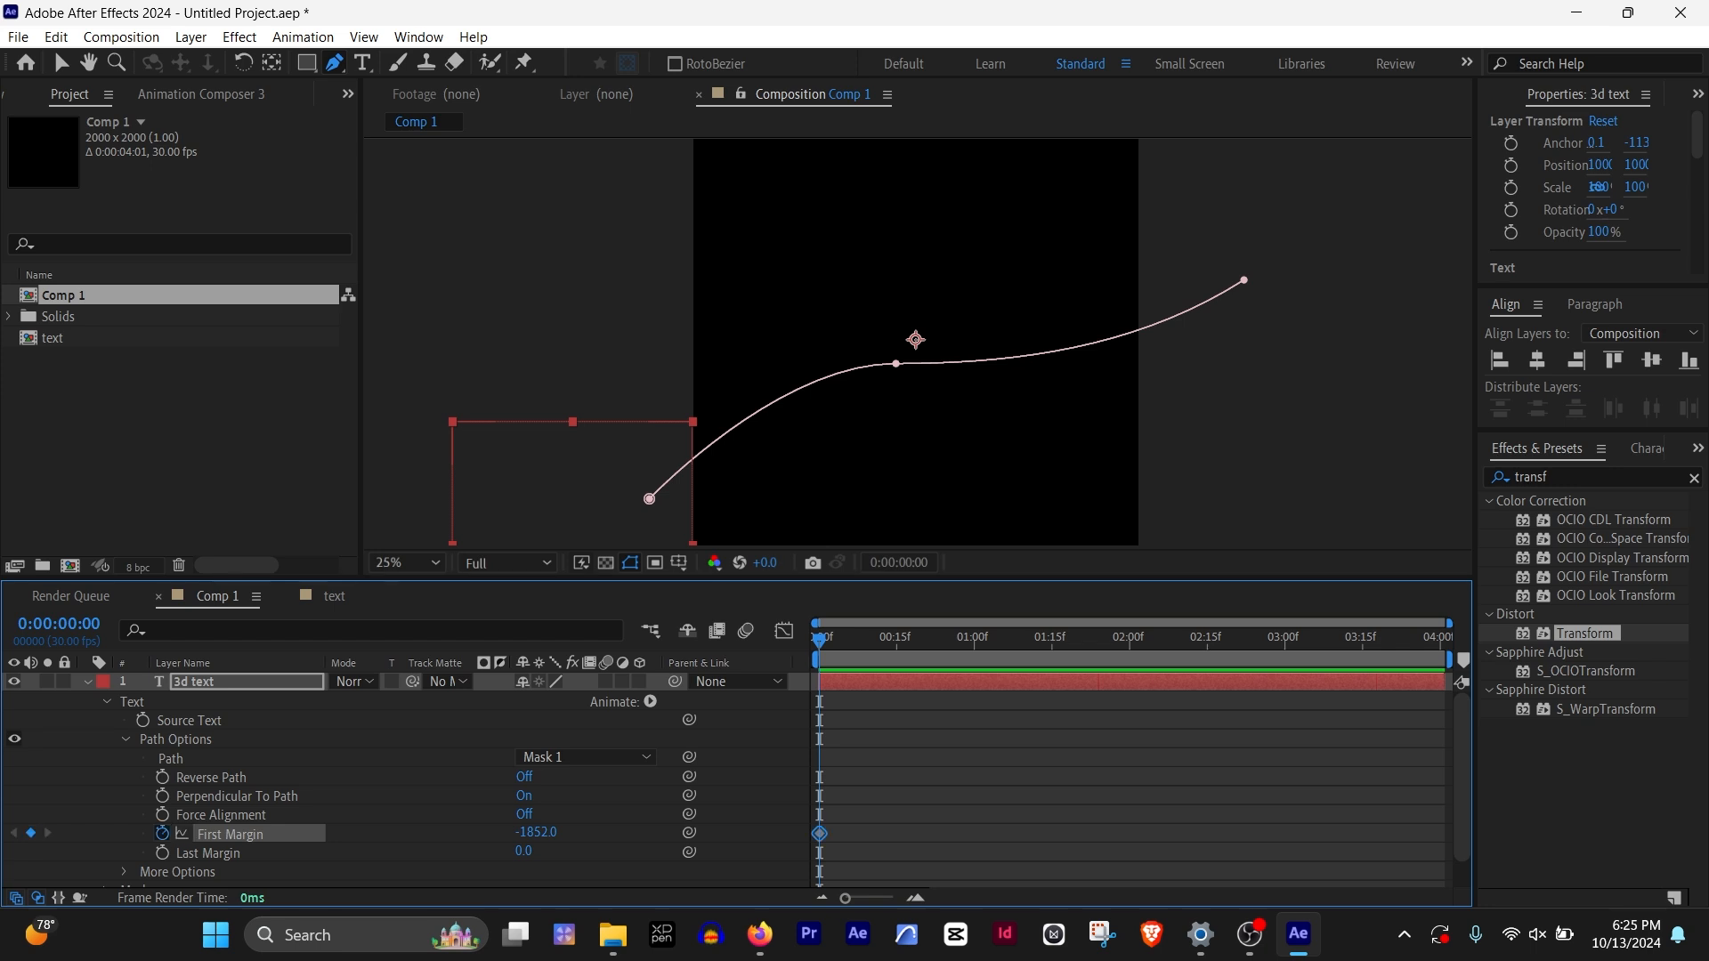
{"action": "left_click", "coordinate": [1036, 639]}
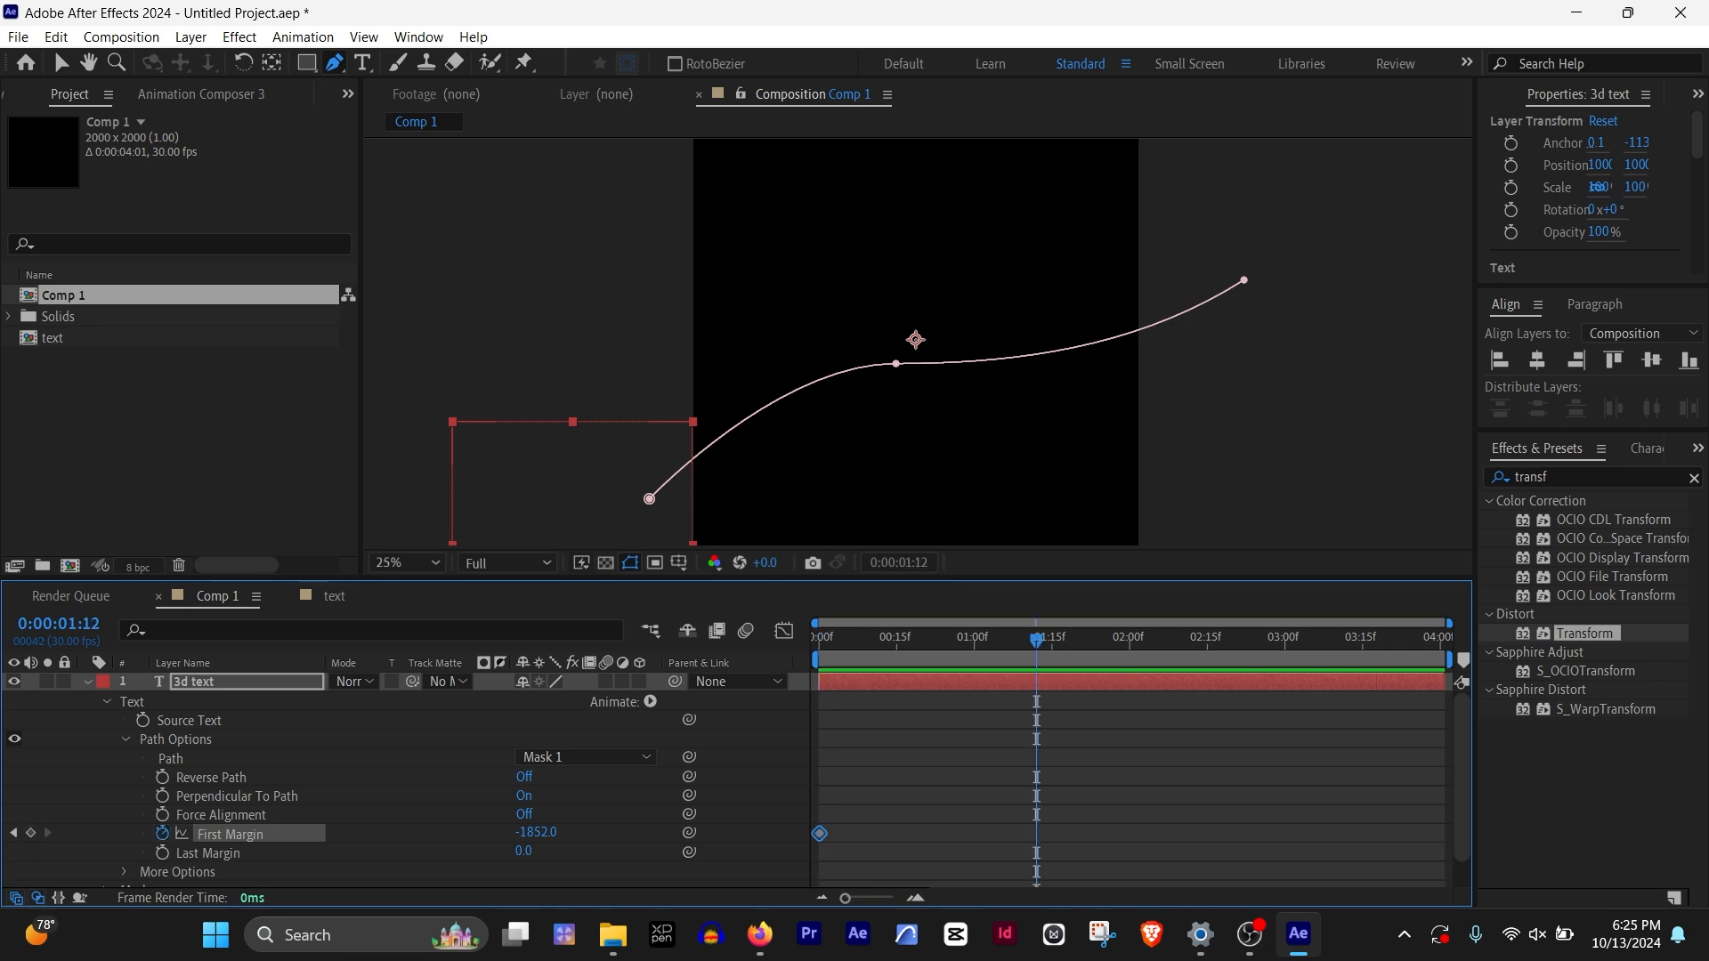
{"action": "left_click_drag", "start_coordinate": [535, 832], "coordinate": [904, 832]}
Reshape the mask path by raising its middle point and slightly lowering both end points
{"action": "left_click_drag", "start_coordinate": [895, 363], "coordinate": [894, 332]}
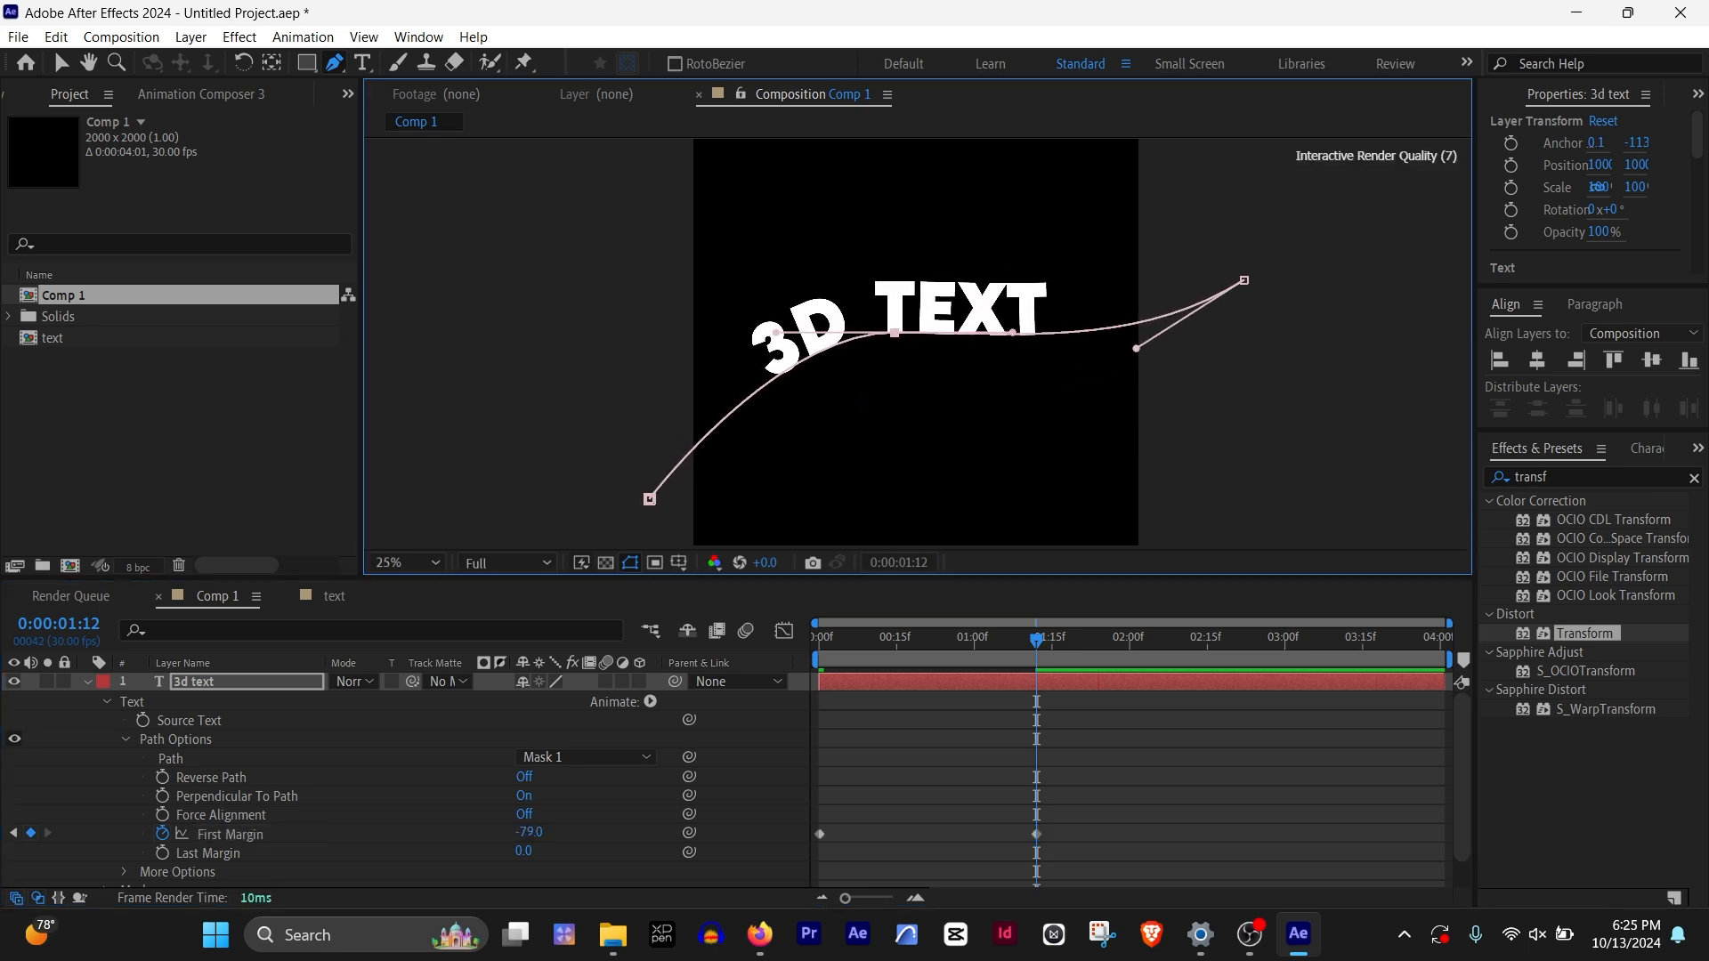
{"action": "left_click_drag", "start_coordinate": [649, 499], "coordinate": [656, 516]}
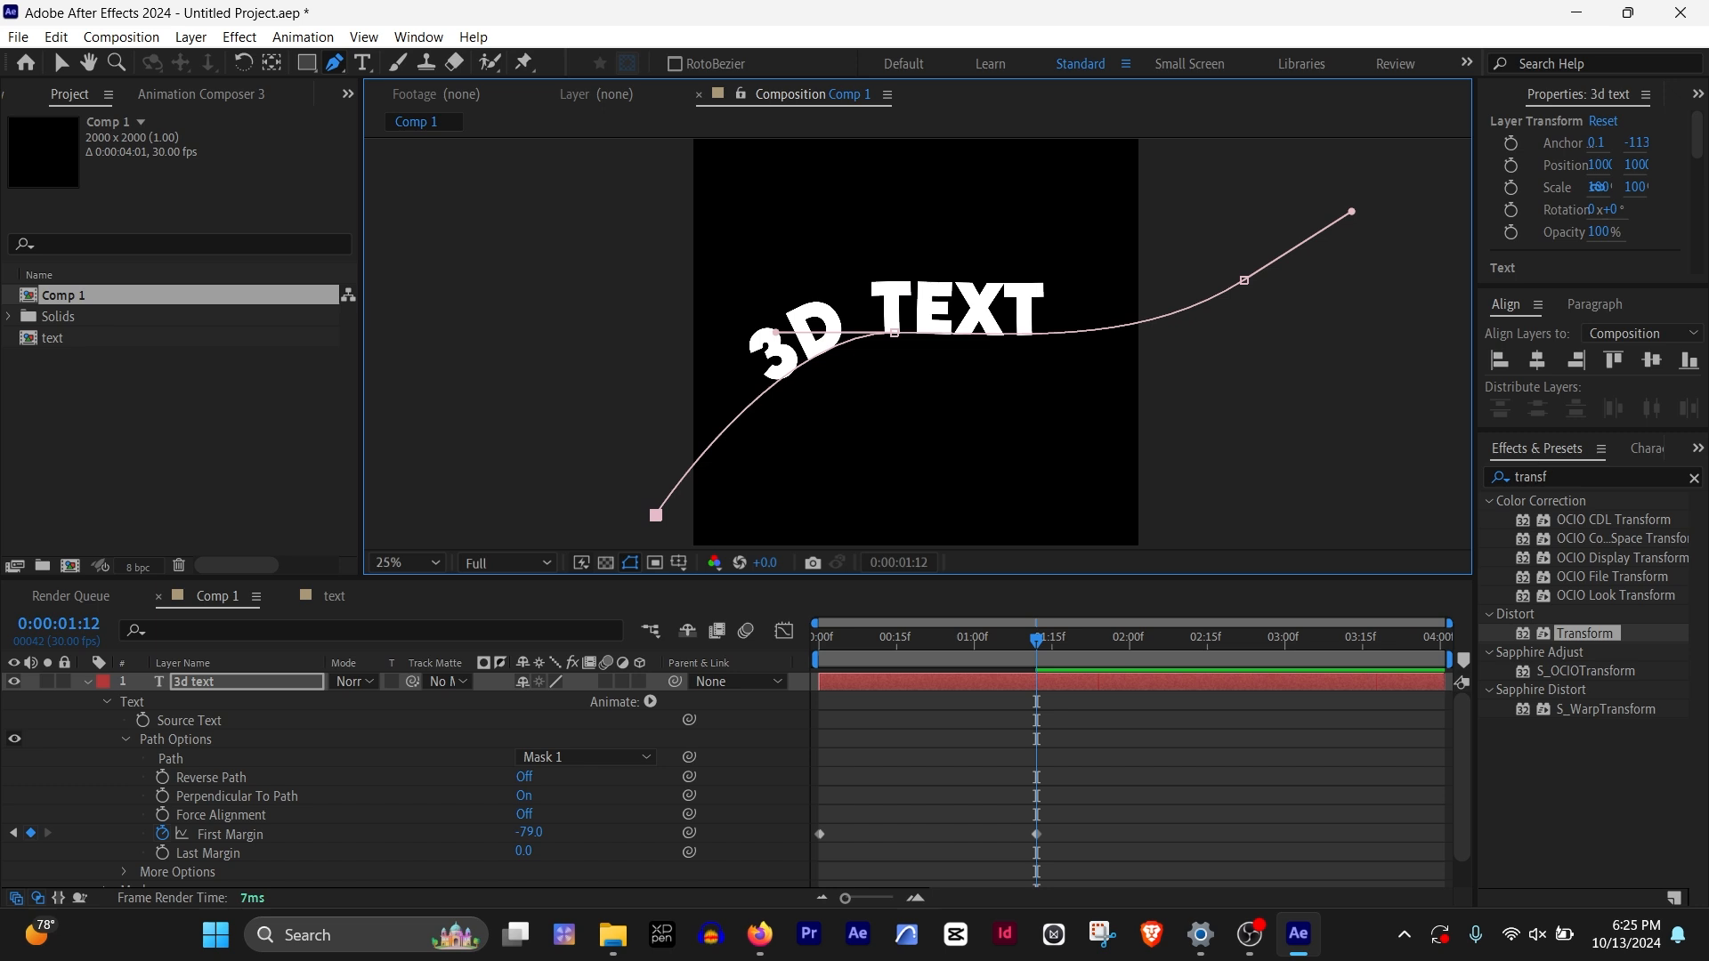
{"action": "mouse_move", "coordinate": [1244, 281]}
{"action": "left_mouse_down"}
{"action": "mouse_move", "coordinate": [1244, 233]}
{"action": "mouse_move", "coordinate": [1243, 317]}
{"action": "mouse_move", "coordinate": [1243, 293]}
{"action": "left_mouse_up"}
{"action": "key", "text": "ctrl+z"}
{"action": "key", "text": "v"}
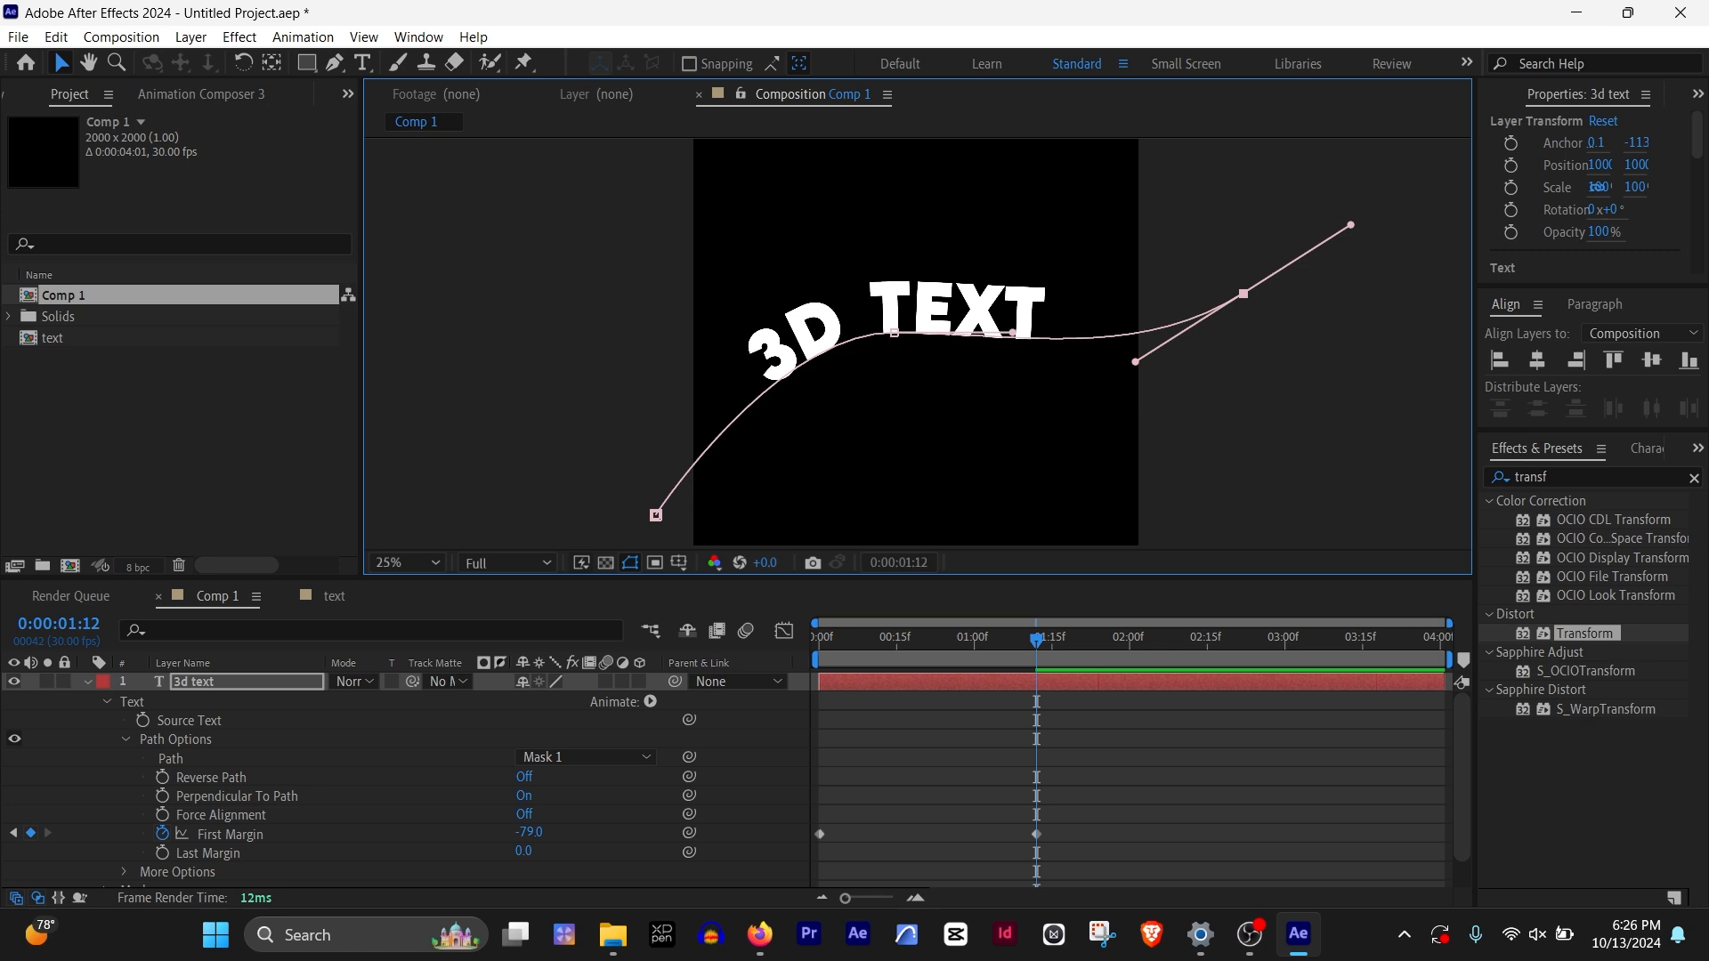
Apply Easy Ease to both First Margin keyframes
{"action": "scroll", "coordinate": [400, 783], "scroll_direction": "down", "scroll_amount": 1}
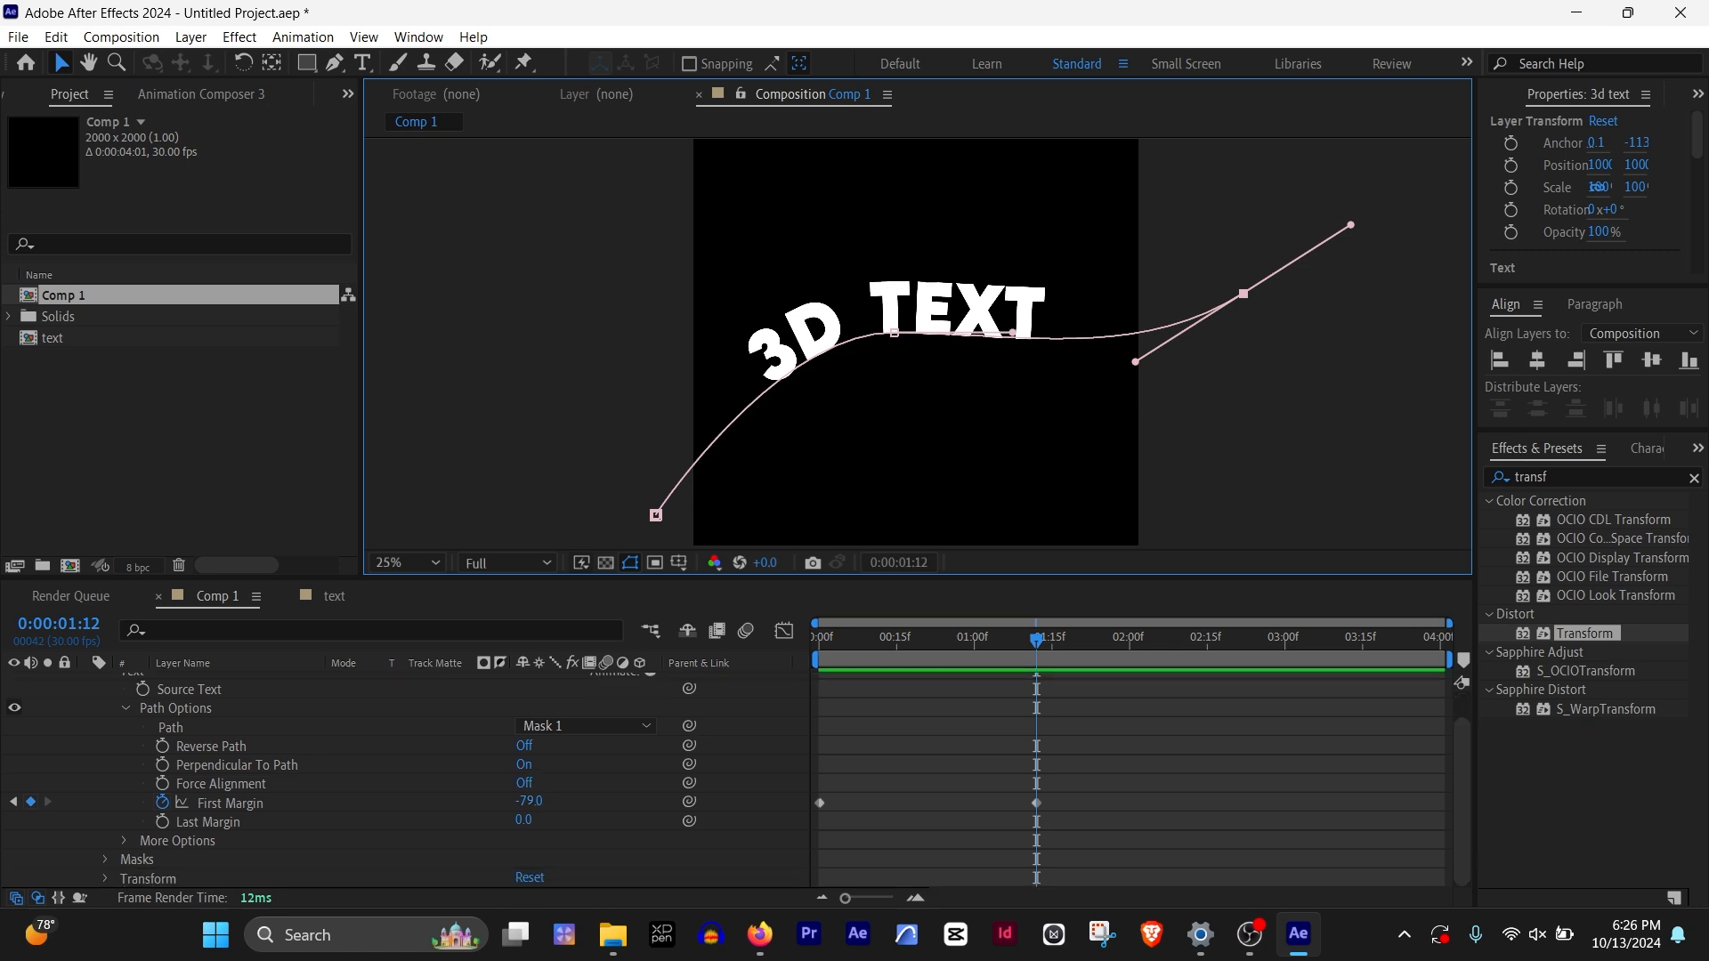
{"action": "left_click", "coordinate": [221, 783]}
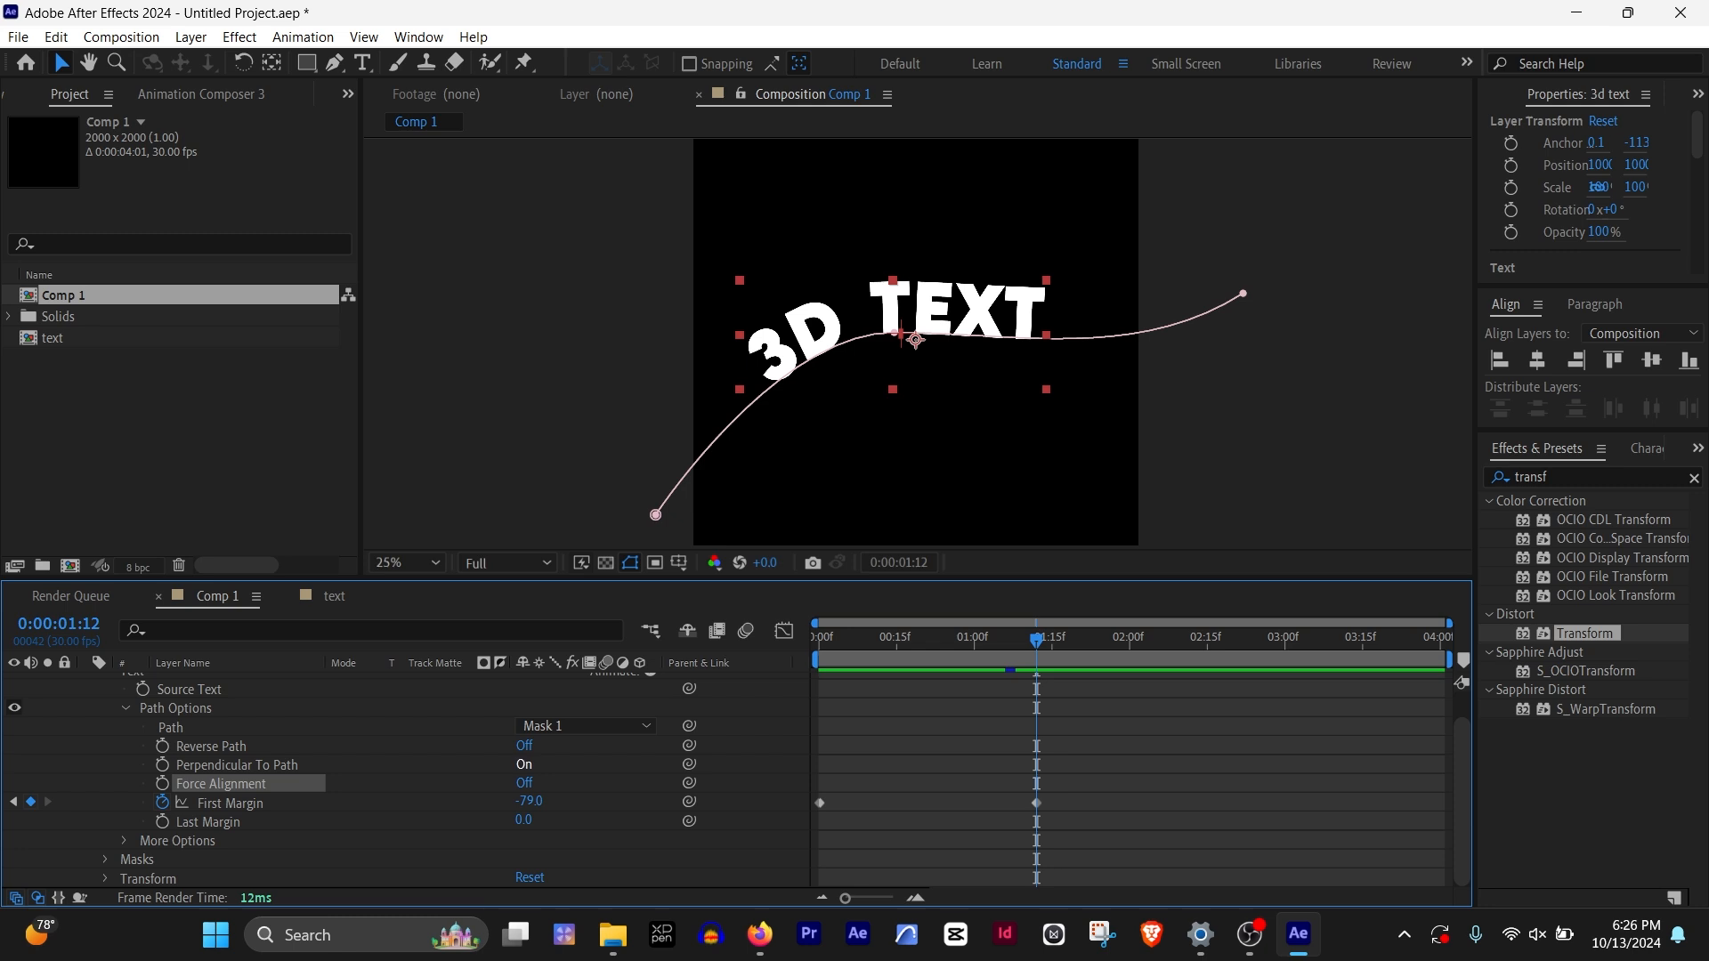
{"action": "left_click_drag", "start_coordinate": [1108, 846], "coordinate": [783, 780]}
{"action": "right_click", "coordinate": [820, 803]}
{"action": "mouse_move", "coordinate": [979, 786]}
{"action": "left_click", "coordinate": [1157, 647]}
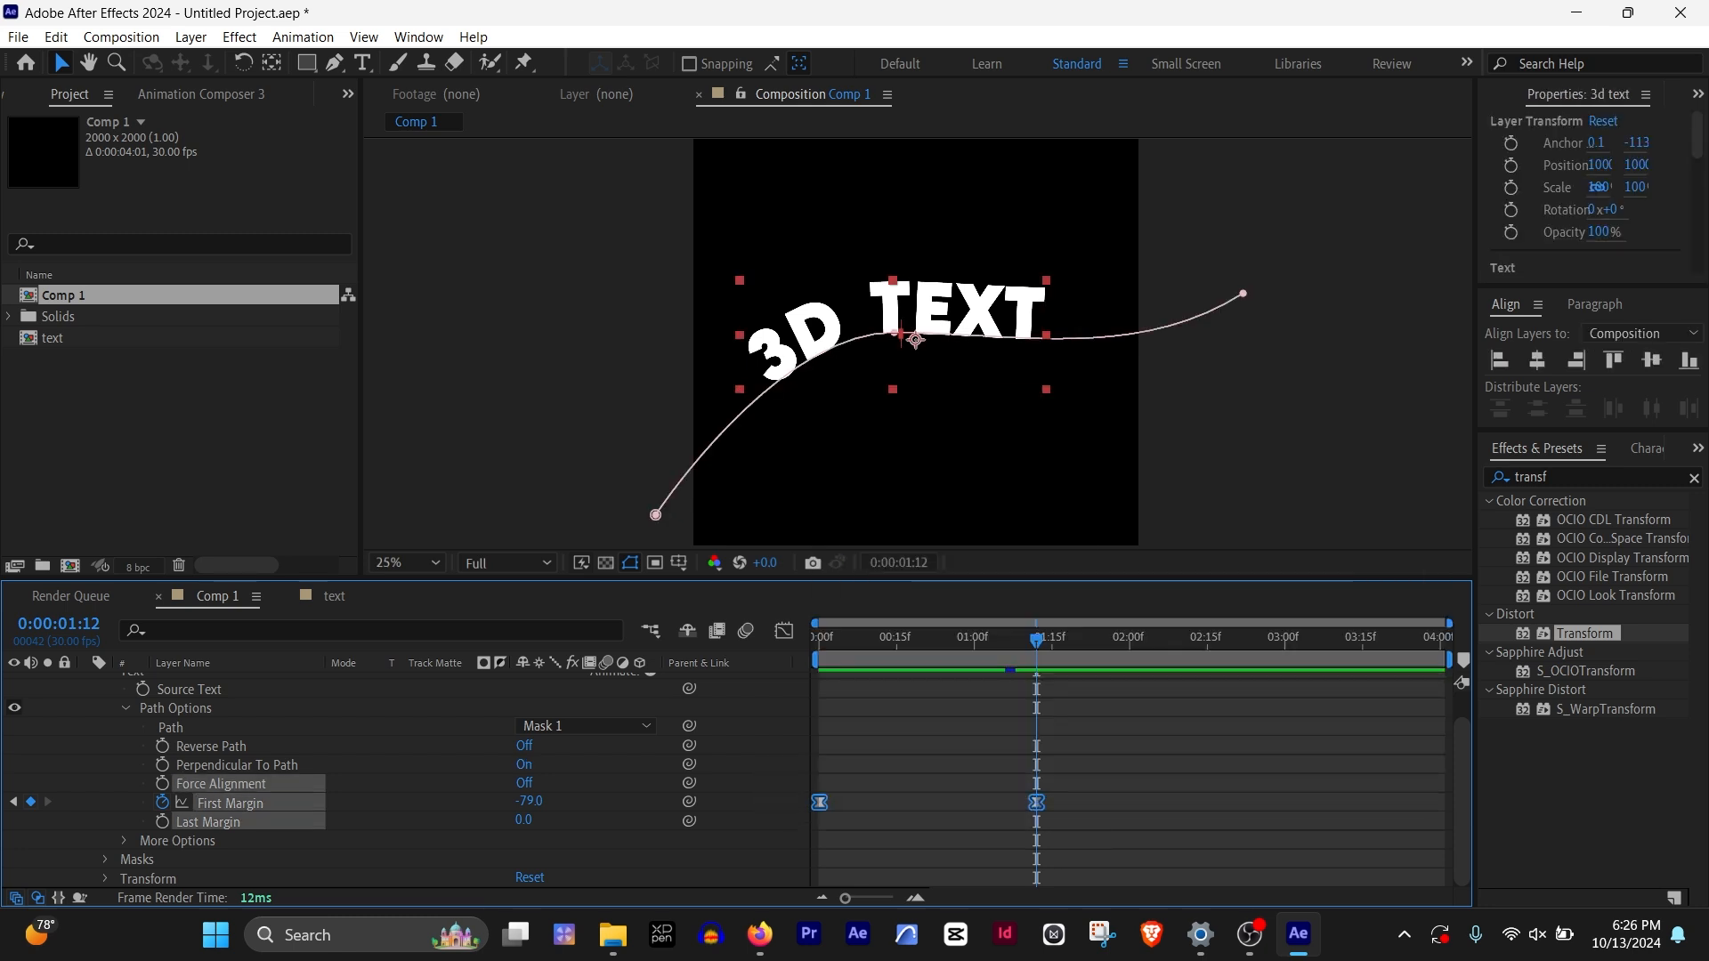
{"action": "right_click", "coordinate": [1037, 801]}
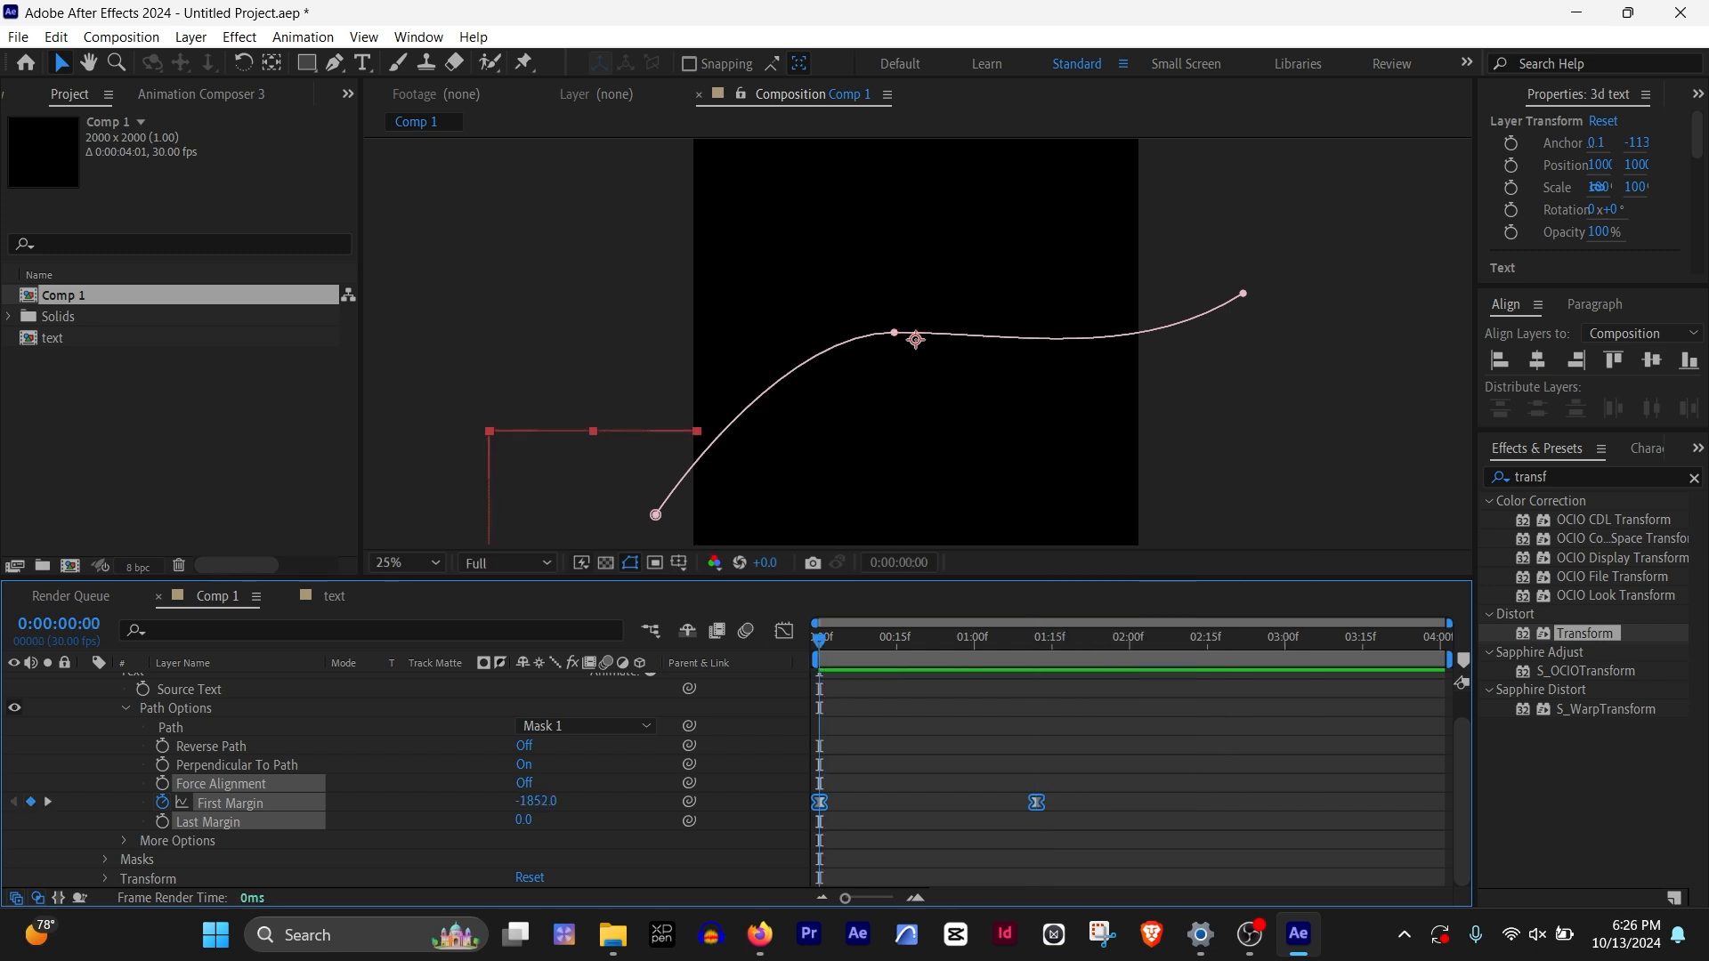
Reshape the First Margin speed graph to peak early with a long slowdown, and preview the text sliding along the path
{"action": "left_click", "coordinate": [783, 631]}
{"action": "left_click_drag", "start_coordinate": [1093, 799], "coordinate": [942, 840]}
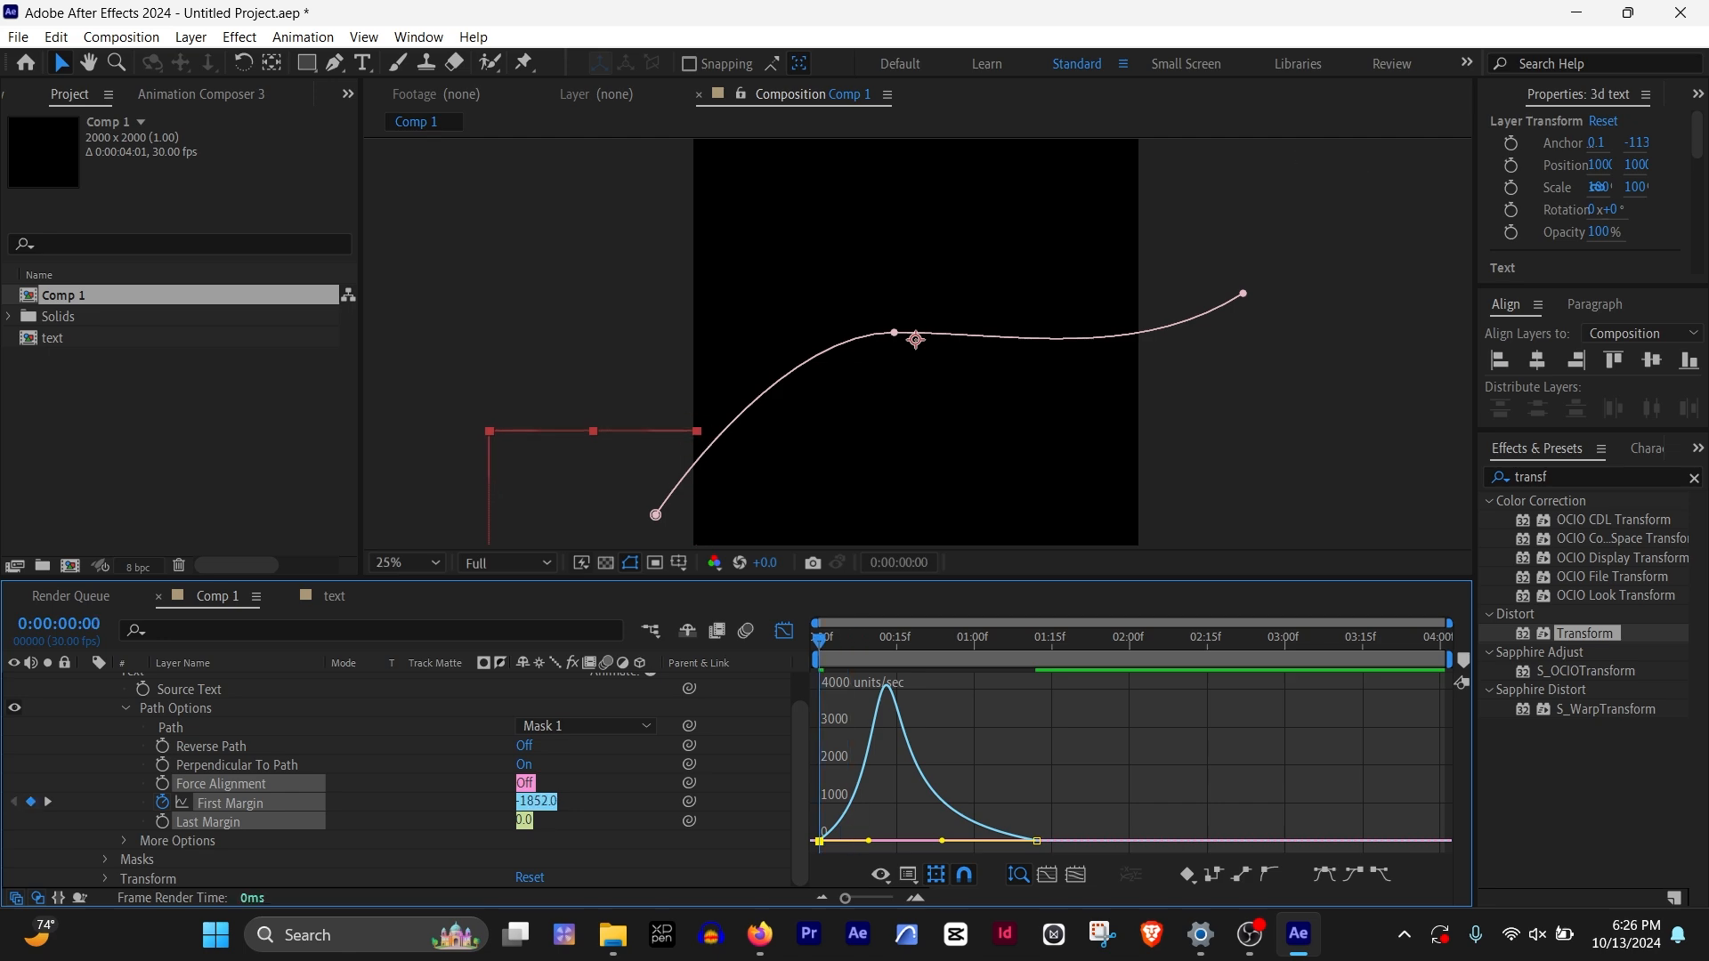
{"action": "key", "text": "space"}
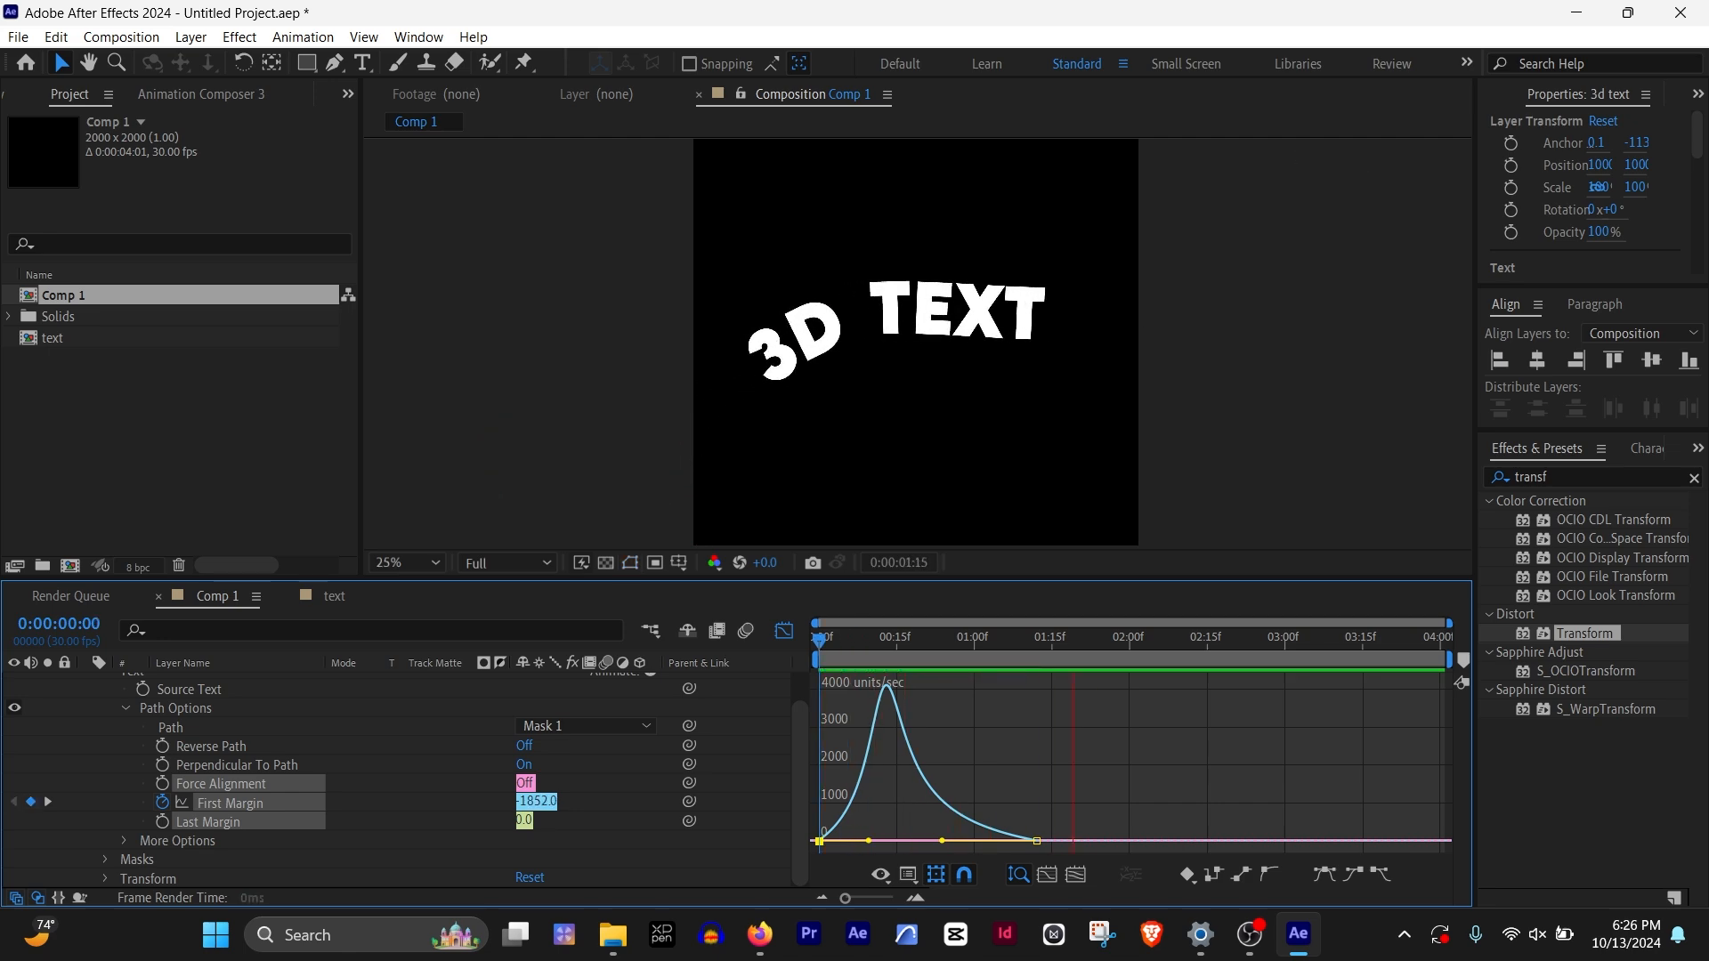